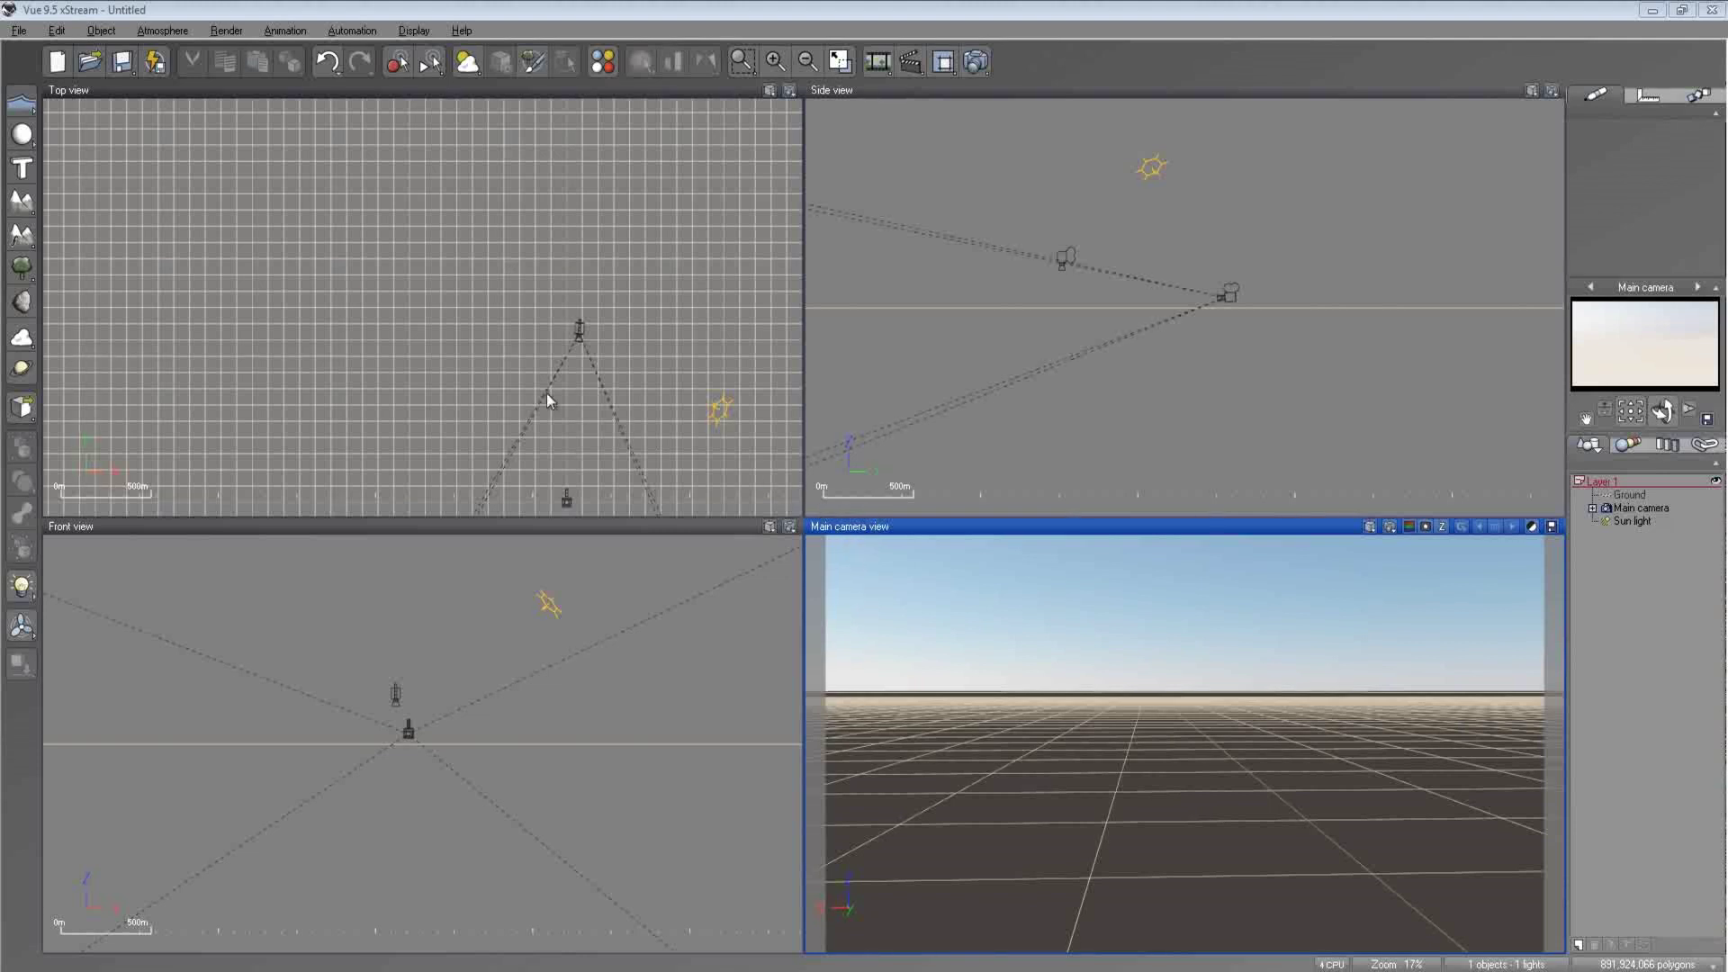
# - Add a first sphere, move it toward the camera, and frame it in the main camera shot
pyautogui.click(22, 135)
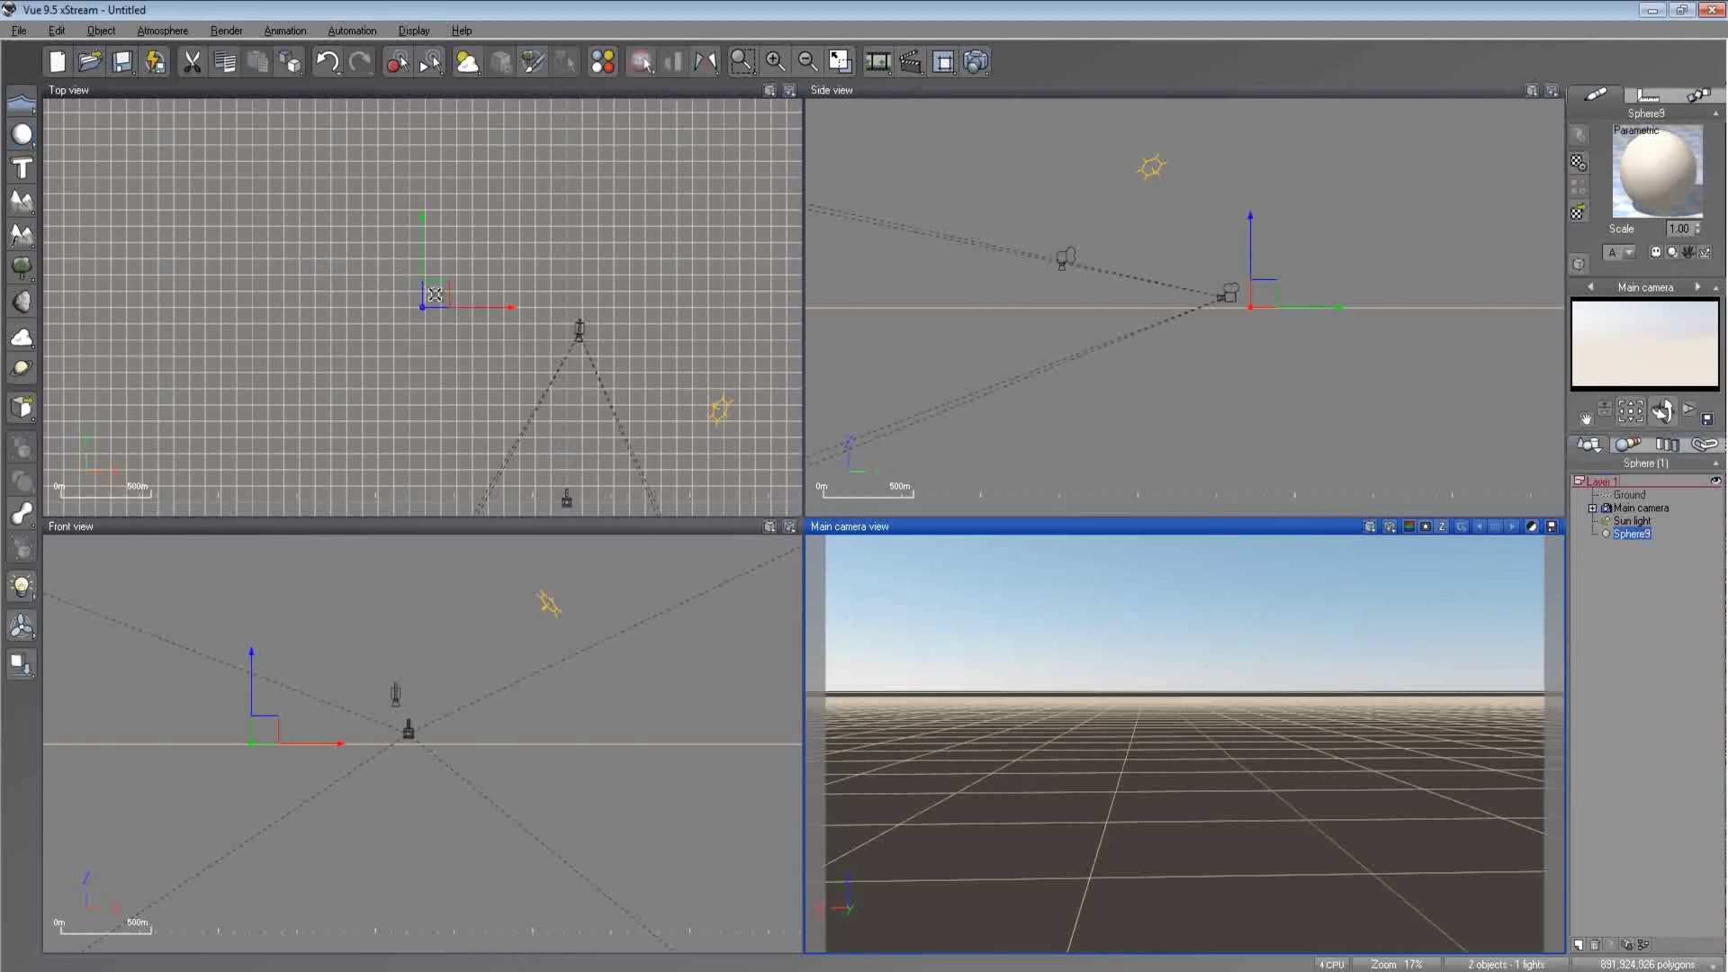
pyautogui.moveTo(443, 303); pyautogui.dragTo(598, 346)
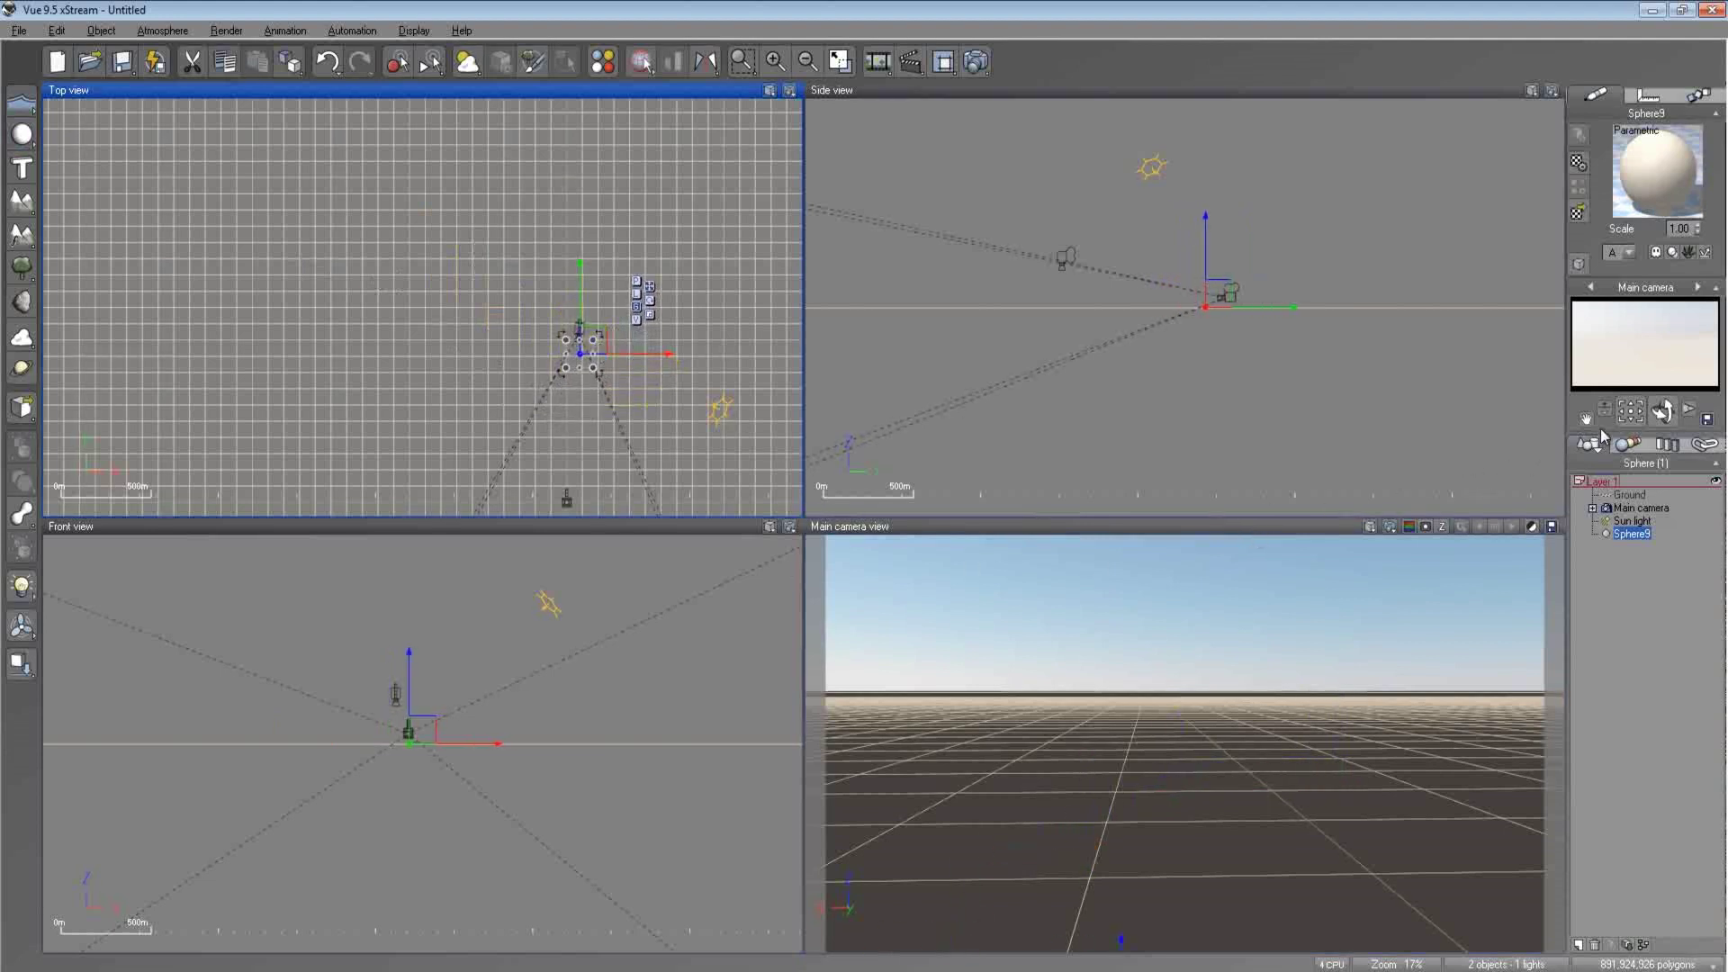
pyautogui.moveTo(1586, 416); pyautogui.dragTo(801, 684)
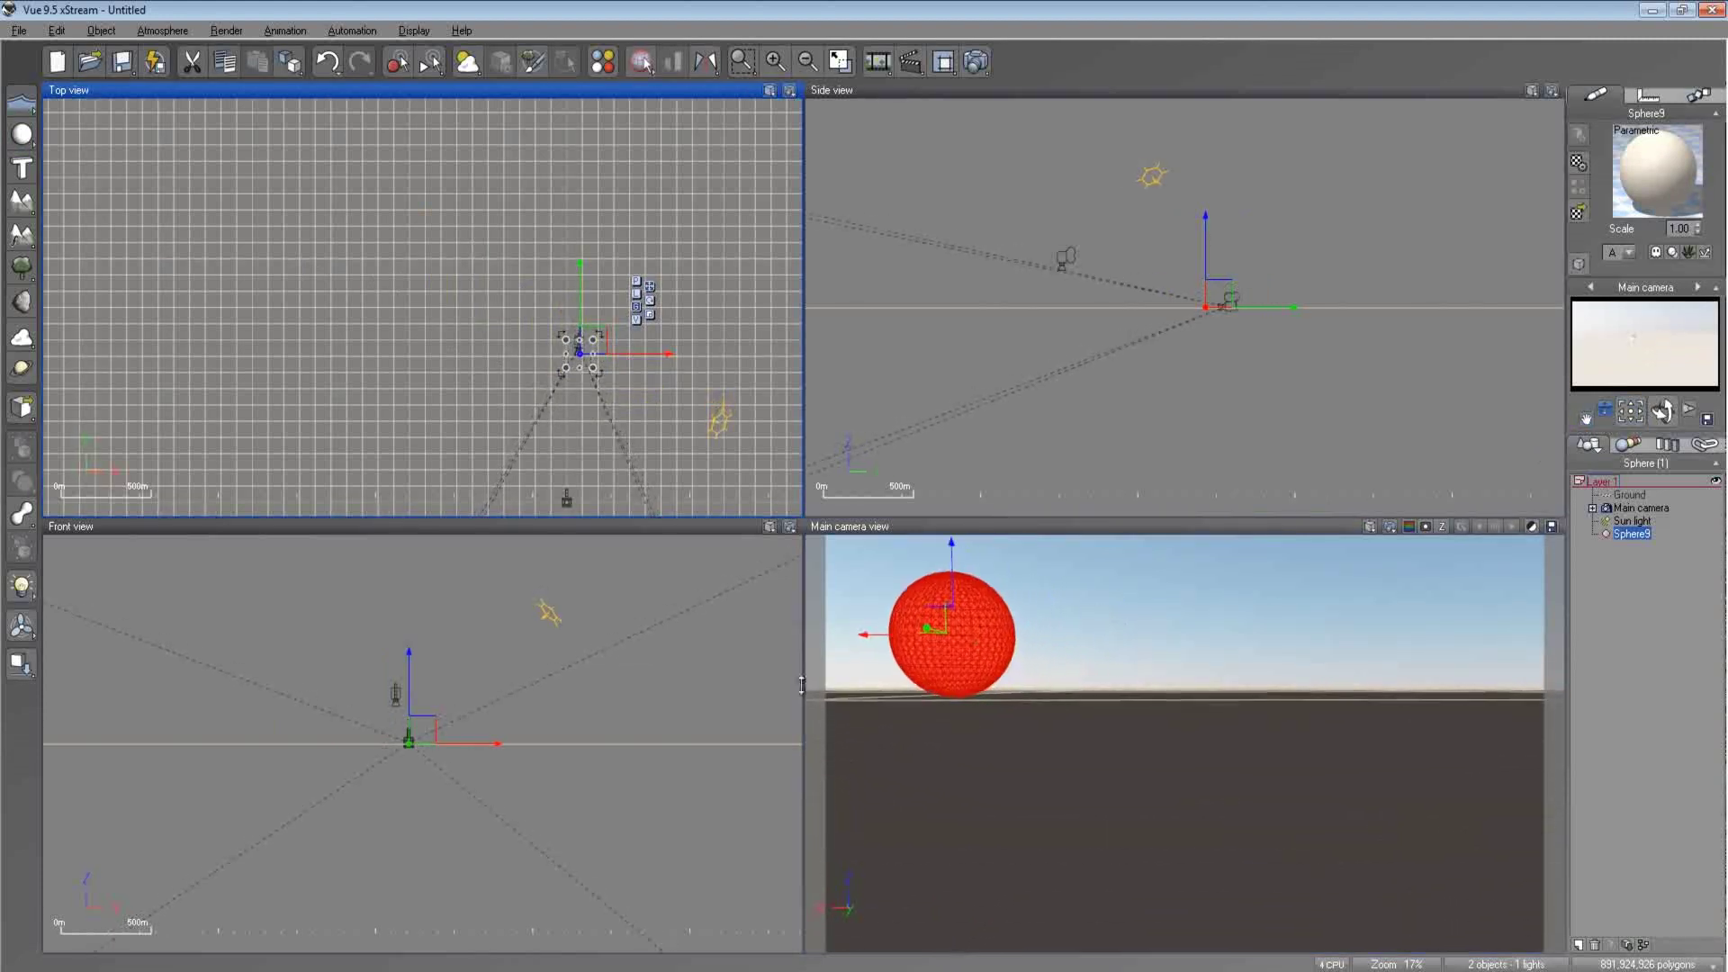
pyautogui.click(1243, 646)
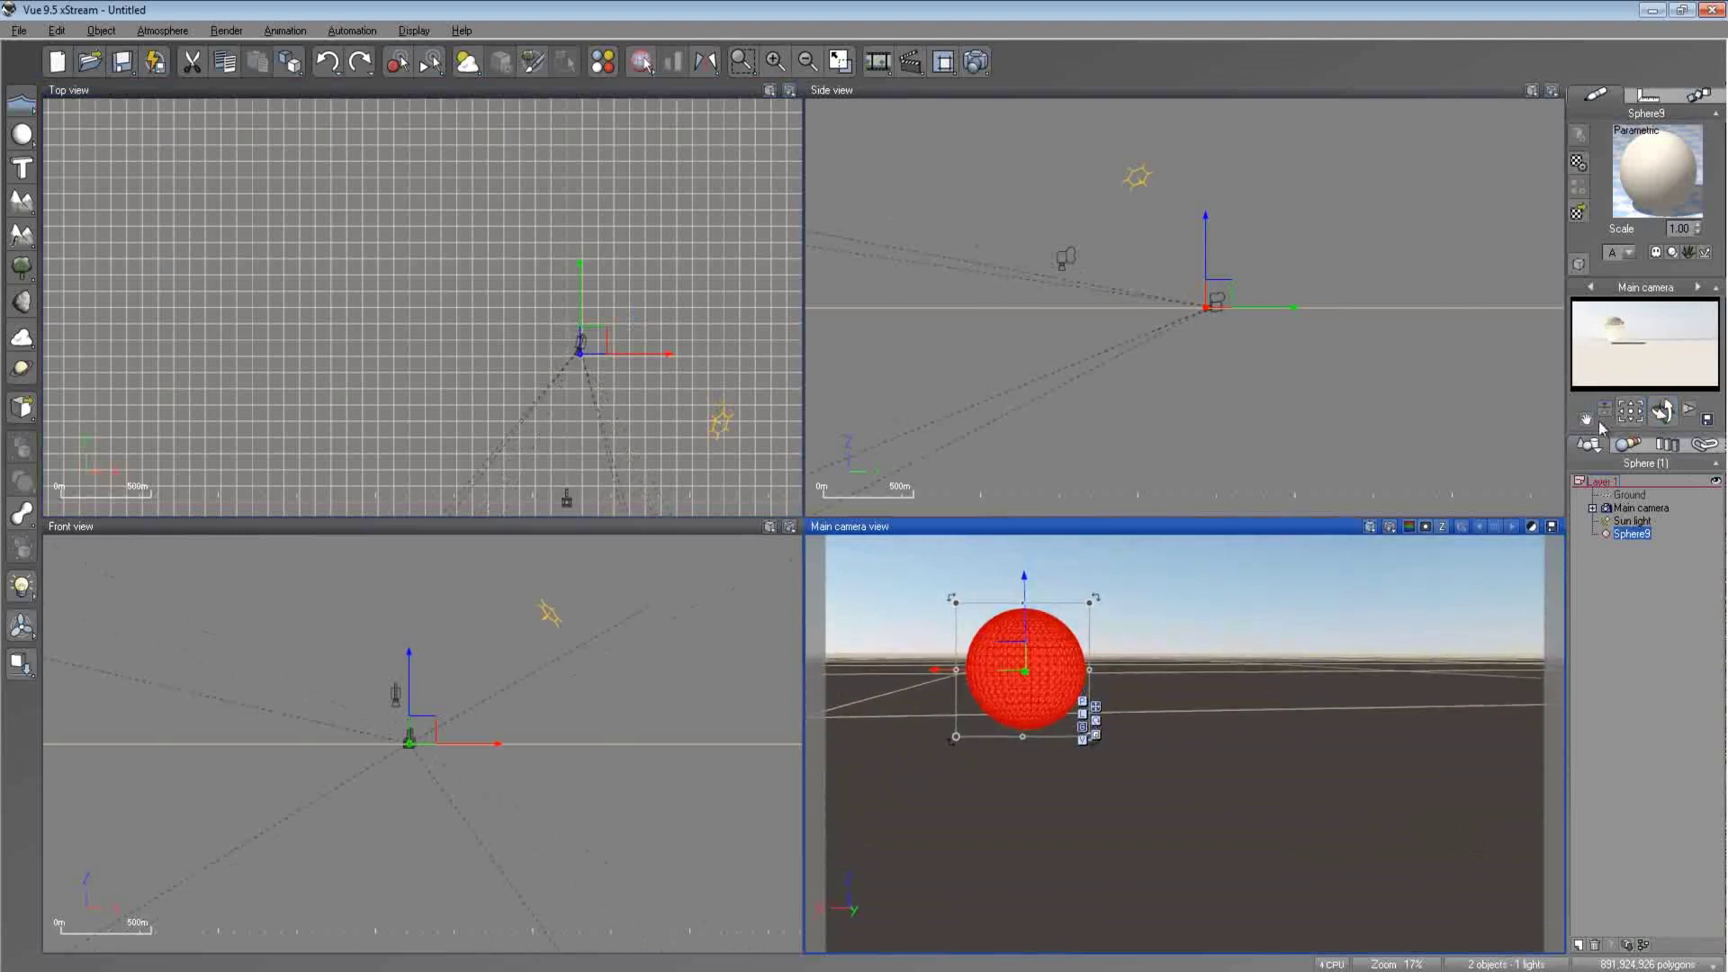
pyautogui.moveTo(1604, 412); pyautogui.dragTo(1604, 415)
pyautogui.moveTo(1265, 664); pyautogui.dragTo(1323, 703, button='right')
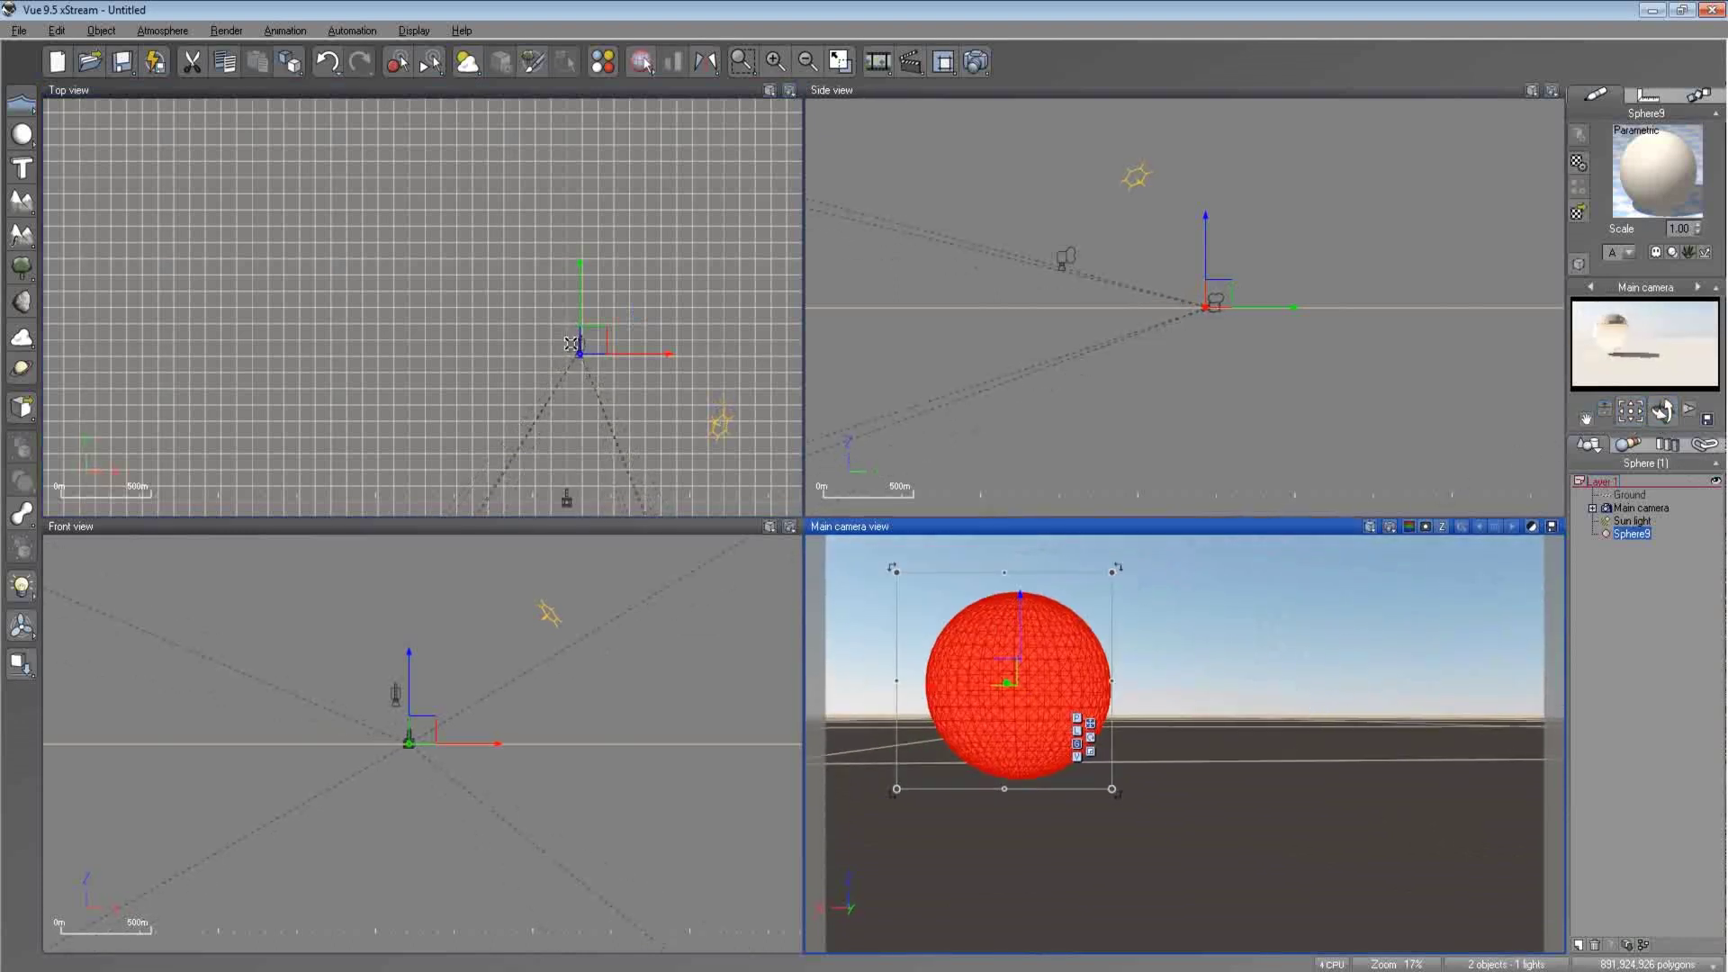
# - Add a second and third sphere and drag each in front of the camera
pyautogui.click(21, 135)
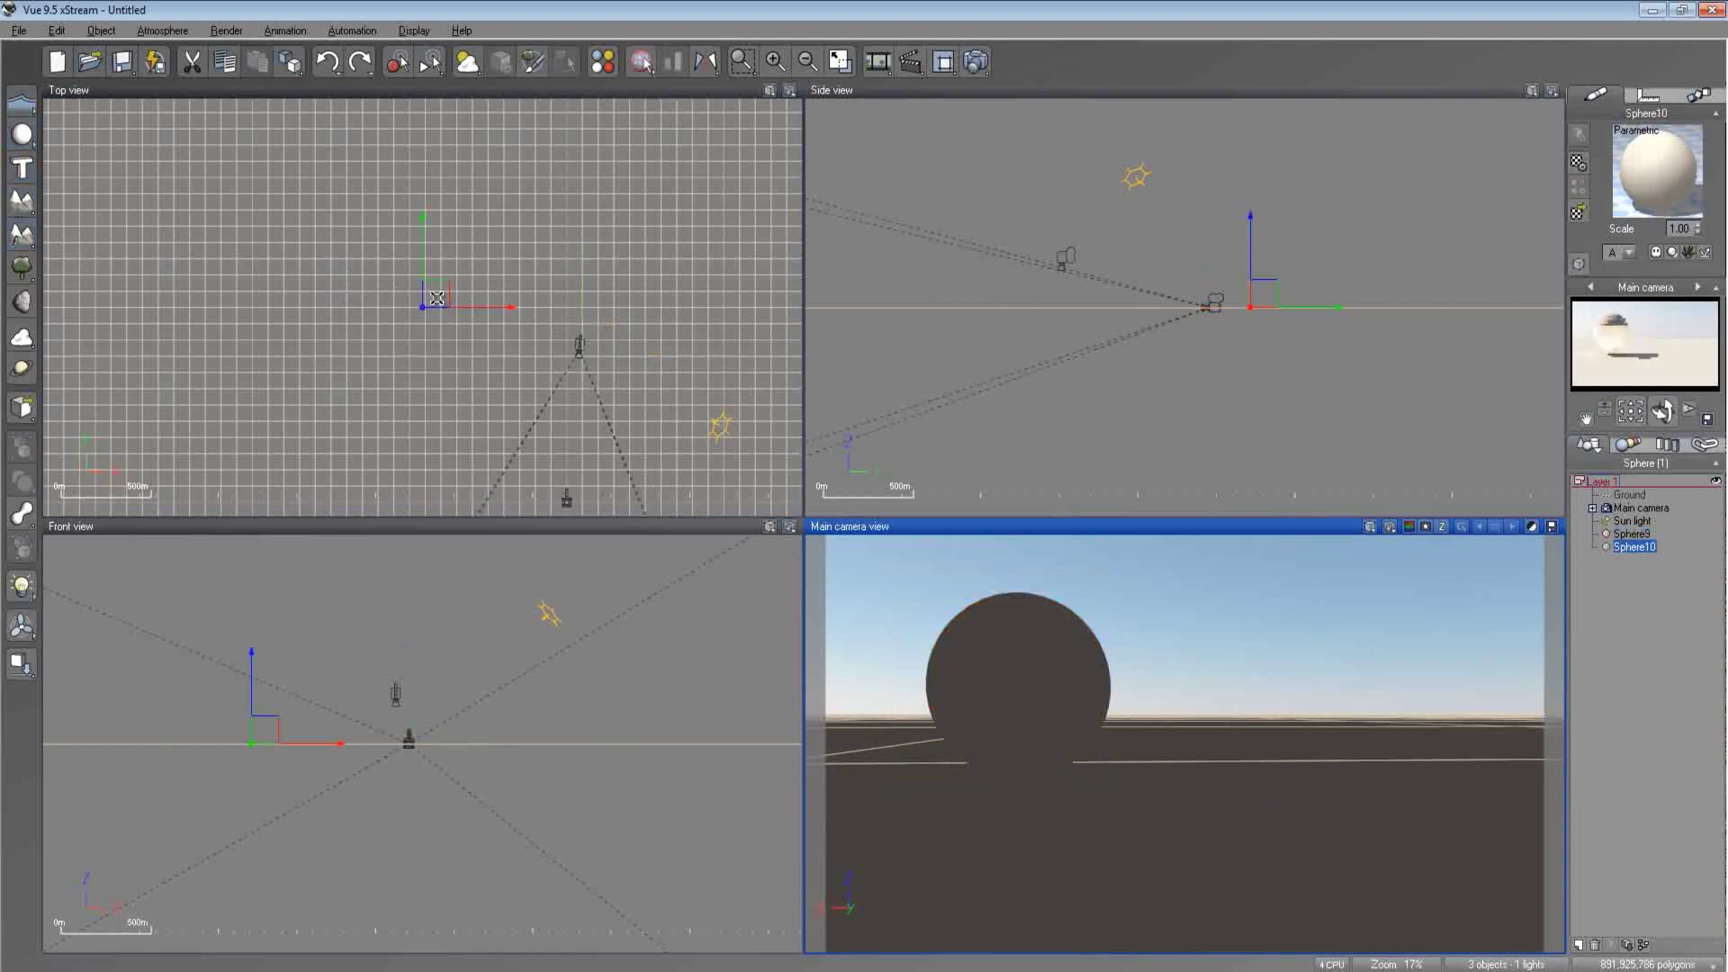
pyautogui.moveTo(442, 297); pyautogui.dragTo(602, 358)
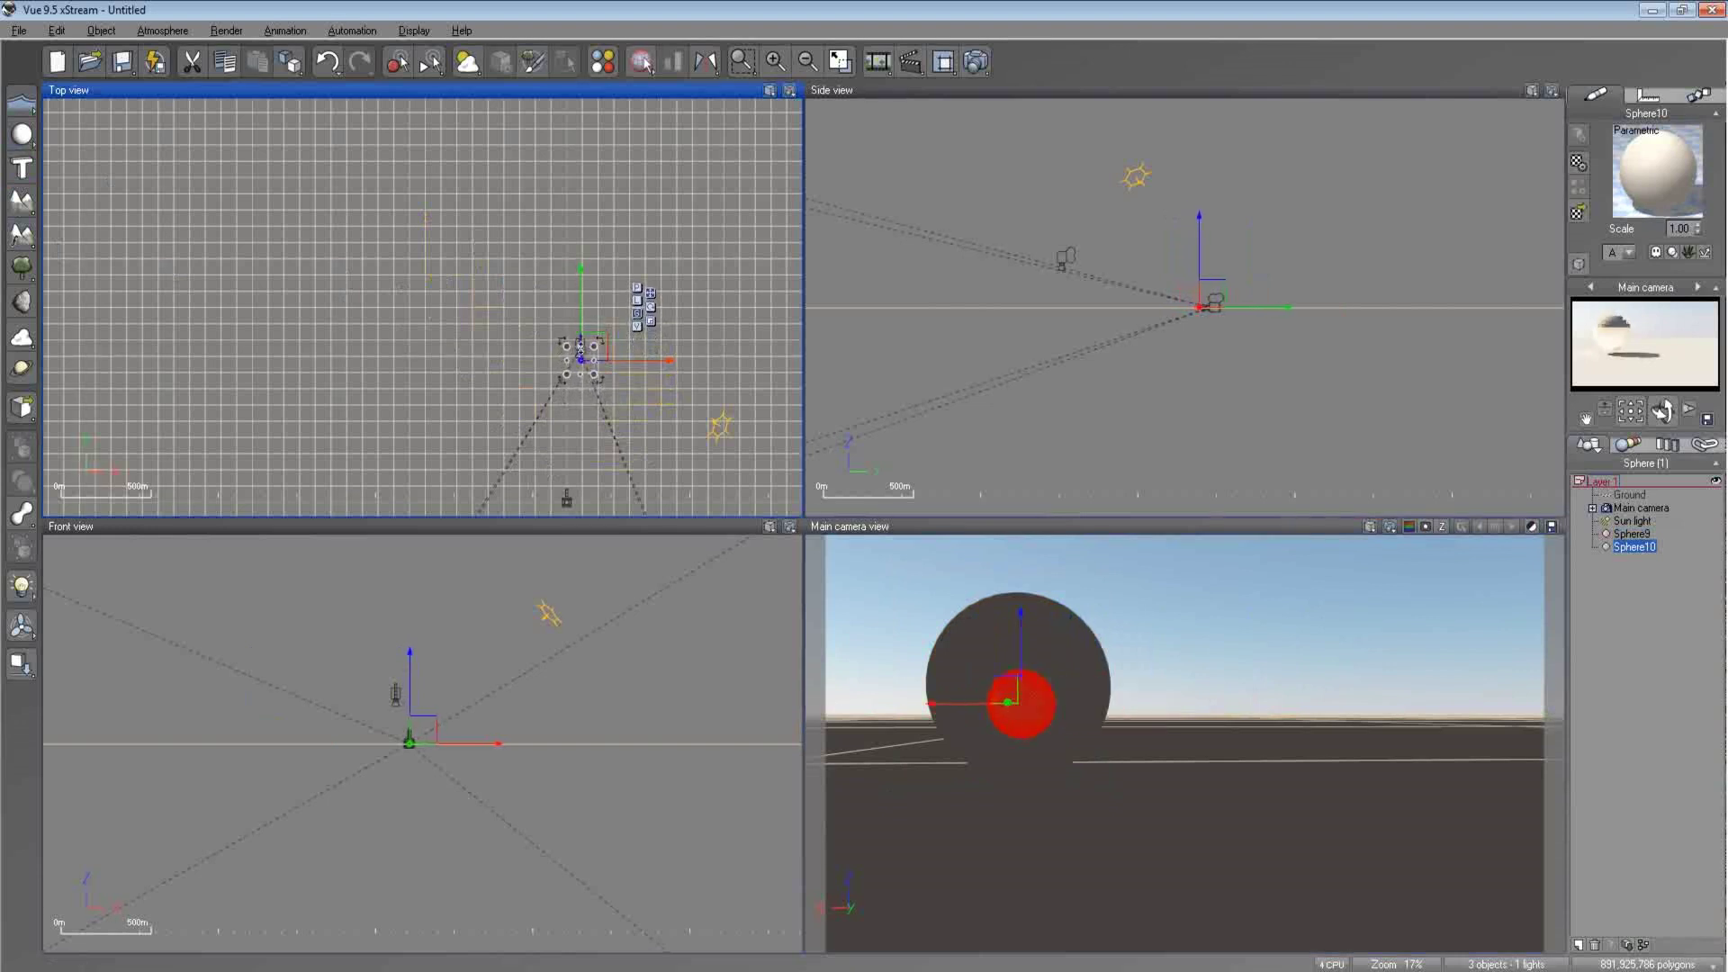
pyautogui.click(22, 134)
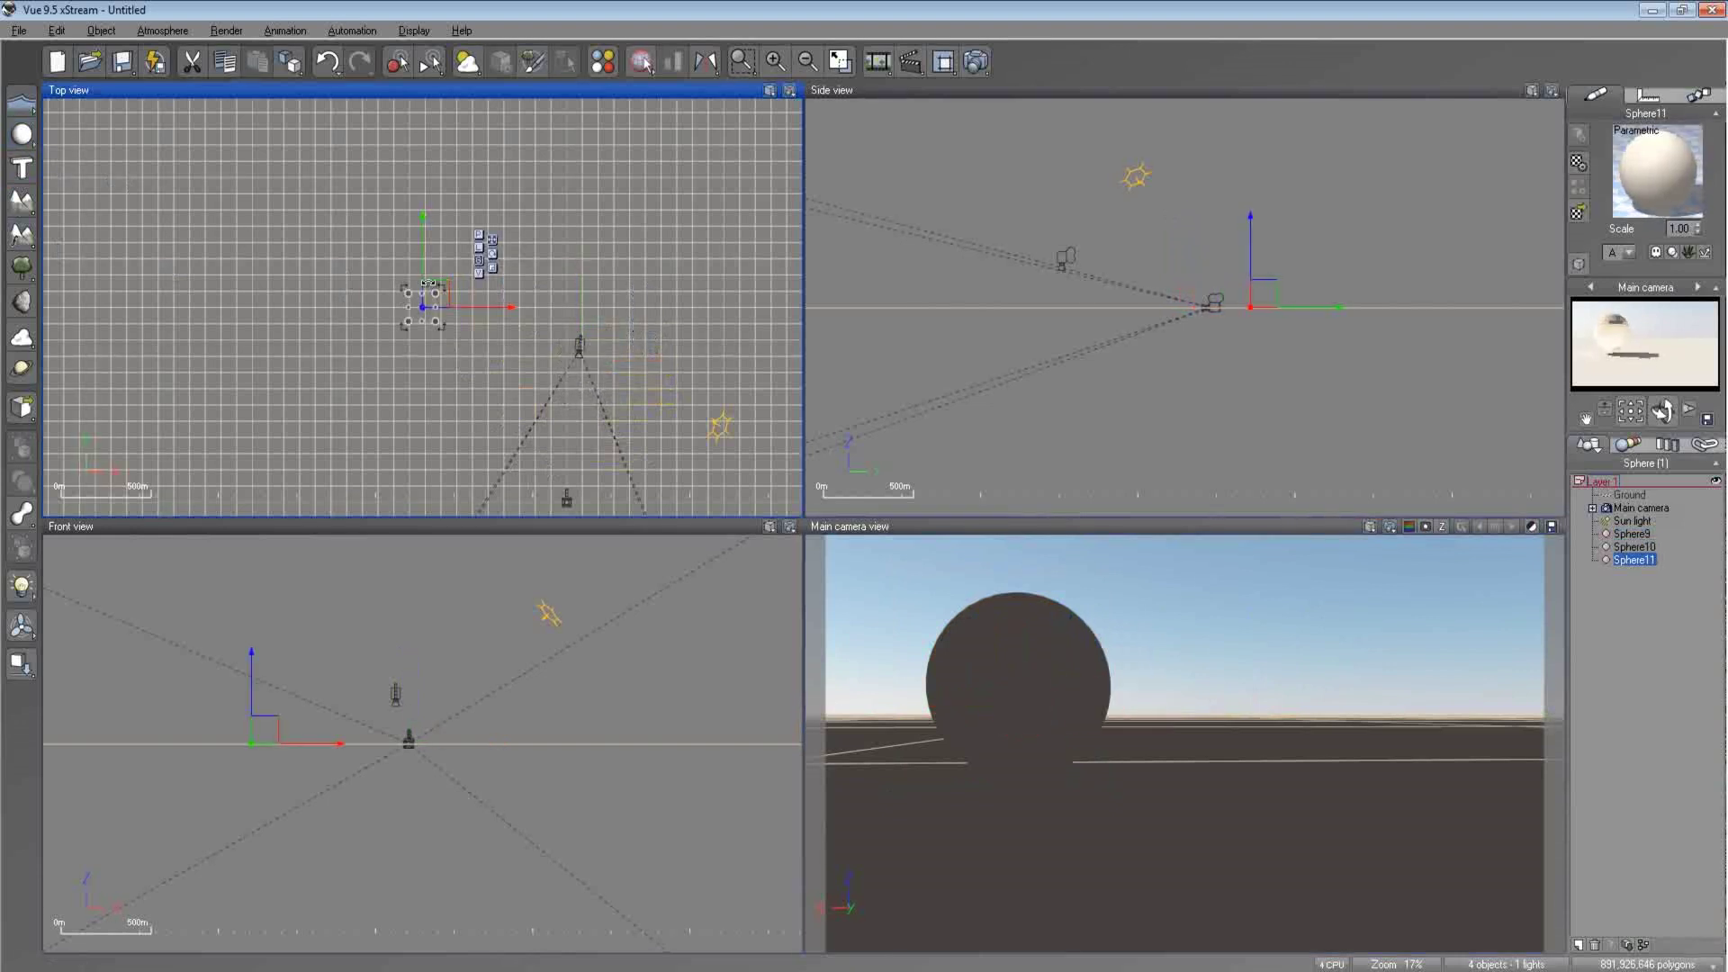
pyautogui.moveTo(439, 286); pyautogui.dragTo(592, 351)
# - In the Top view, move Sphere10 and Sphere11 up beside the far sphere to cluster them
pyautogui.scroll(5, 585, 371)
pyautogui.scroll(4, 585, 370)
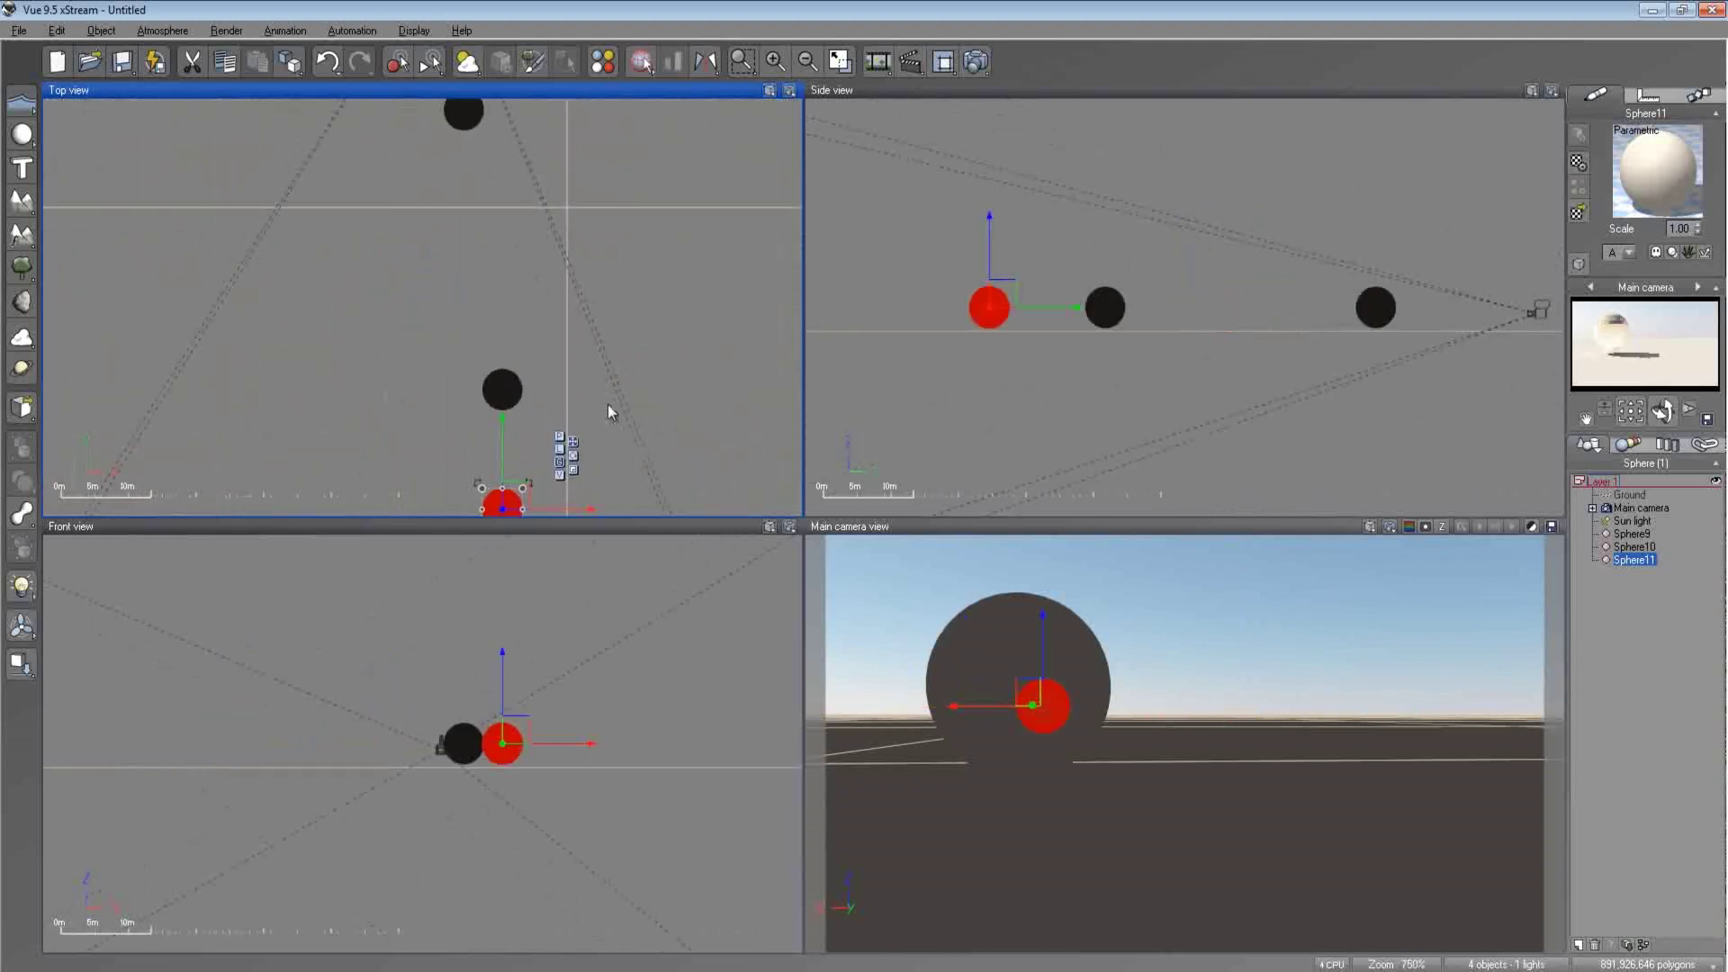
pyautogui.click(502, 396)
pyautogui.moveTo(502, 402); pyautogui.dragTo(444, 140)
pyautogui.click(509, 508)
pyautogui.moveTo(510, 510); pyautogui.dragTo(418, 109)
pyautogui.moveTo(461, 250); pyautogui.dragTo(501, 419, button='right')
pyautogui.moveTo(469, 292); pyautogui.dragTo(470, 286)
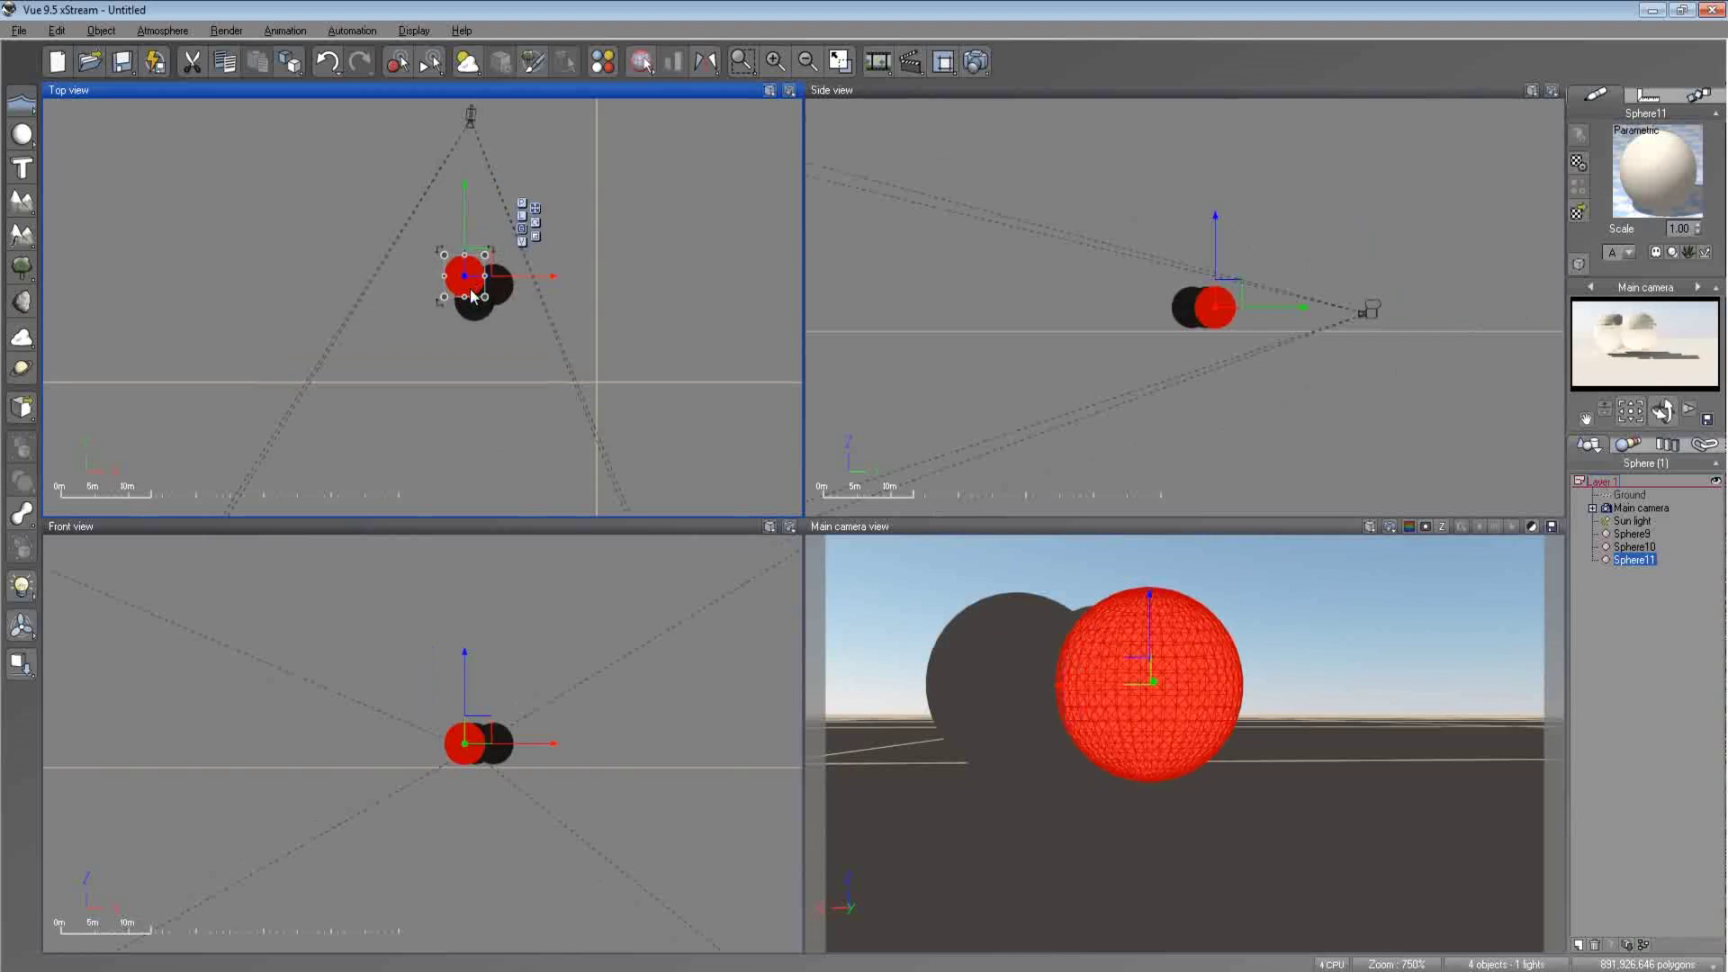
# - Select all three spheres and squash them flat vertically in the Side view
pyautogui.click(1094, 401)
pyautogui.click(1630, 534)
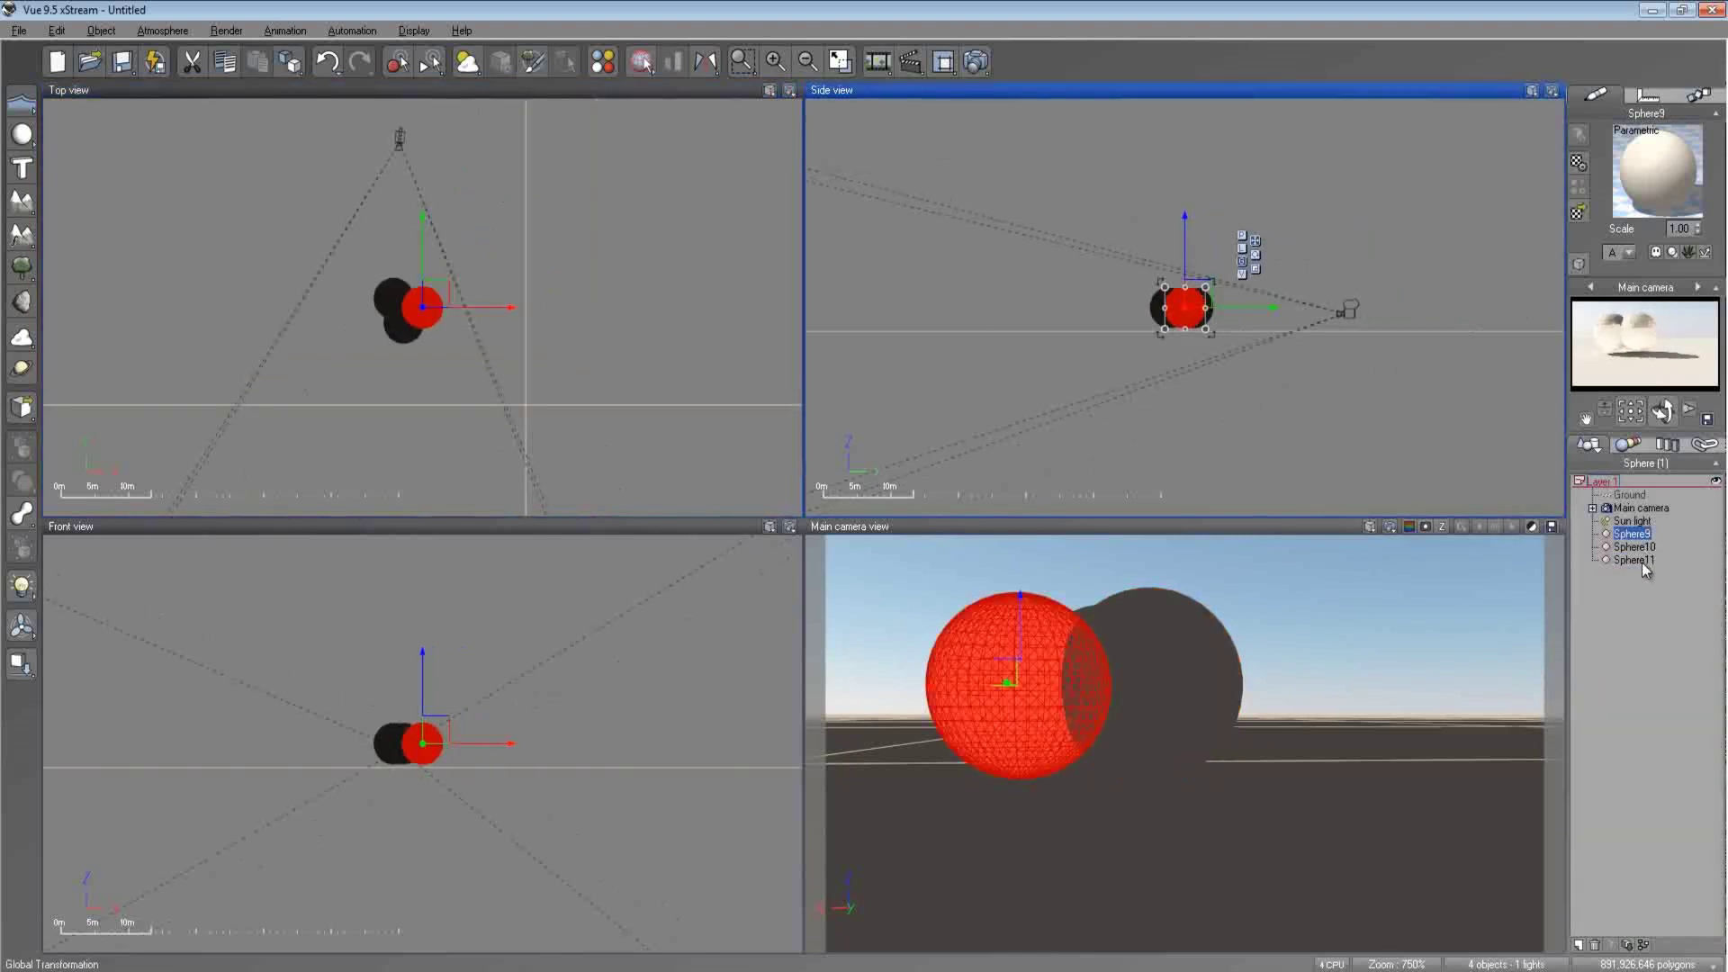
pyautogui.keyDown('shift'); pyautogui.click(1641, 561); pyautogui.keyUp('shift')
pyautogui.moveTo(1183, 288); pyautogui.dragTo(1187, 316)
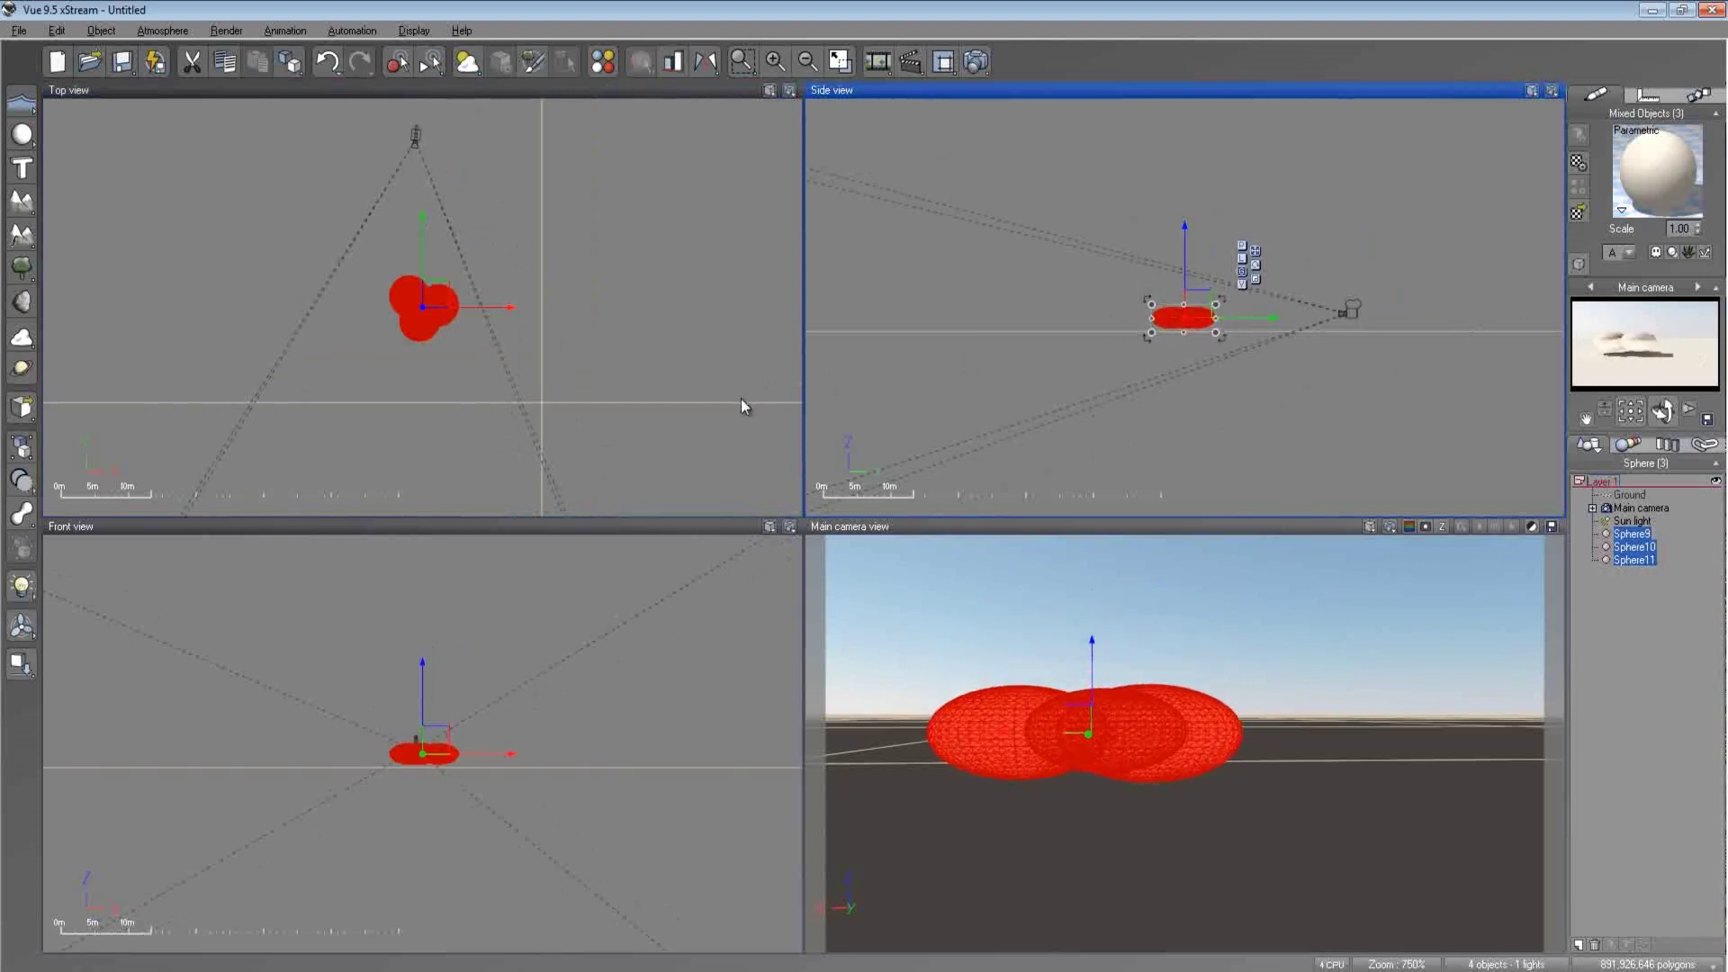
# - In the Top view, make Sphere10 narrower and longer and narrow Sphere9 from its right side
pyautogui.click(558, 367)
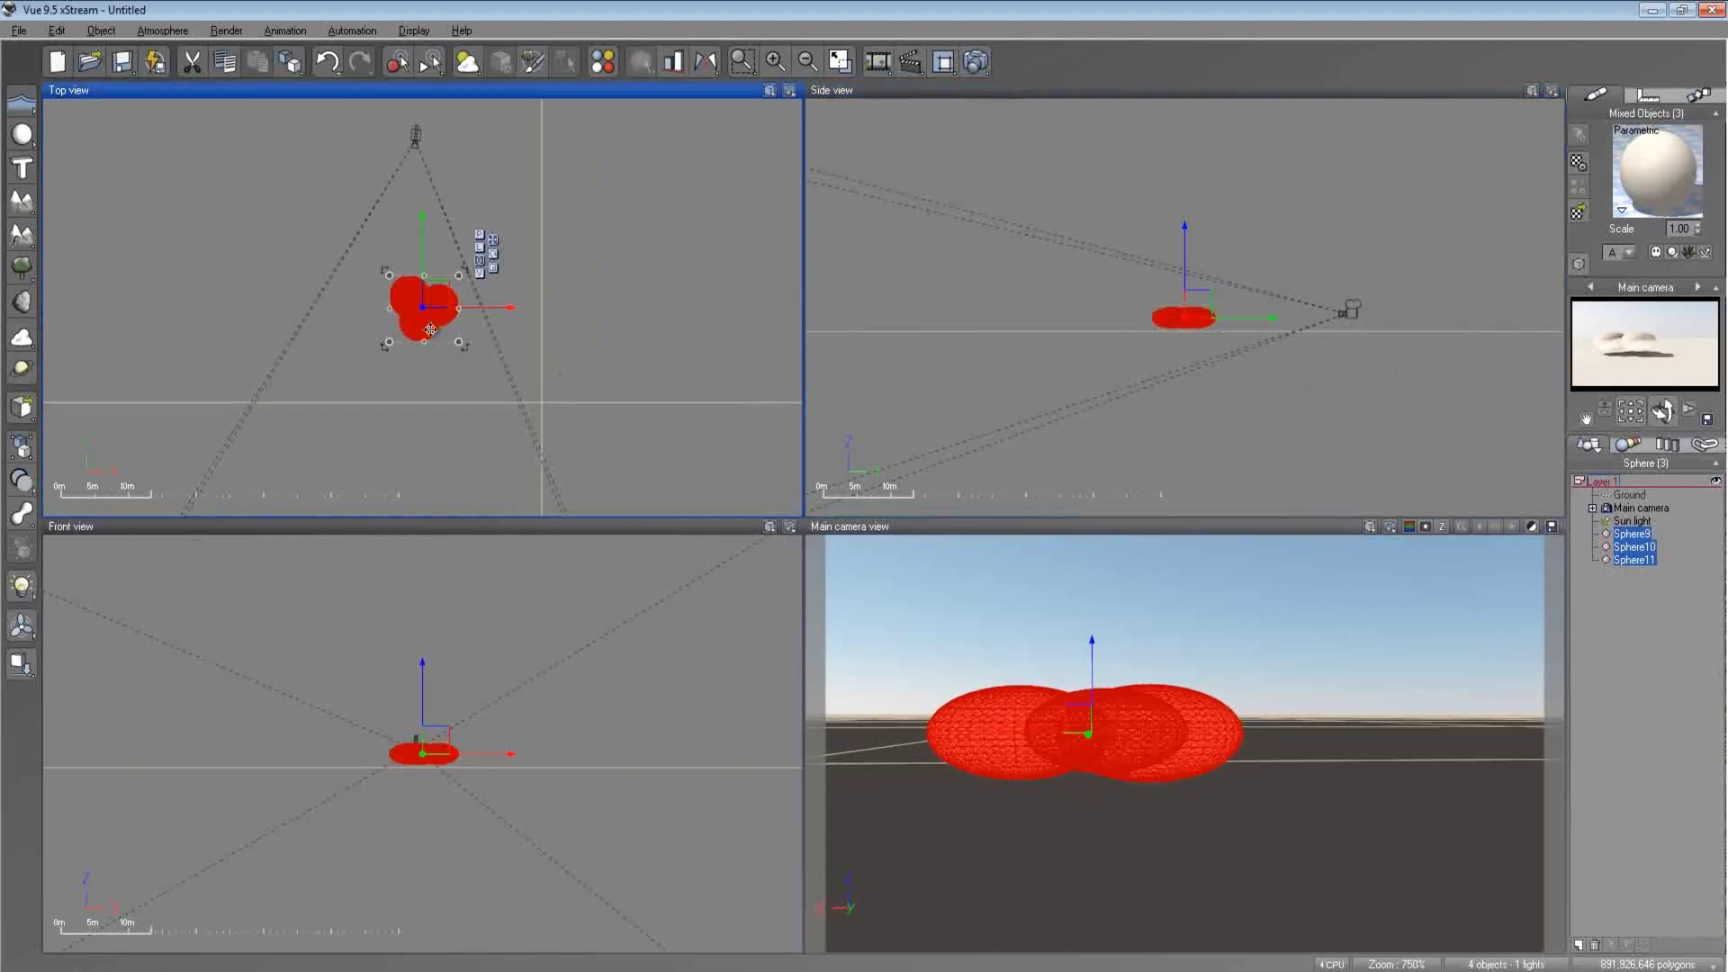
pyautogui.click(423, 328)
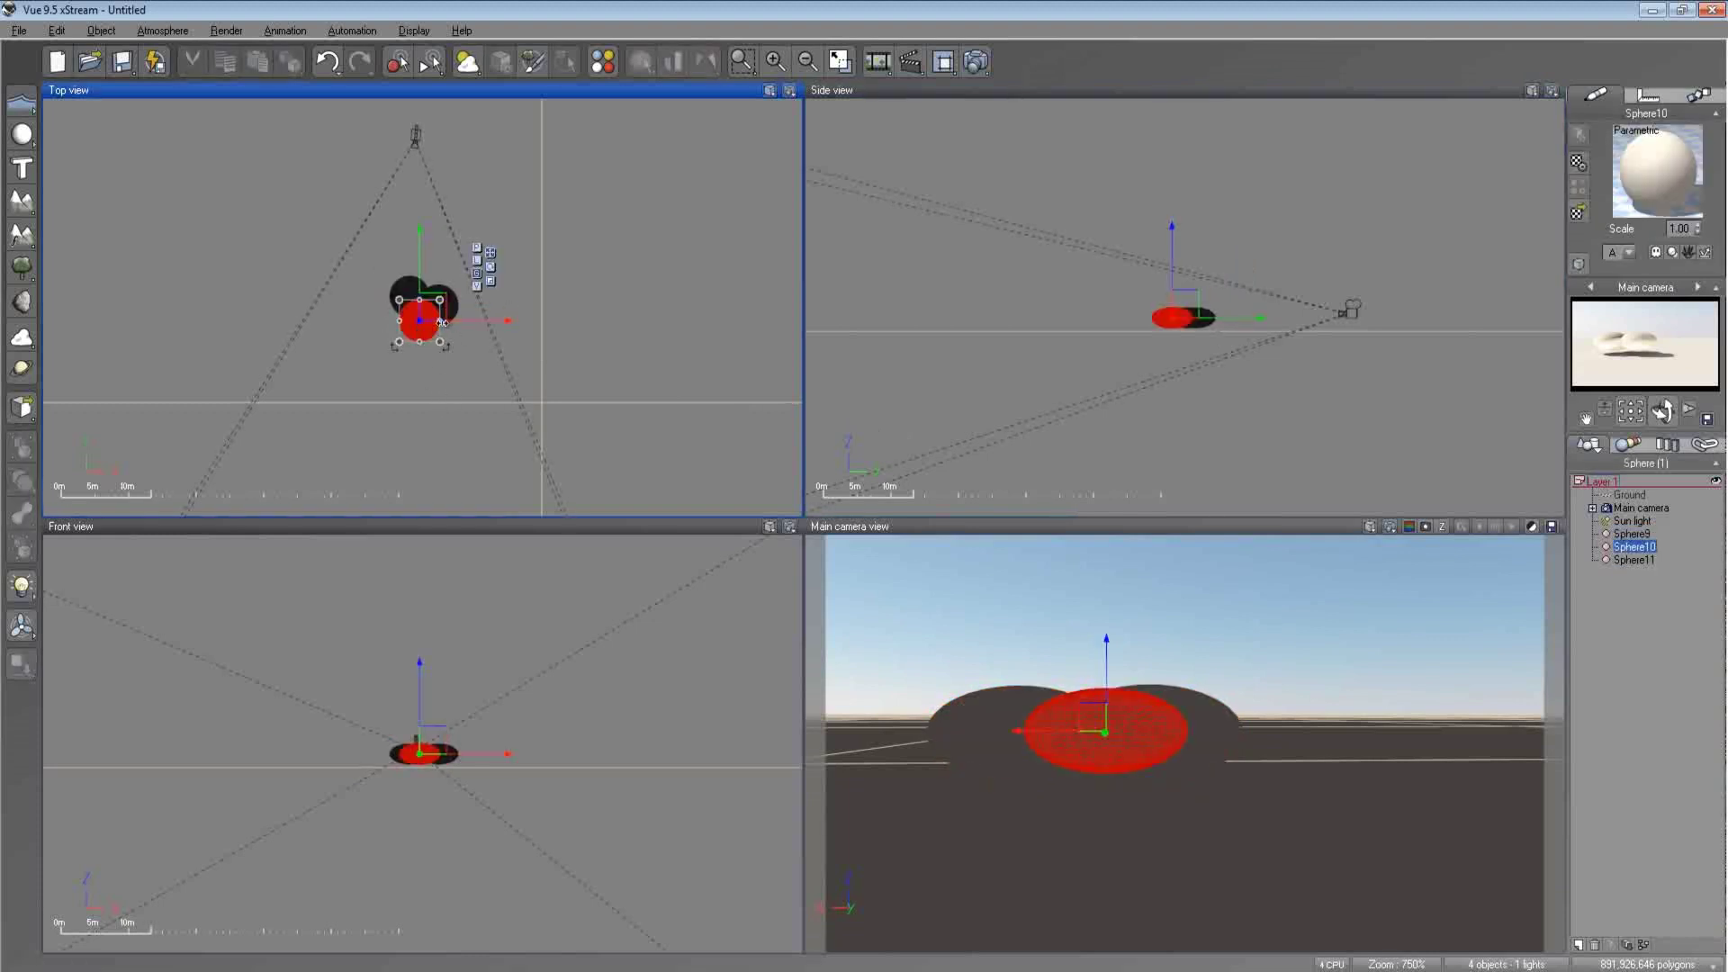
pyautogui.moveTo(442, 322)
pyautogui.mouseDown()
pyautogui.moveTo(446, 351)
pyautogui.moveTo(430, 326)
pyautogui.mouseUp()
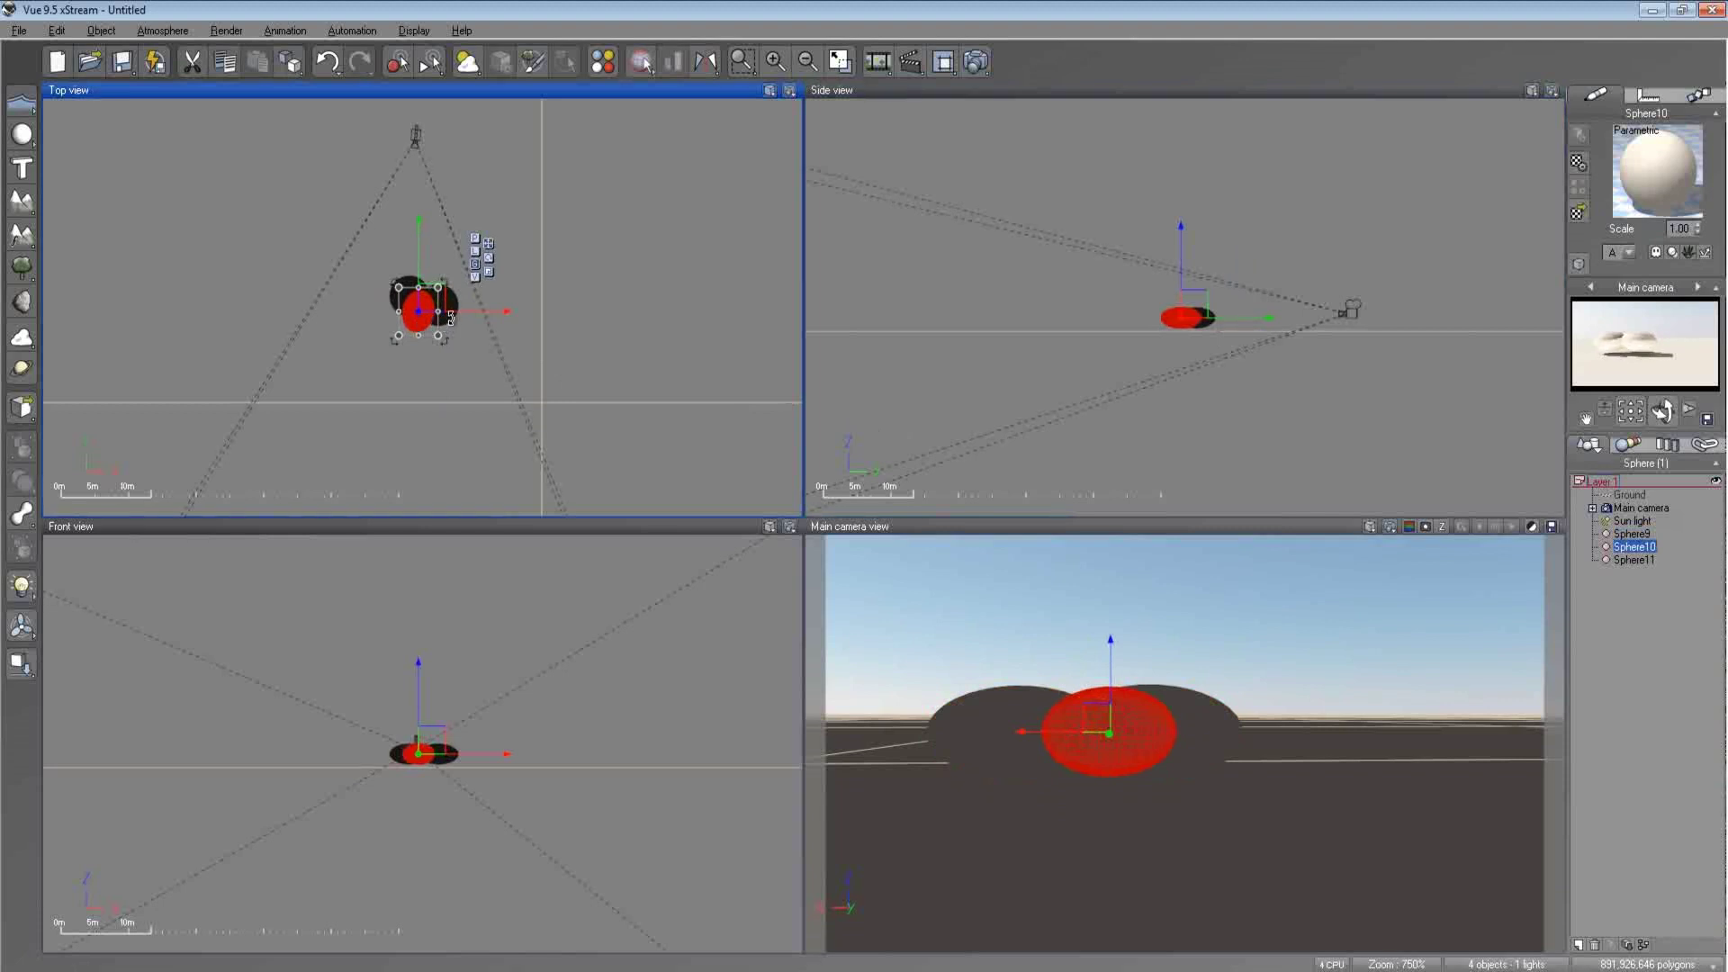
pyautogui.click(452, 312)
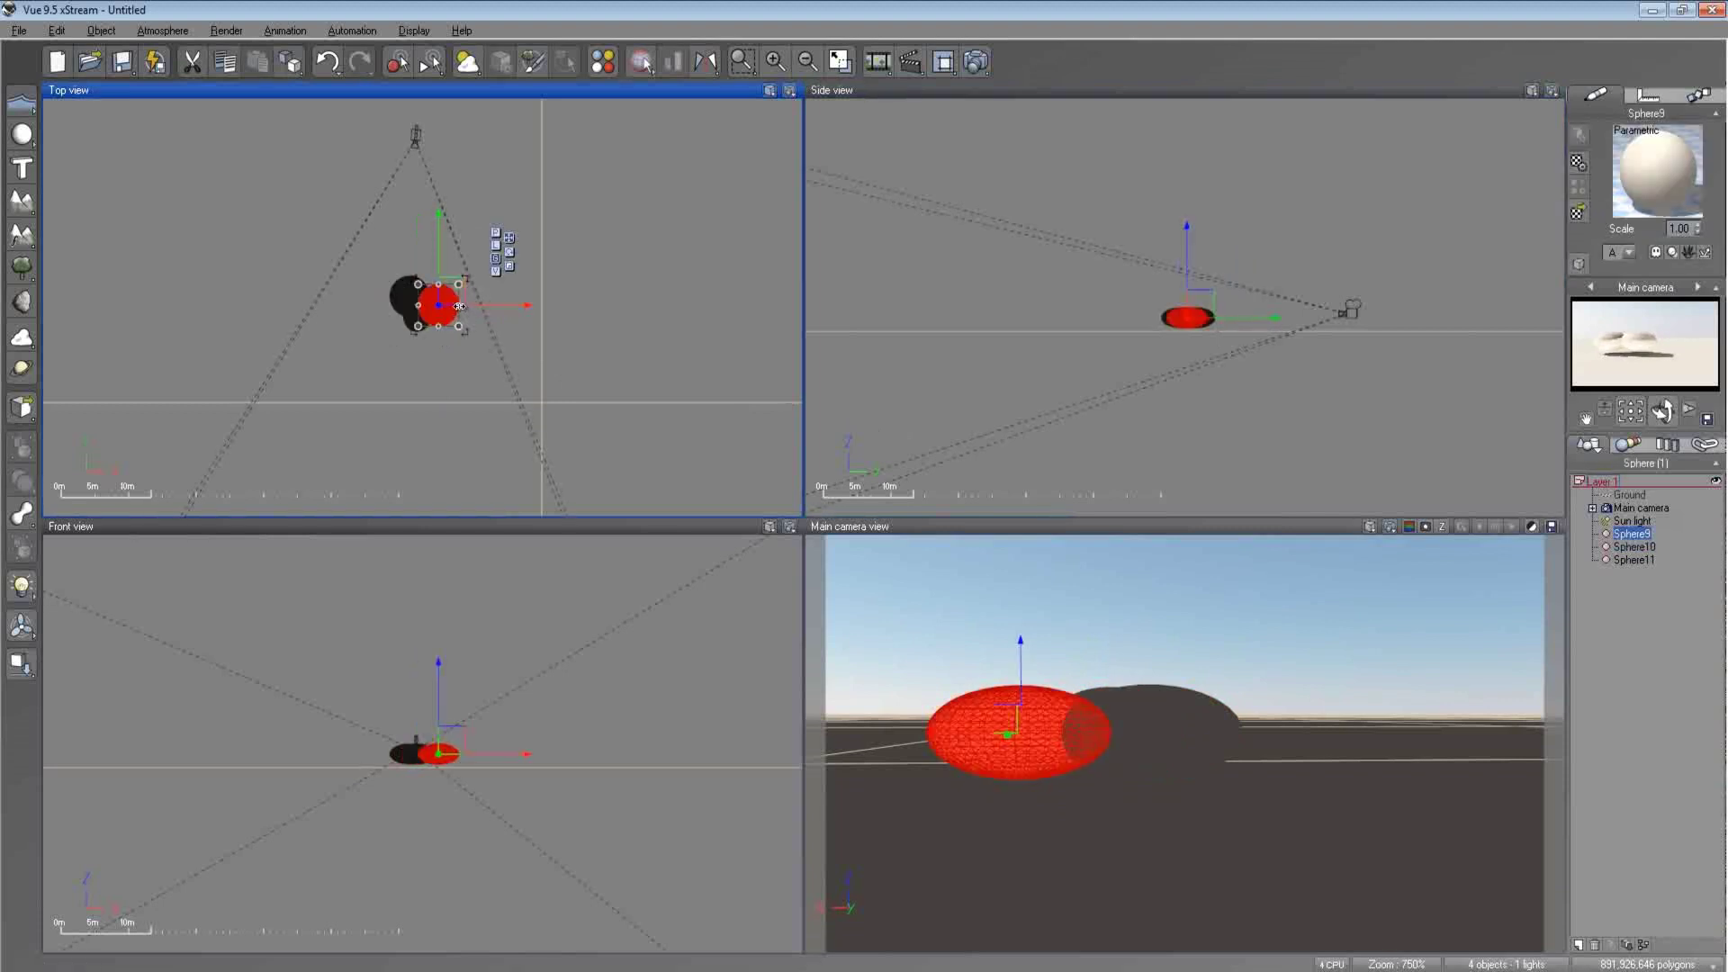
pyautogui.moveTo(459, 305); pyautogui.dragTo(437, 313)
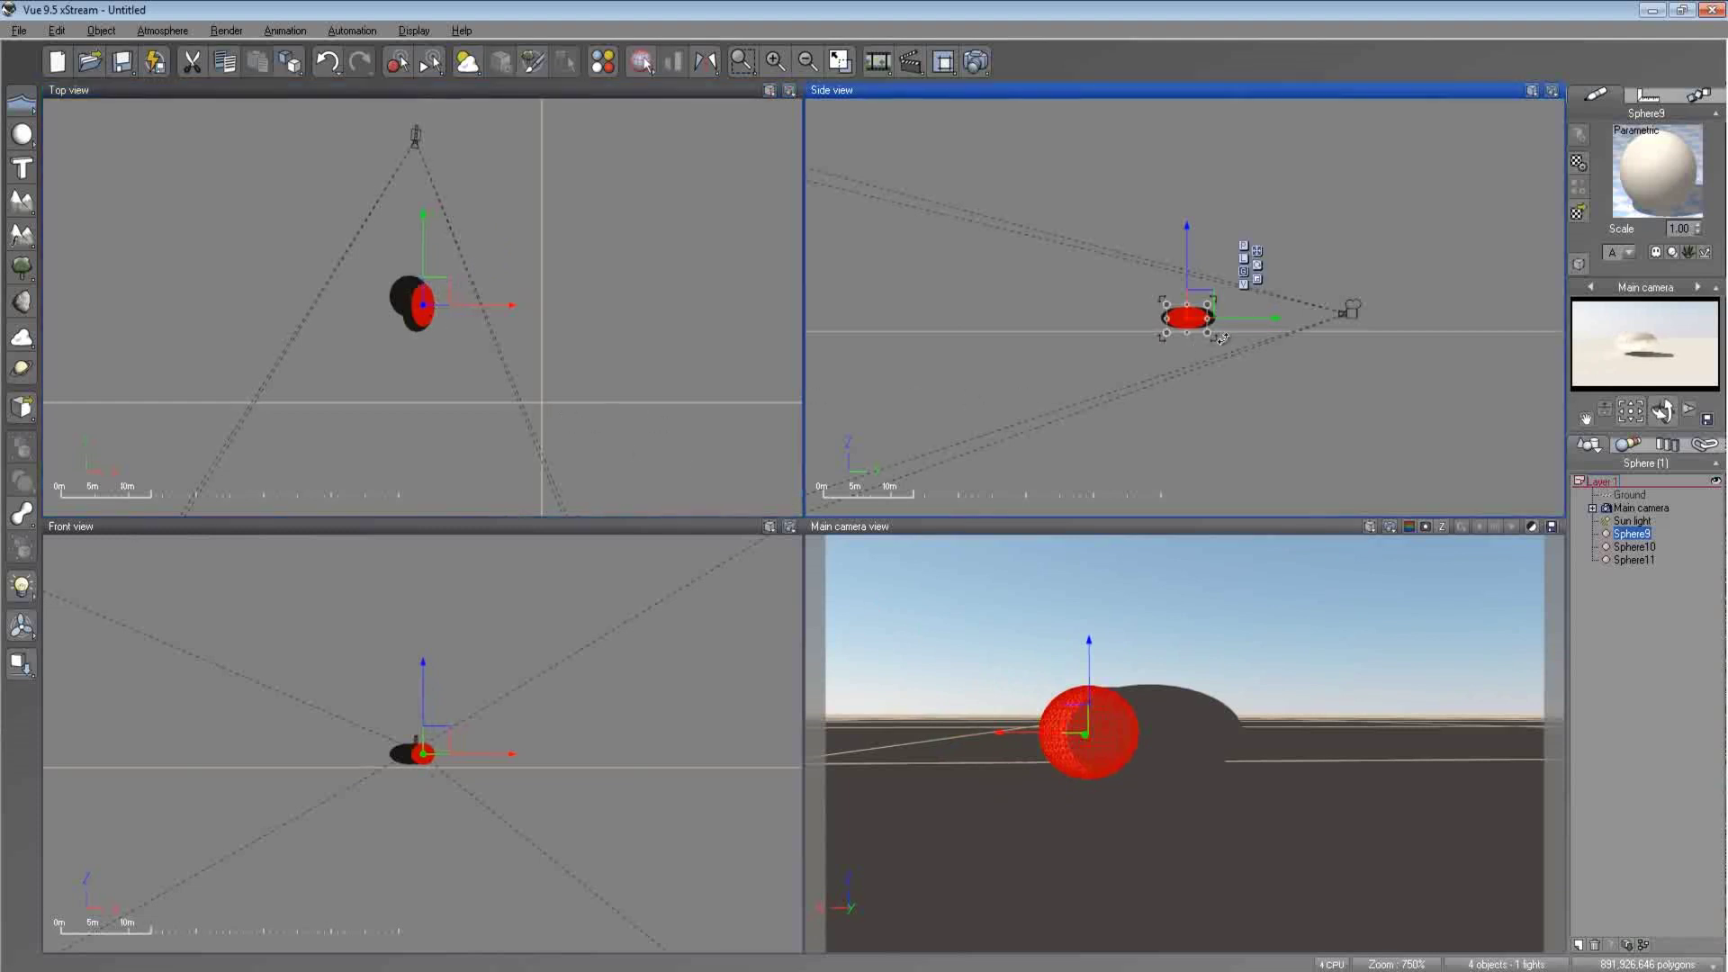
# - Tilt Sphere9 at an angle, shift it slightly, and move Sphere11 a little to the right
pyautogui.moveTo(1213, 340)
pyautogui.mouseDown()
pyautogui.moveTo(1233, 314)
pyautogui.moveTo(1186, 325)
pyautogui.mouseUp()
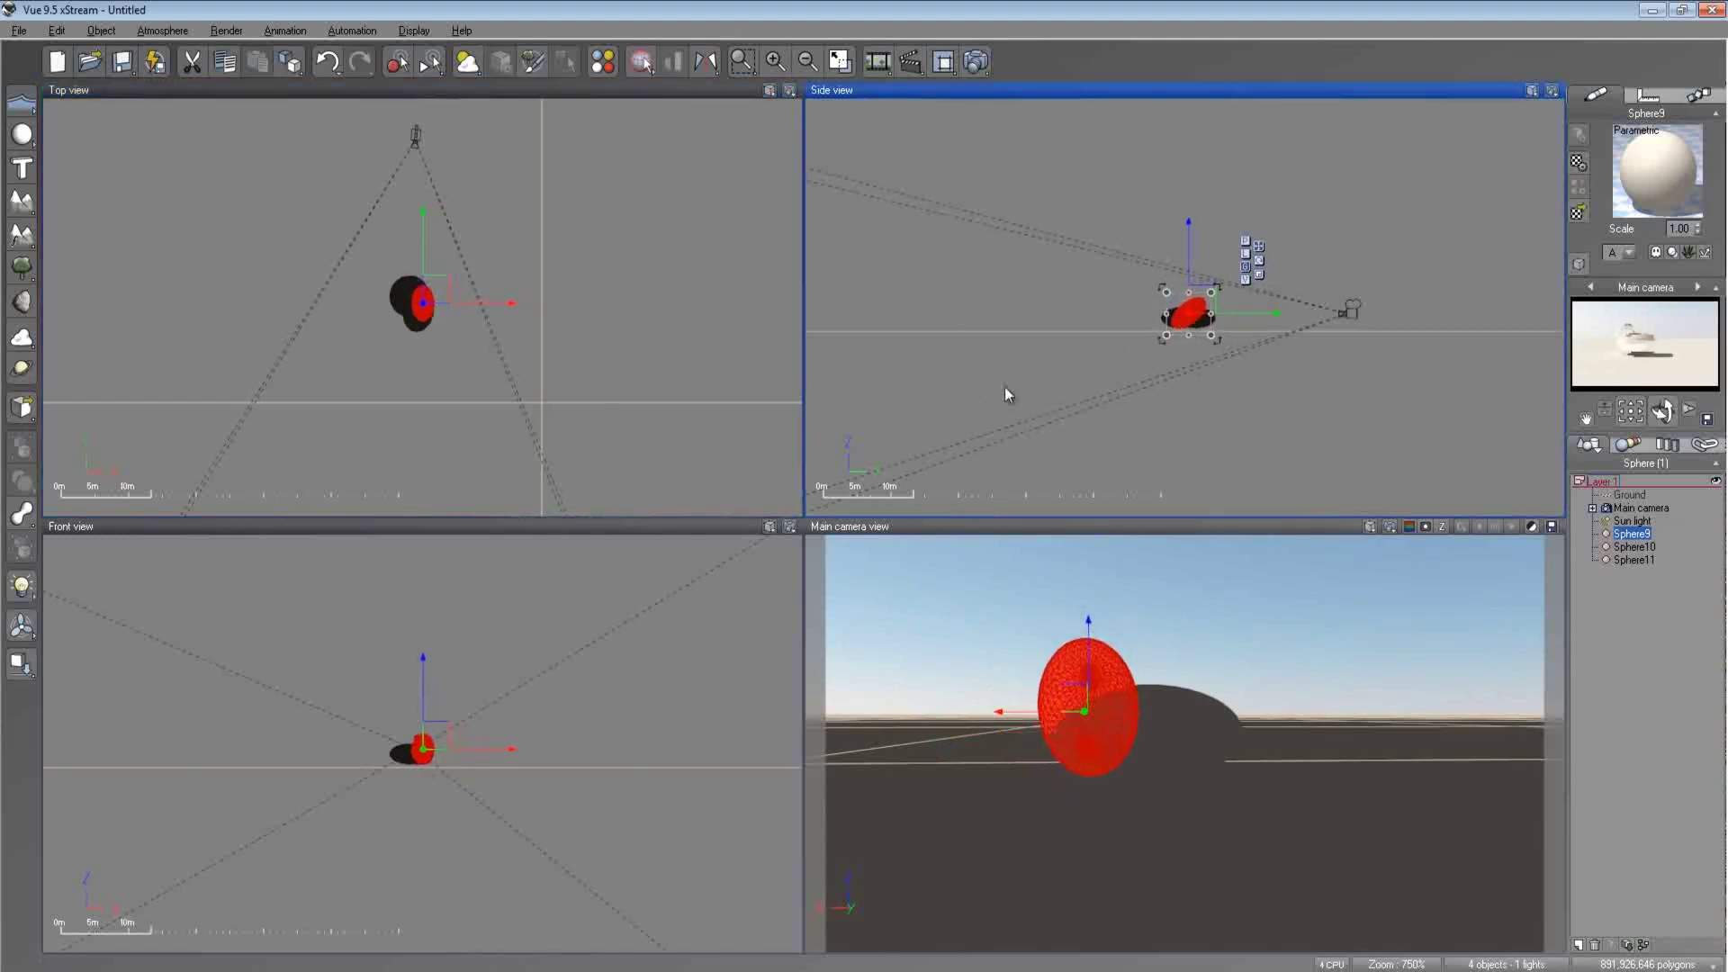
pyautogui.moveTo(440, 300); pyautogui.dragTo(433, 302)
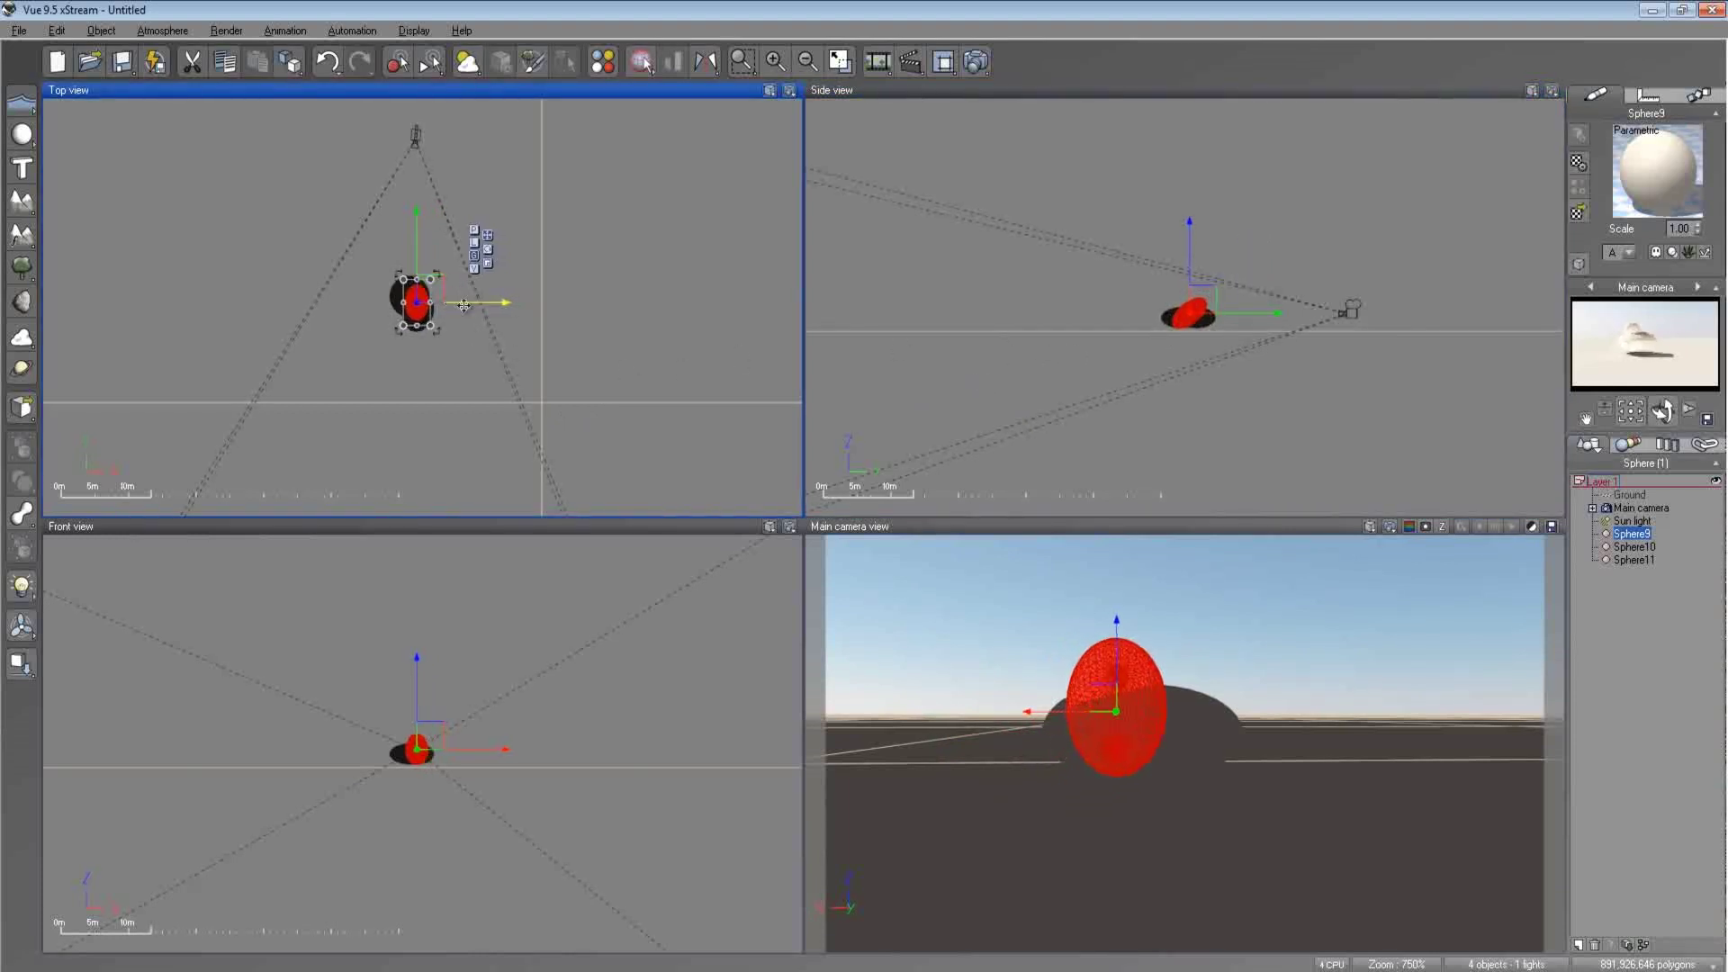
pyautogui.click(1634, 560)
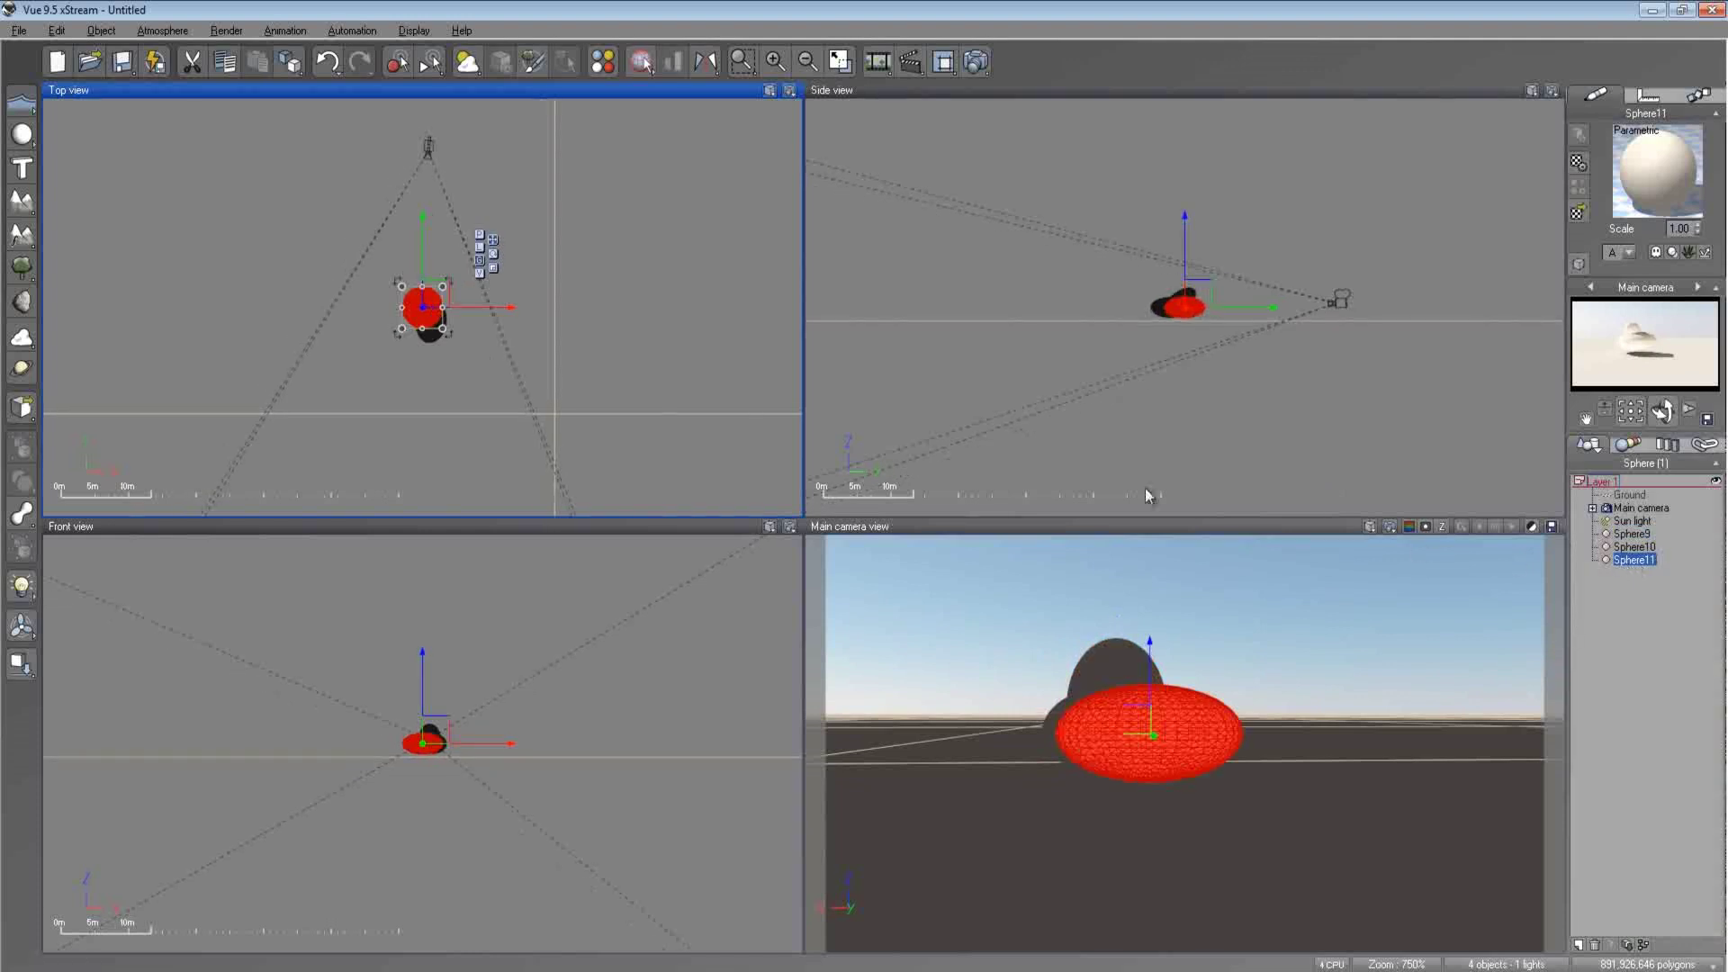
pyautogui.moveTo(405, 306); pyautogui.dragTo(407, 386)
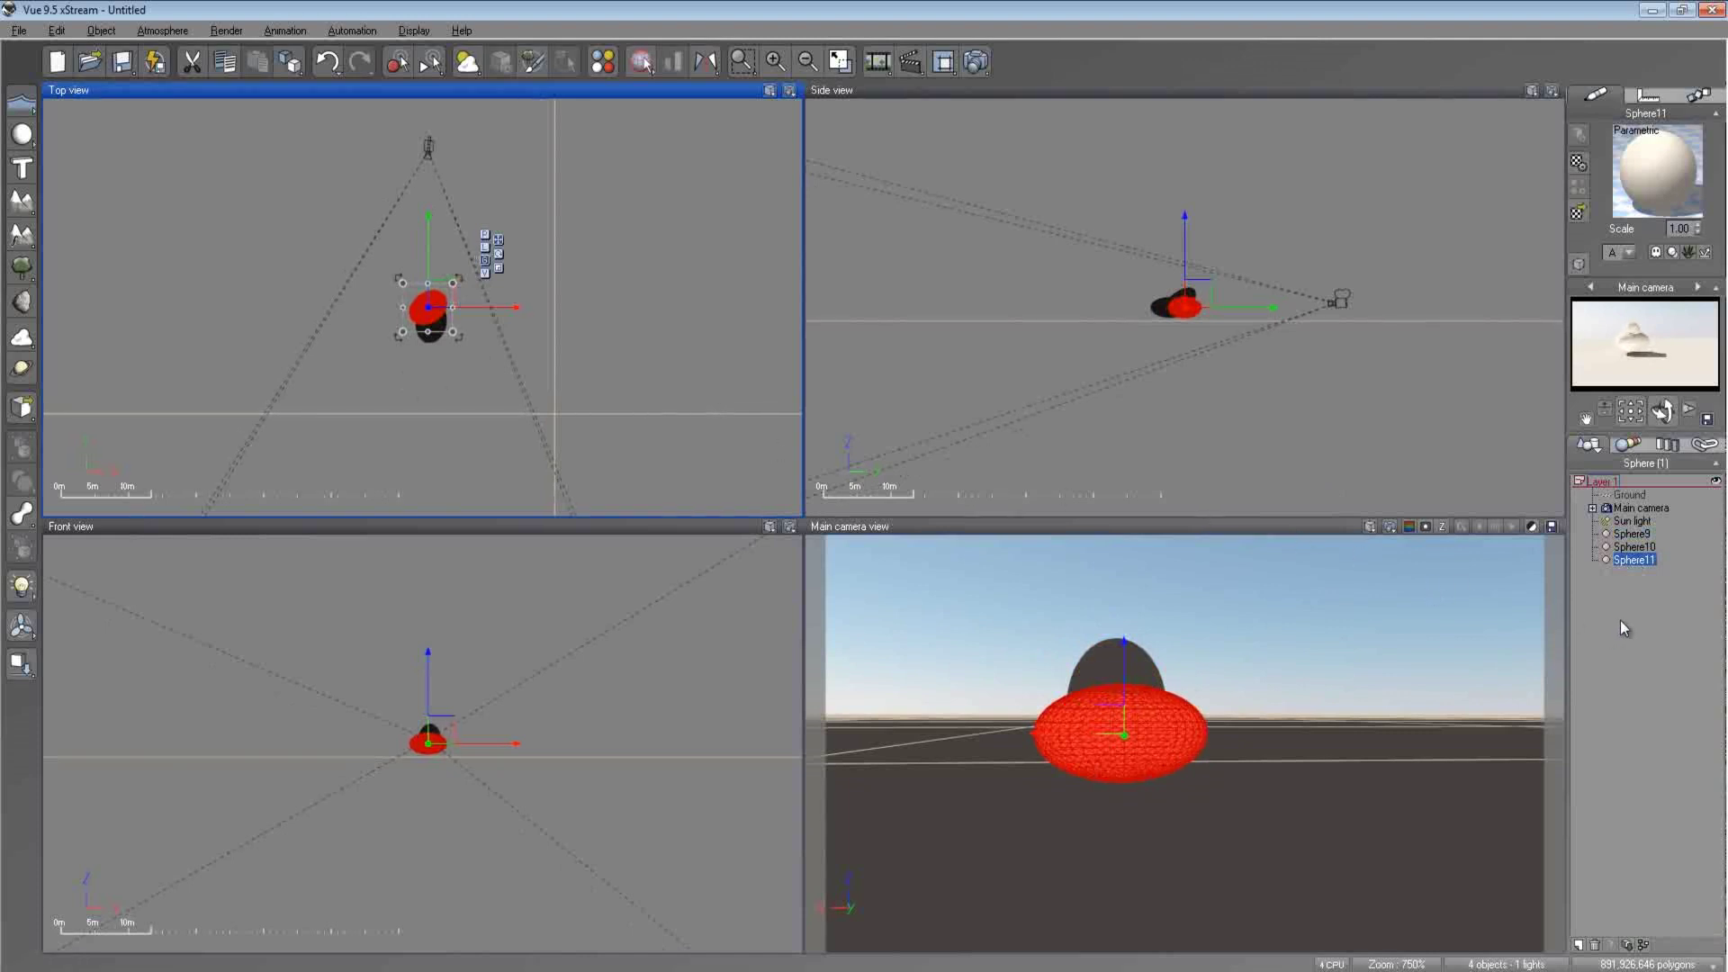
# - Add a cone turned upside down over the sphere cluster, then orbit the main camera to a side angle
pyautogui.click(1623, 627)
pyautogui.click(22, 134)
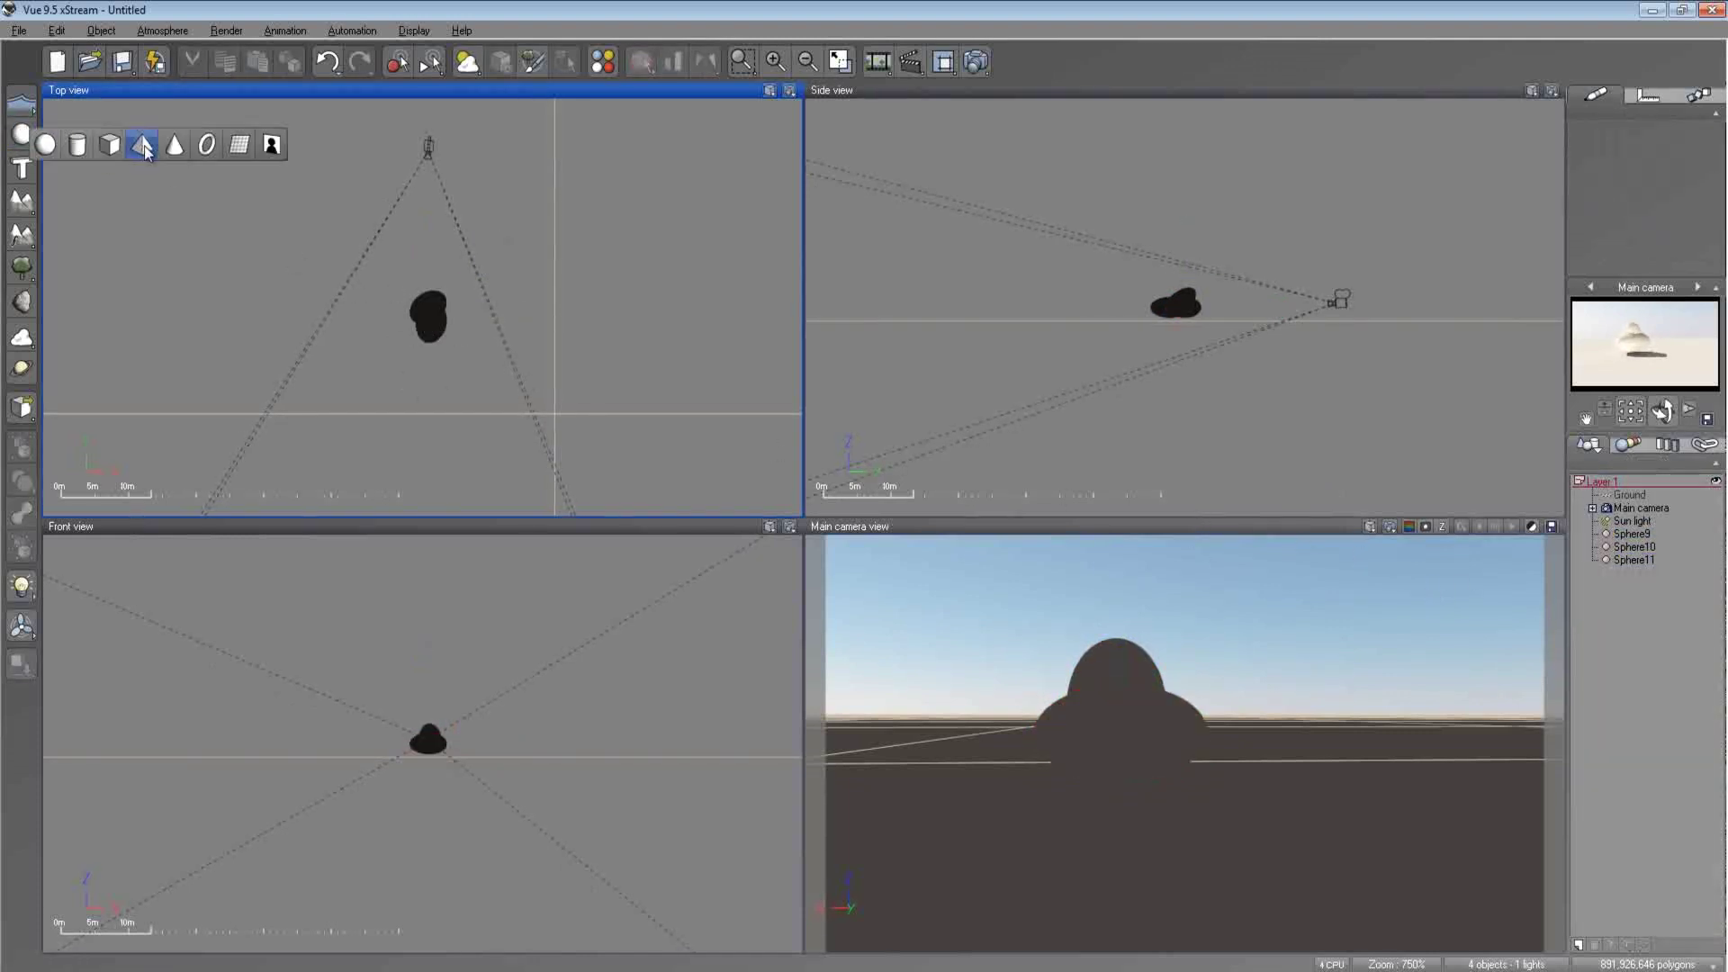
pyautogui.click(174, 144)
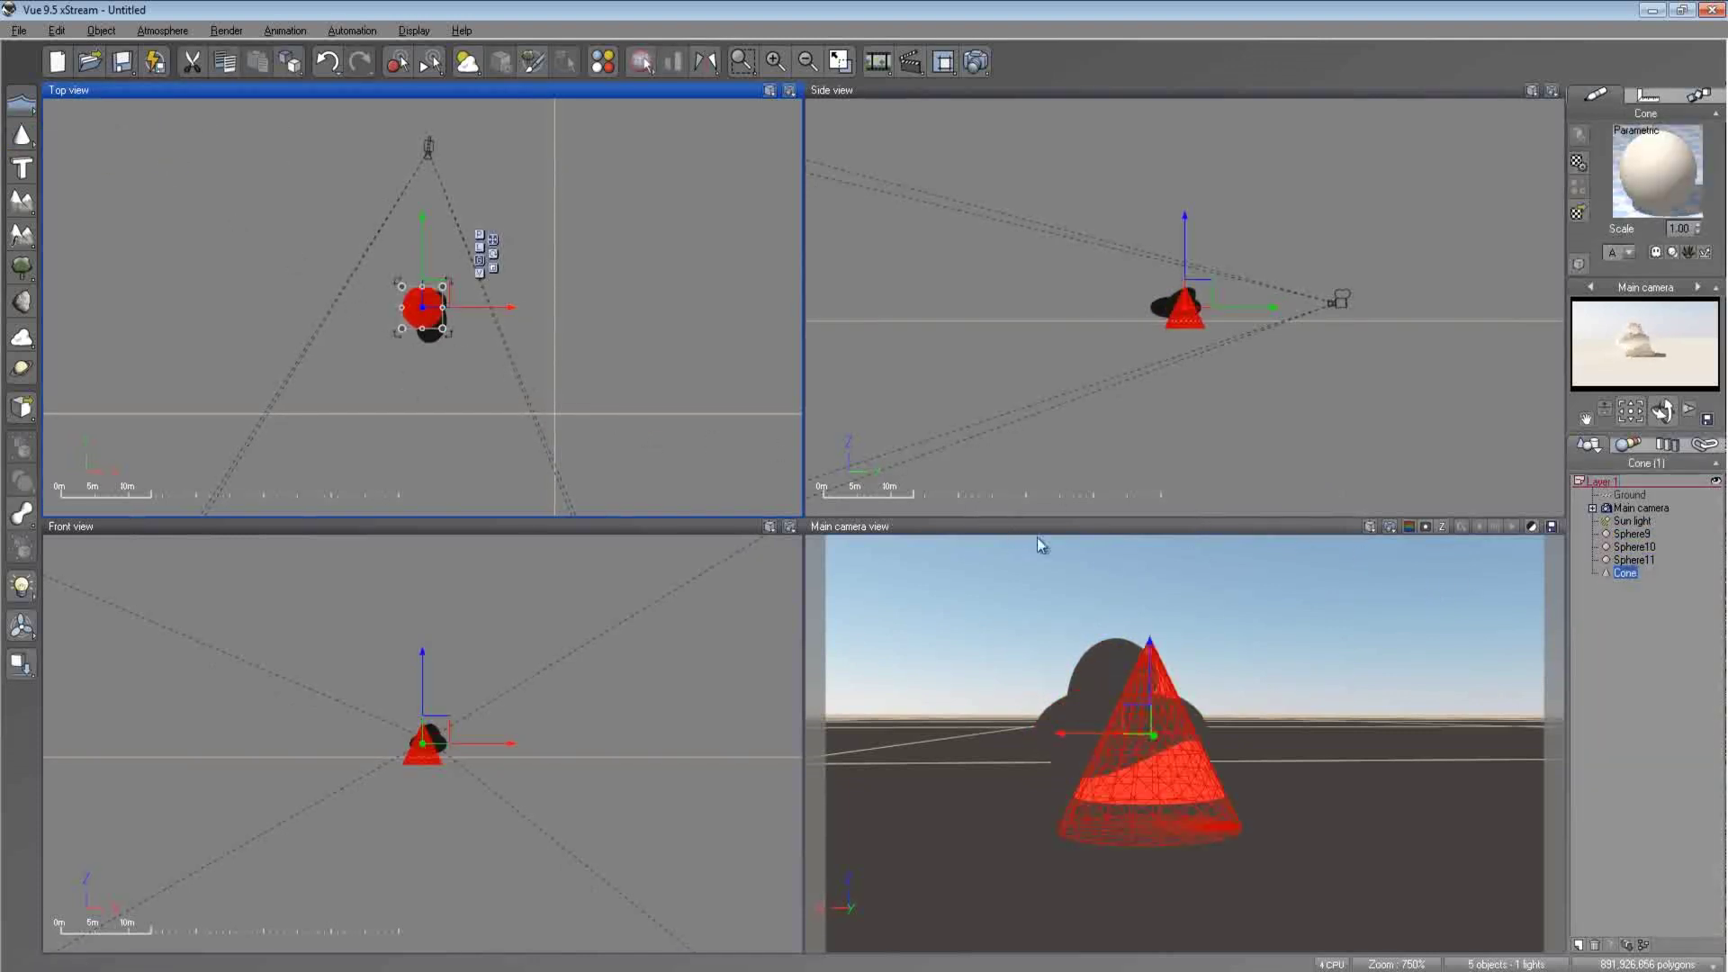
pyautogui.moveTo(1214, 285); pyautogui.dragTo(1168, 307)
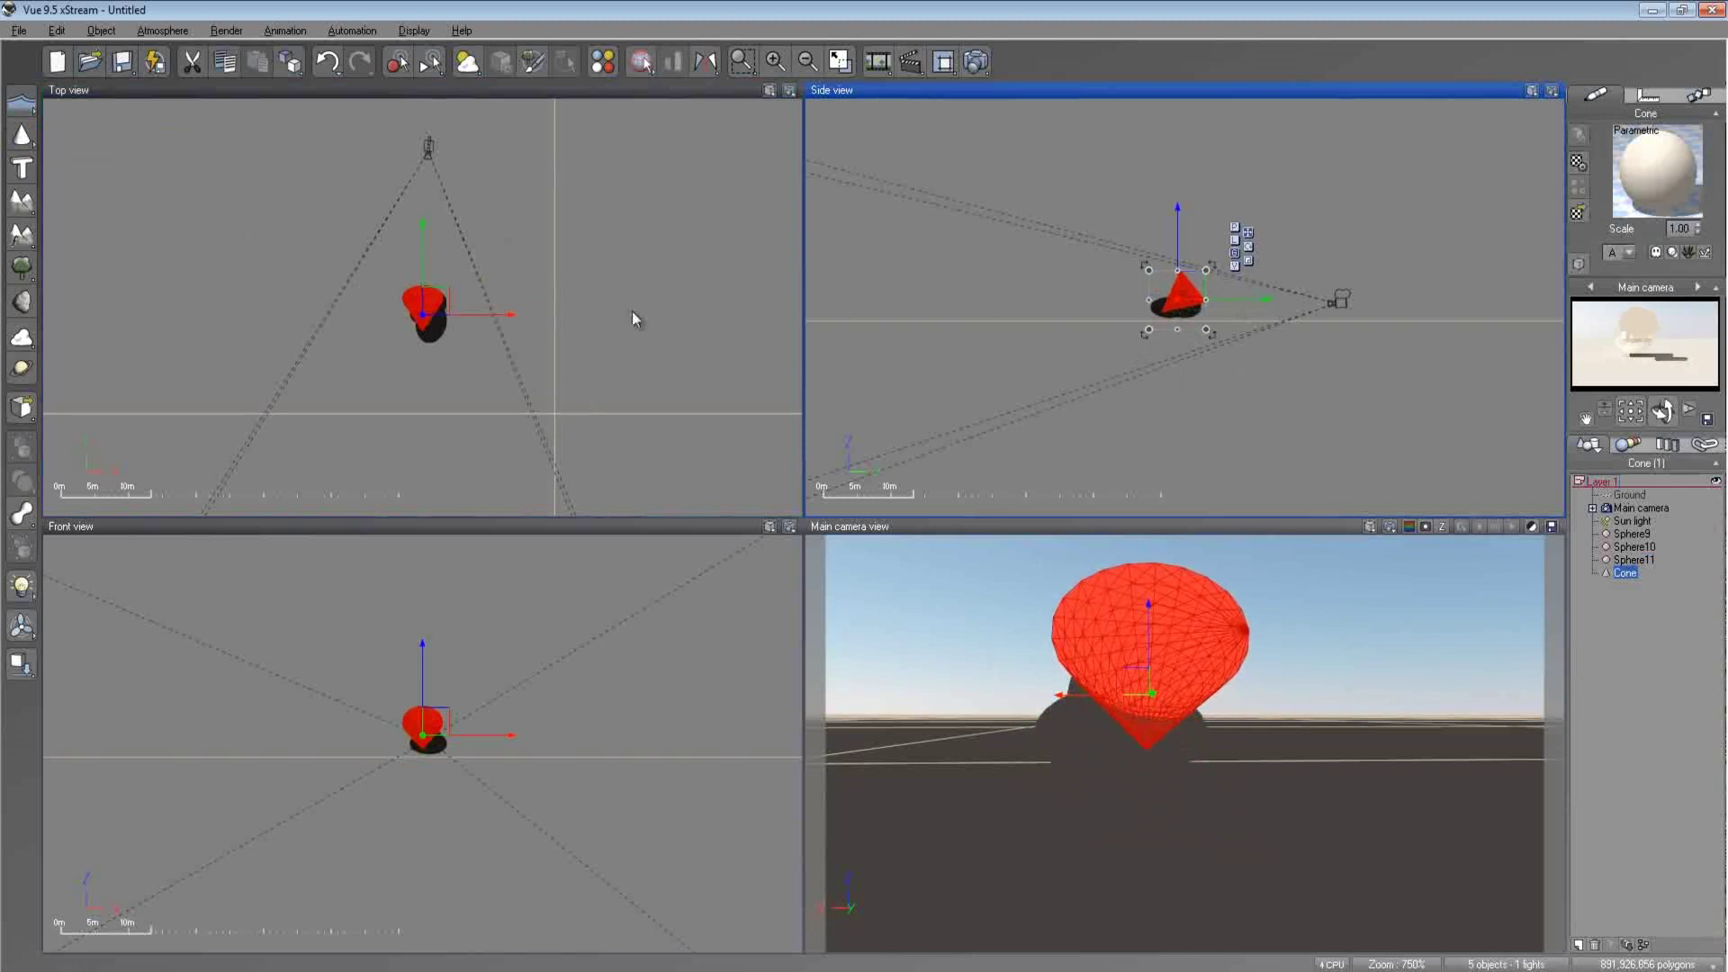
pyautogui.moveTo(447, 308); pyautogui.dragTo(436, 333)
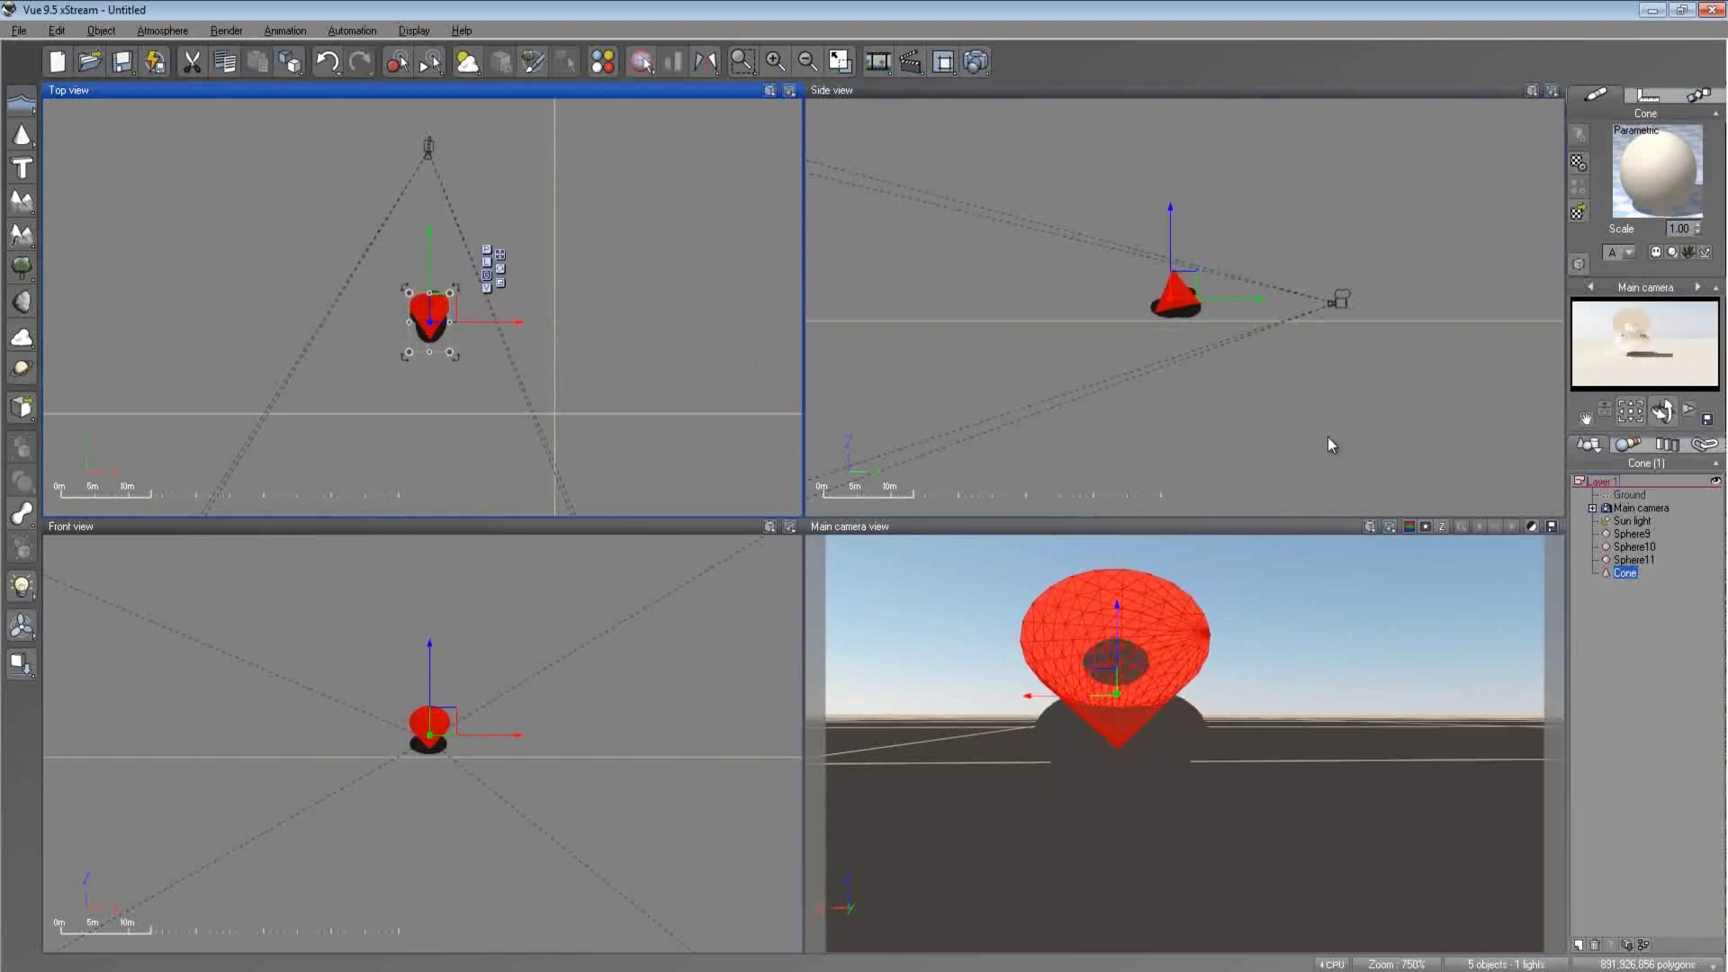
pyautogui.moveTo(1662, 411); pyautogui.dragTo(1584, 416)
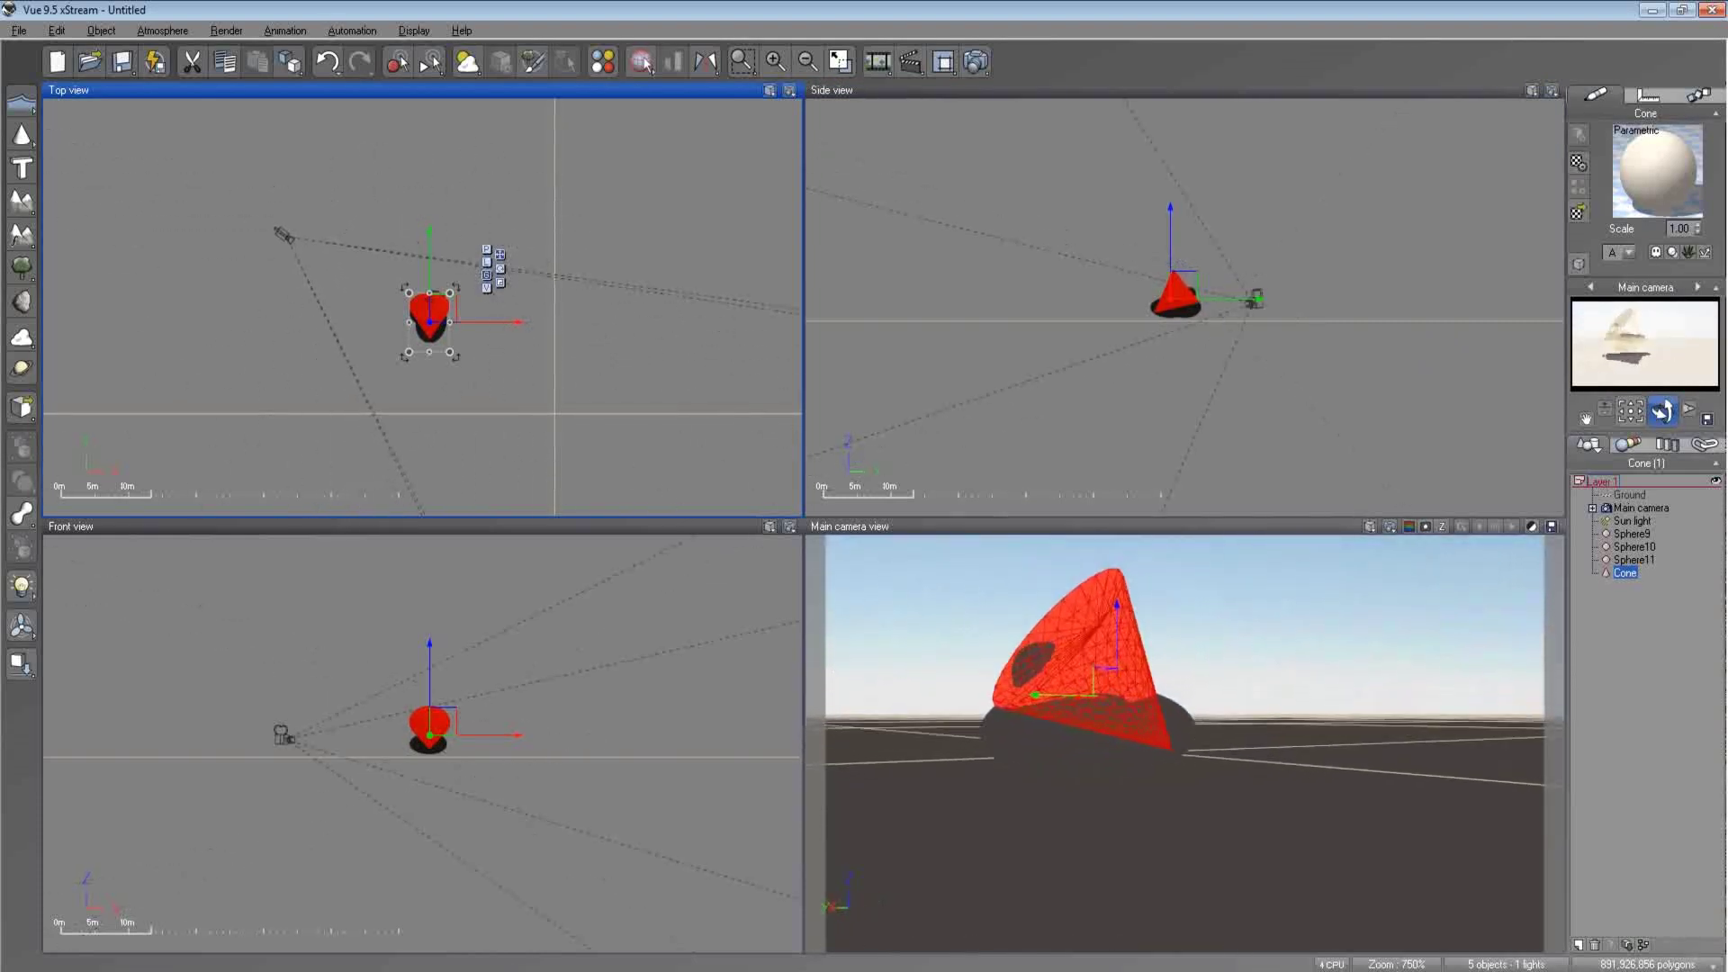
pyautogui.moveTo(829, 685); pyautogui.dragTo(830, 686)
# - Merge the three spheres and the cone into Hyperblob4 with the default hypertexture material
pyautogui.click(1630, 534)
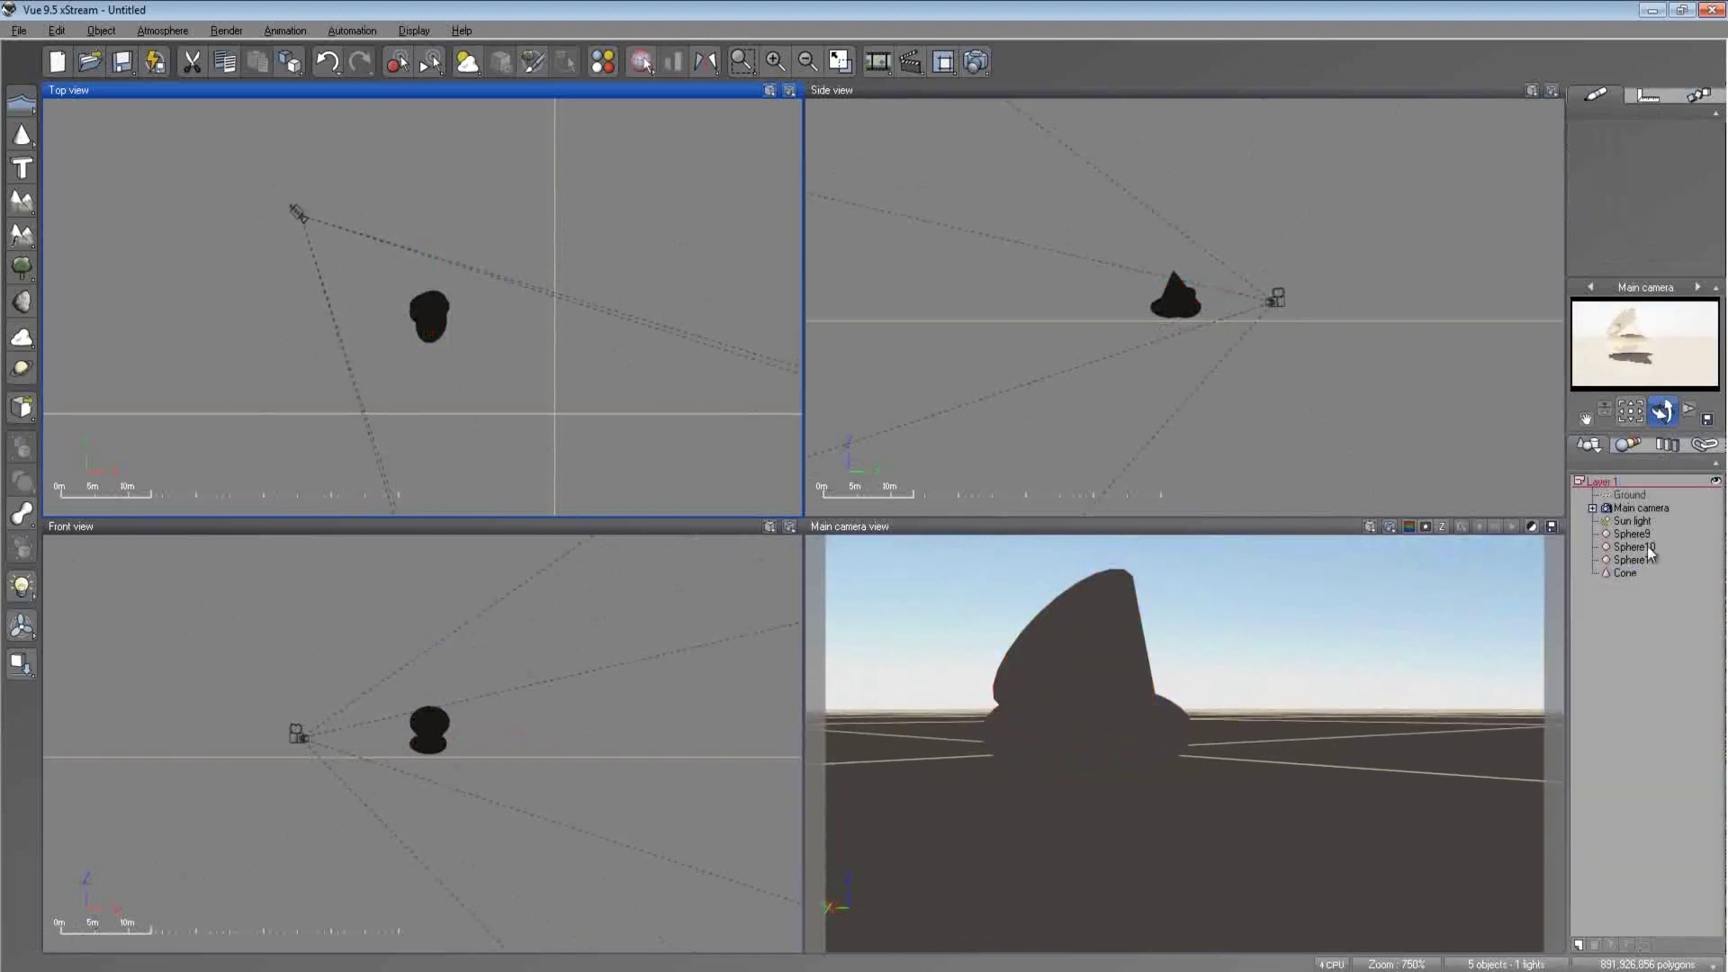
pyautogui.keyDown('shift'); pyautogui.click(1627, 571); pyautogui.keyUp('shift')
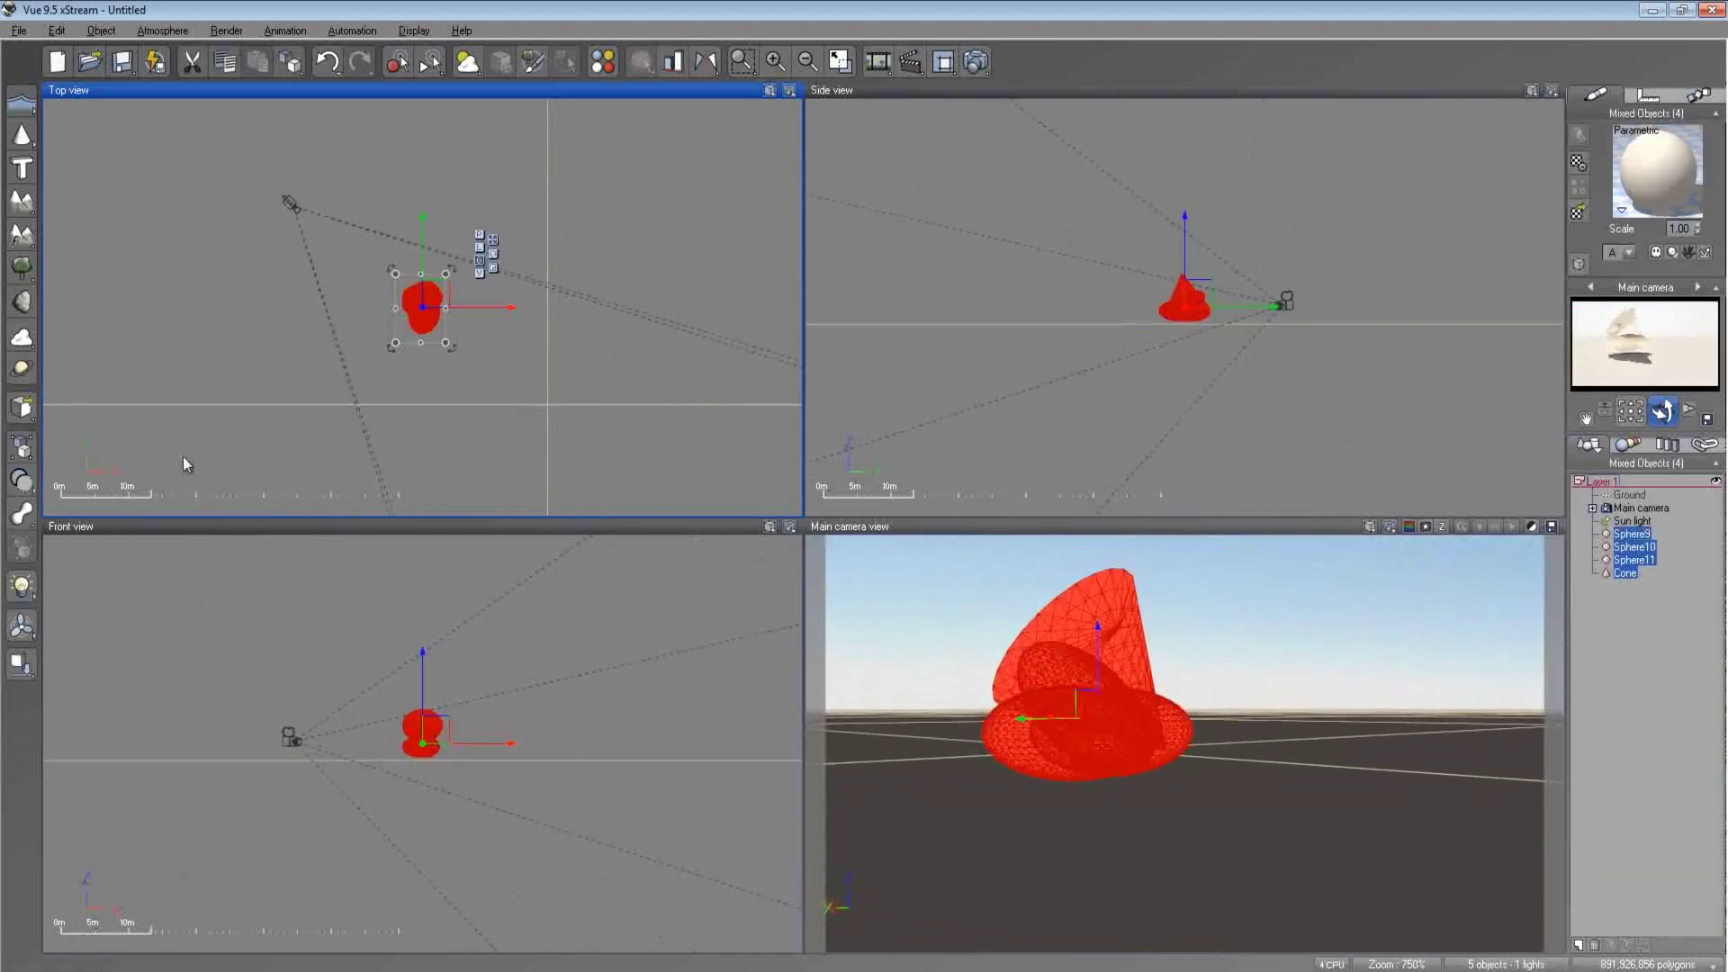
pyautogui.click(22, 514)
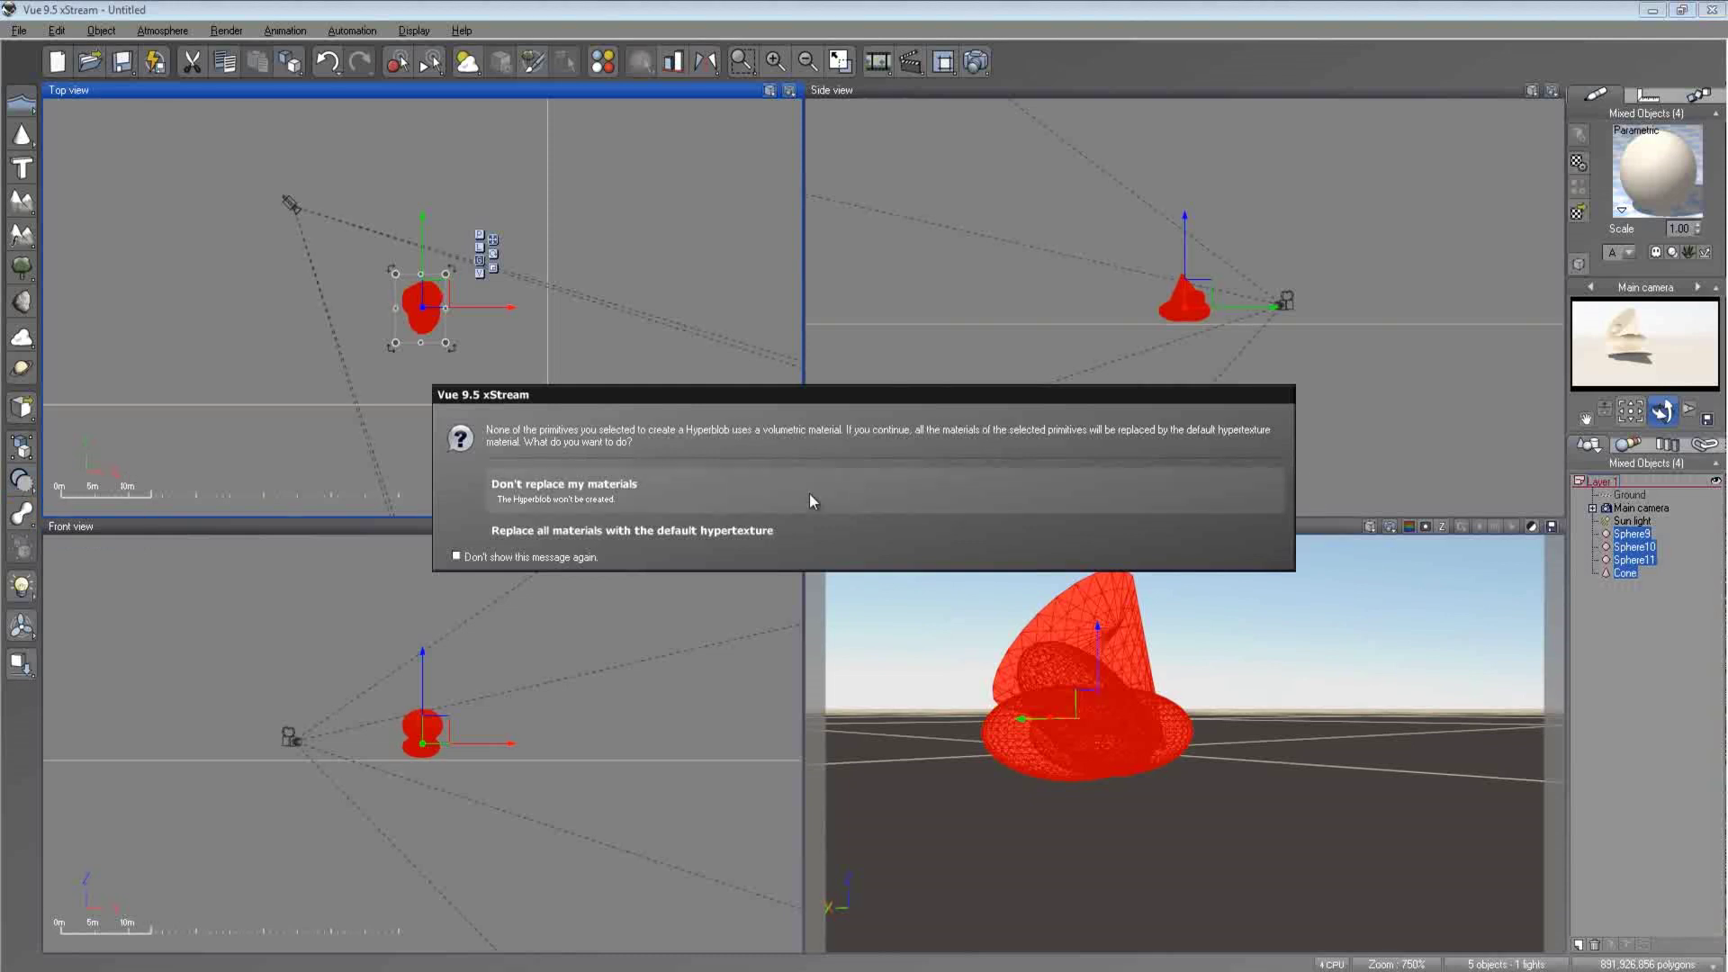
pyautogui.click(558, 489)
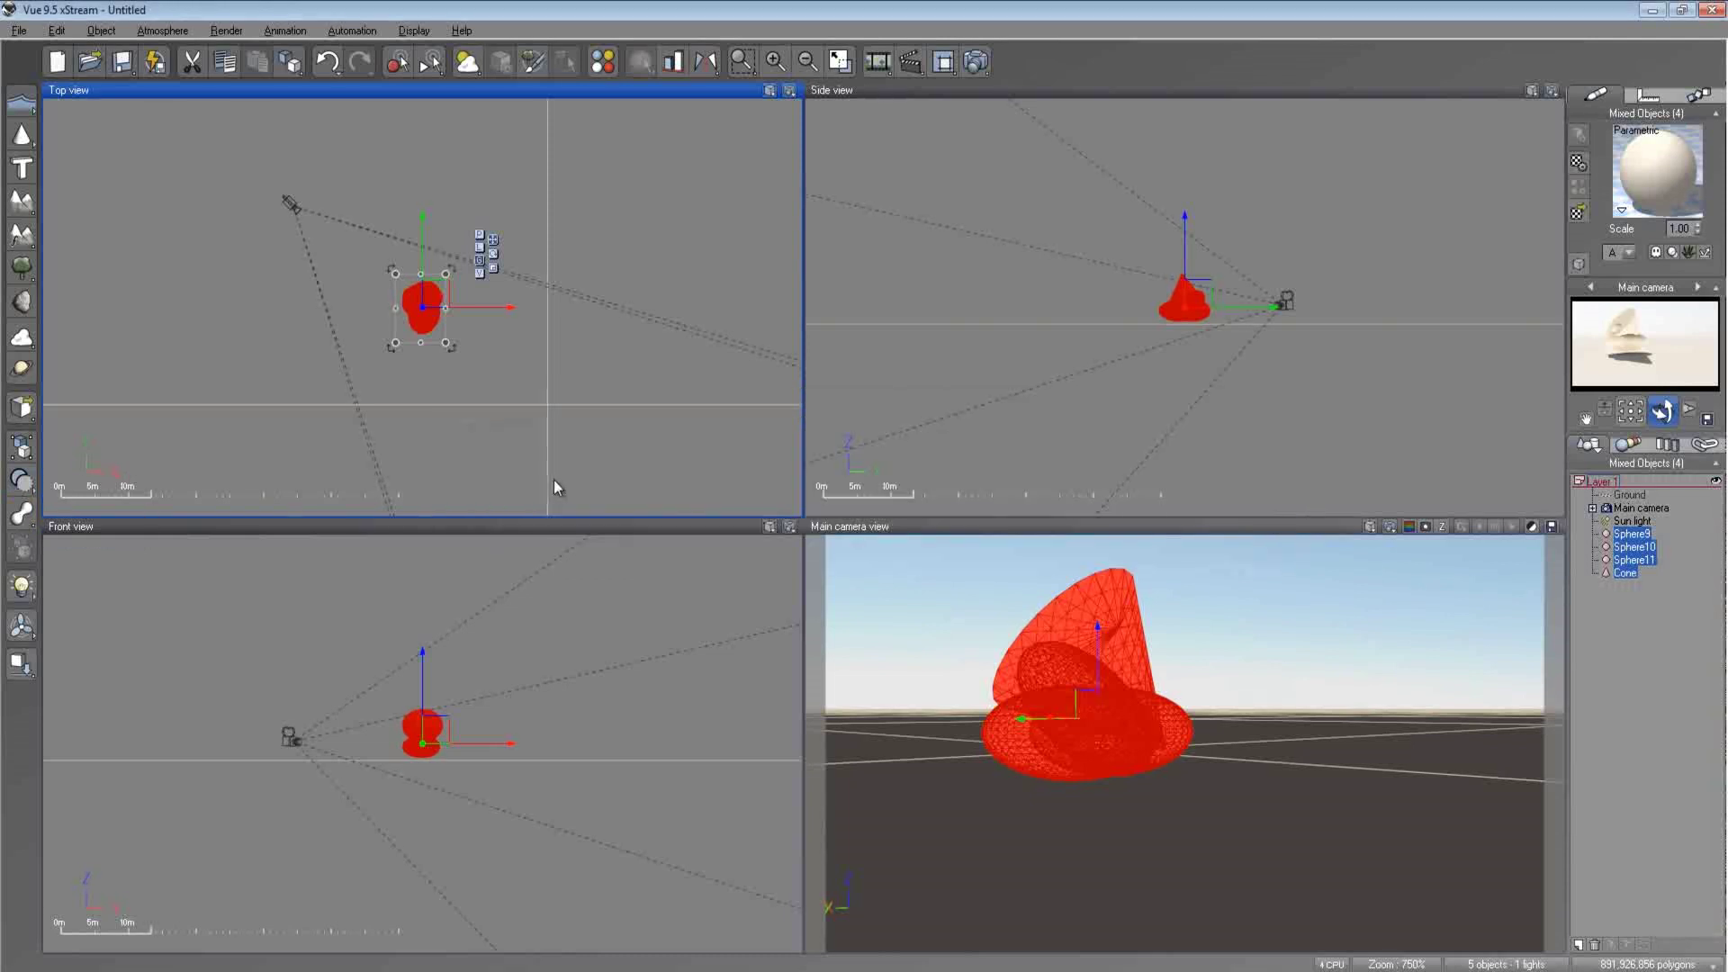
pyautogui.click(25, 518)
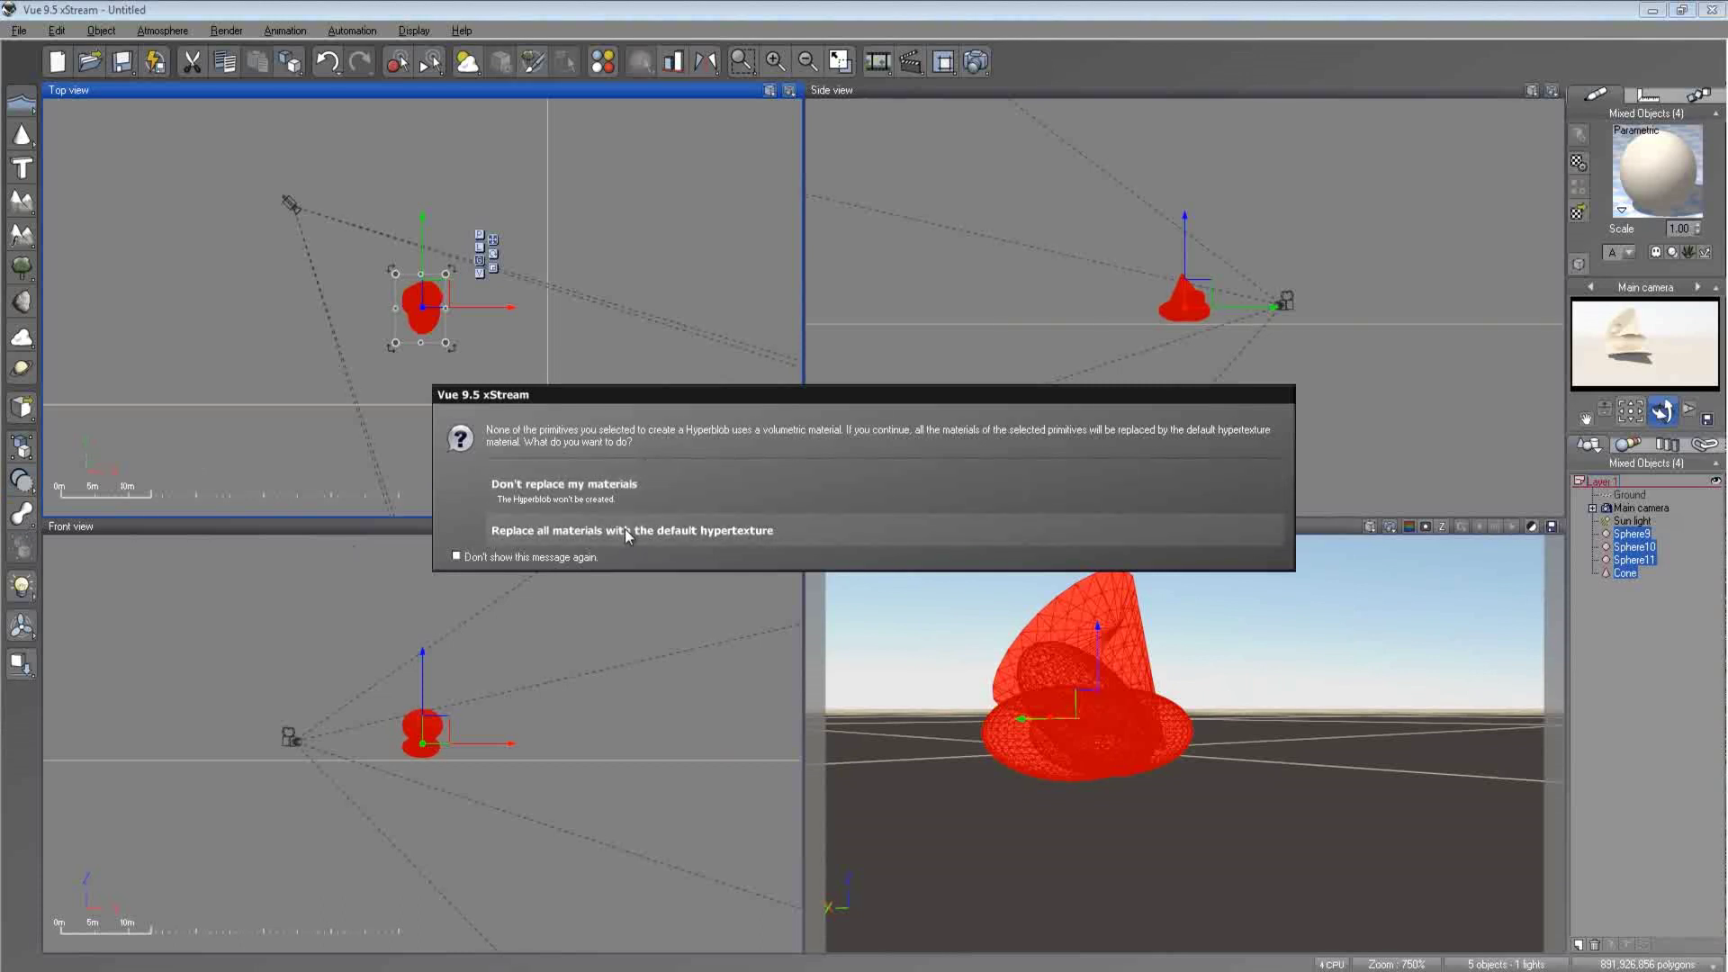
pyautogui.click(628, 530)
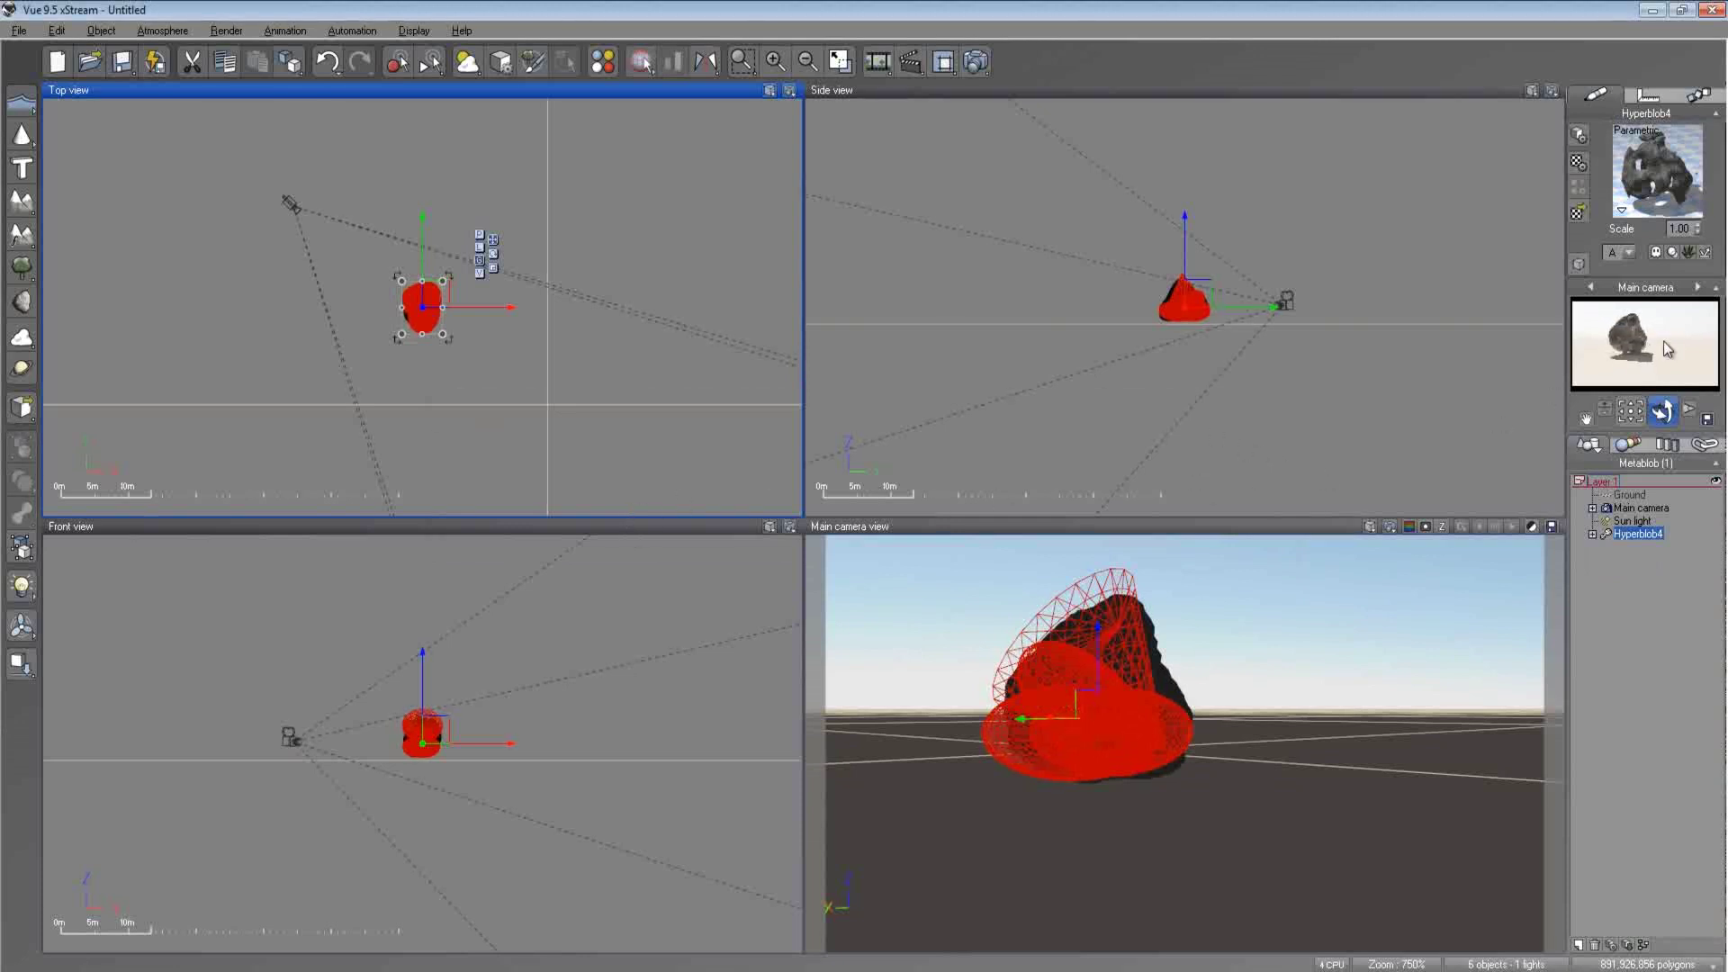
# - Deselect Hyperblob4, then orbit and pan the main camera so the rock fills the shot
pyautogui.click(1601, 601)
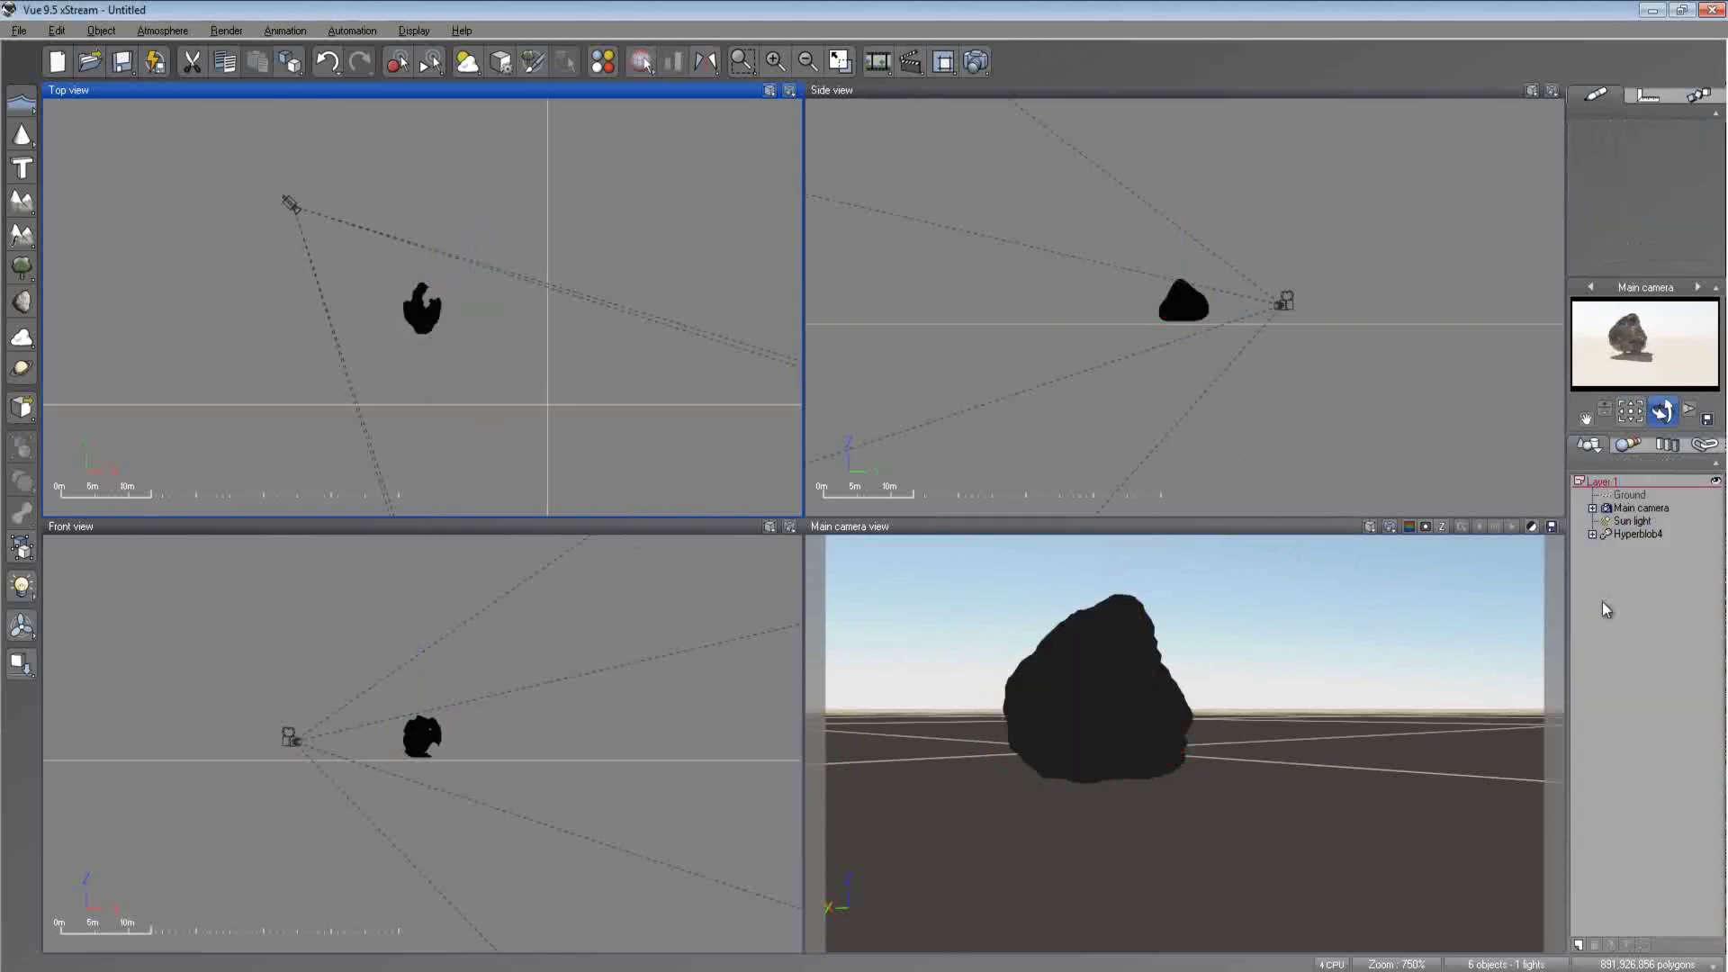
pyautogui.moveTo(1662, 411); pyautogui.dragTo(1701, 407)
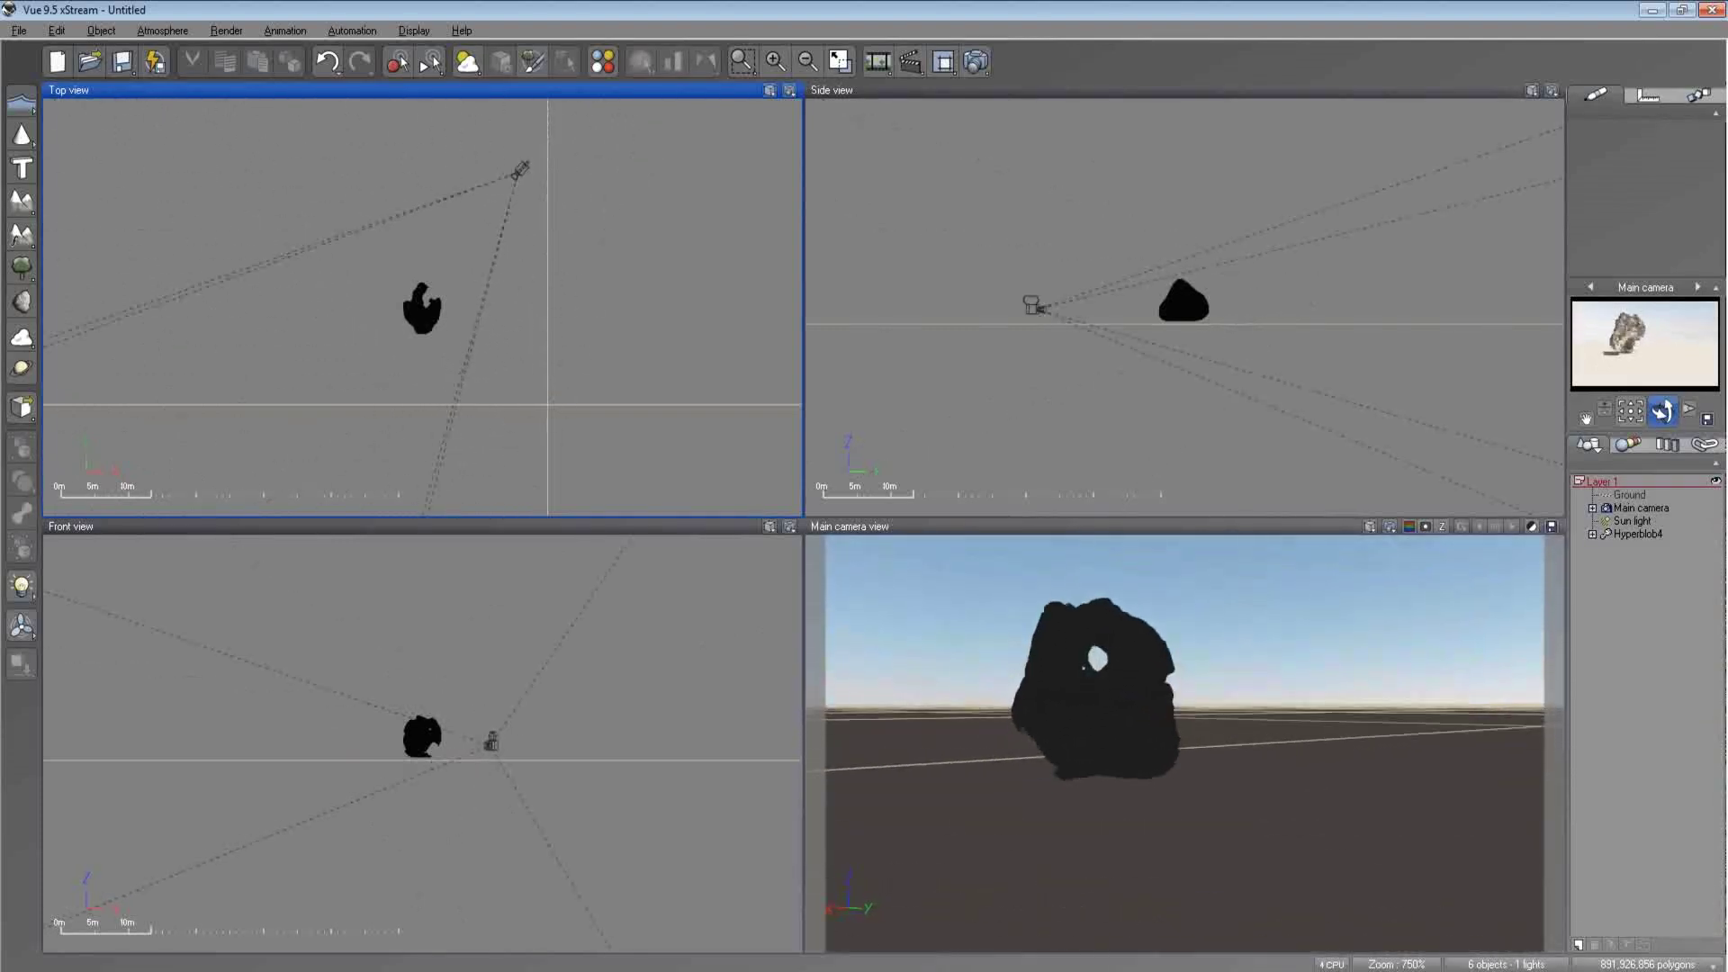
pyautogui.moveTo(1662, 411)
pyautogui.mouseDown()
pyautogui.moveTo(1589, 416)
pyautogui.moveTo(1572, 439)
pyautogui.moveTo(1585, 419)
pyautogui.moveTo(1600, 430)
pyautogui.moveTo(1585, 414)
pyautogui.moveTo(1690, 405)
pyautogui.mouseUp()
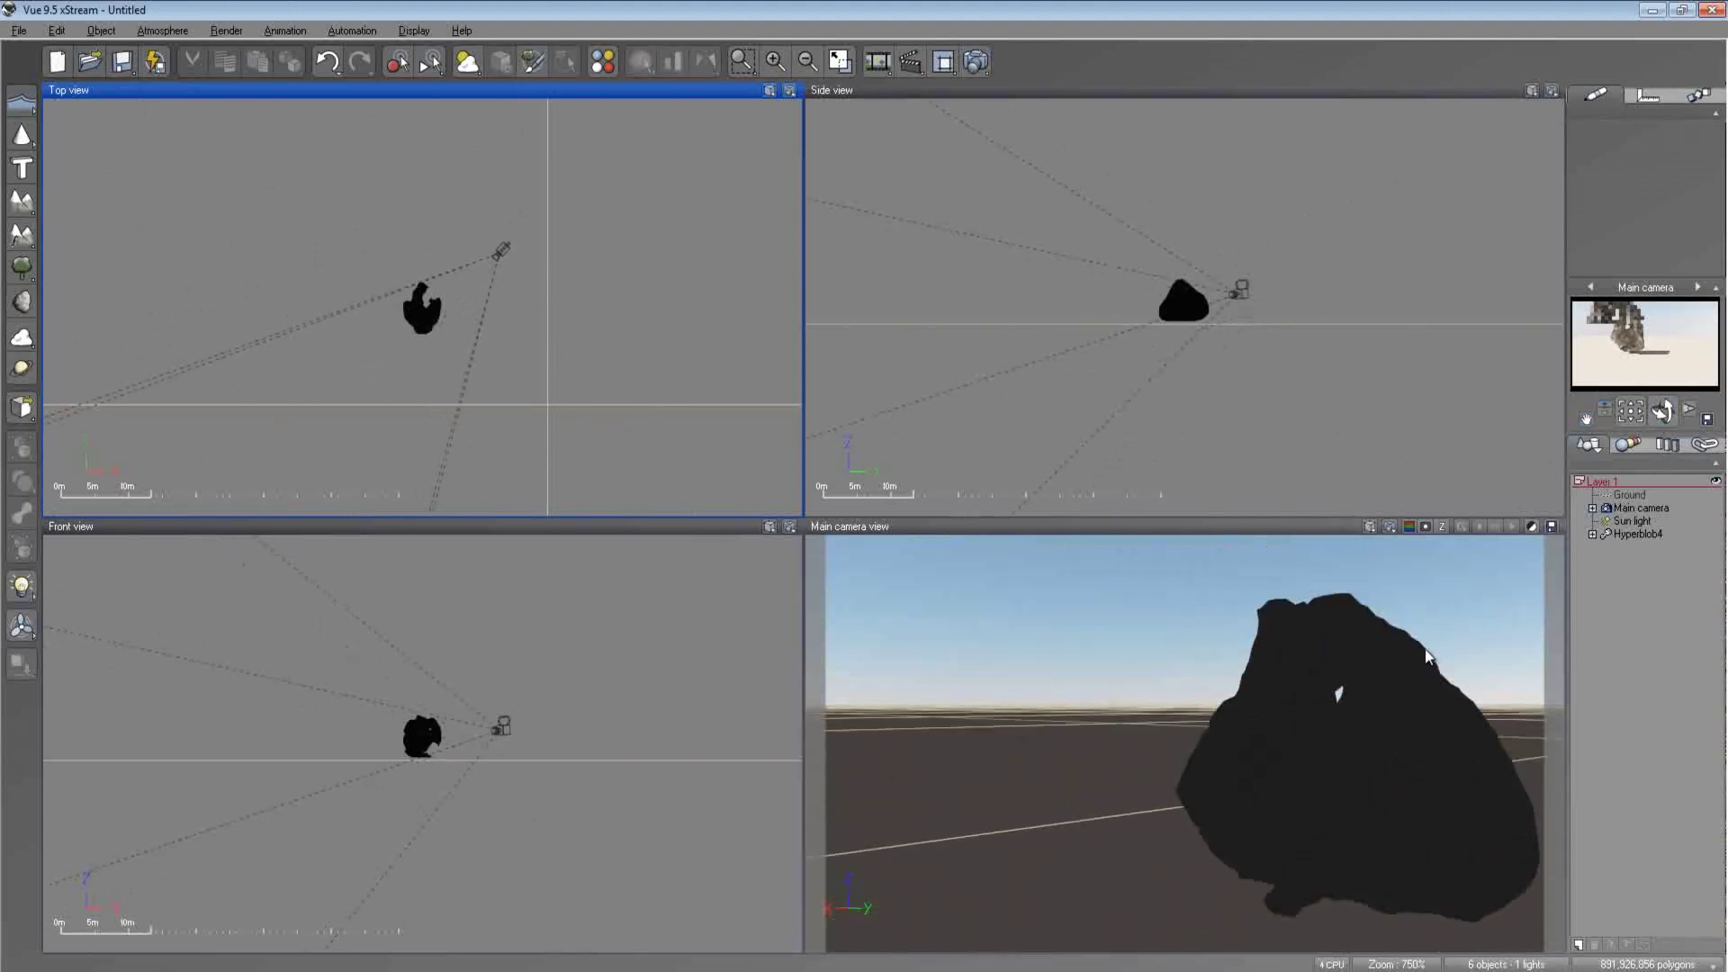
pyautogui.click(1389, 656)
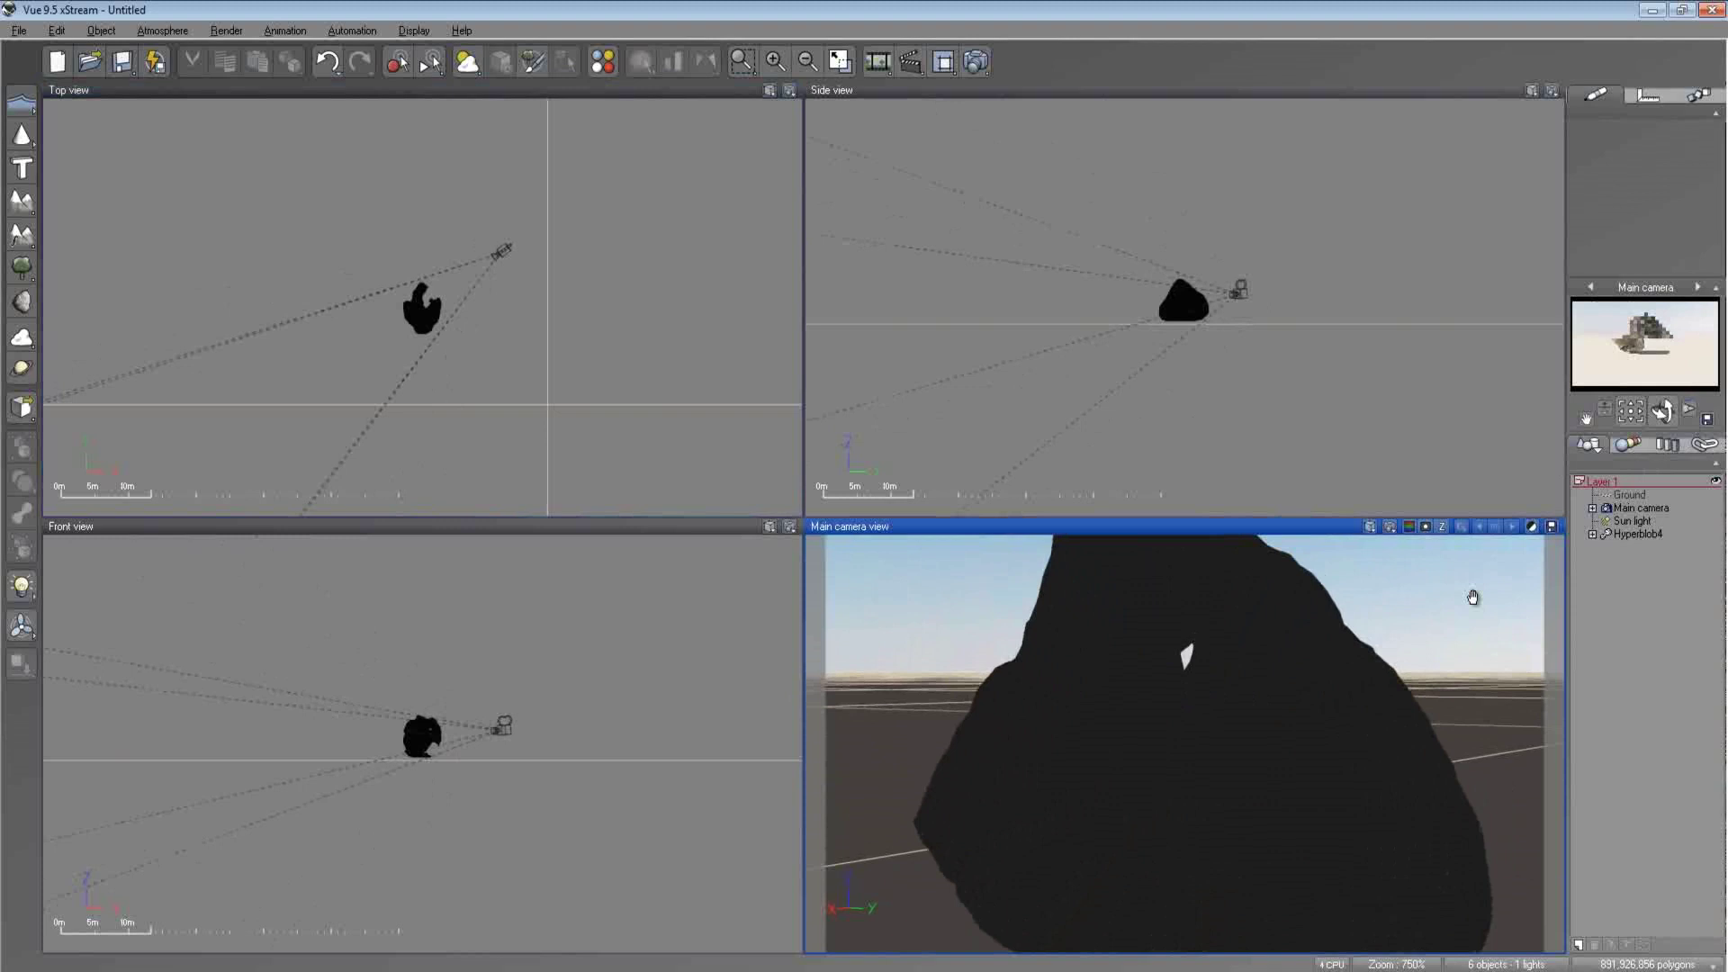
pyautogui.moveTo(1472, 597); pyautogui.dragTo(1471, 598)
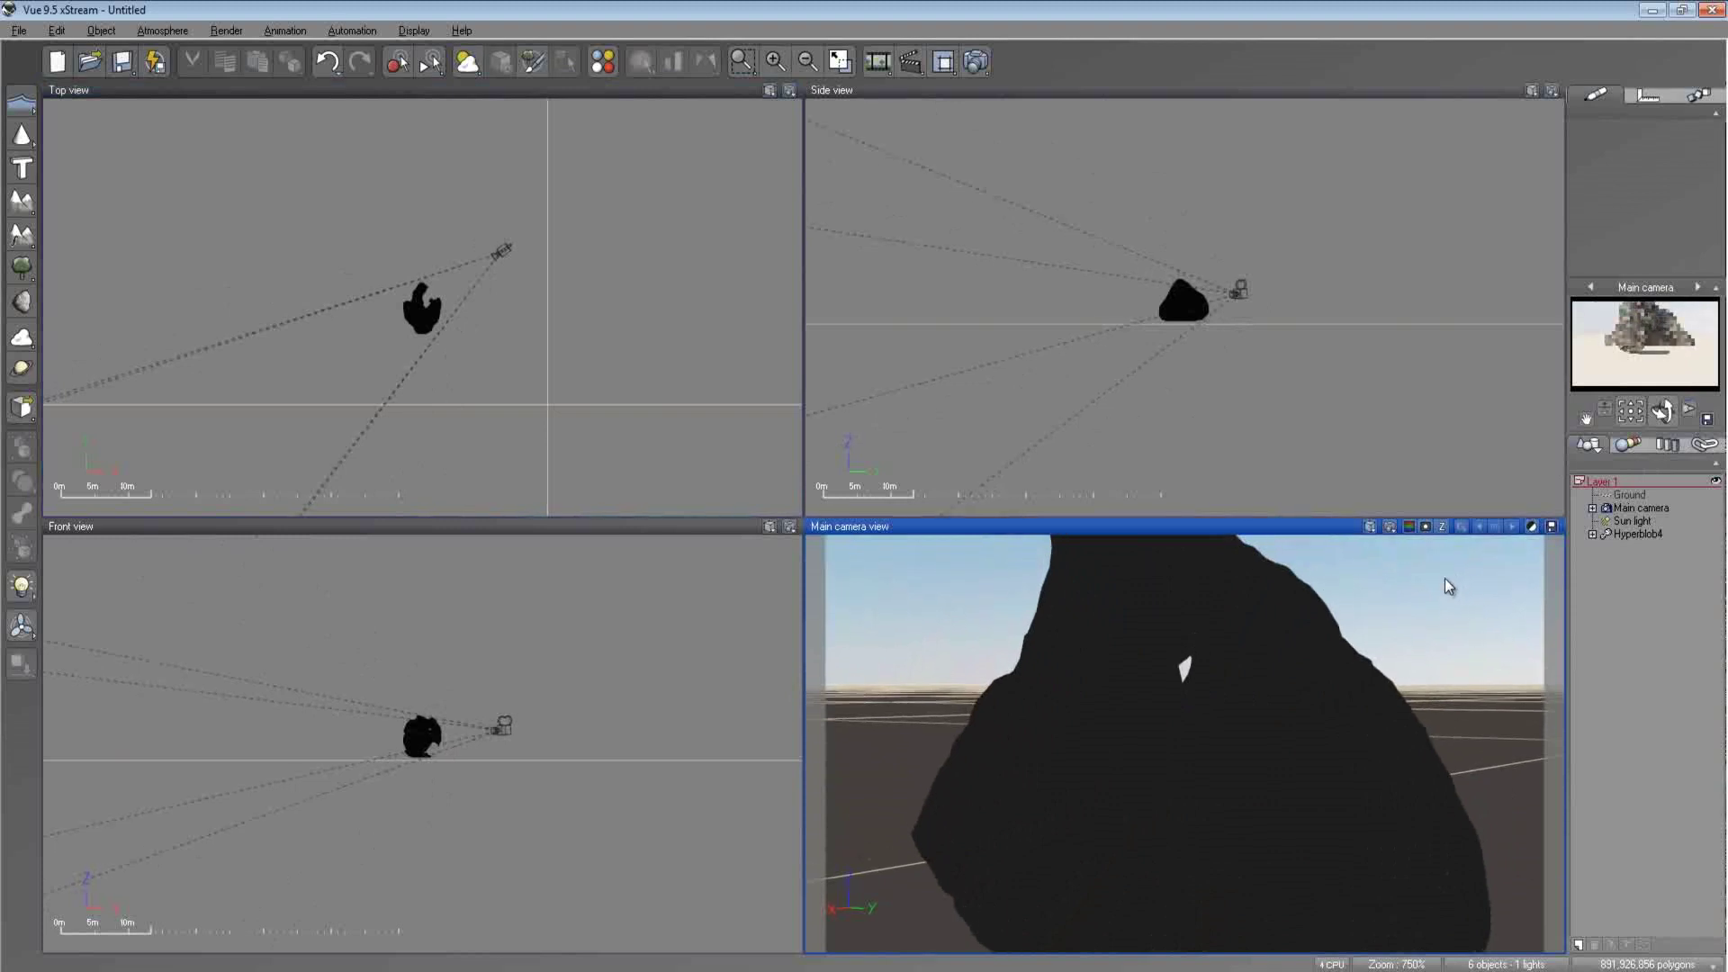
# - In Hyperblob4's options, set Max smoothing angle to 60° and Maximum resolution to 140
pyautogui.doubleClick(1637, 533)
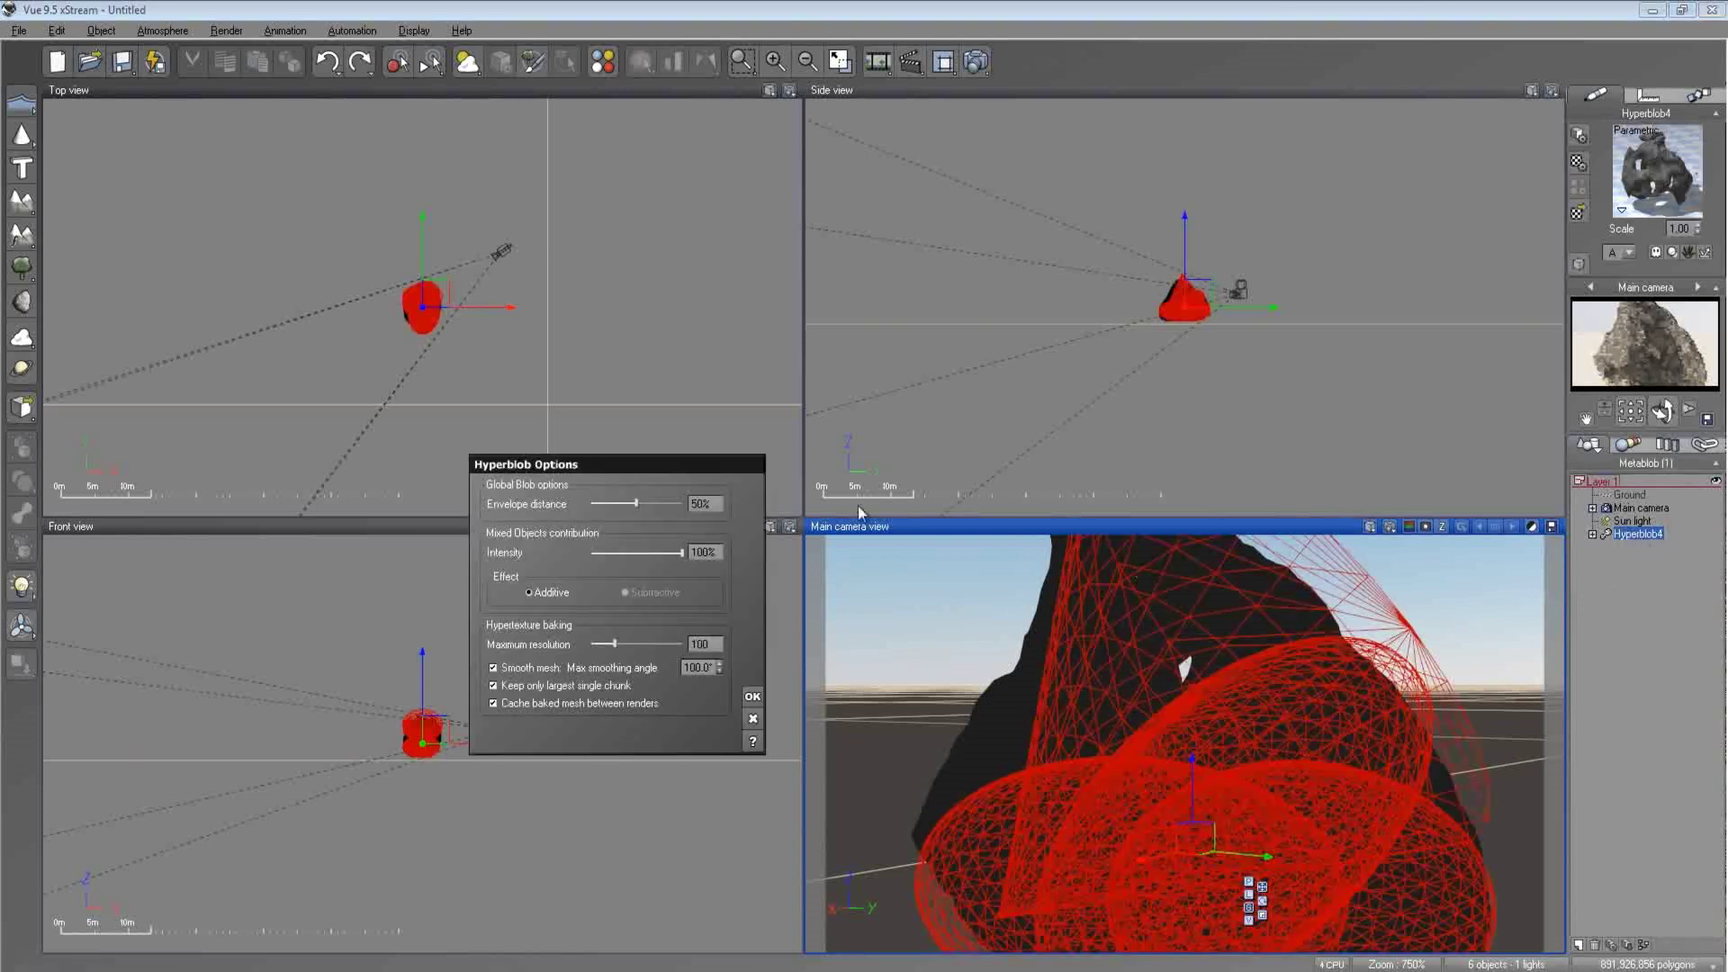
pyautogui.moveTo(675, 466); pyautogui.dragTo(666, 381)
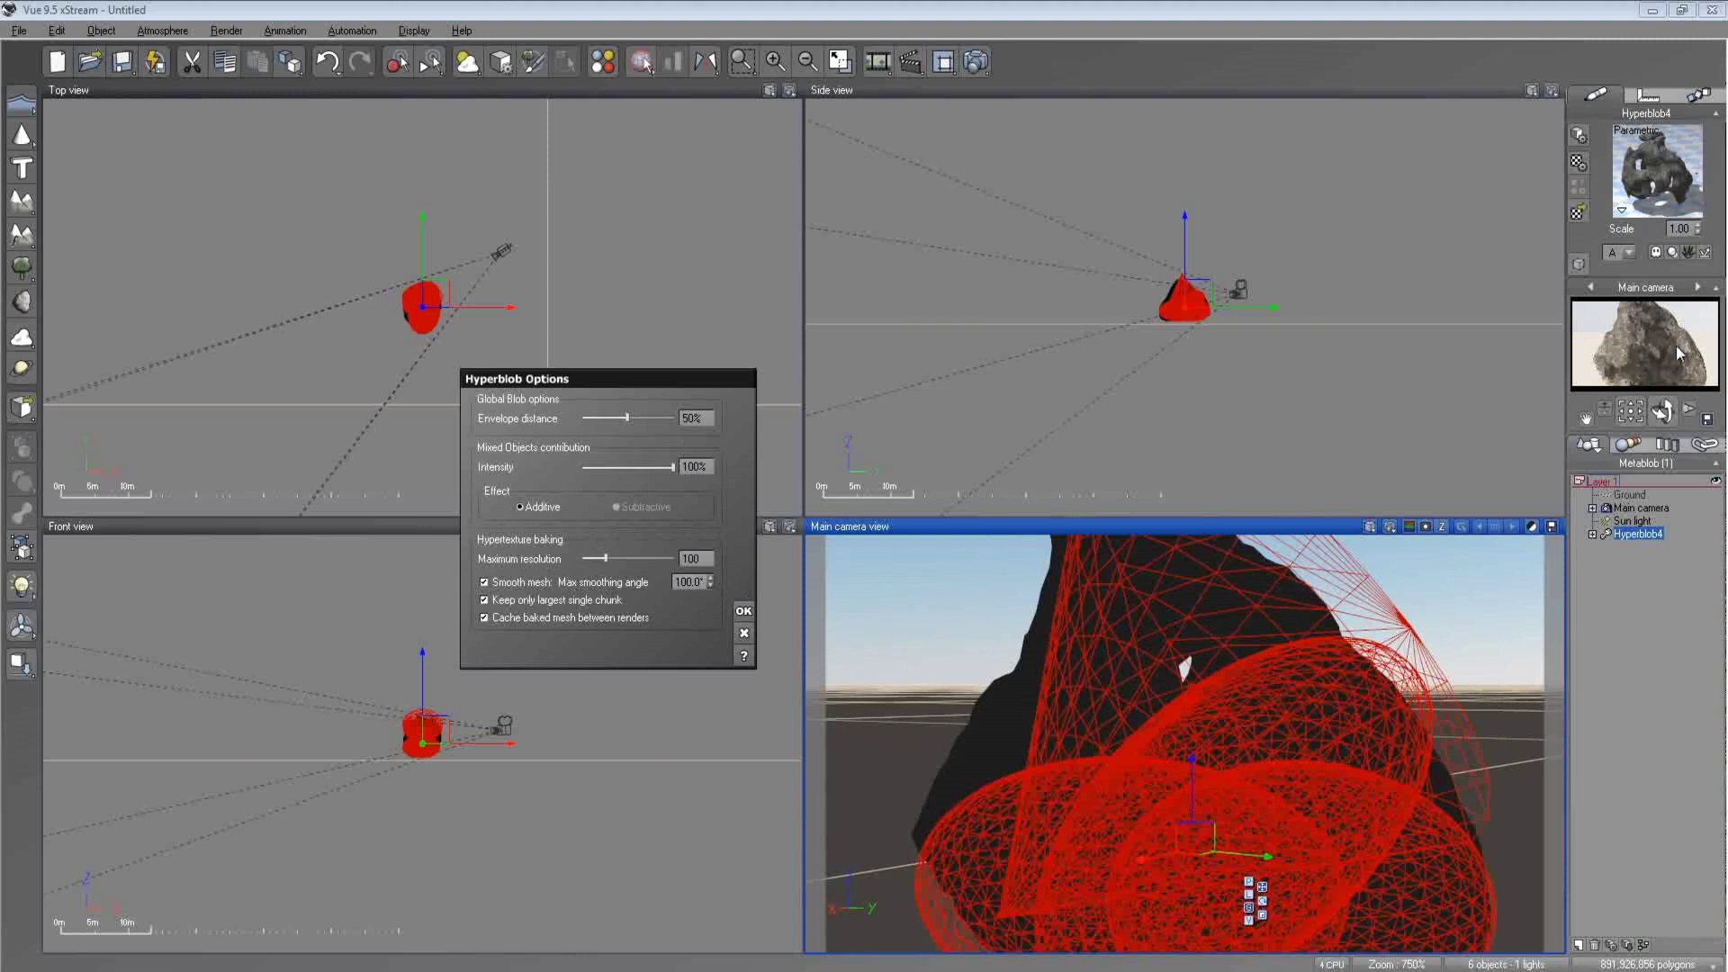
pyautogui.moveTo(711, 578); pyautogui.dragTo(710, 605)
pyautogui.click(599, 557)
pyautogui.moveTo(598, 557); pyautogui.dragTo(619, 557)
pyautogui.click(691, 558)
pyautogui.click(743, 609)
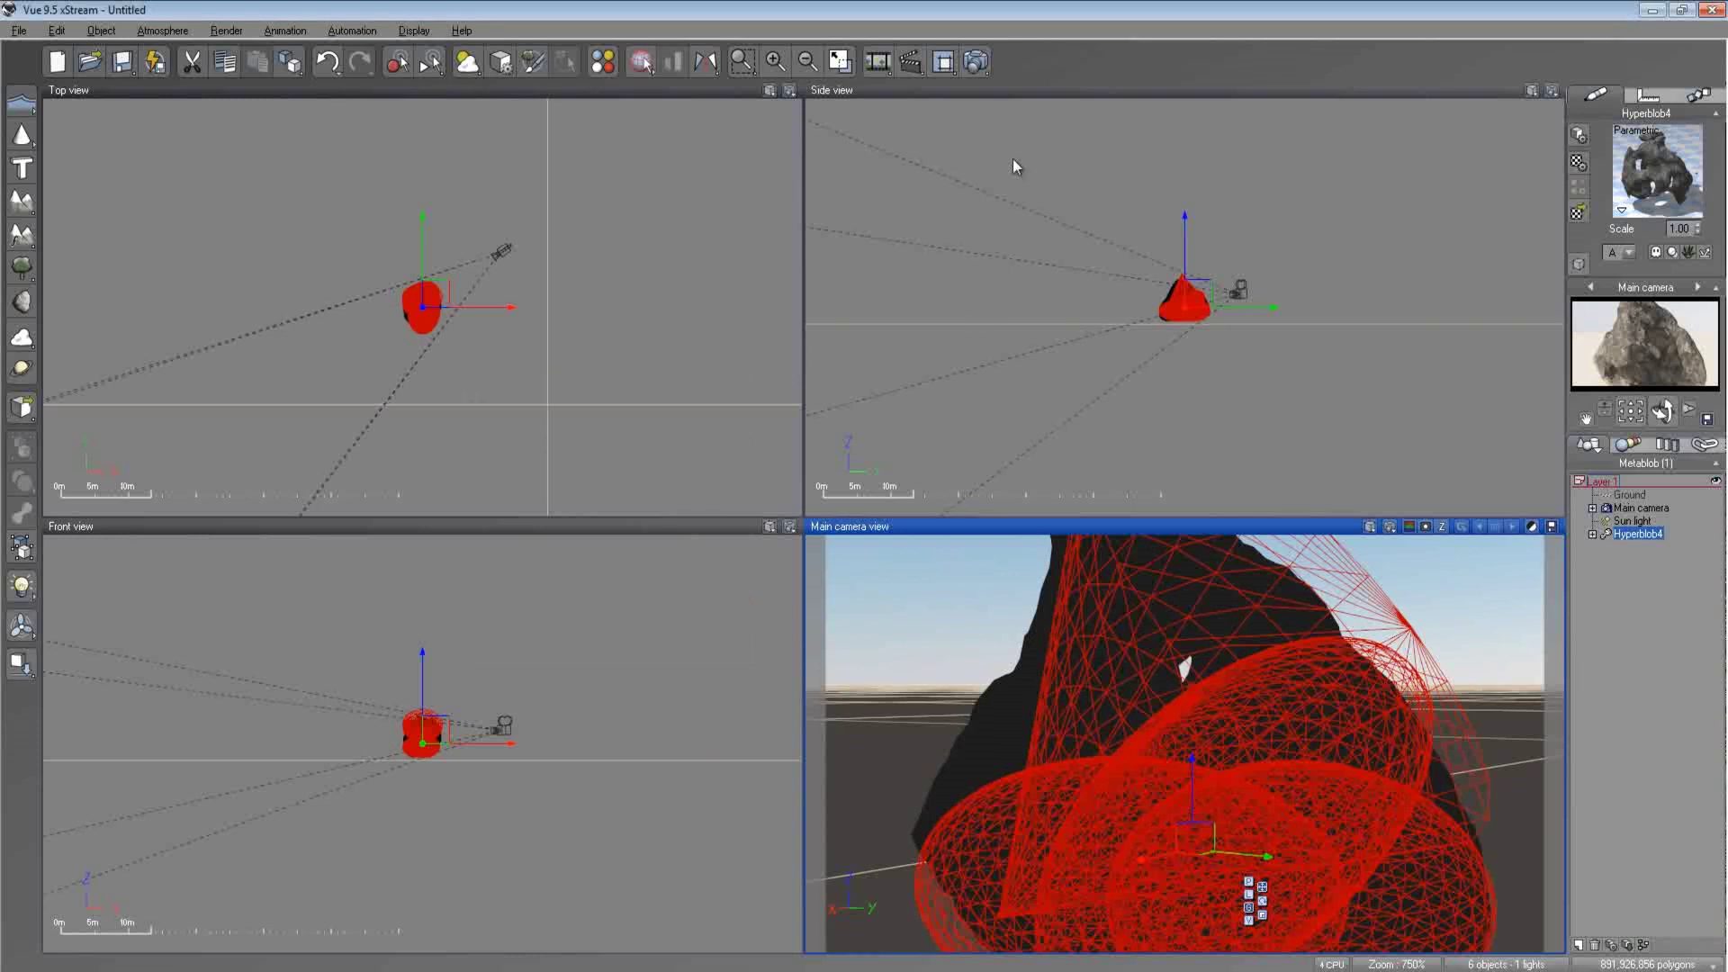
# - Render the rock at 640x360 from Render Options, then close the Render Display window
pyautogui.click(976, 62)
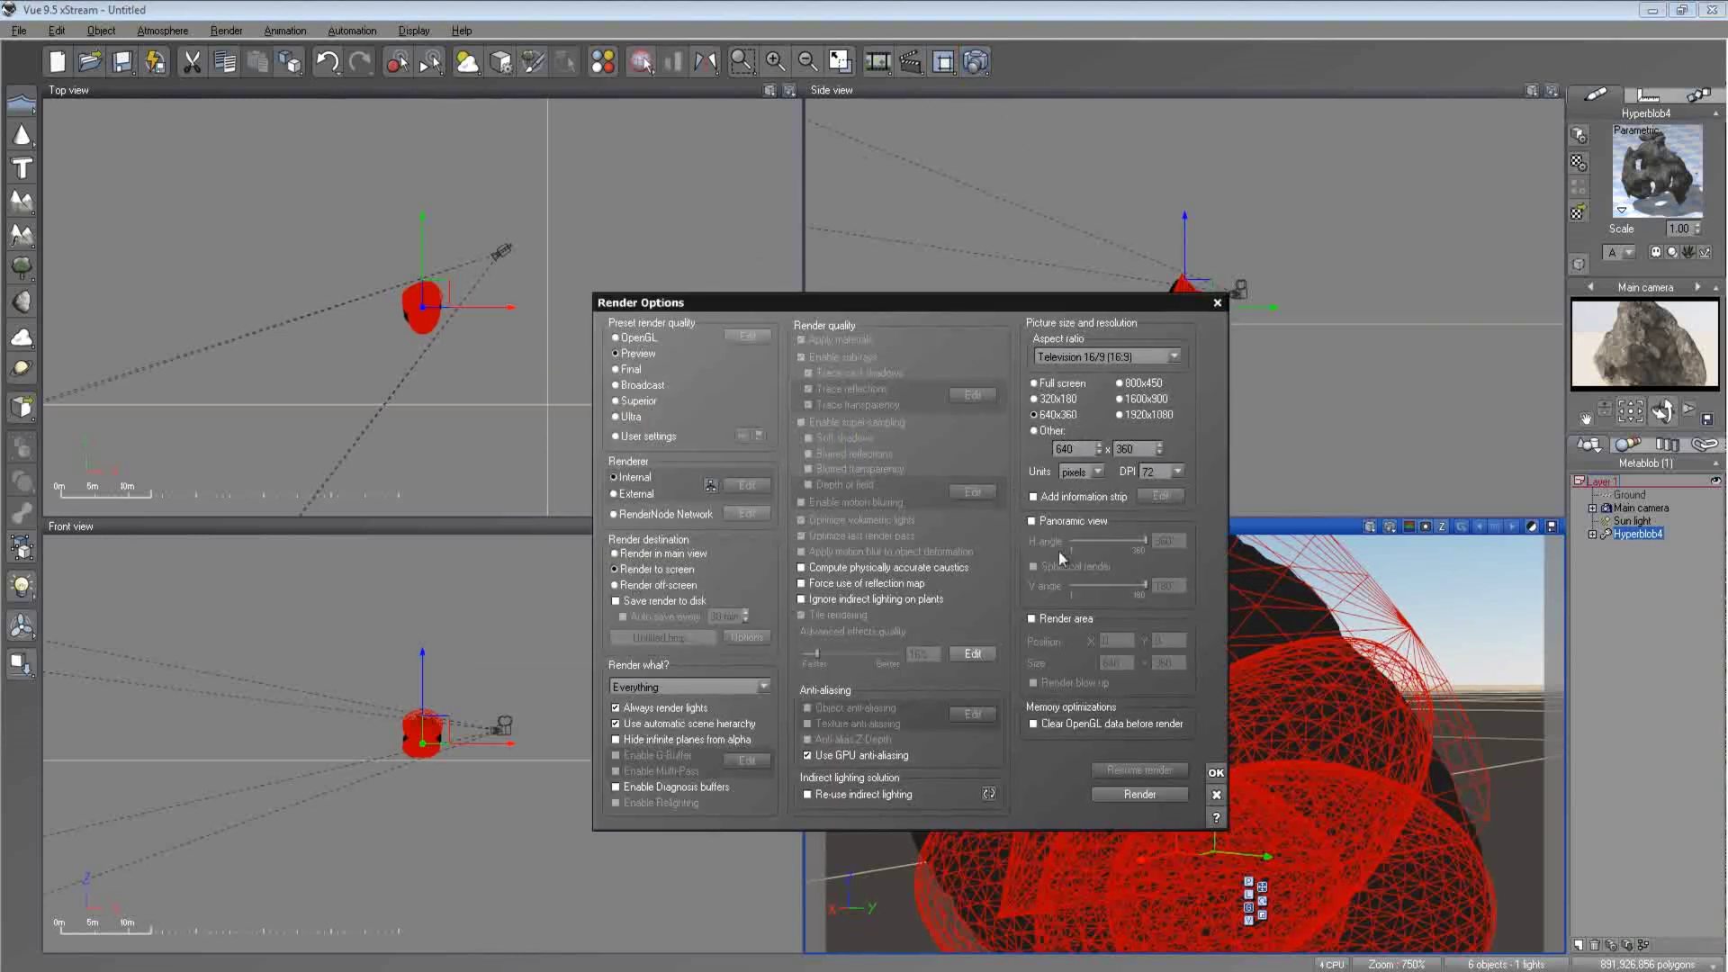
pyautogui.click(1145, 793)
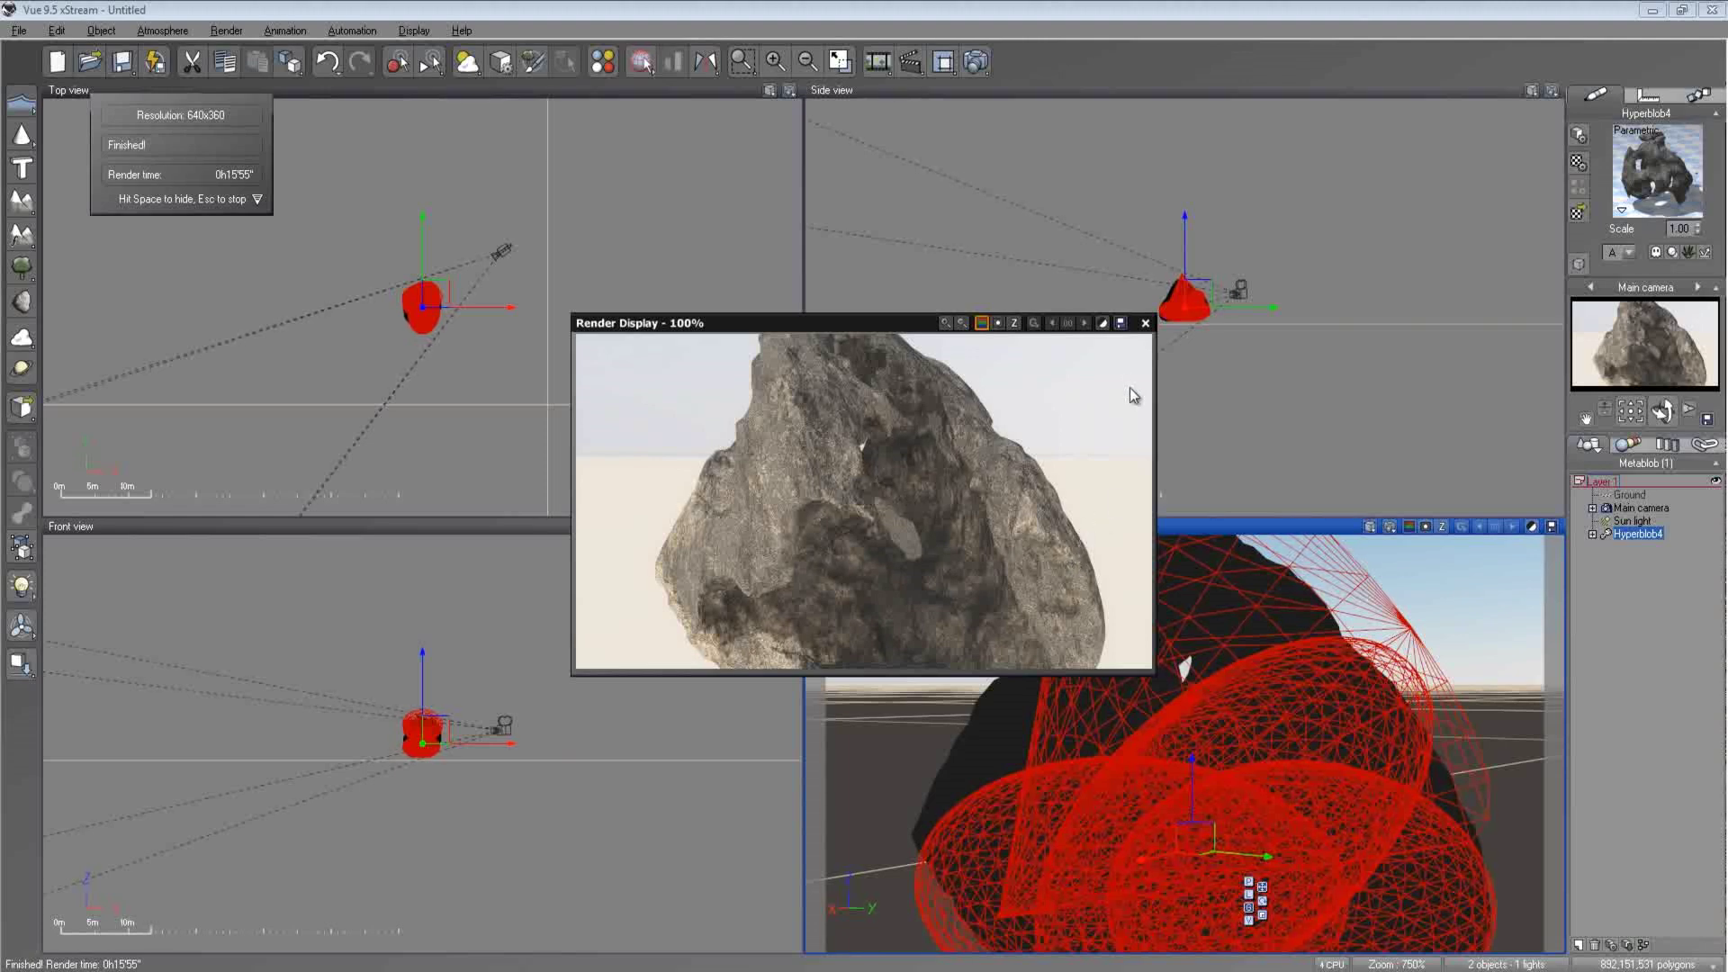
pyautogui.click(1145, 323)
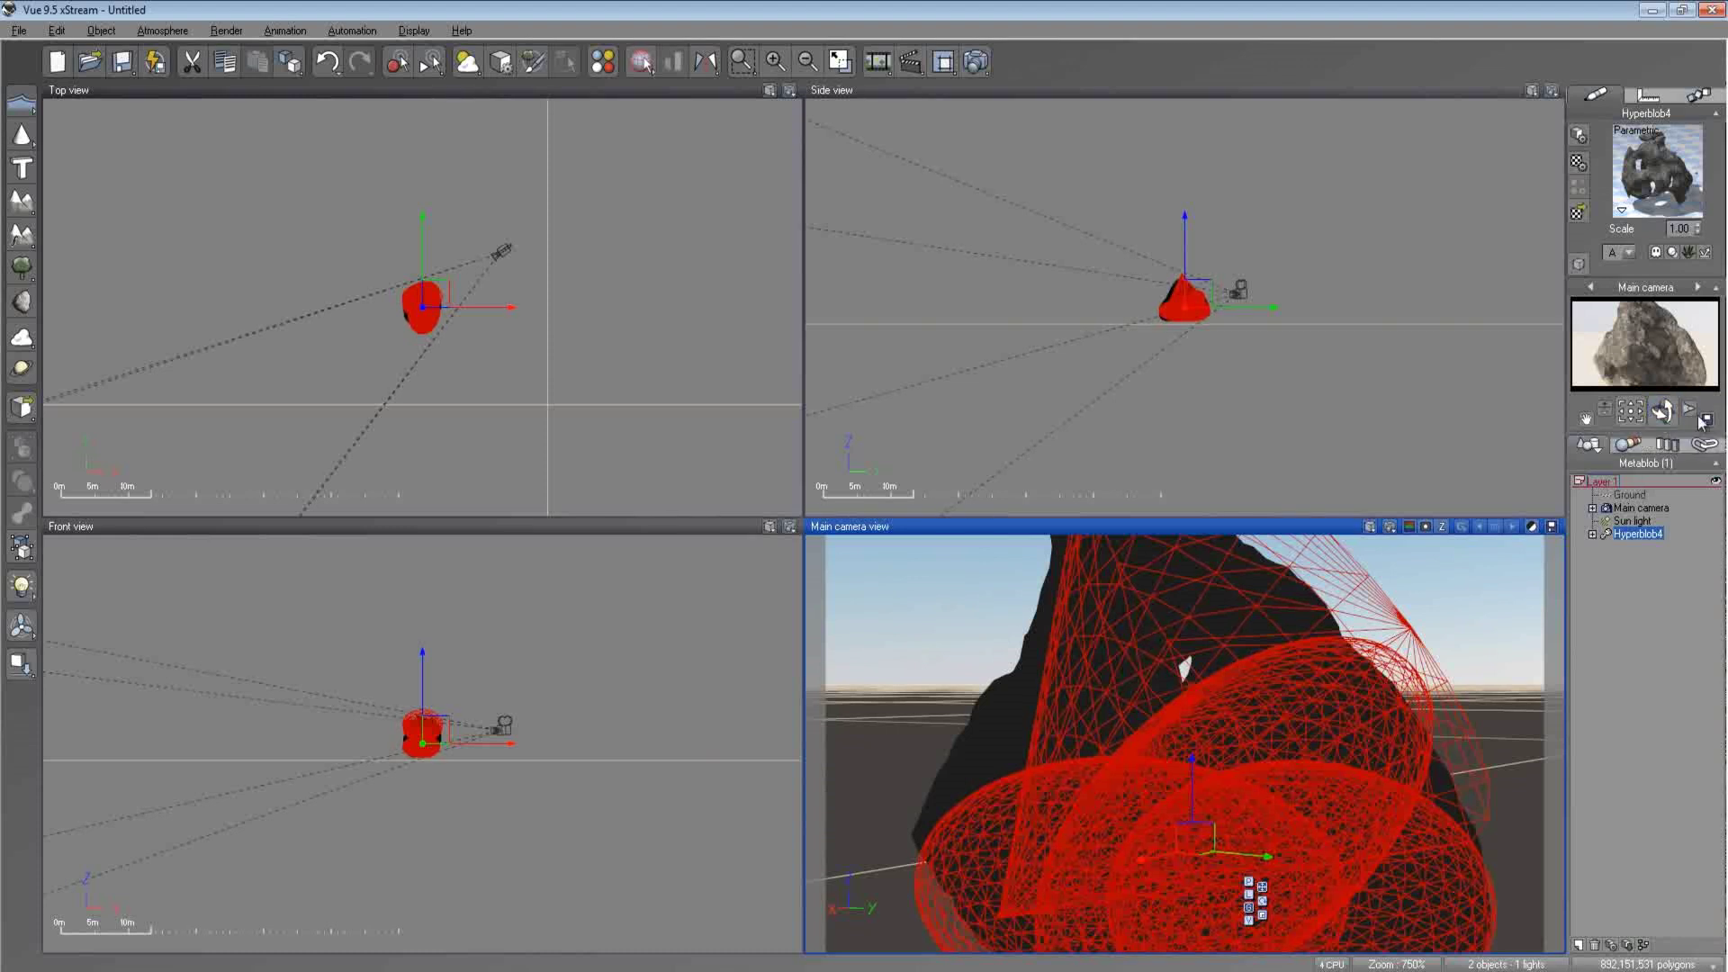
# - Zoom the main camera out from the rock and bring up the Hyperblob4 material's context menu
pyautogui.moveTo(1688, 410); pyautogui.dragTo(846, 686)
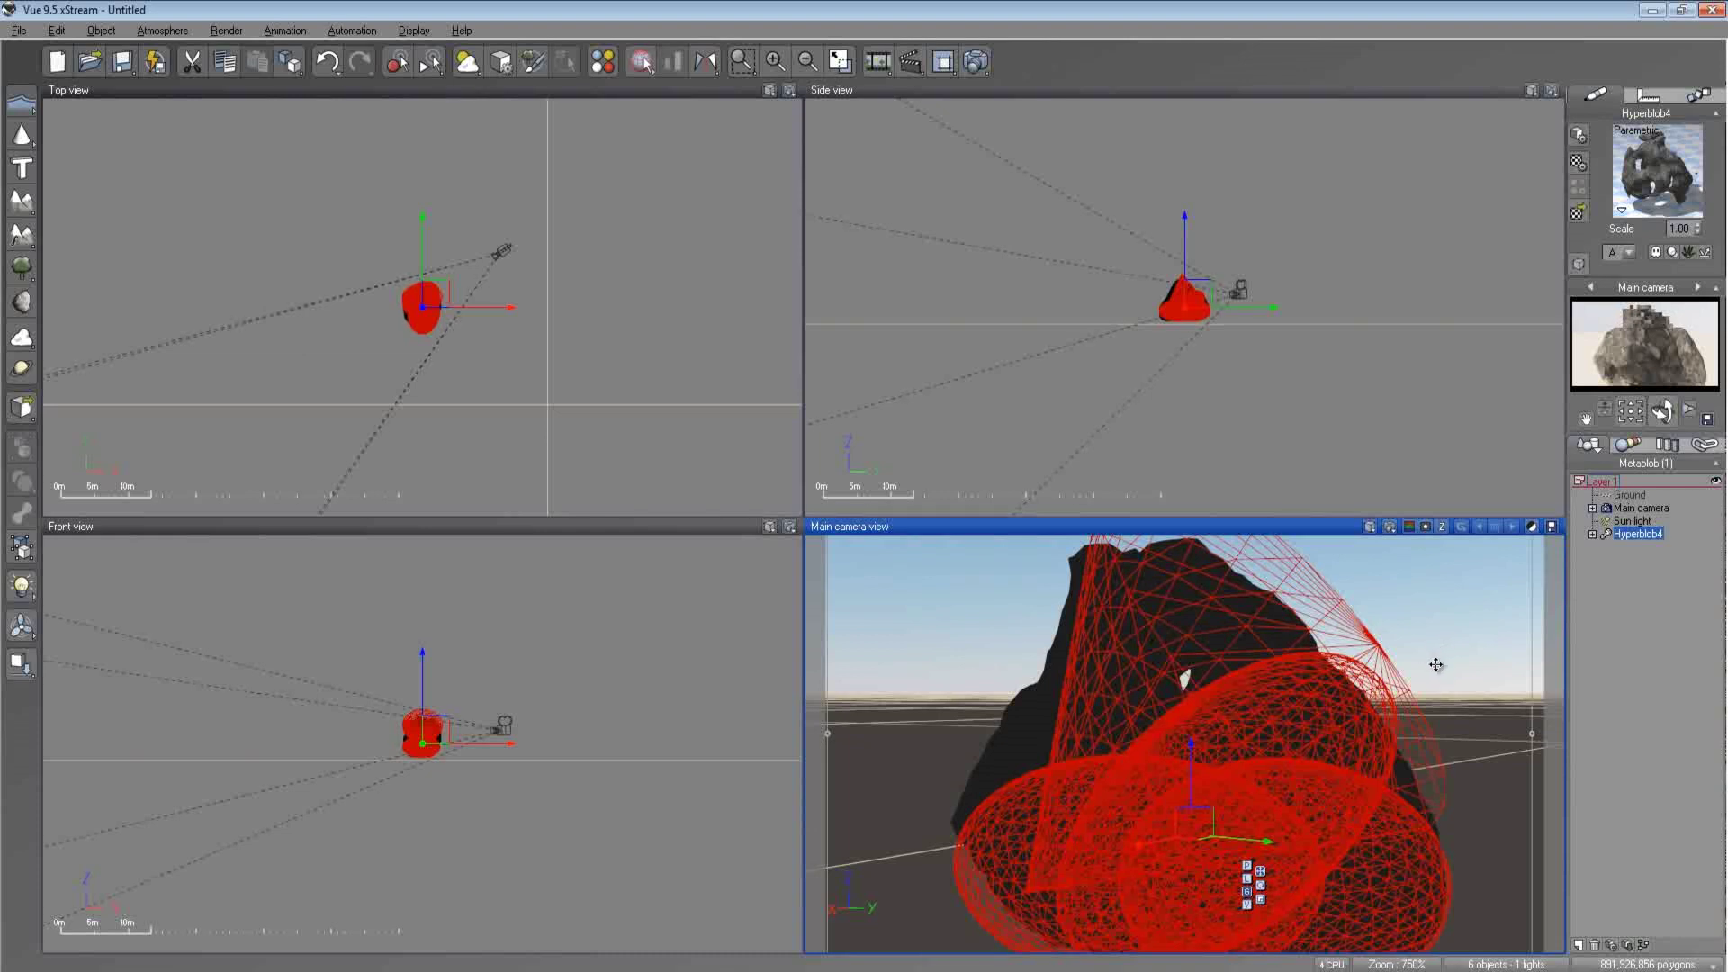
pyautogui.rightClick(1666, 198)
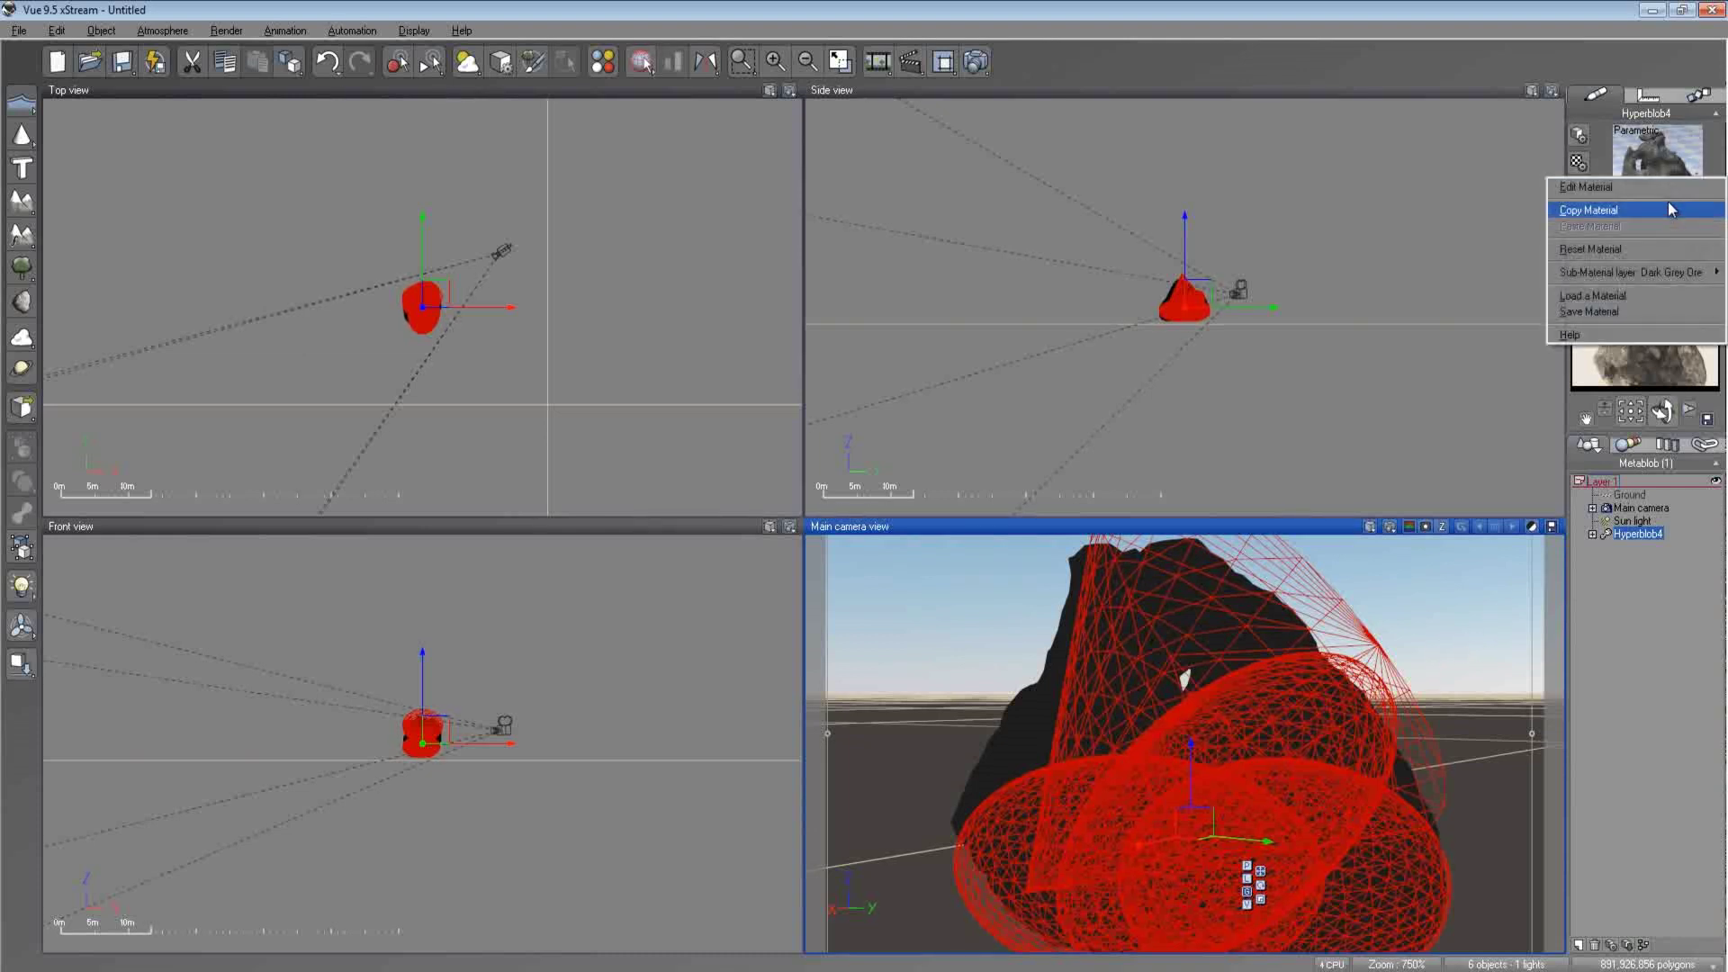
pyautogui.click(1665, 189)
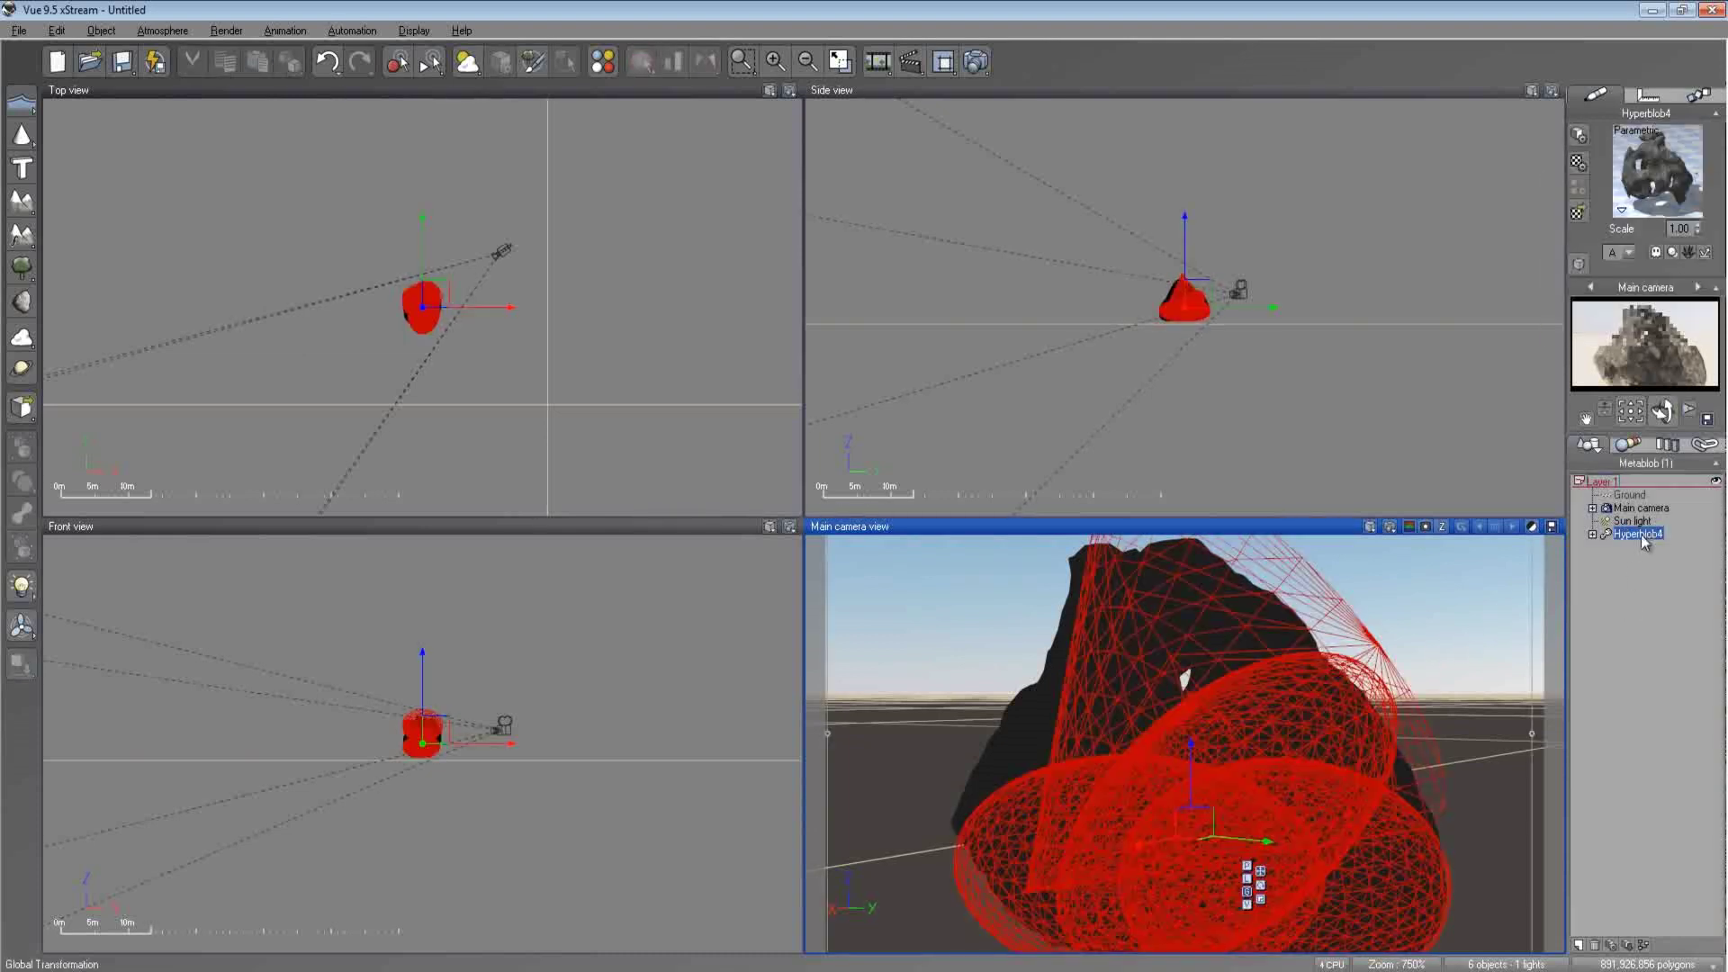
# - Edit the rock material, inspecting the Dark Grey Ore layer and DefaultHyperBlob volumetric settings
pyautogui.rightClick(1670, 173)
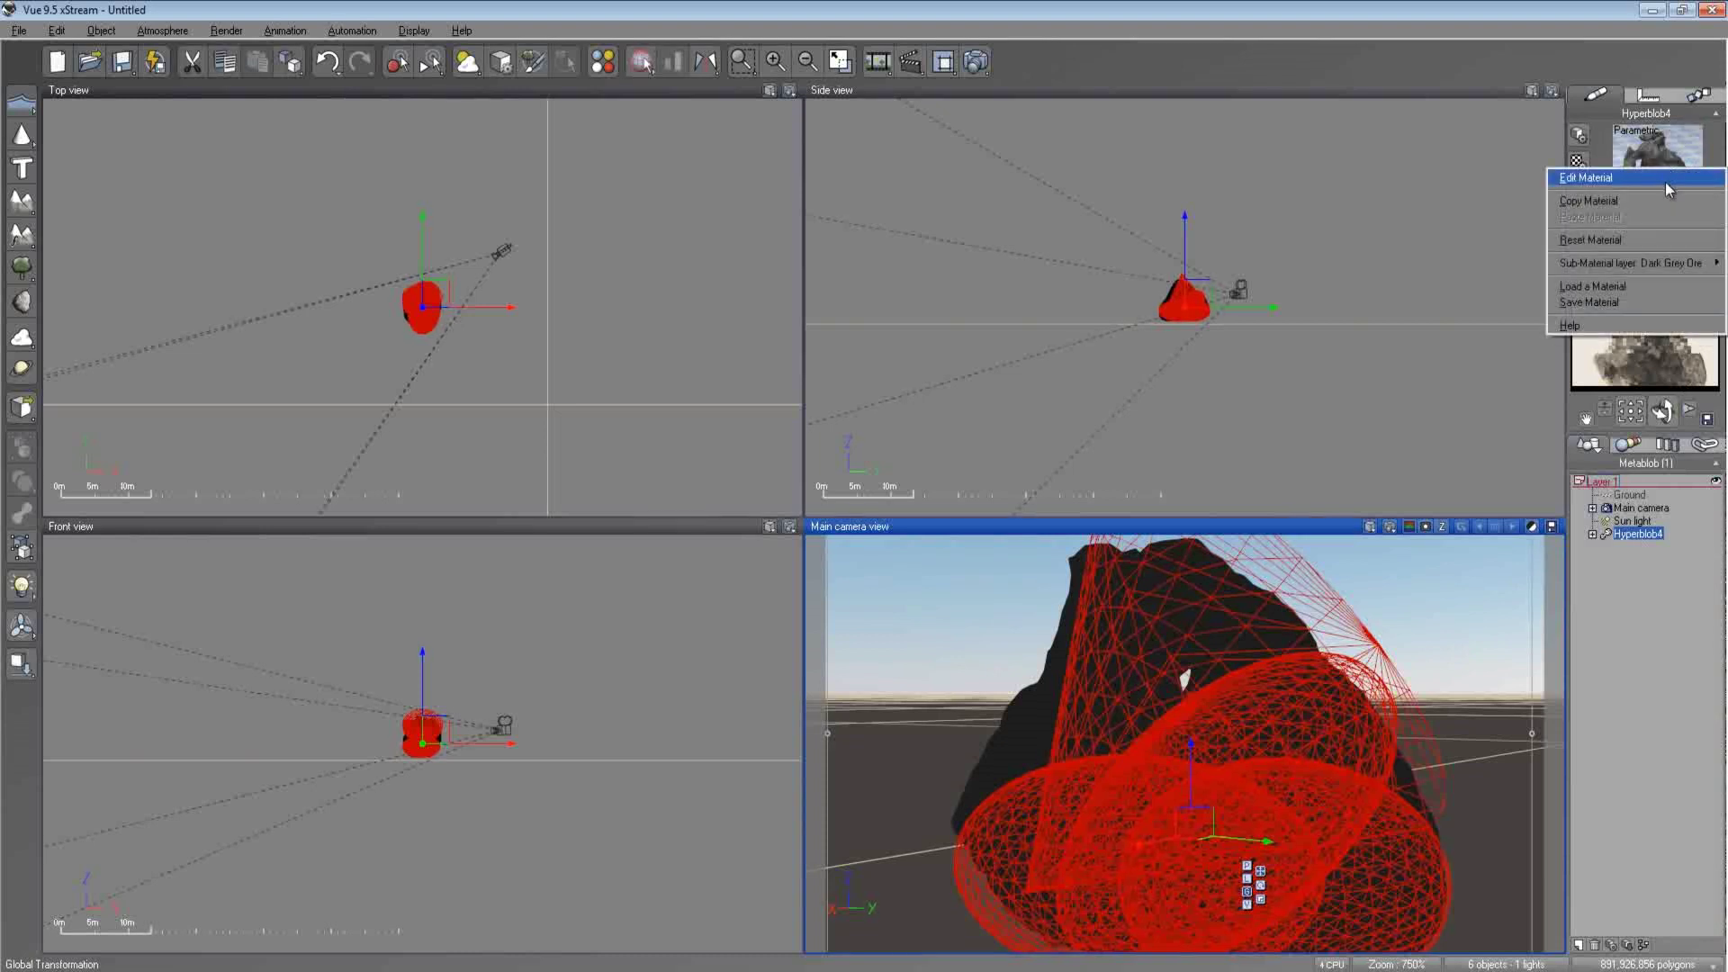
pyautogui.click(1665, 181)
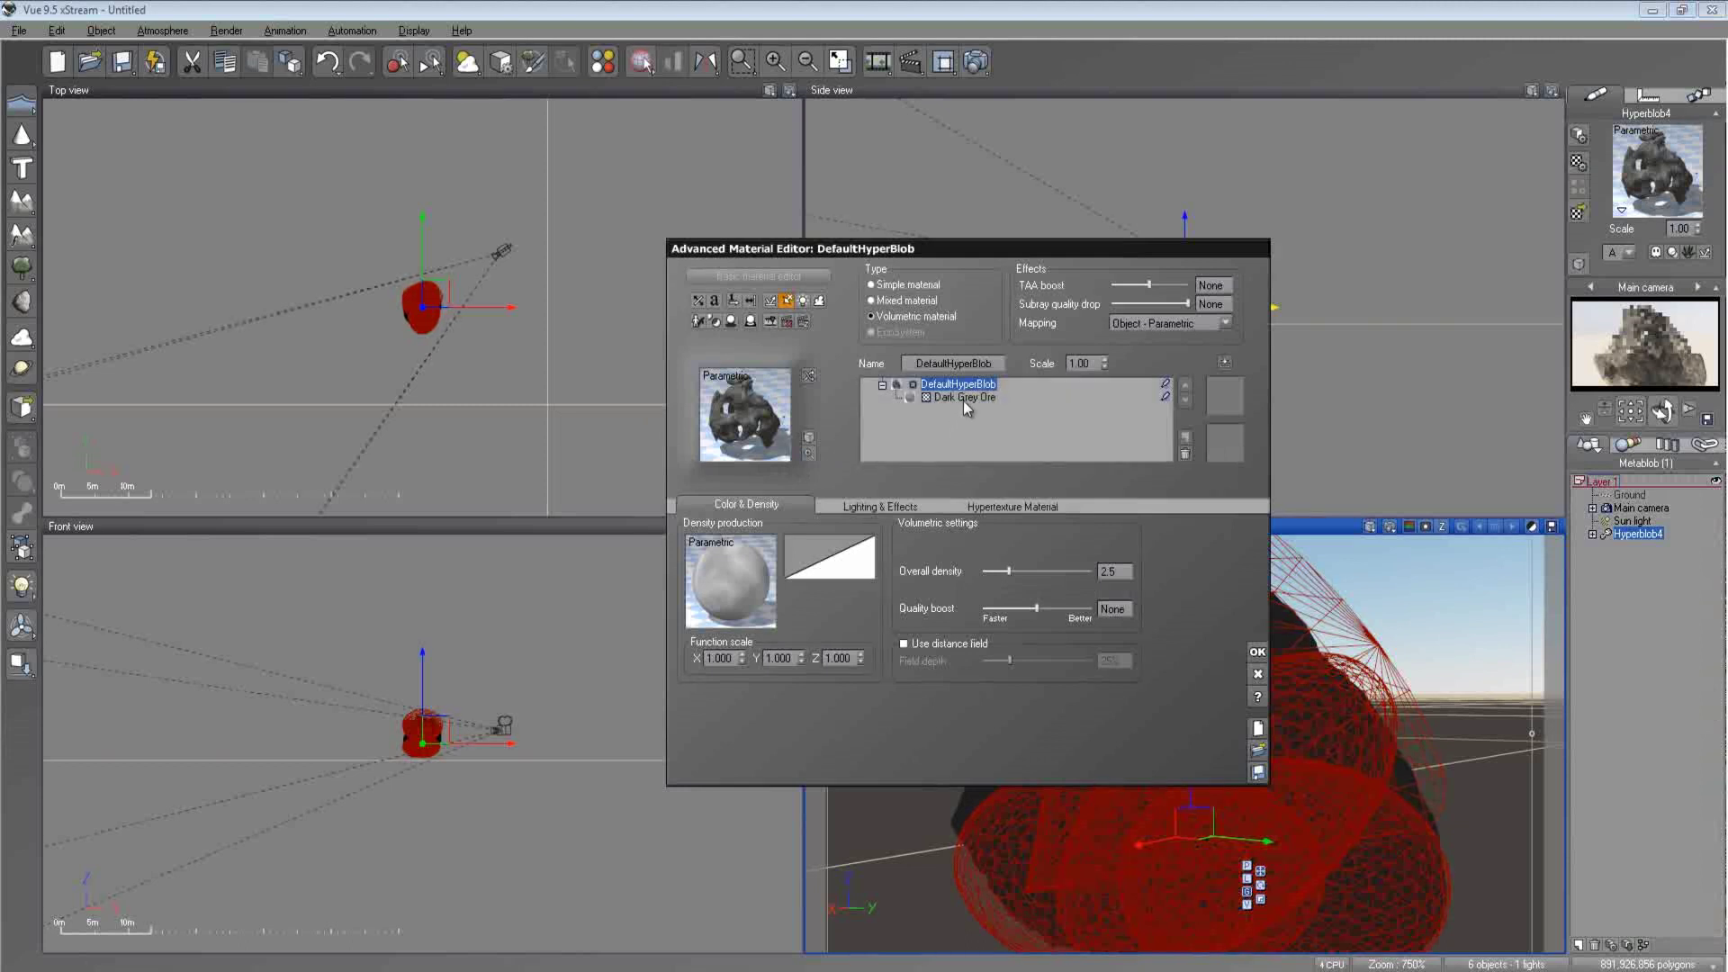
pyautogui.click(962, 400)
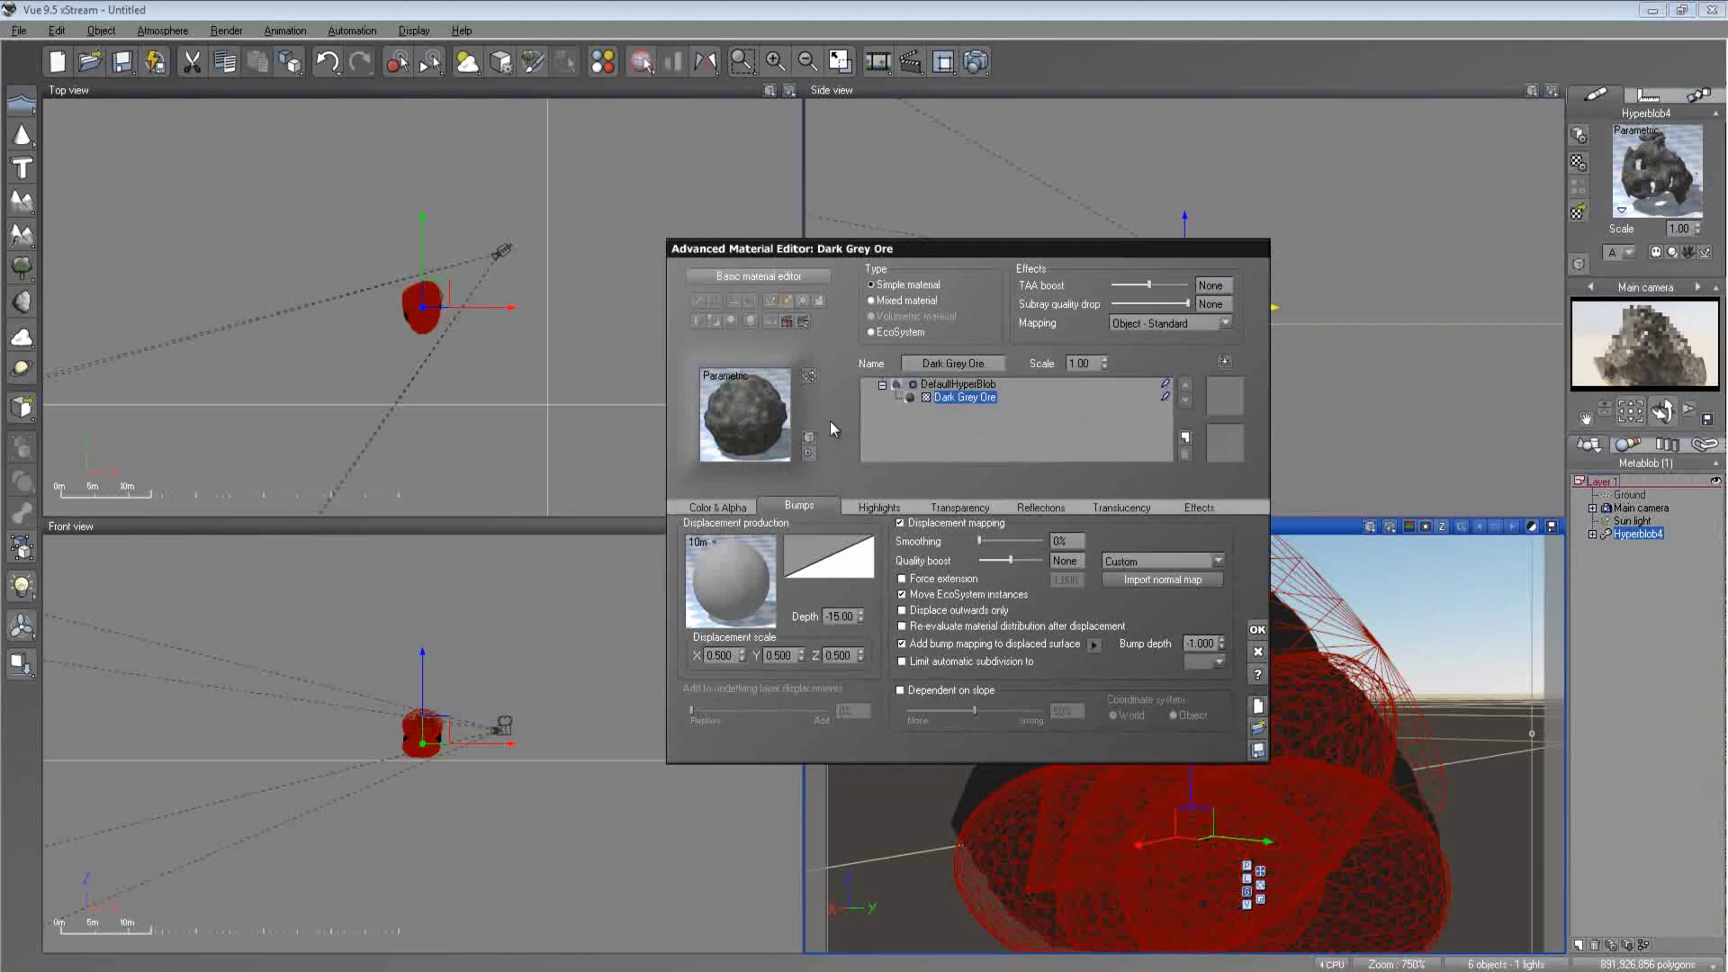
pyautogui.rightClick(1639, 336)
pyautogui.click(1663, 344)
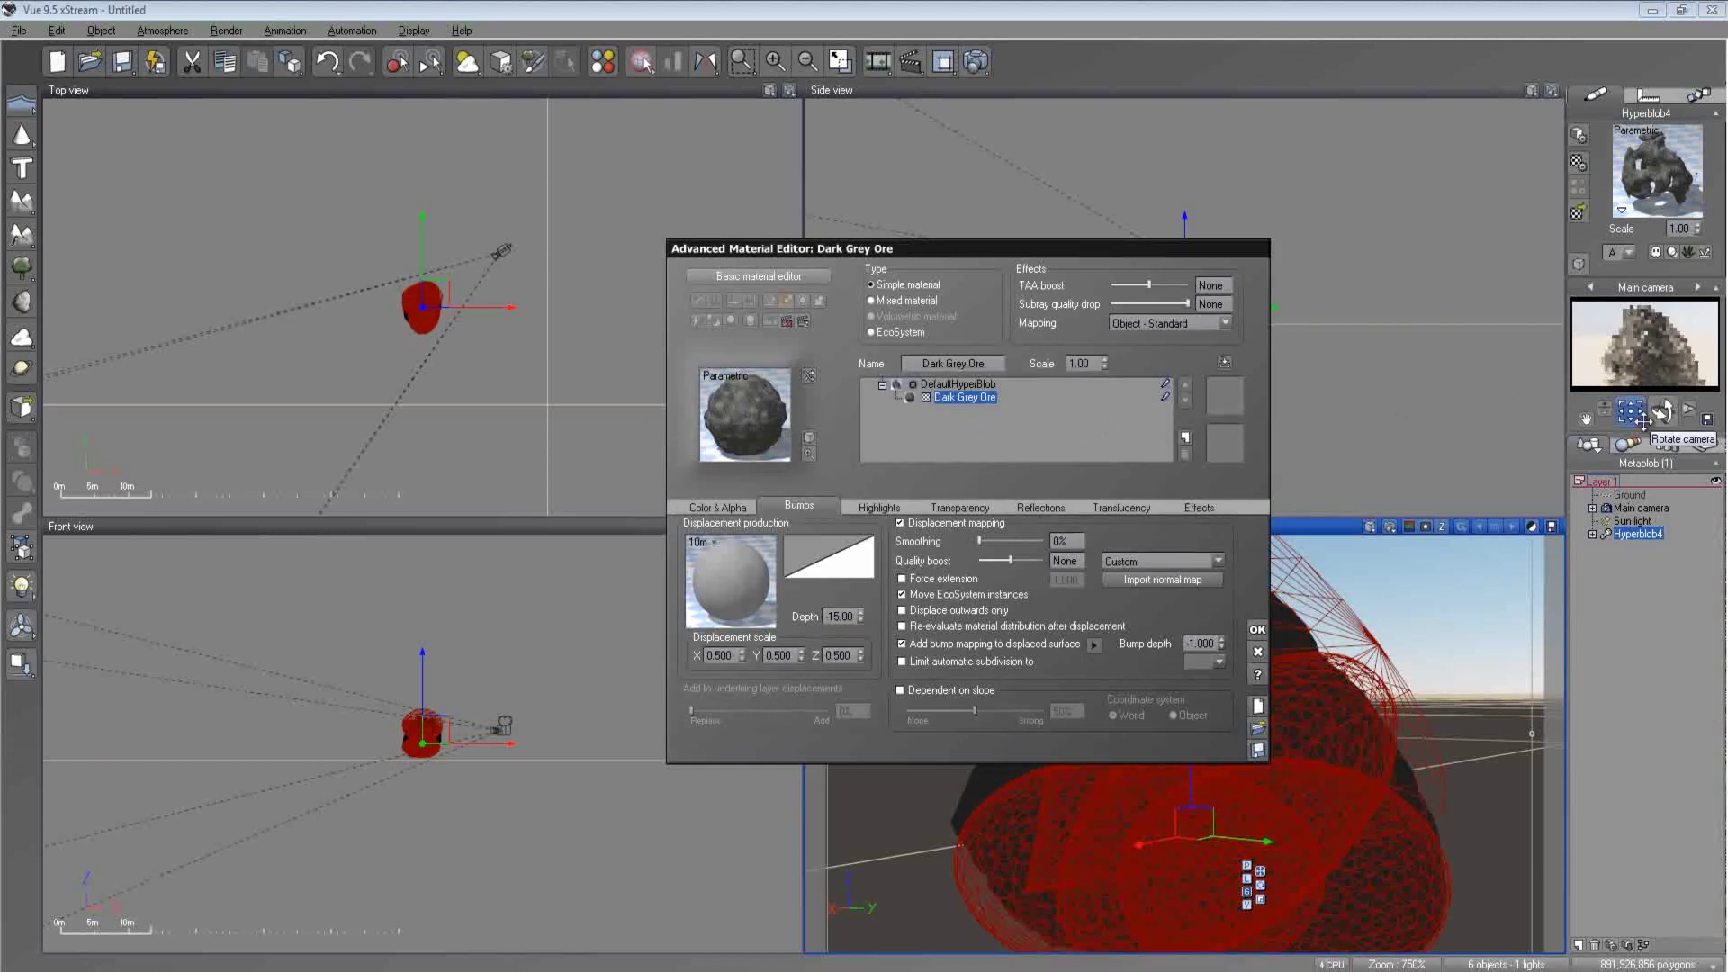
pyautogui.click(957, 384)
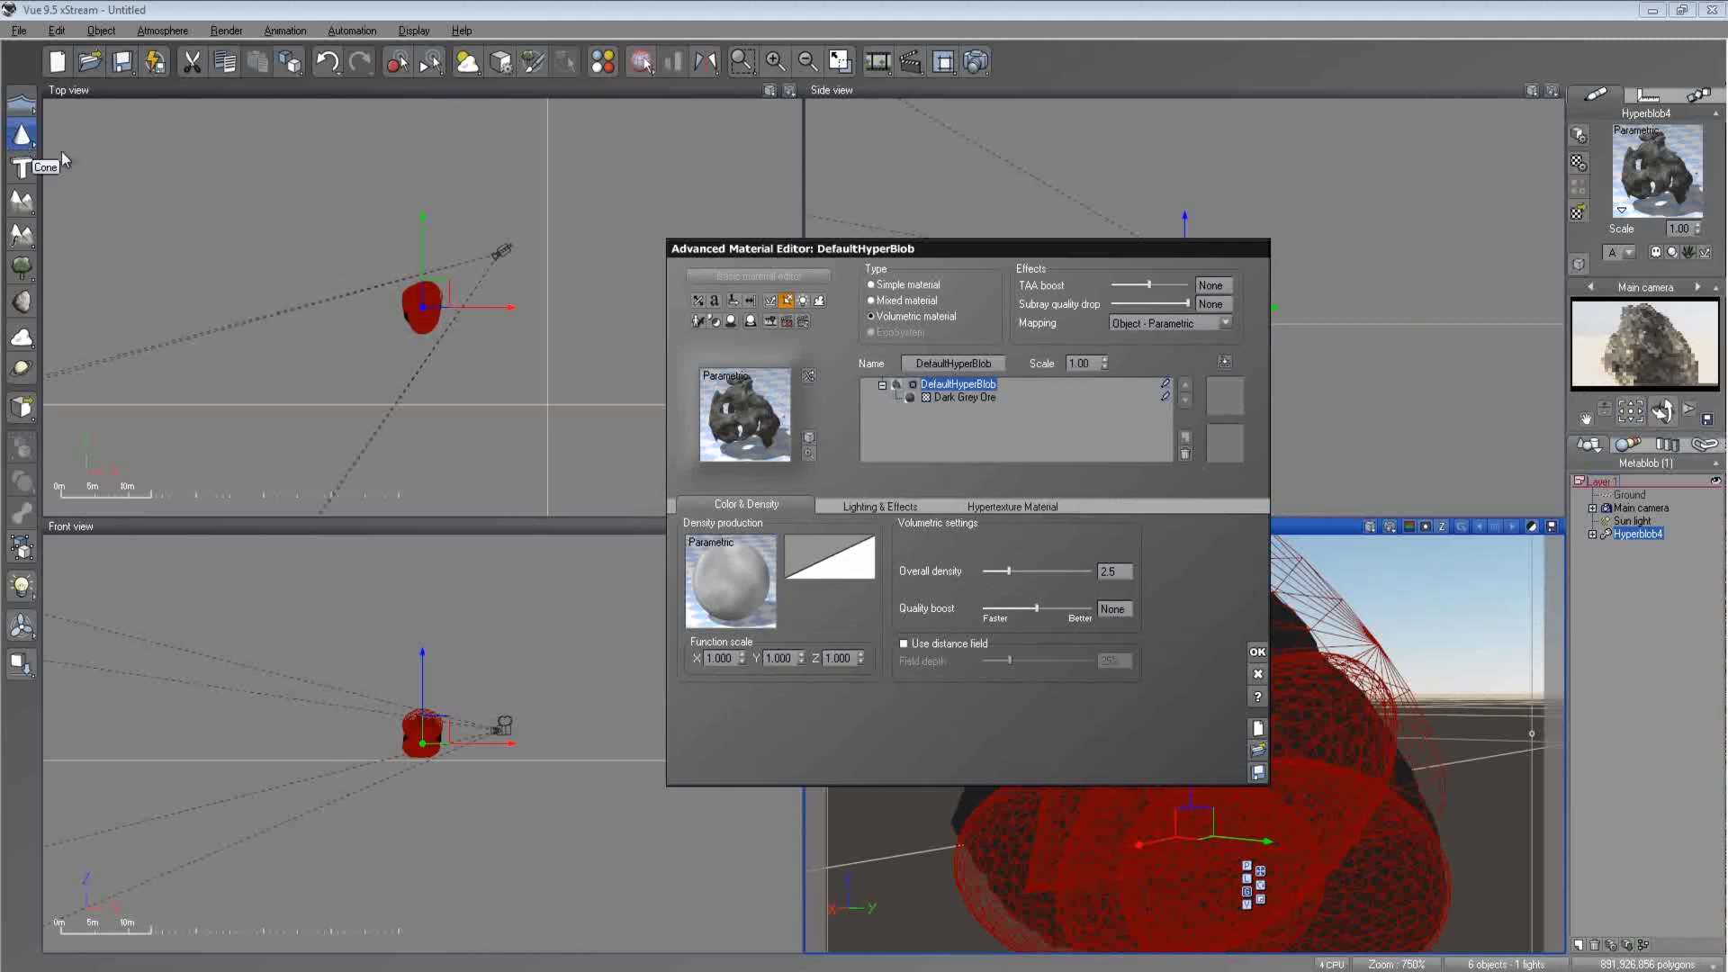
# - Reposition the Advanced Material Editor and cancel it without changes
pyautogui.rightClick(23, 515)
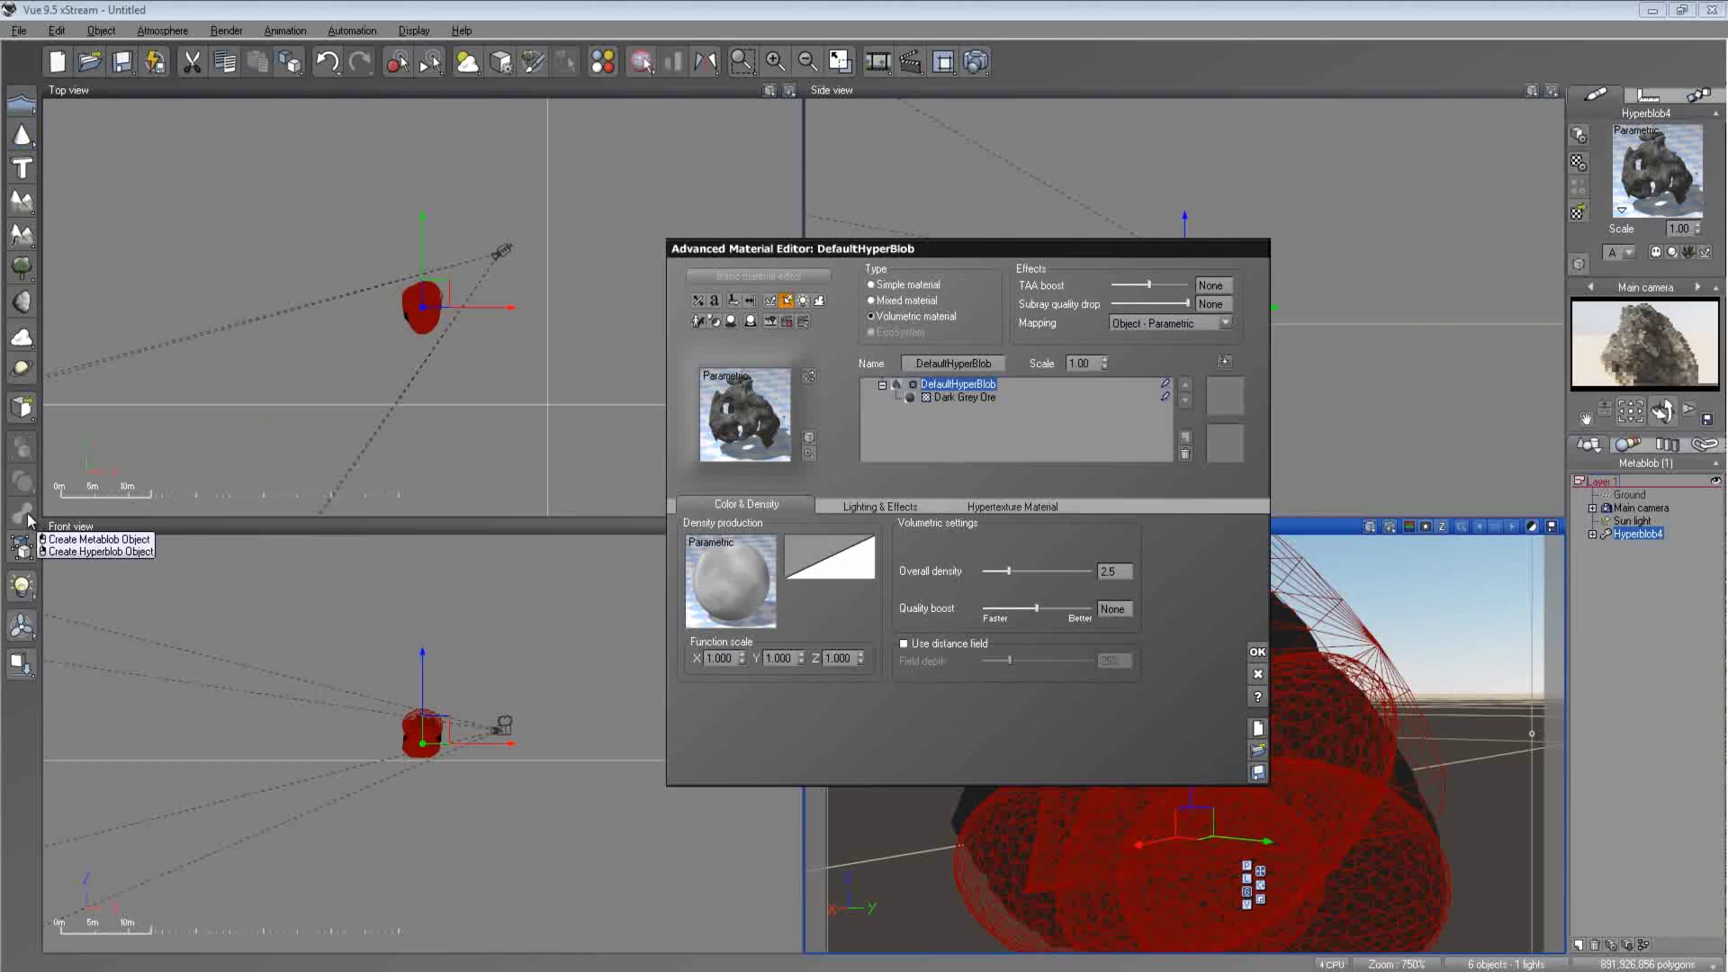
pyautogui.click(708, 407)
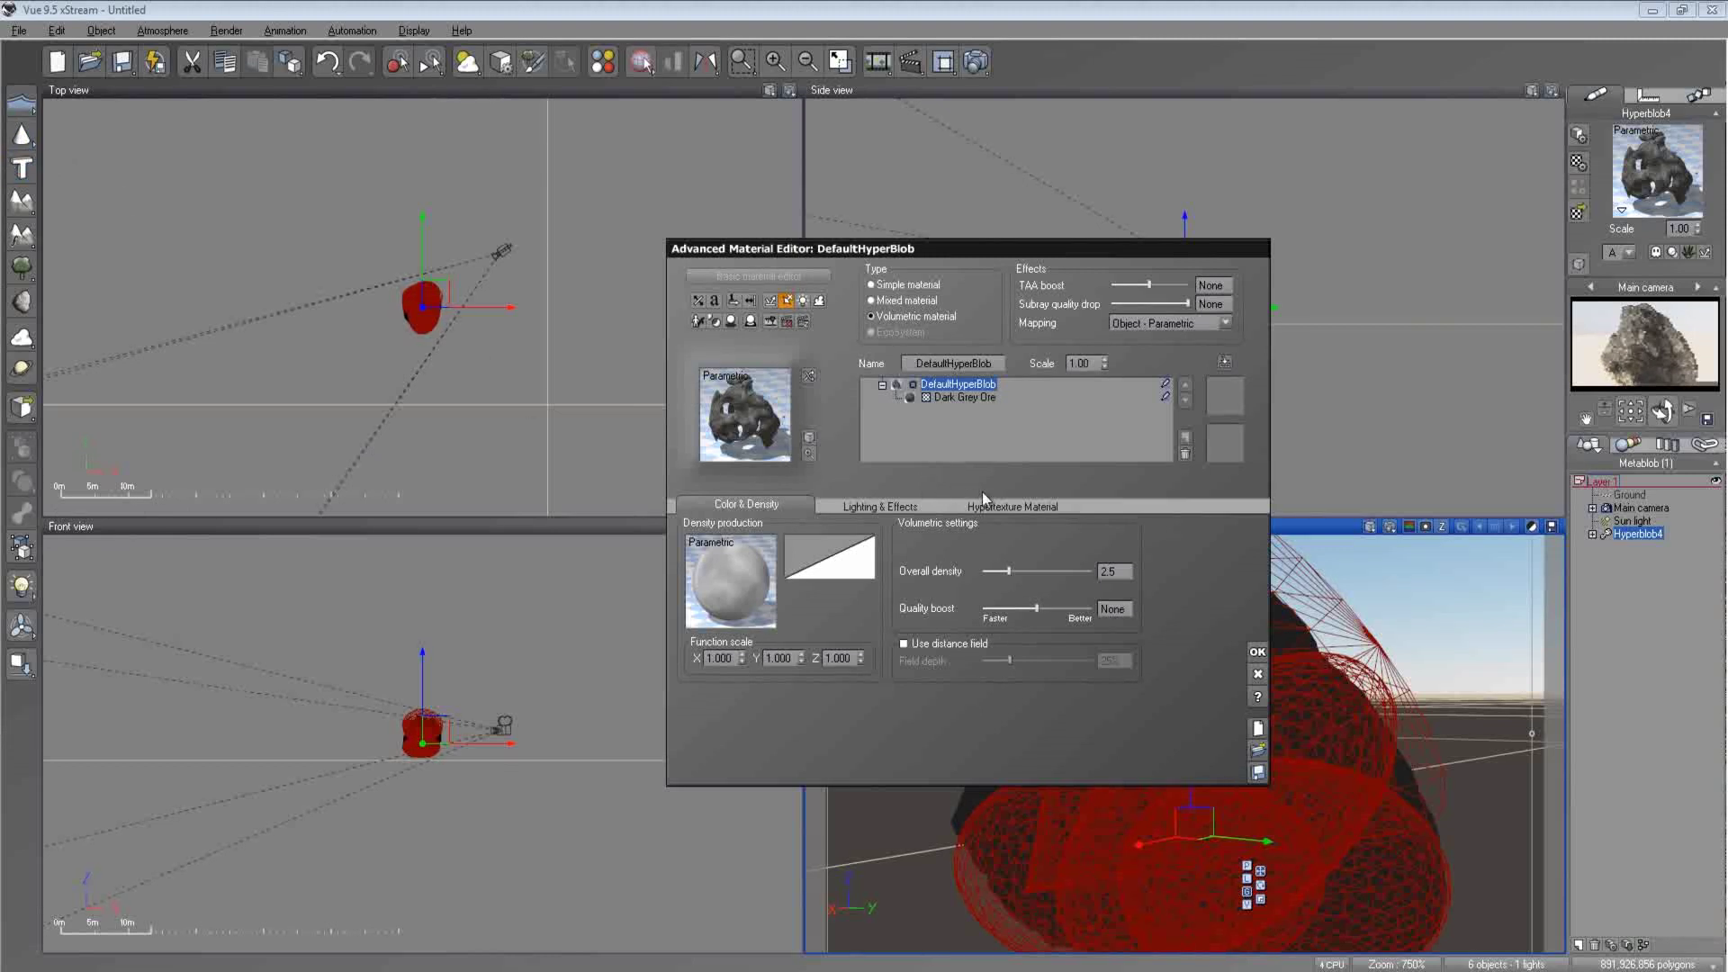
pyautogui.moveTo(891, 252); pyautogui.dragTo(941, 223)
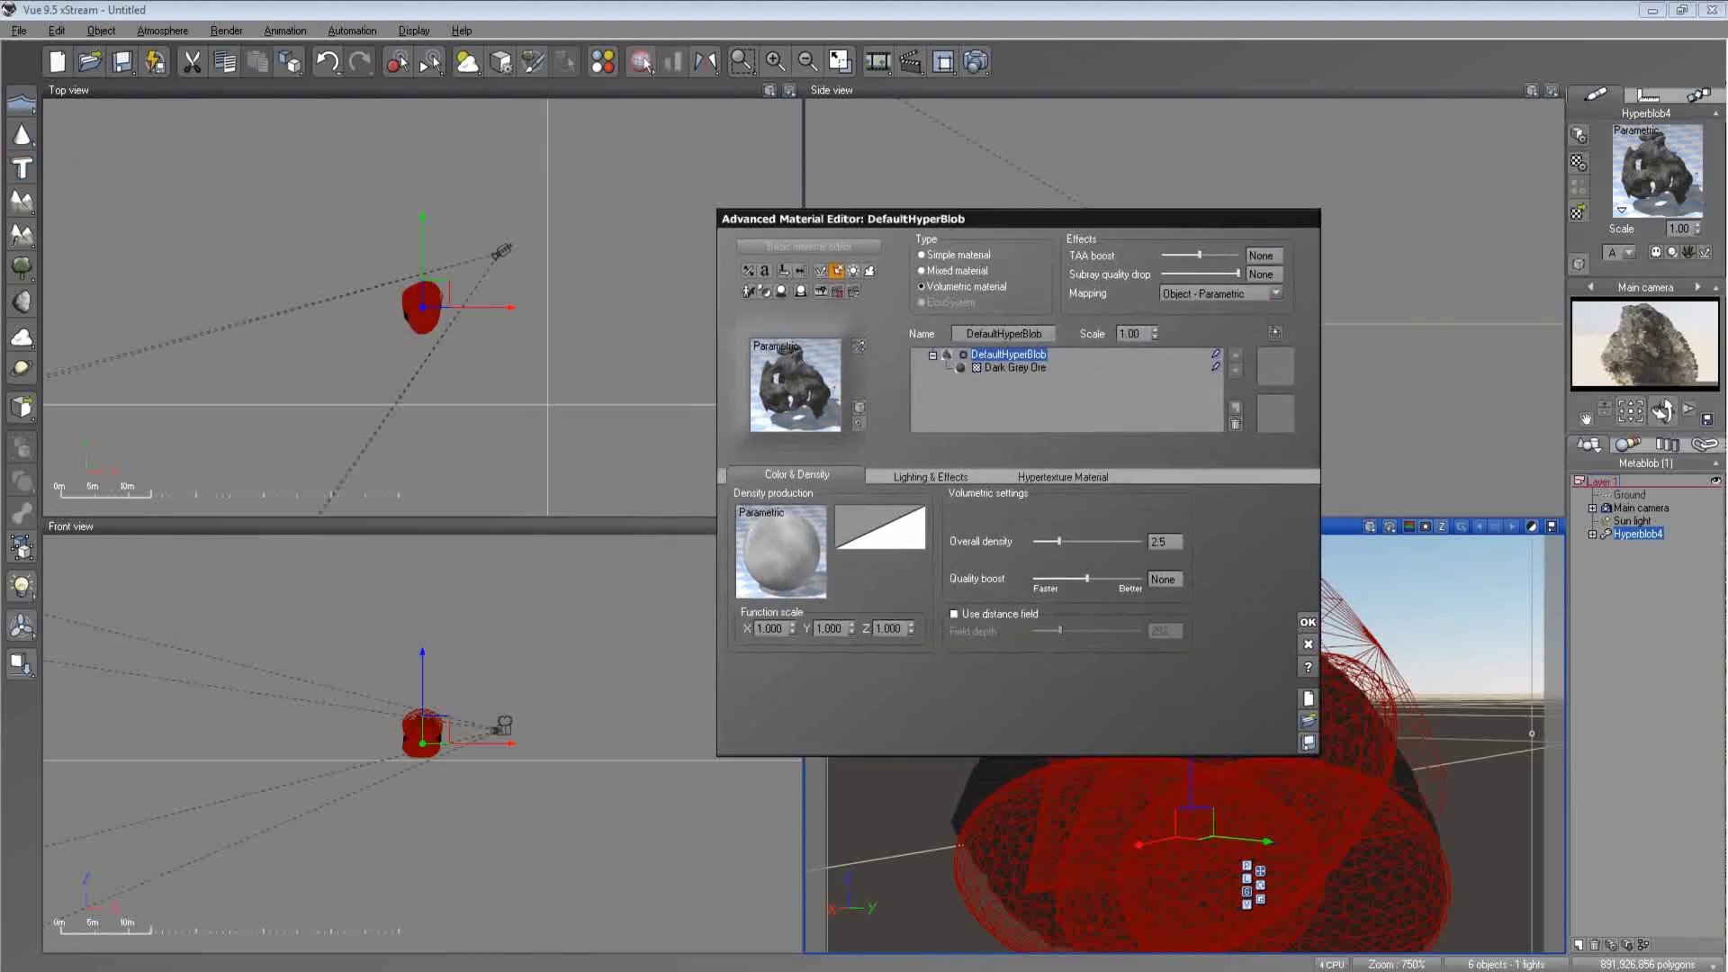
pyautogui.moveTo(1021, 227); pyautogui.dragTo(1005, 207)
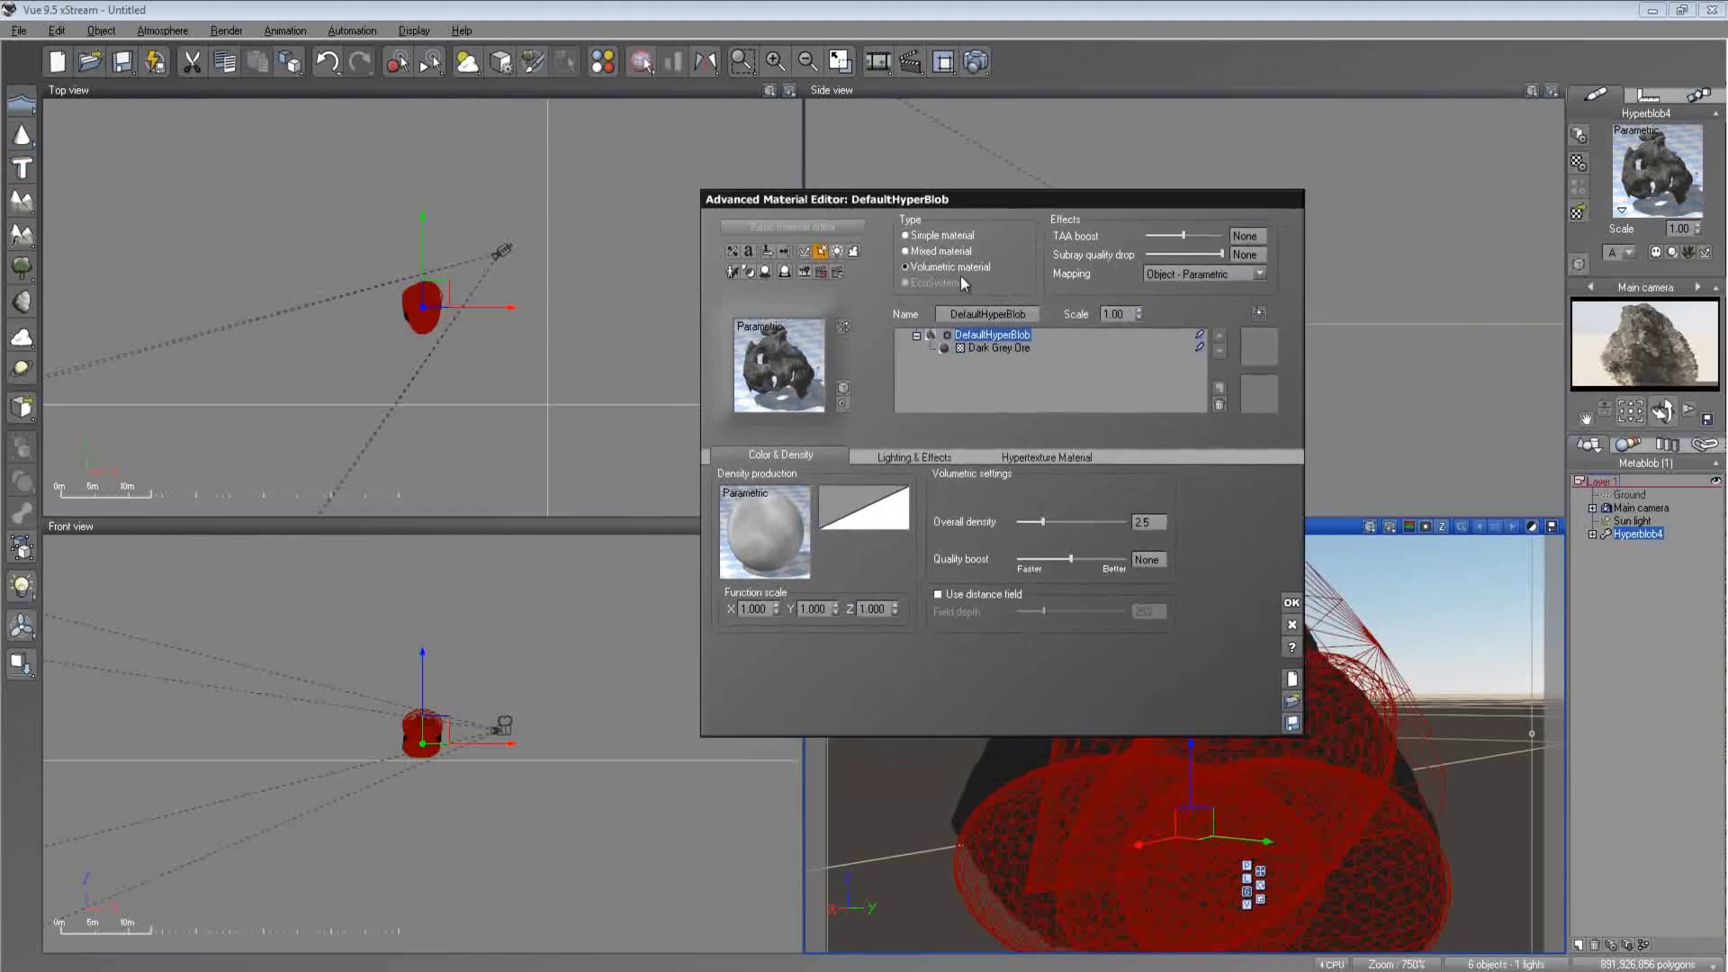
pyautogui.click(1293, 627)
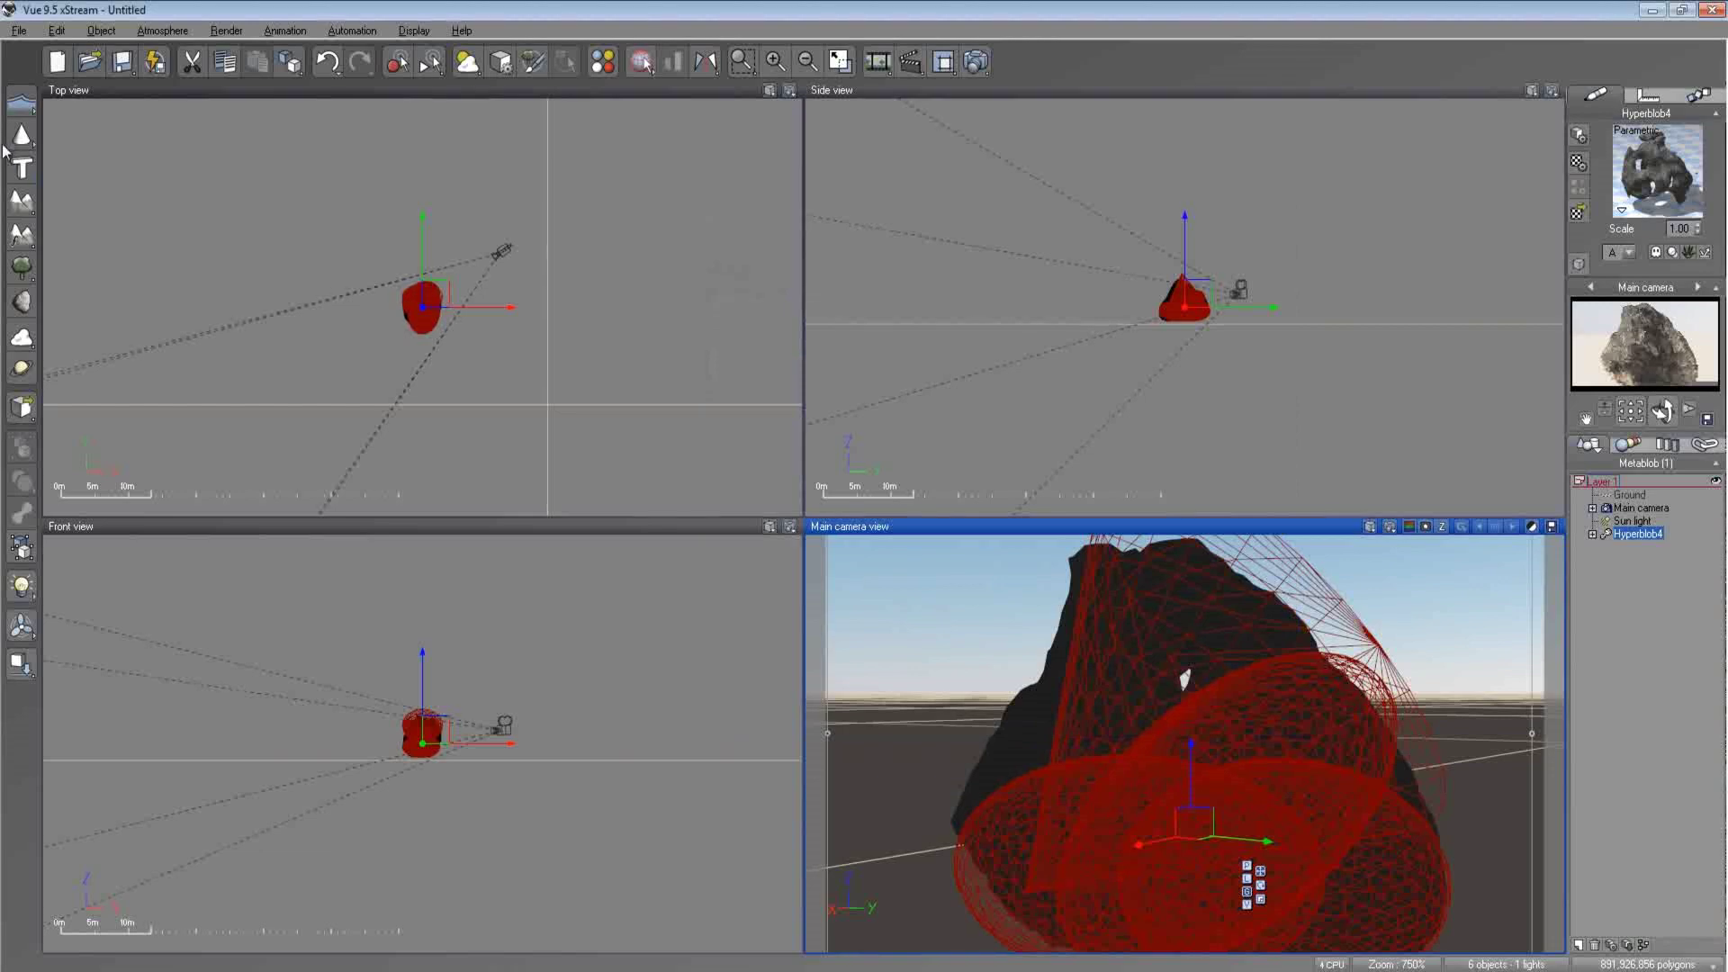
# - Add Sphere12 and place it down-left of the rock in the Top view
pyautogui.click(46, 144)
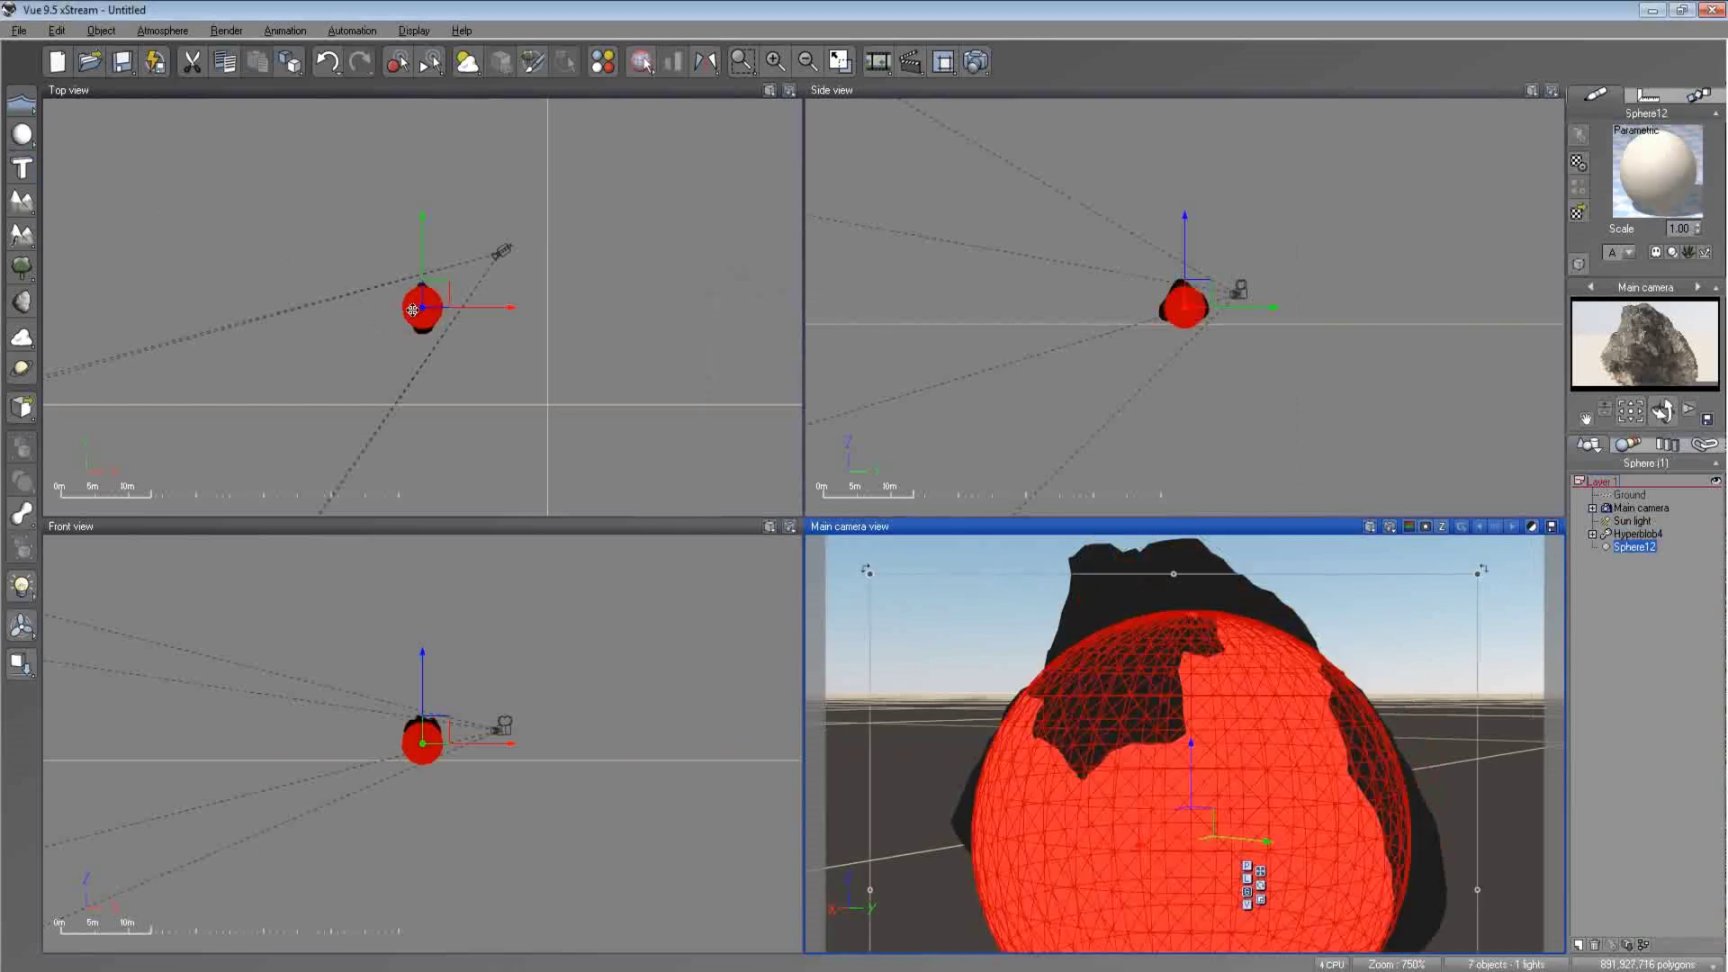
pyautogui.click(402, 324)
pyautogui.moveTo(402, 324); pyautogui.dragTo(399, 338)
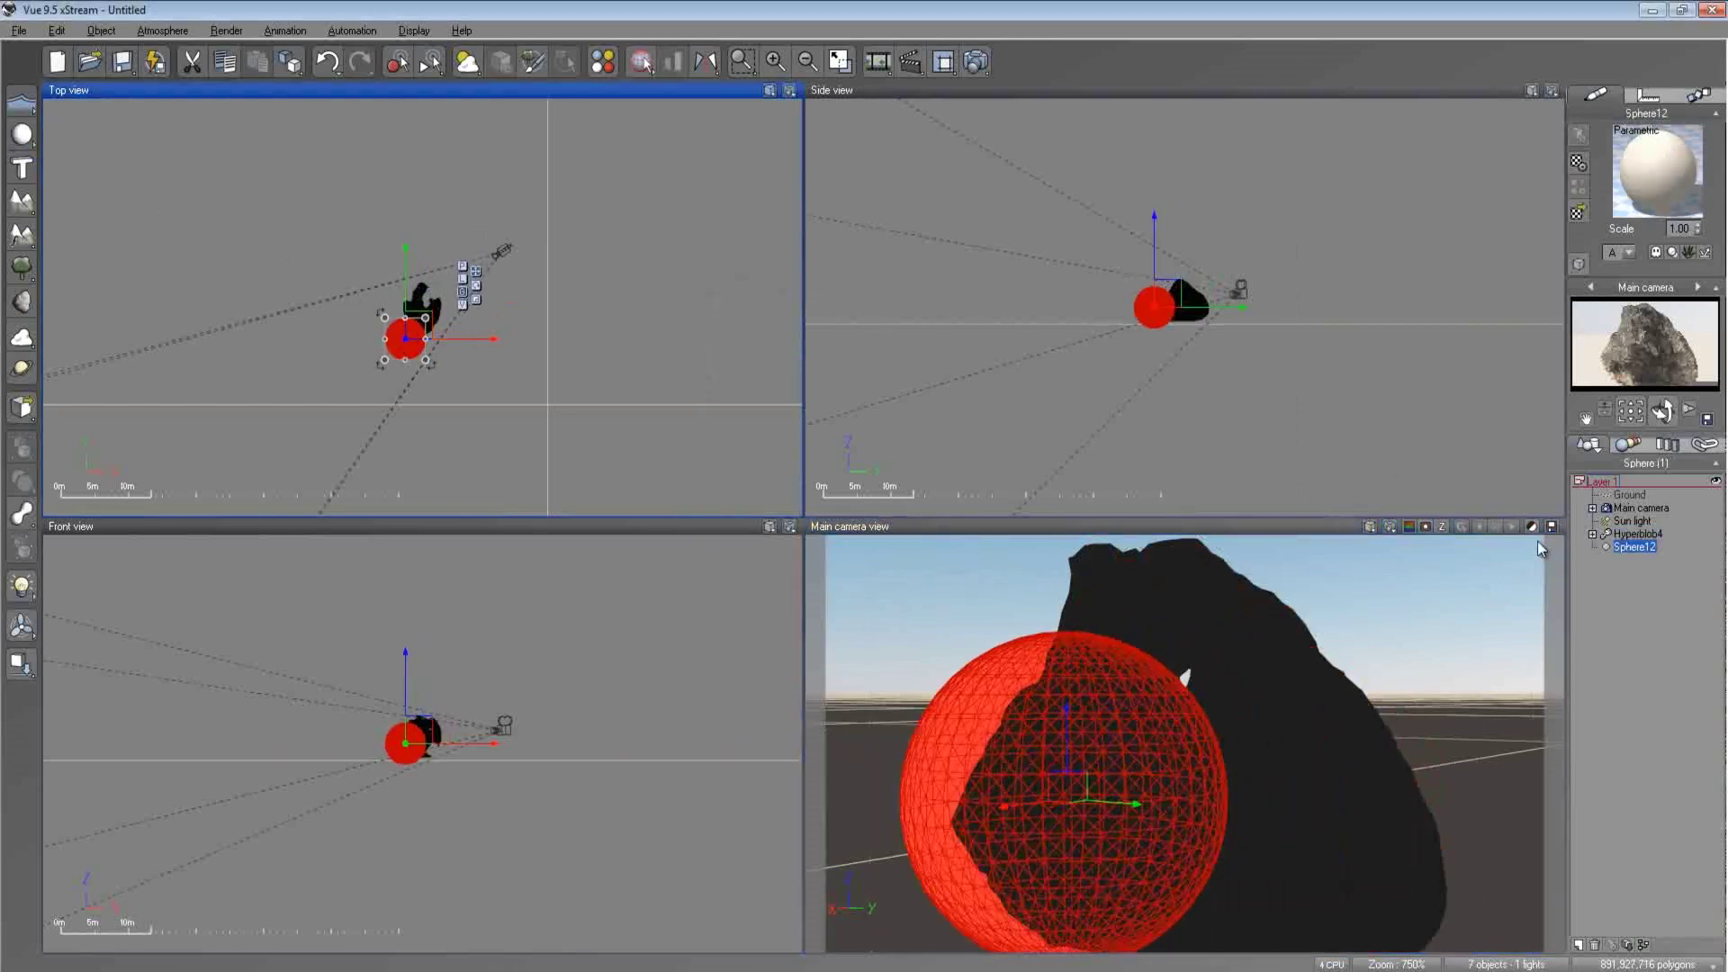
# - Move Hyperblob4 aside in the Top view, adjust the views, and select Sphere12
pyautogui.click(1636, 535)
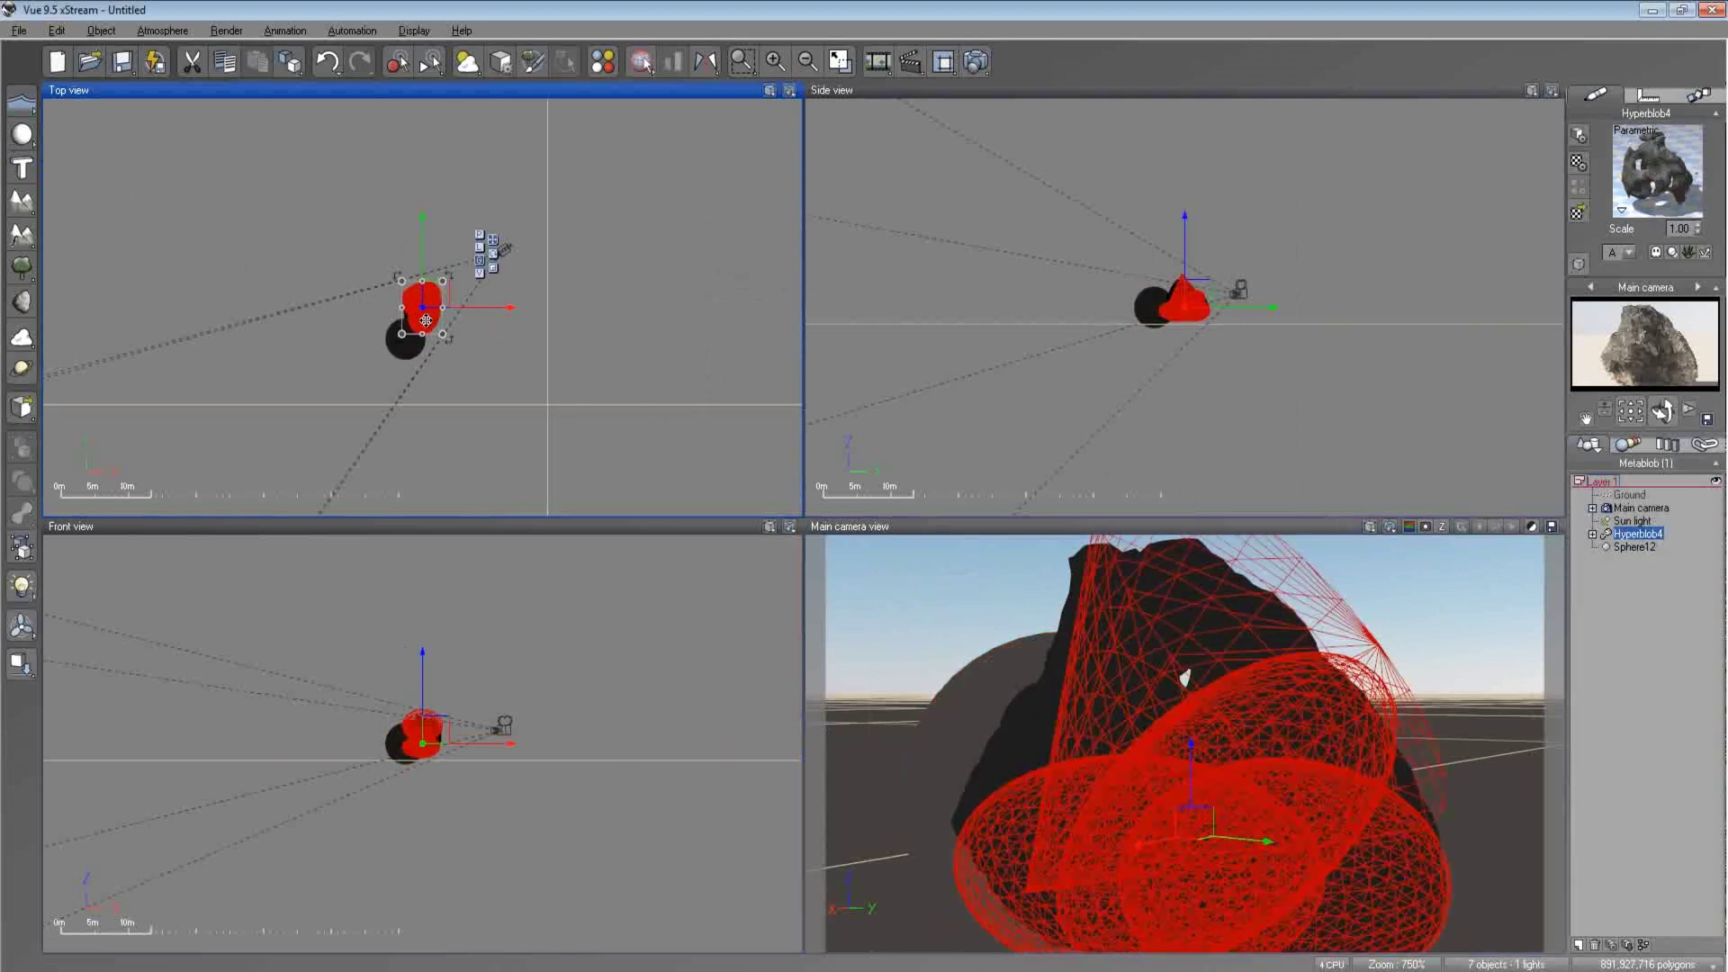
pyautogui.moveTo(426, 320); pyautogui.dragTo(448, 318)
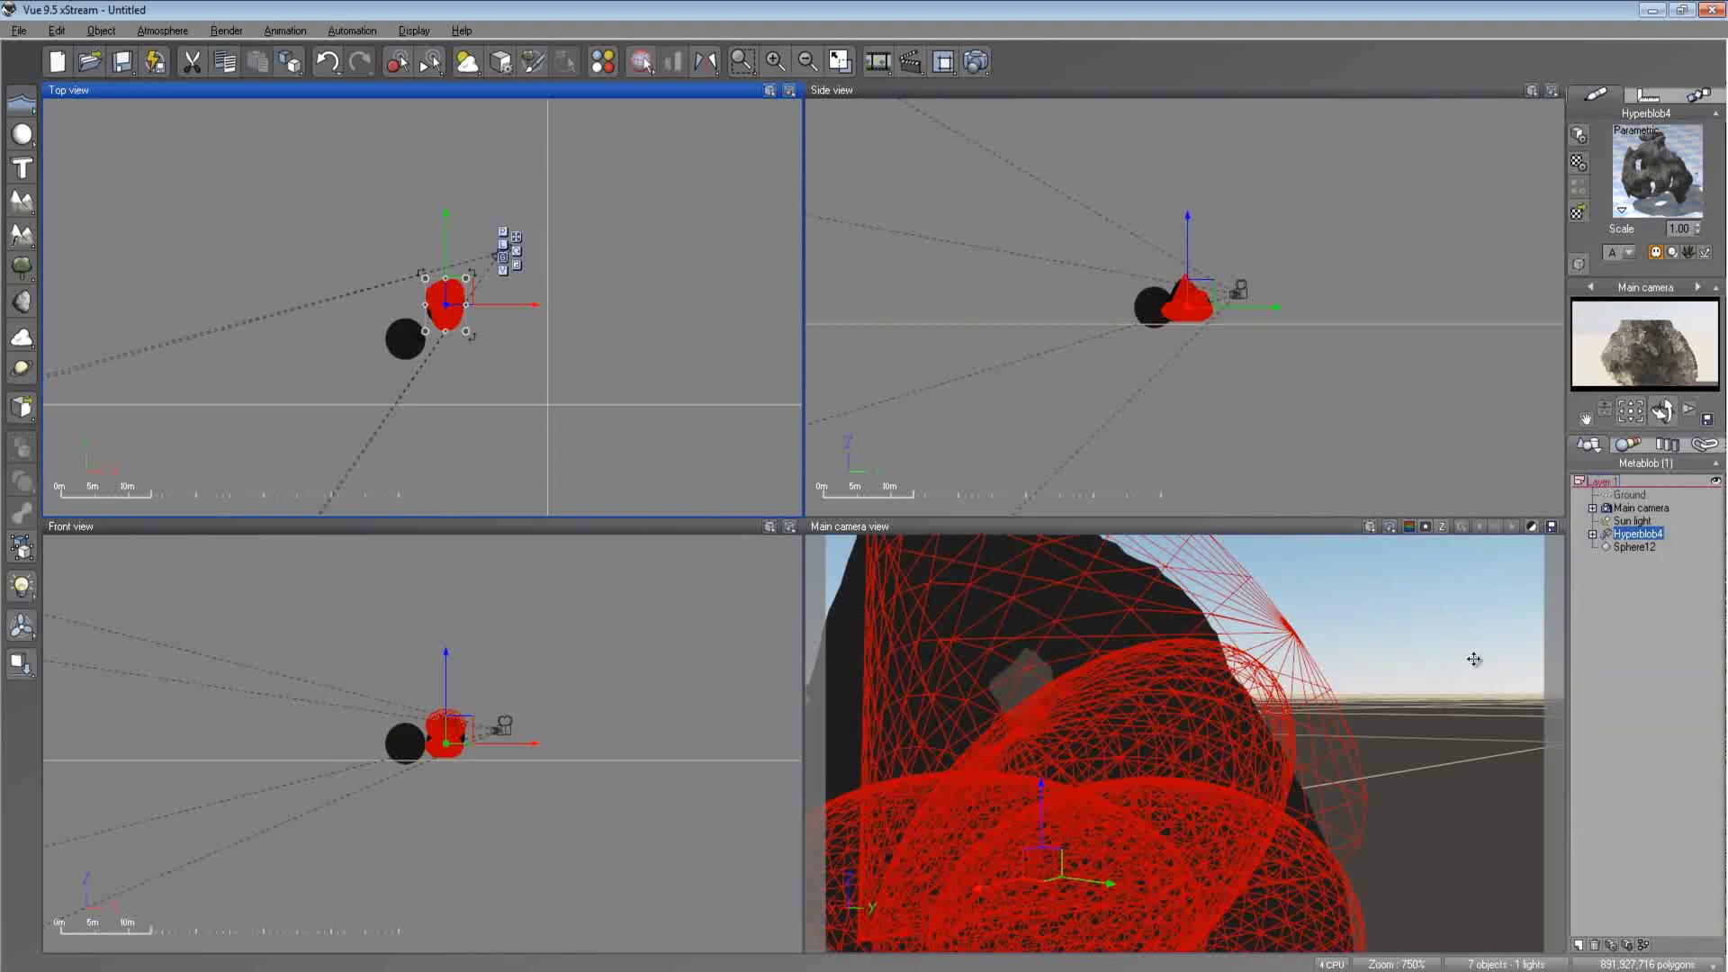
pyautogui.moveTo(1282, 430); pyautogui.dragTo(1281, 405, button='right')
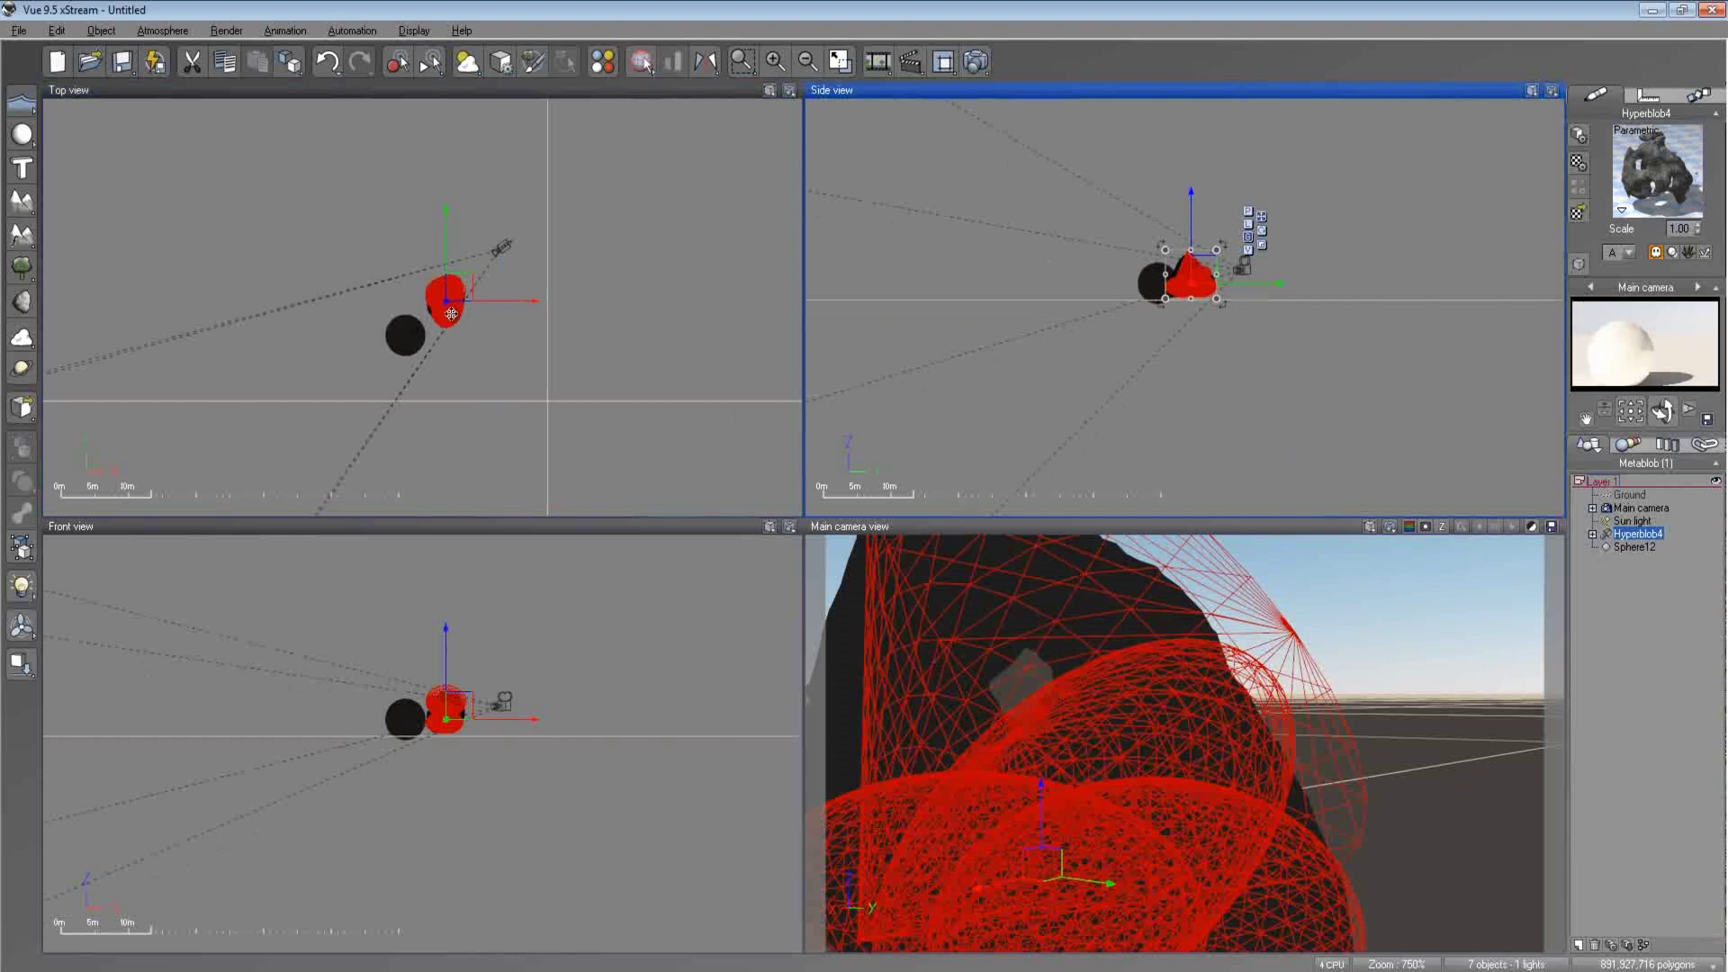
pyautogui.moveTo(450, 306); pyautogui.dragTo(346, 346)
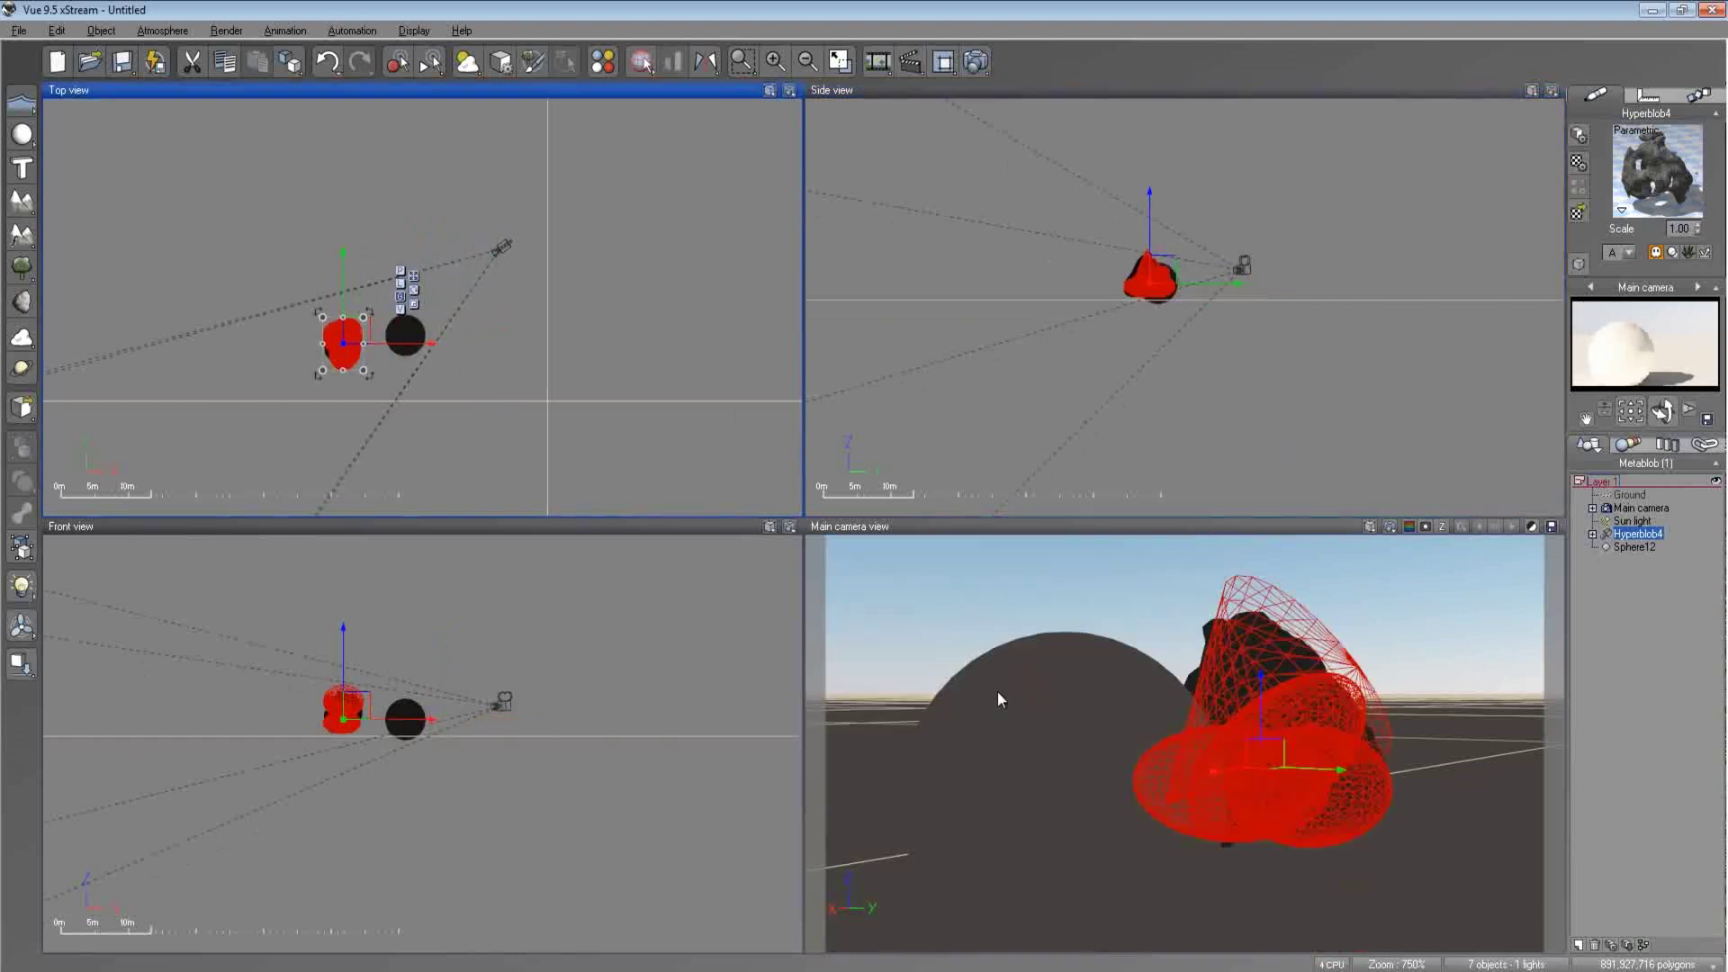
pyautogui.moveTo(997, 691); pyautogui.dragTo(1006, 661, button='right')
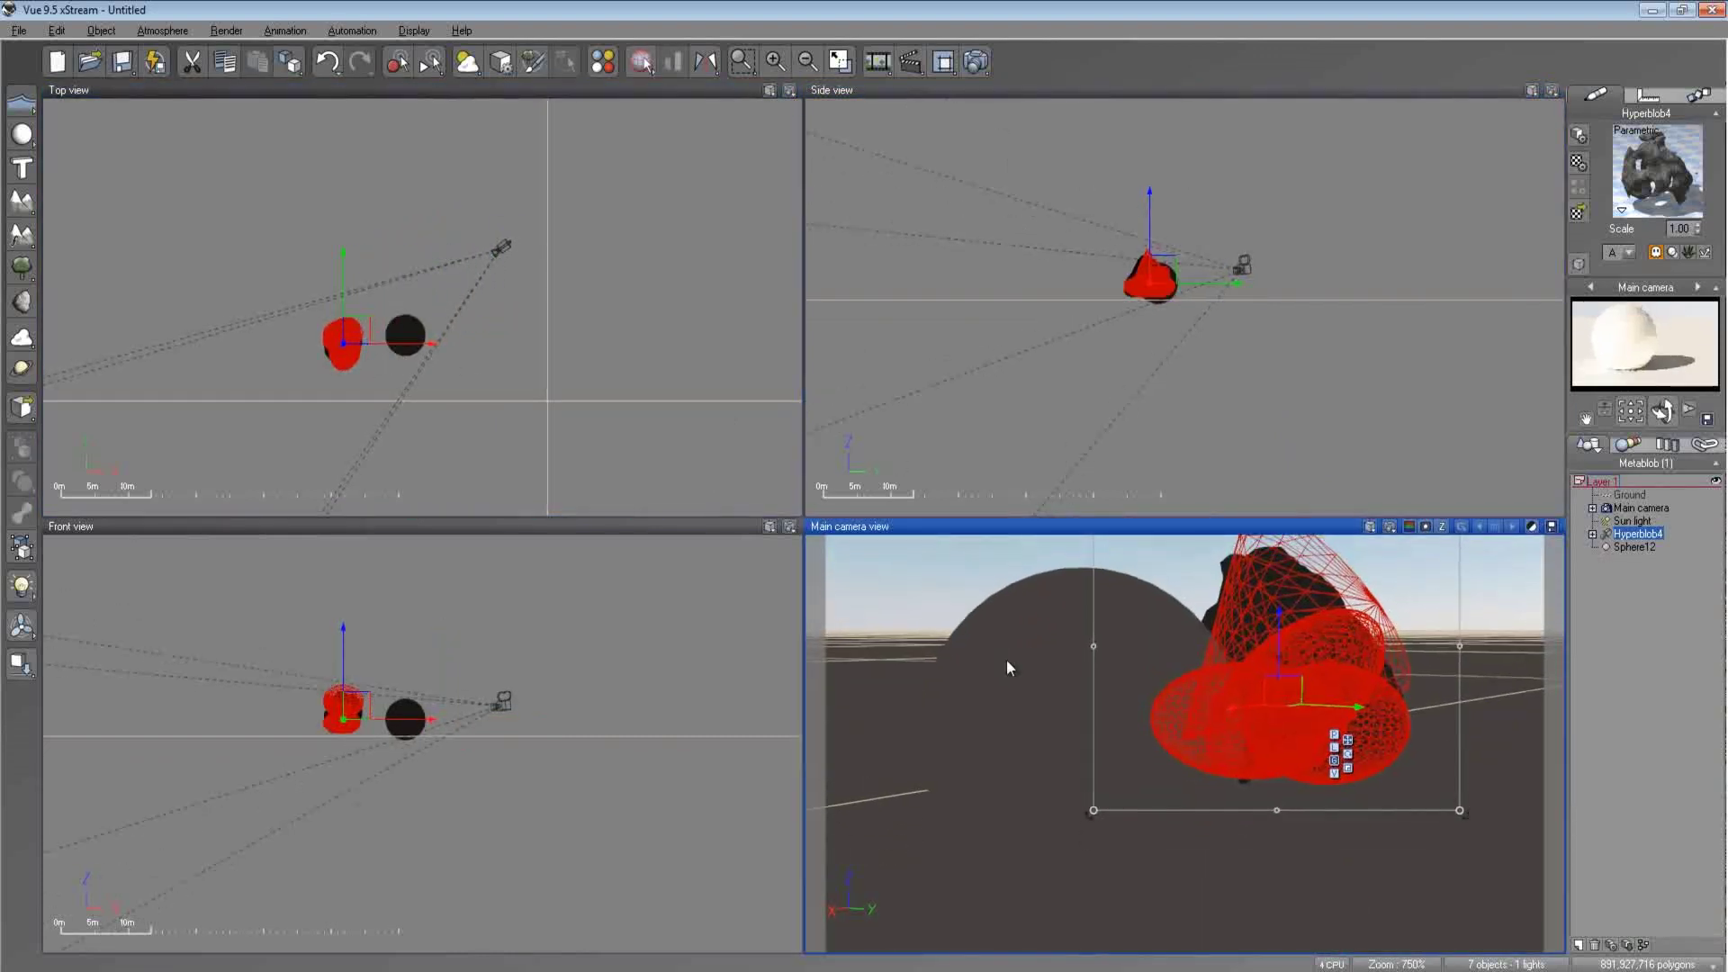
pyautogui.click(1619, 545)
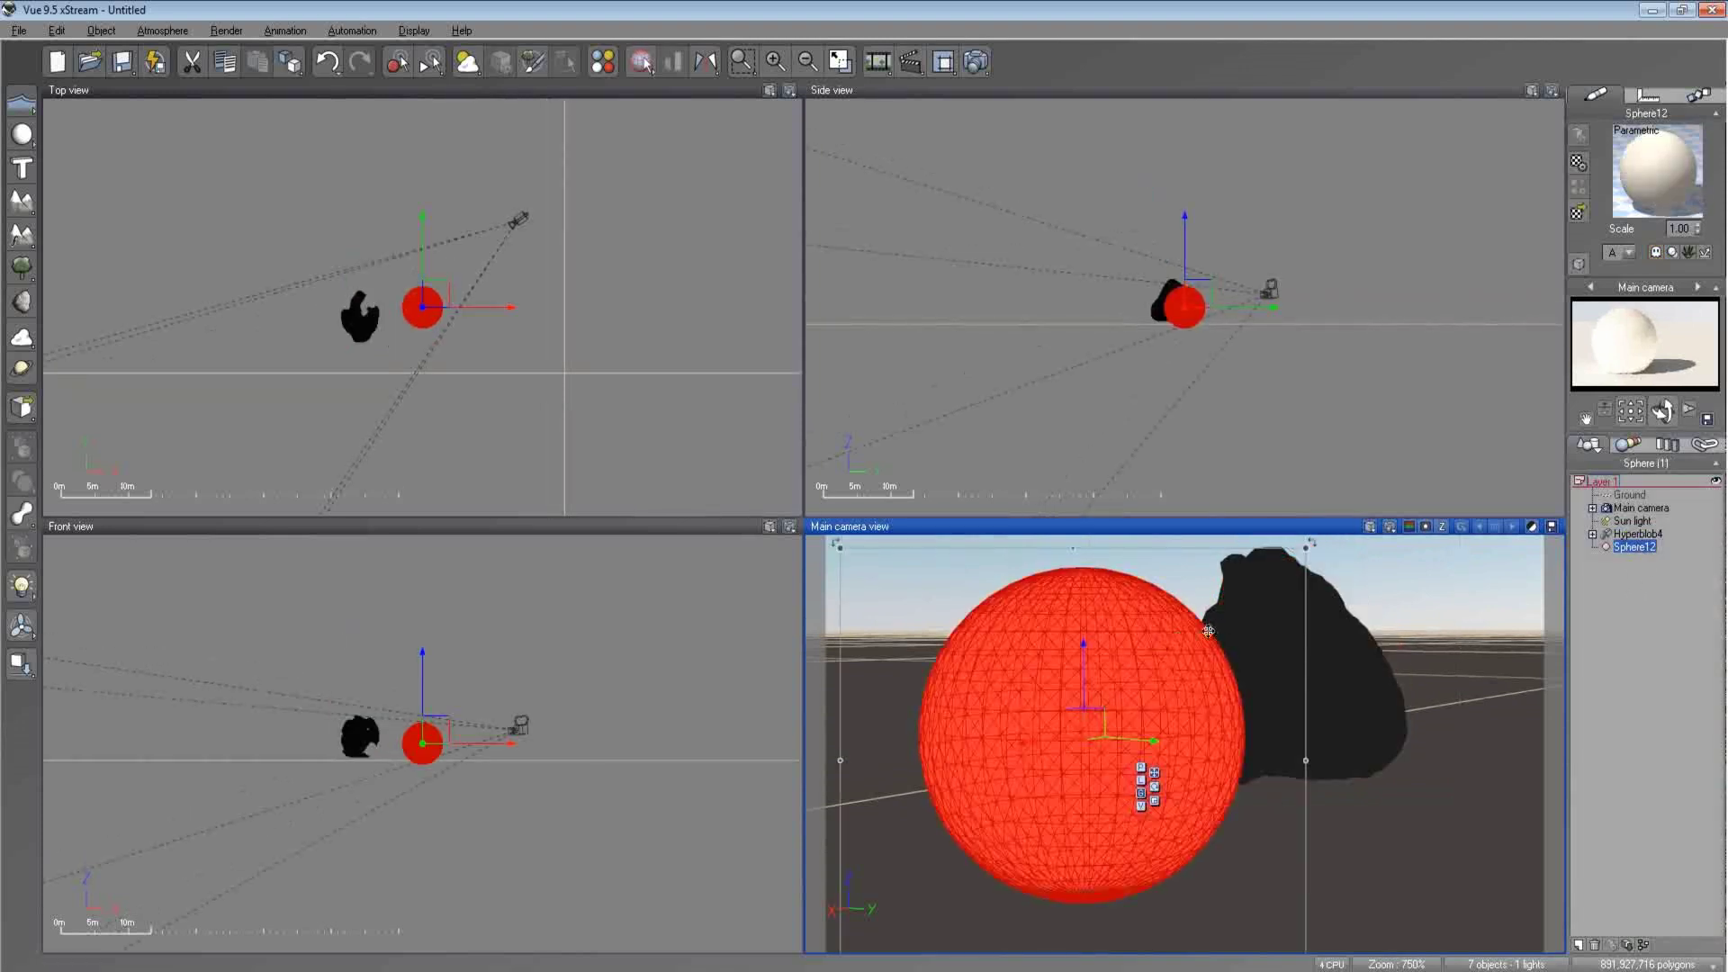
# - Make Sphere12's material volumetric and set its lighting model to Hypertexture
pyautogui.doubleClick(1684, 169)
pyautogui.moveTo(911, 203); pyautogui.dragTo(978, 184)
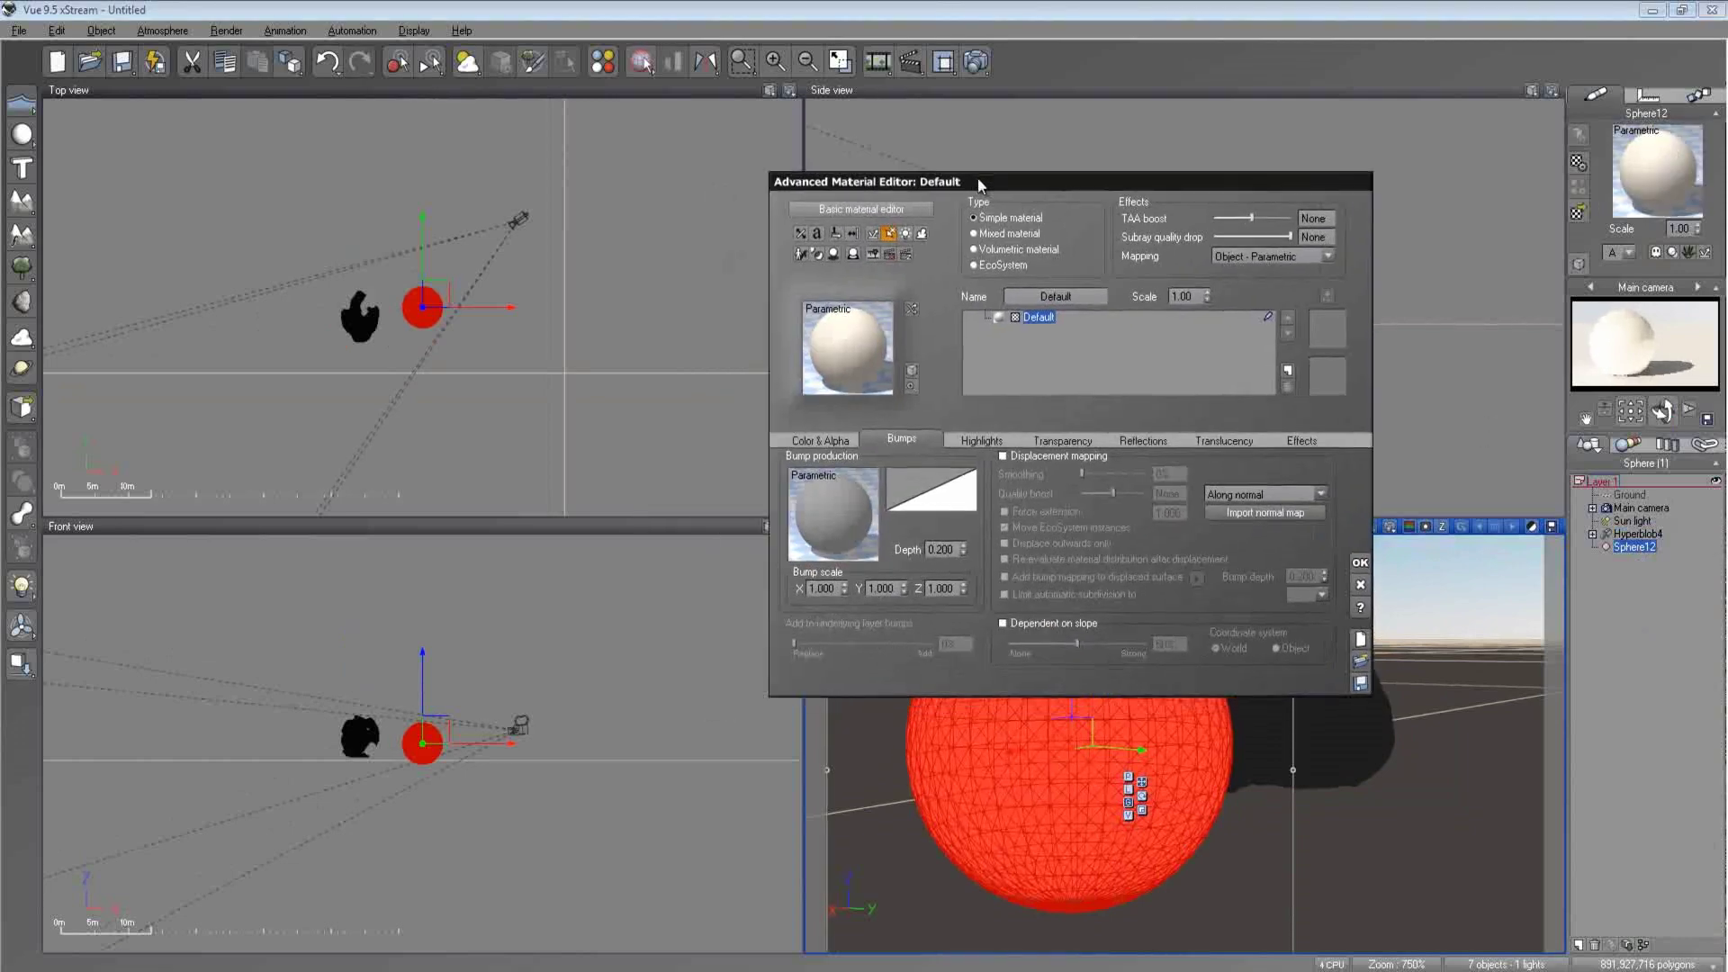
pyautogui.click(1018, 250)
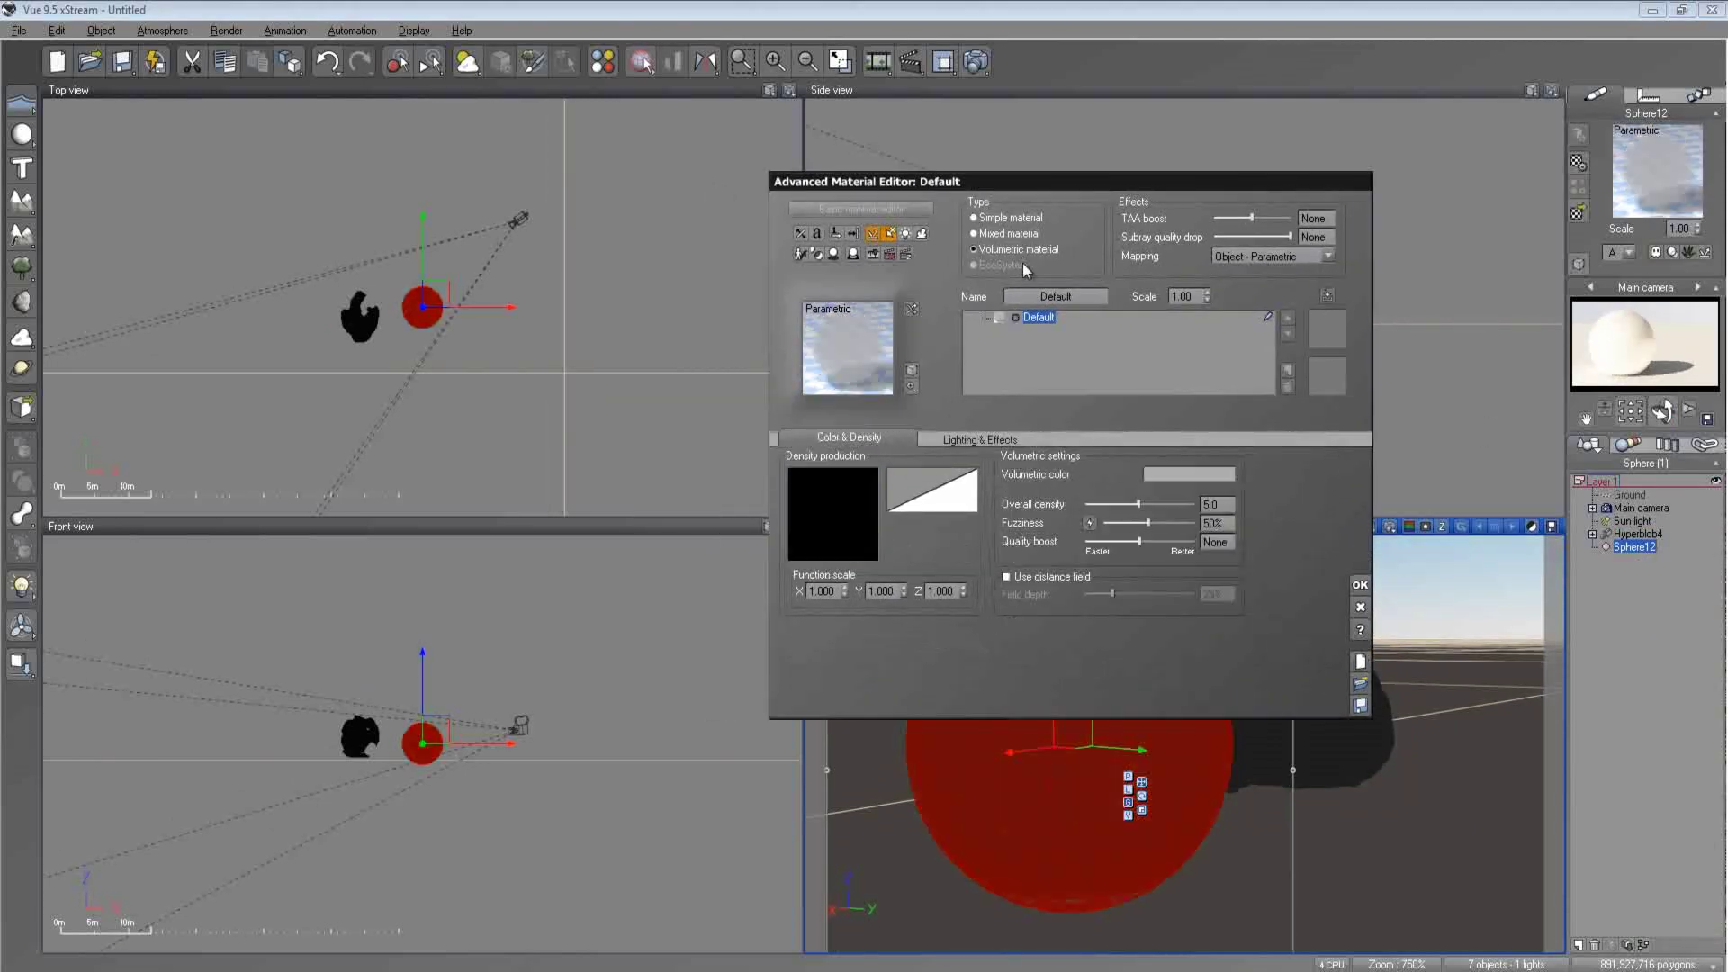
pyautogui.click(954, 439)
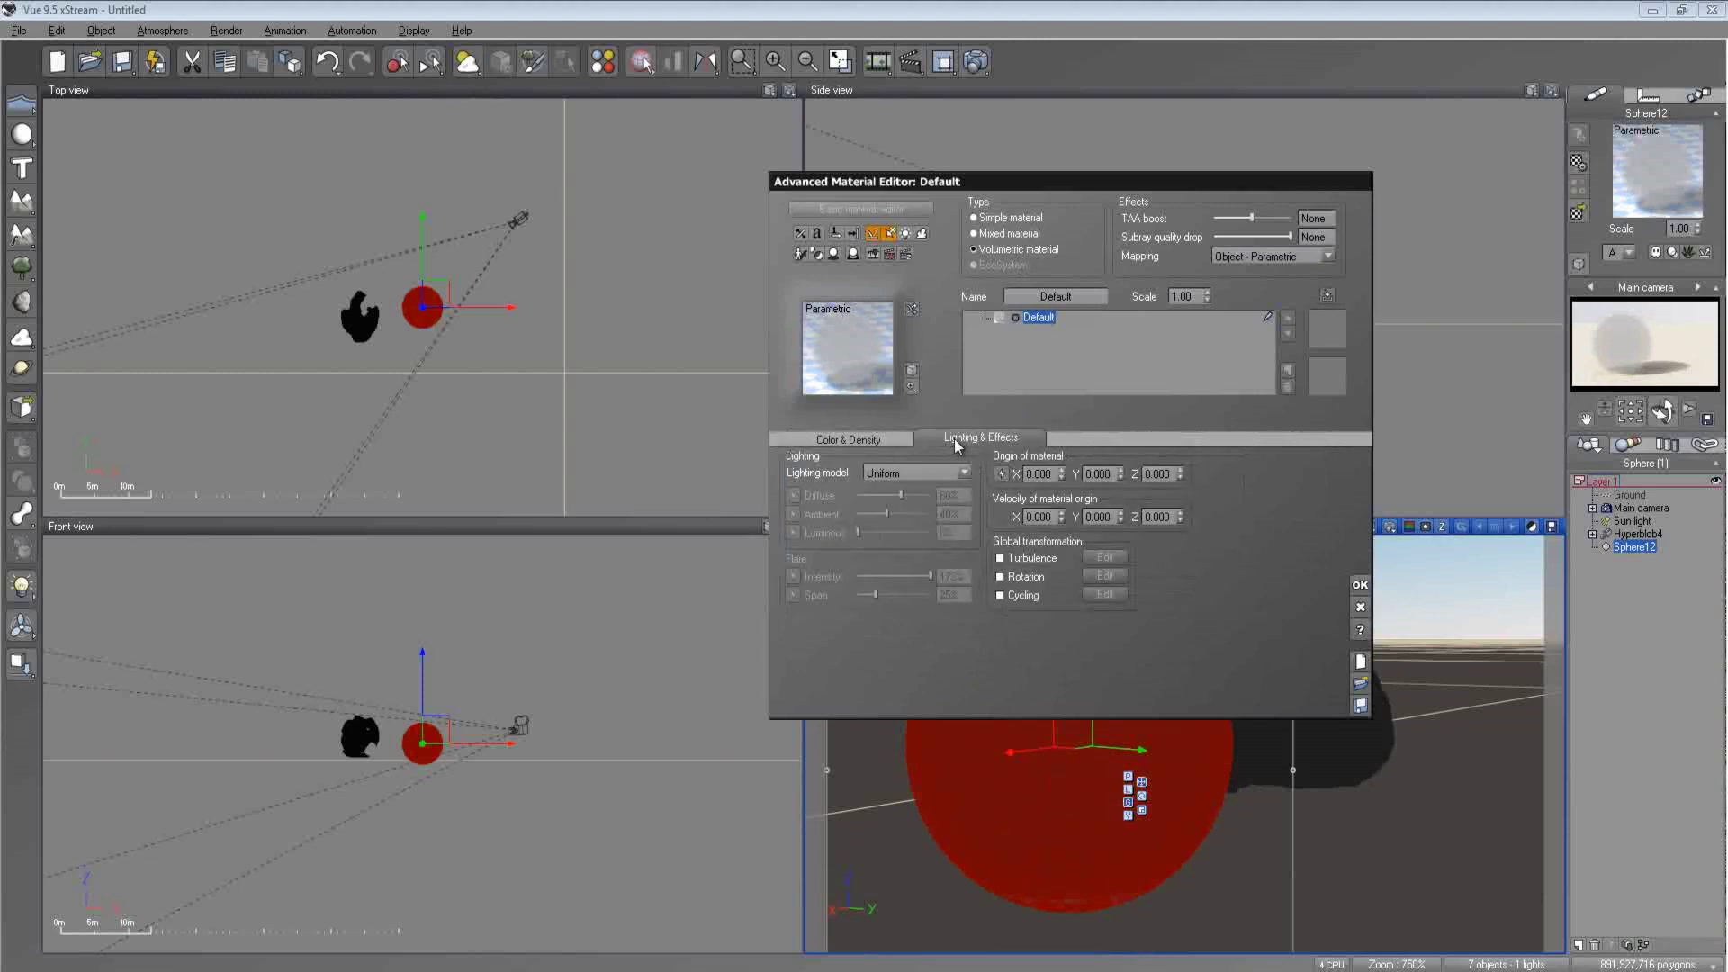
pyautogui.click(925, 470)
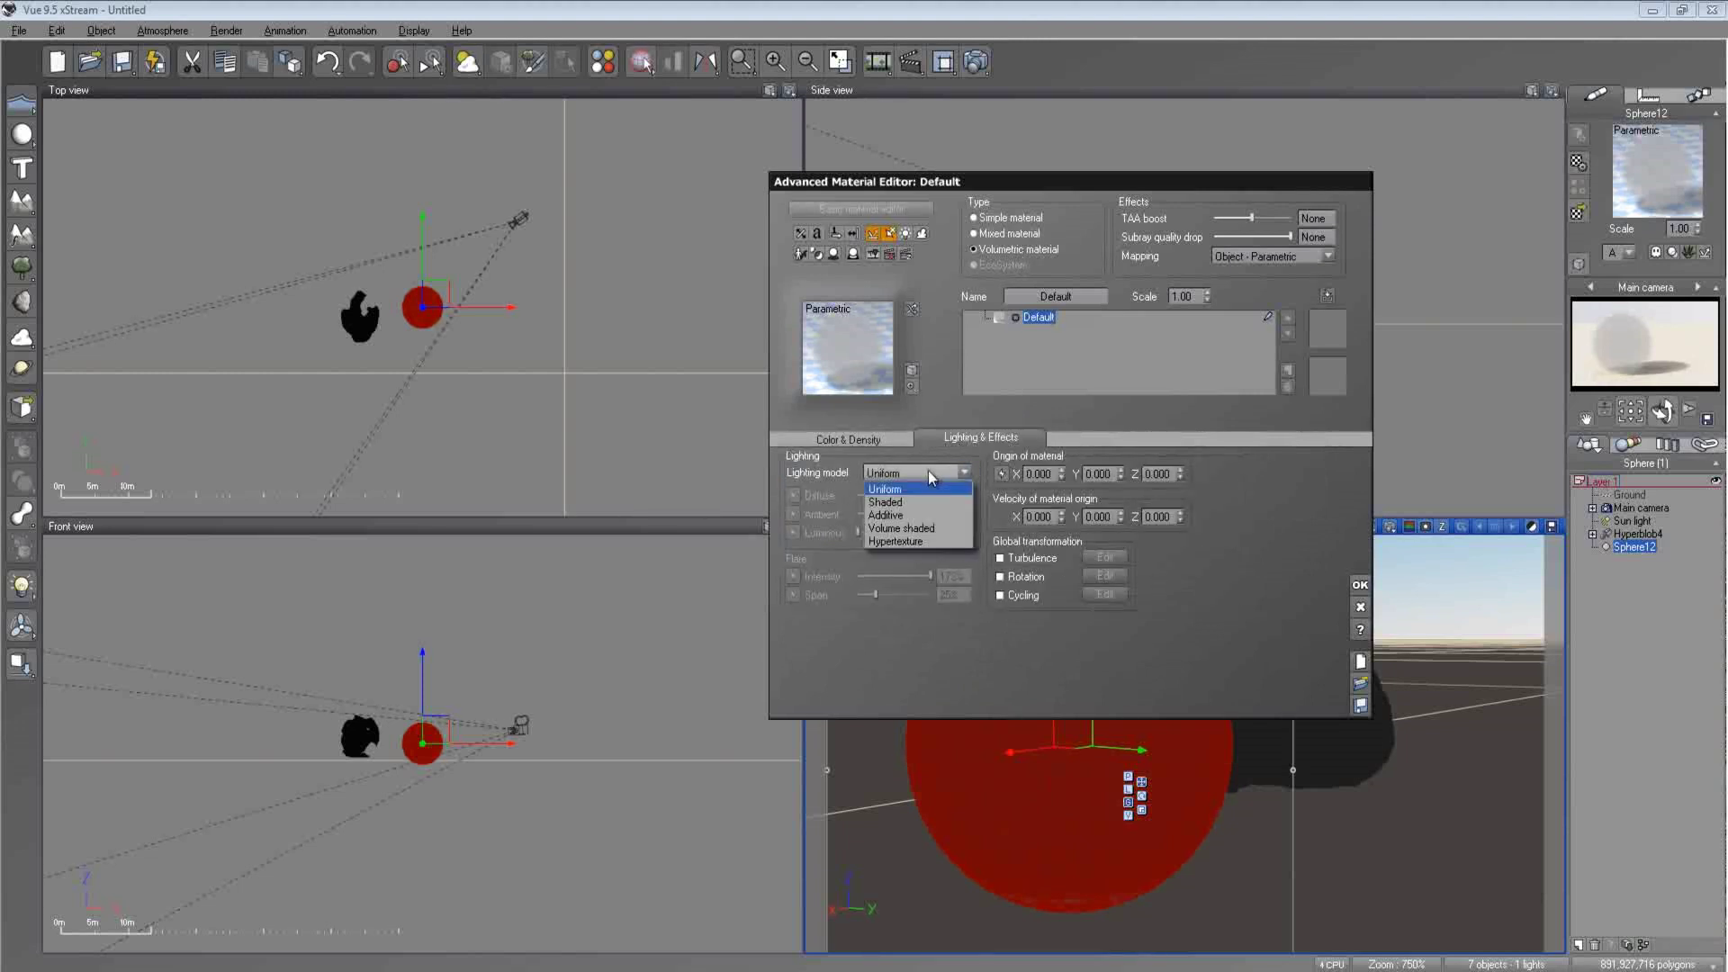
pyautogui.click(915, 531)
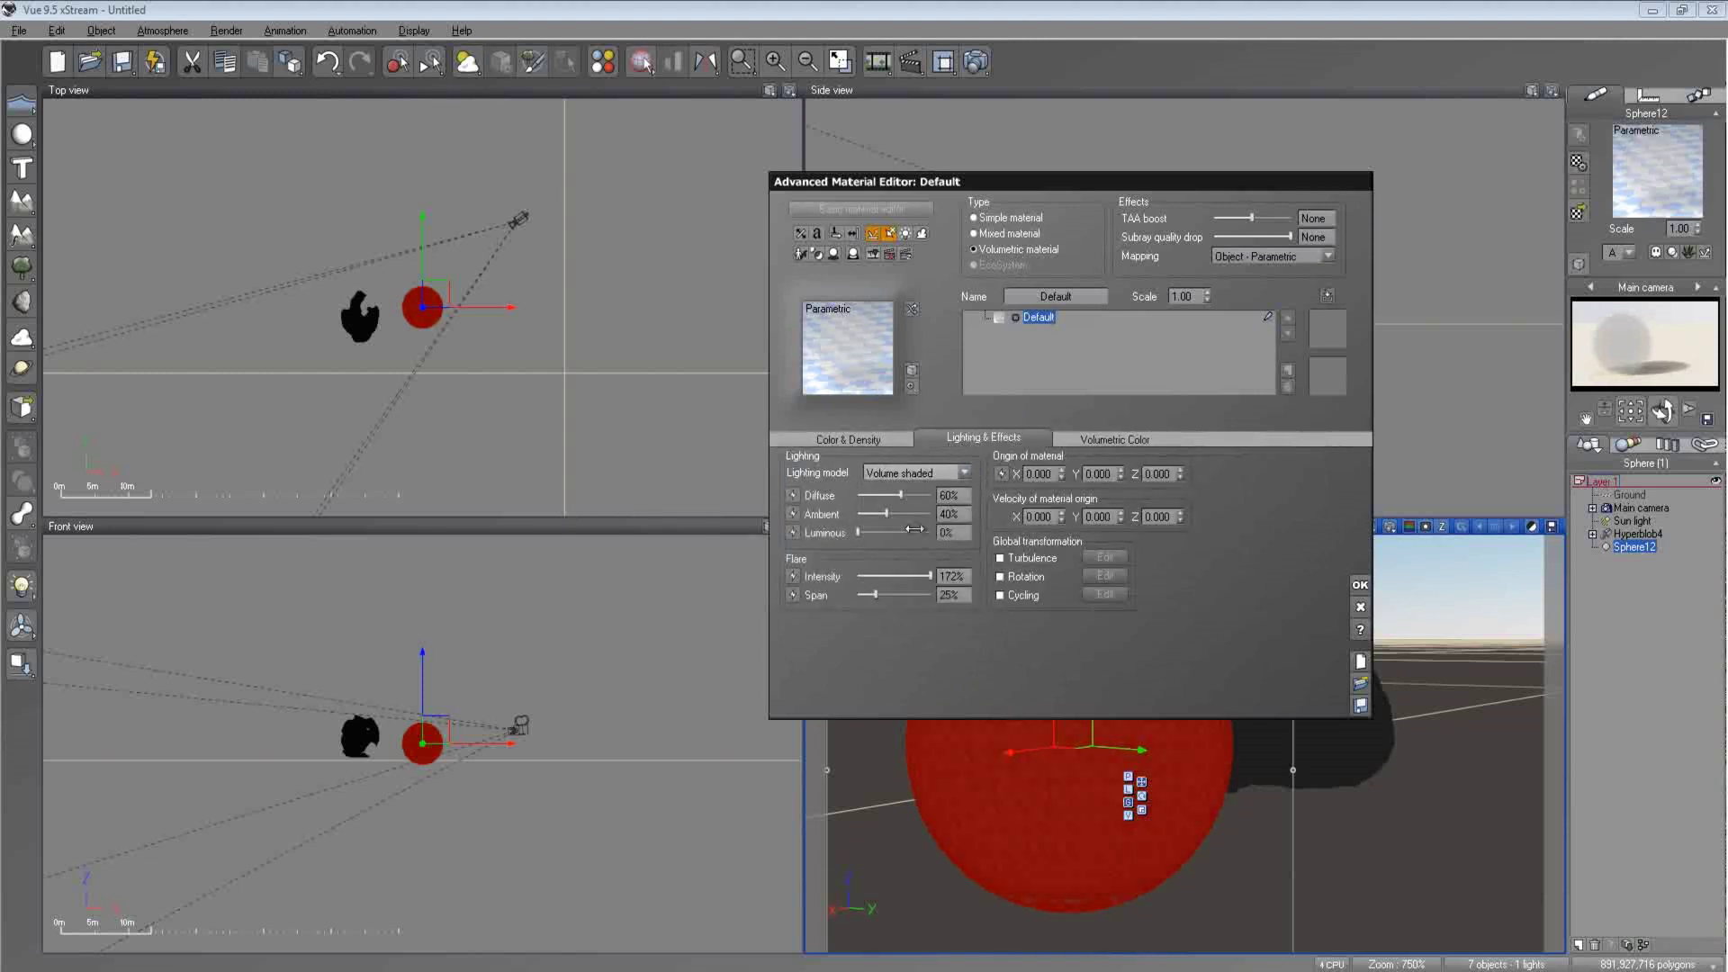
pyautogui.click(964, 472)
pyautogui.click(918, 541)
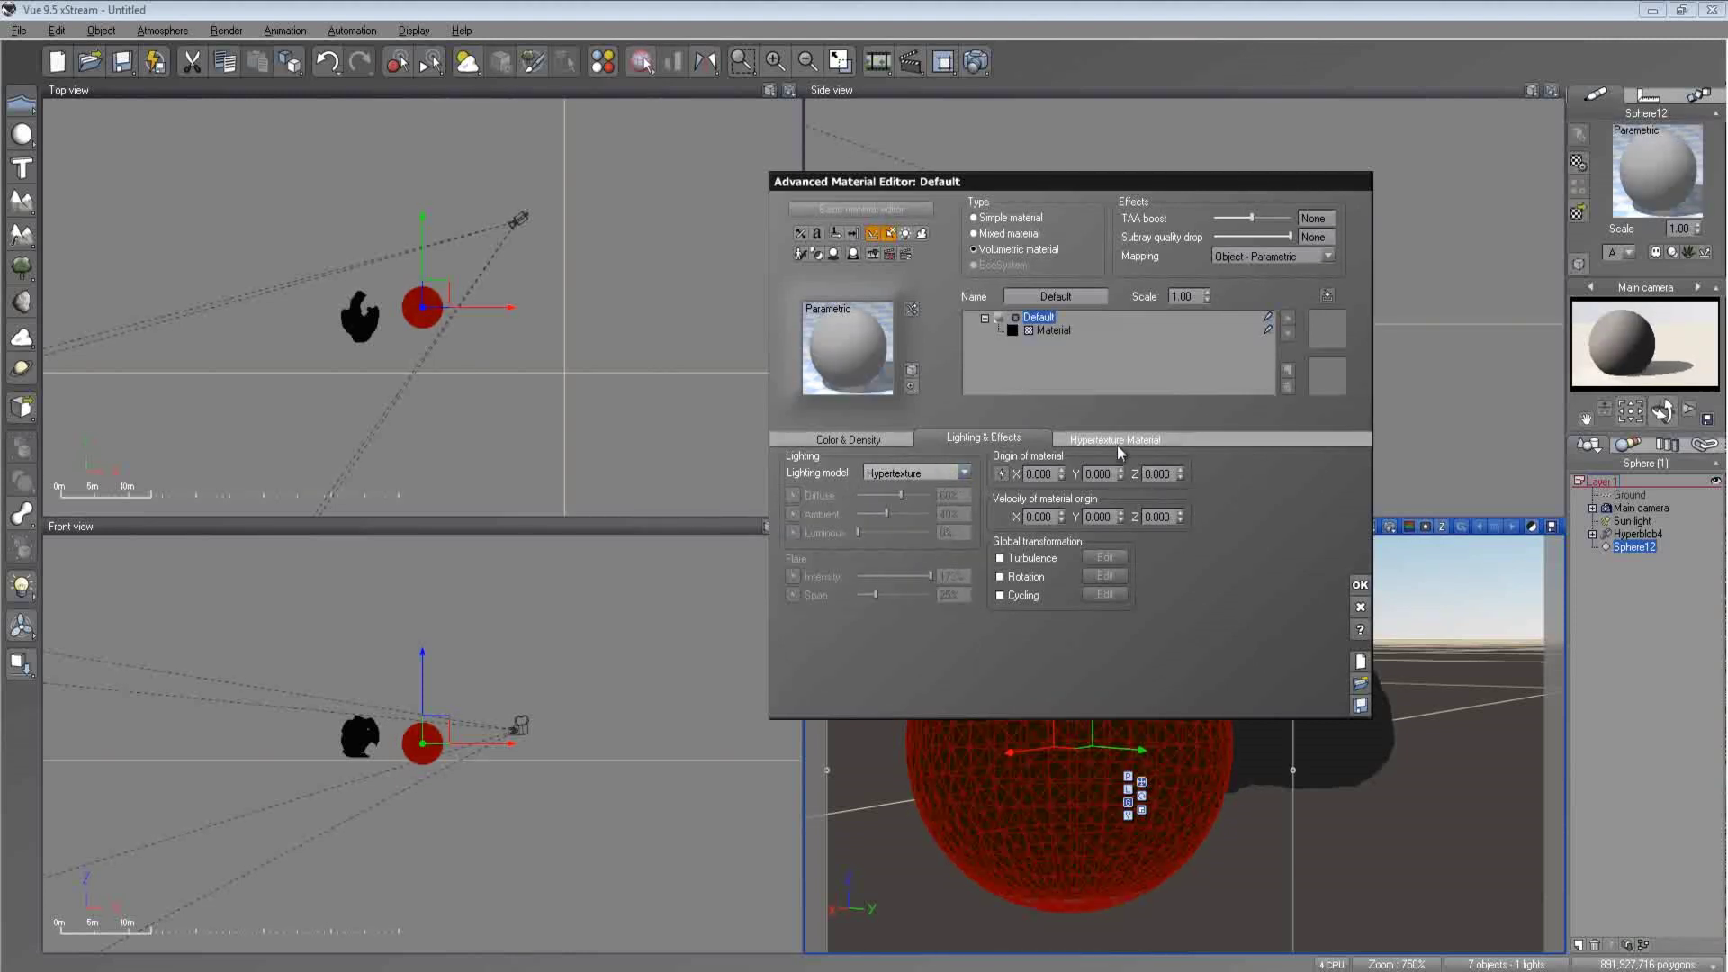
pyautogui.click(853, 437)
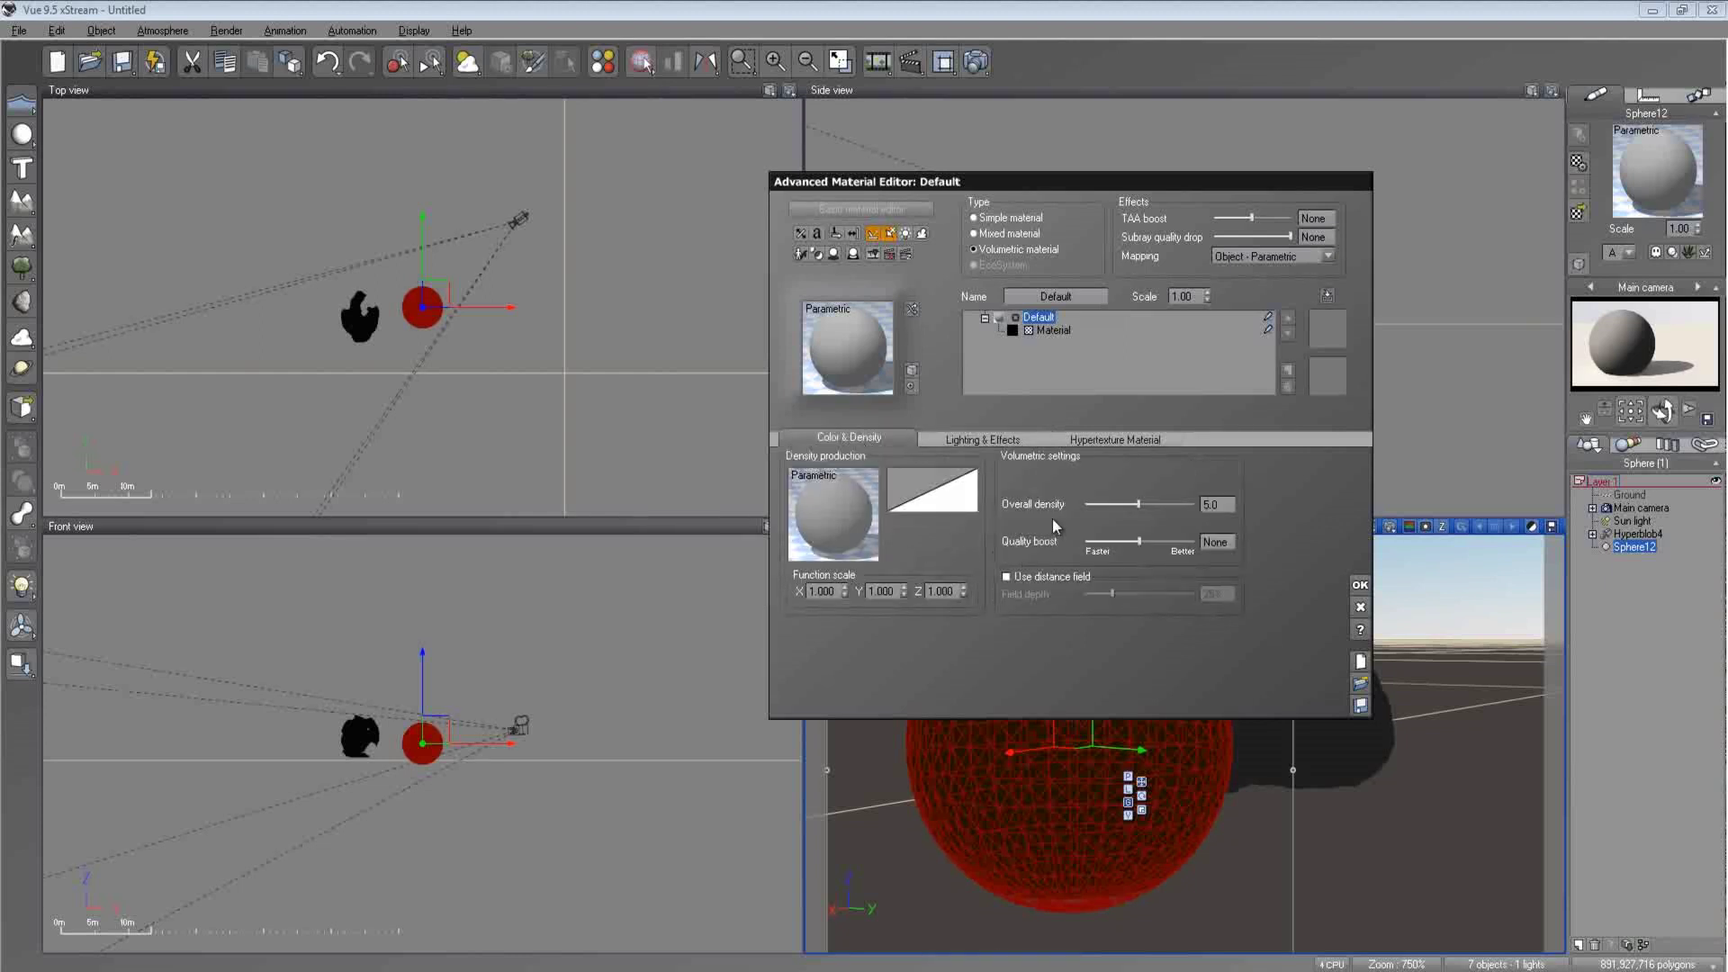
# - Set the density production function to the Complex Sedimentary Rock fractal from the Fractals collection
pyautogui.click(844, 513)
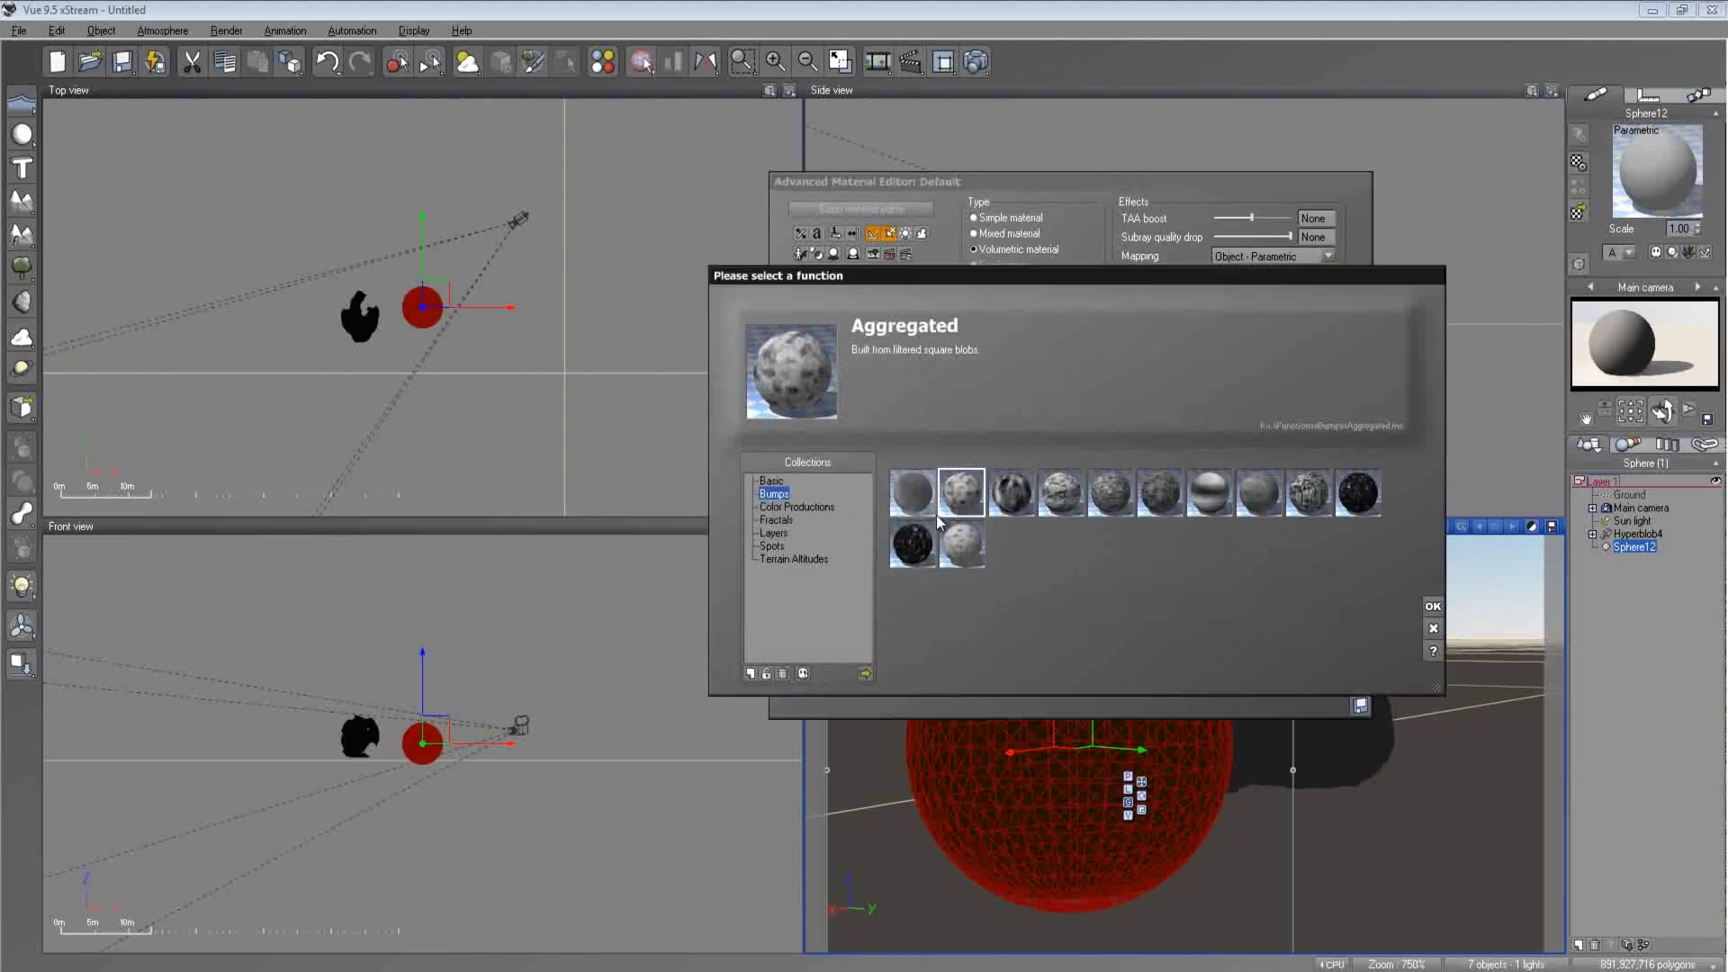
pyautogui.click(796, 508)
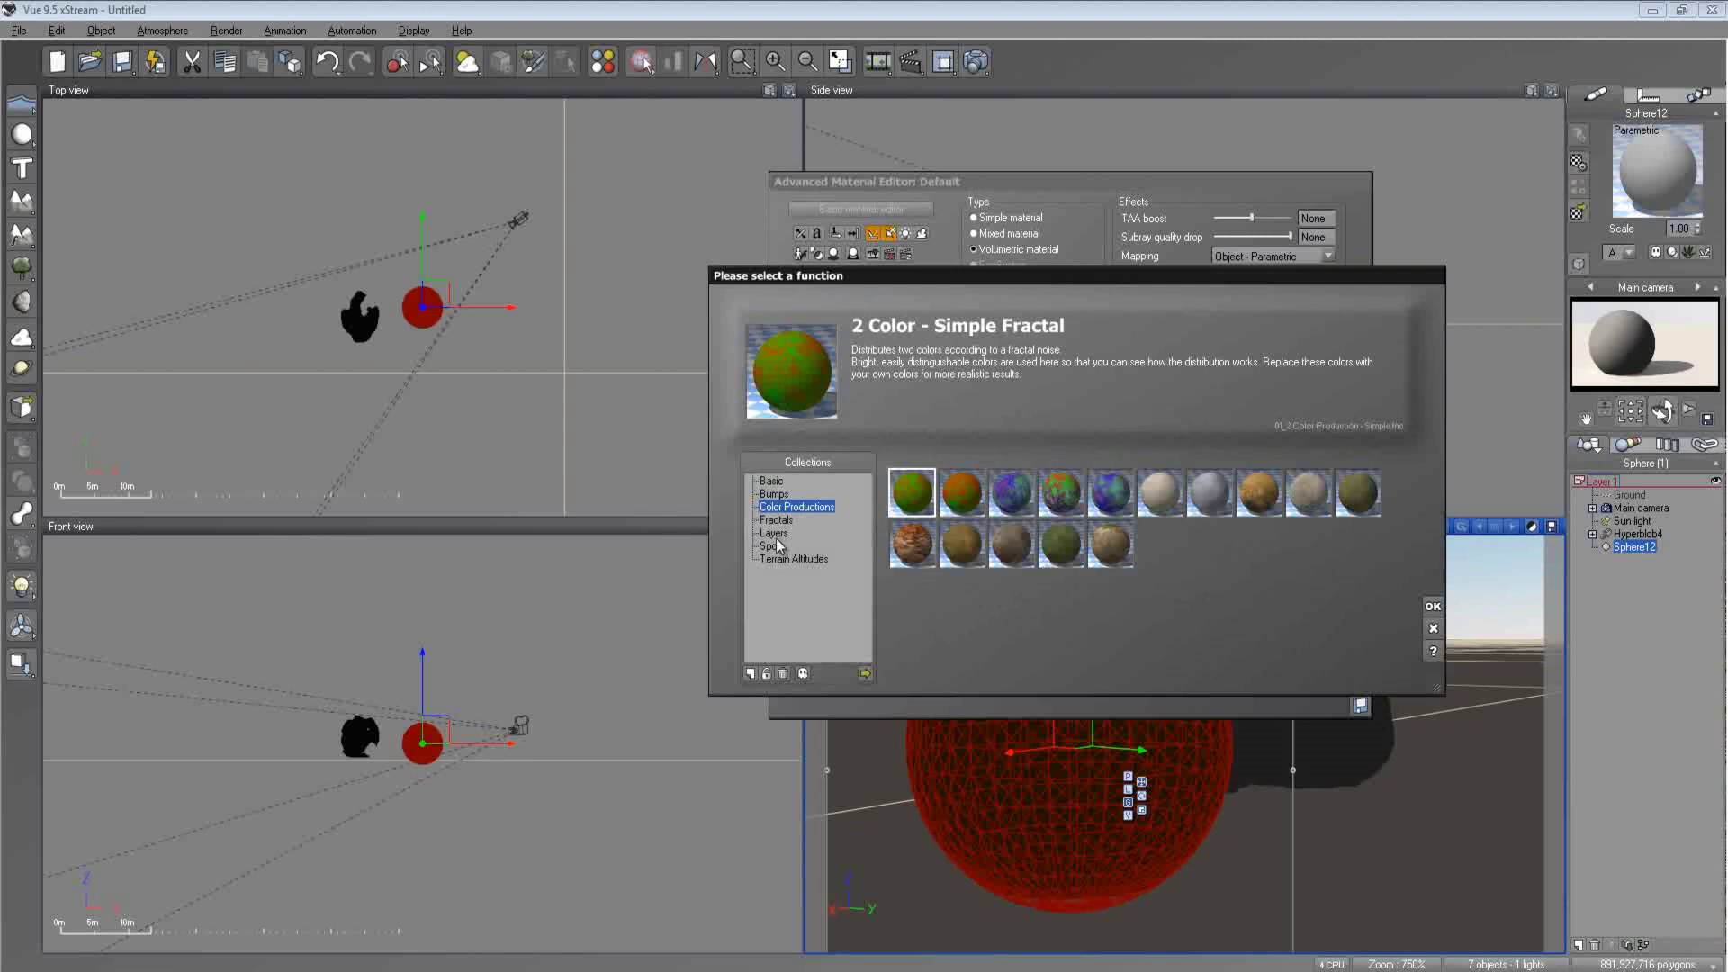
pyautogui.click(775, 558)
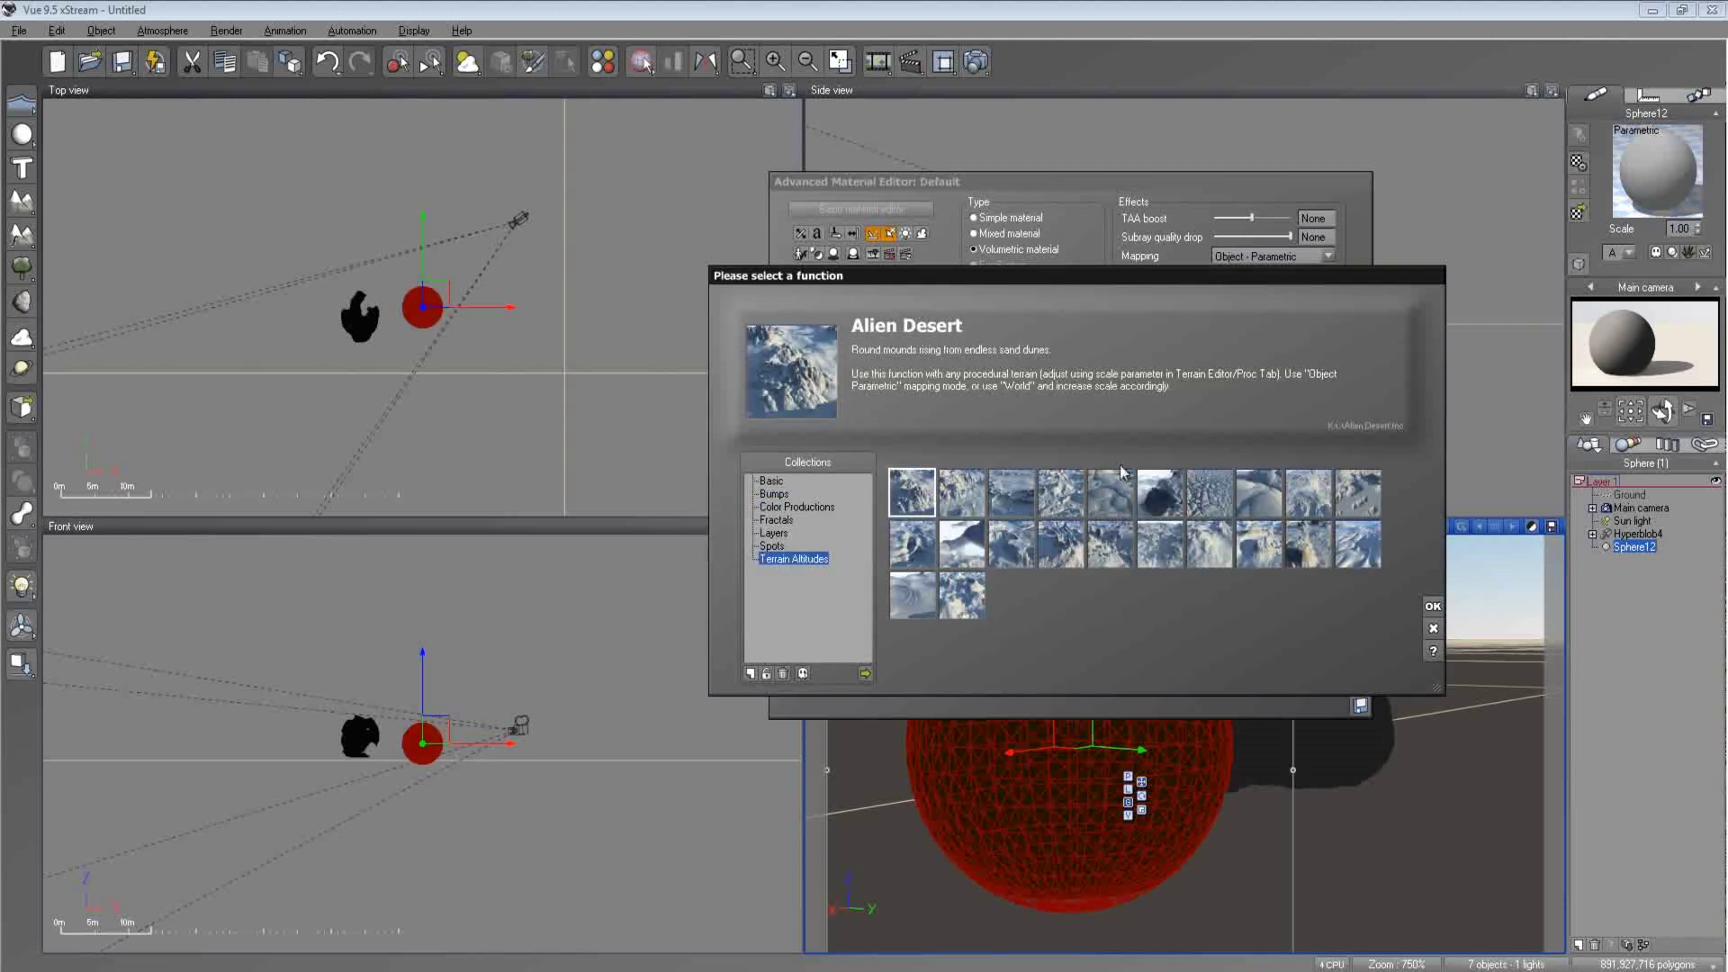
pyautogui.click(773, 534)
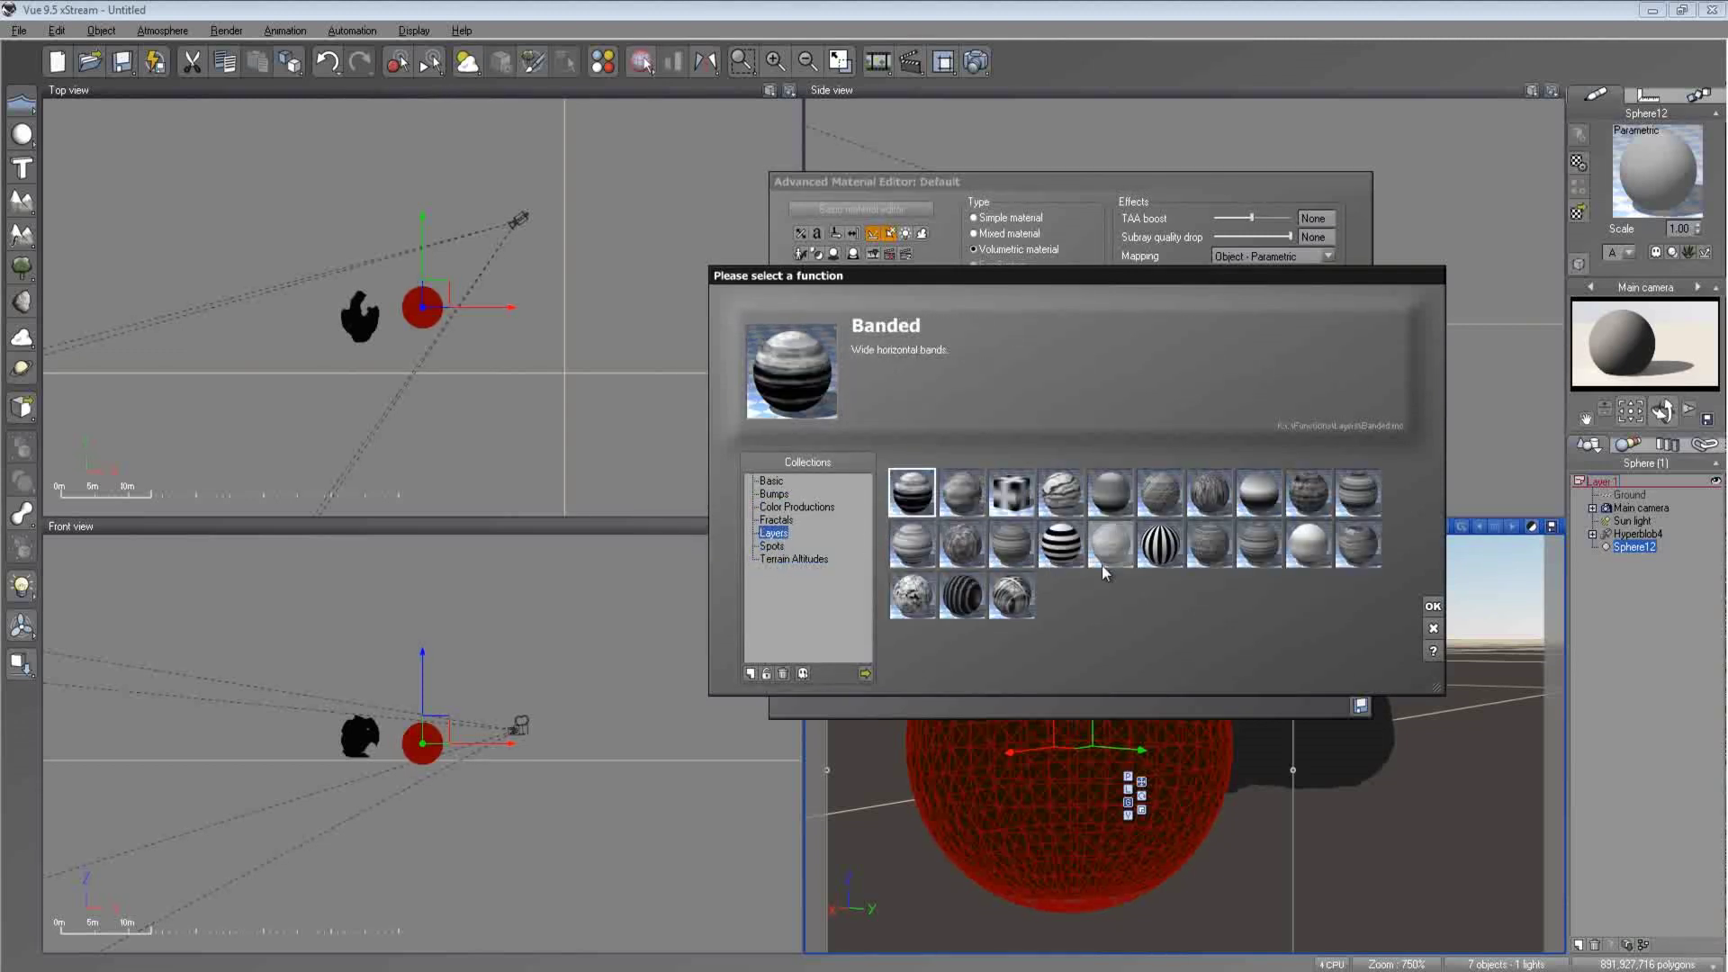
pyautogui.click(906, 605)
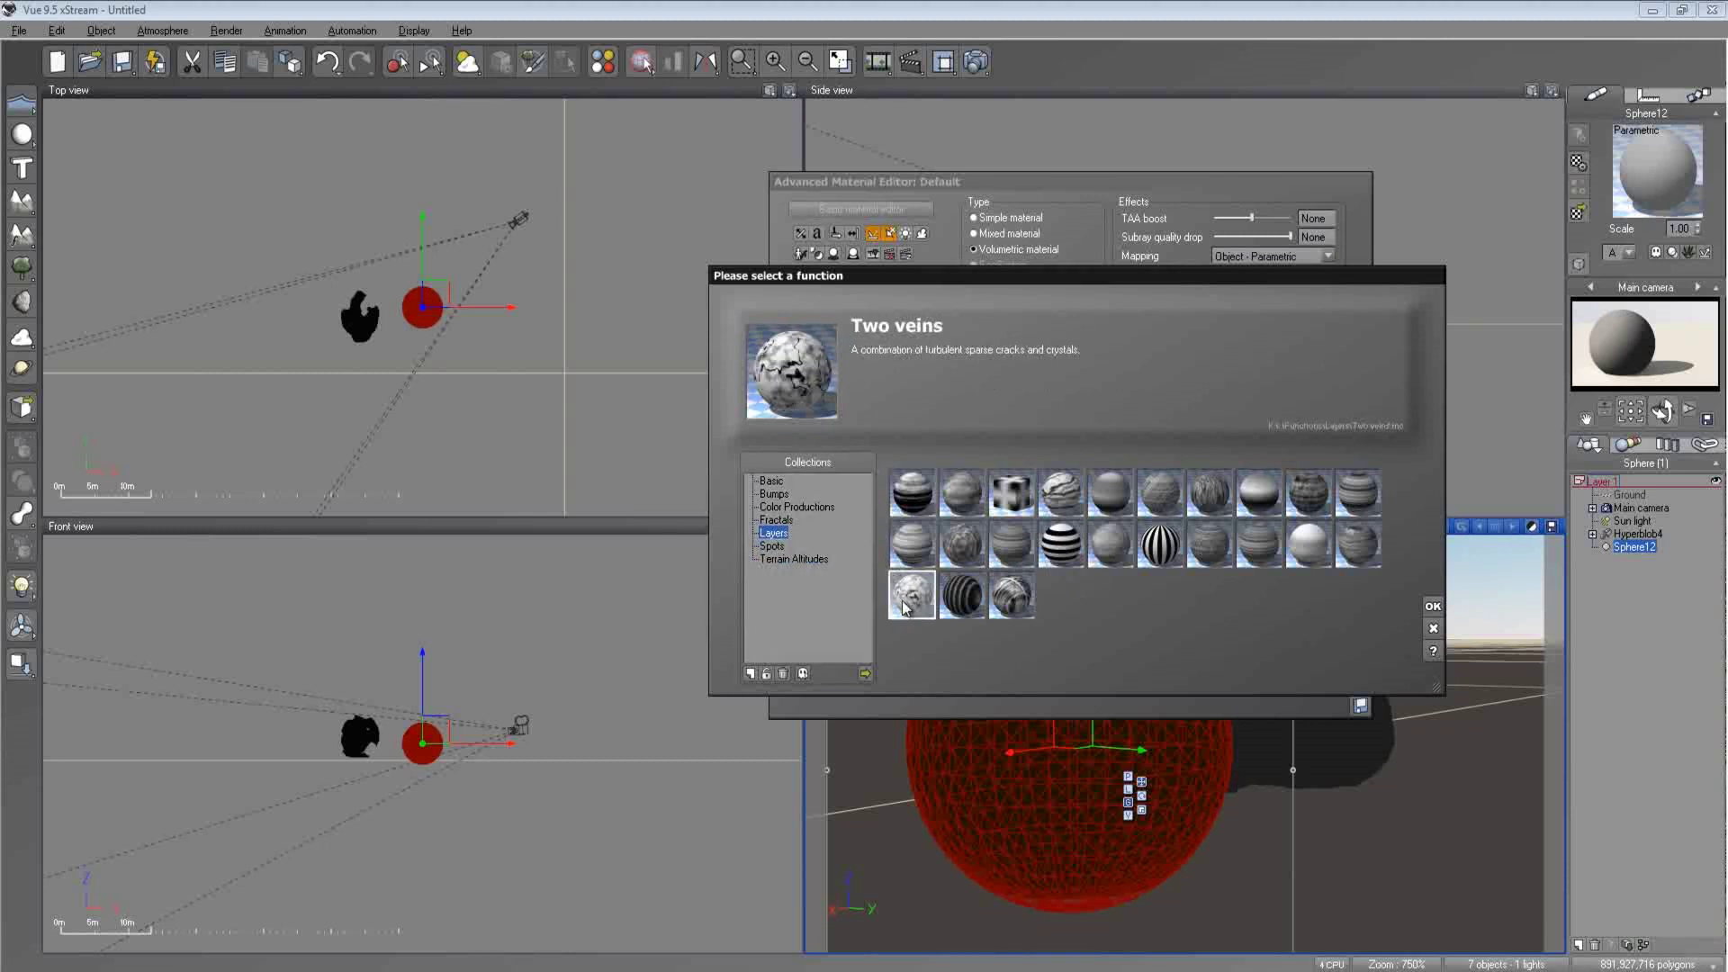
pyautogui.click(1208, 491)
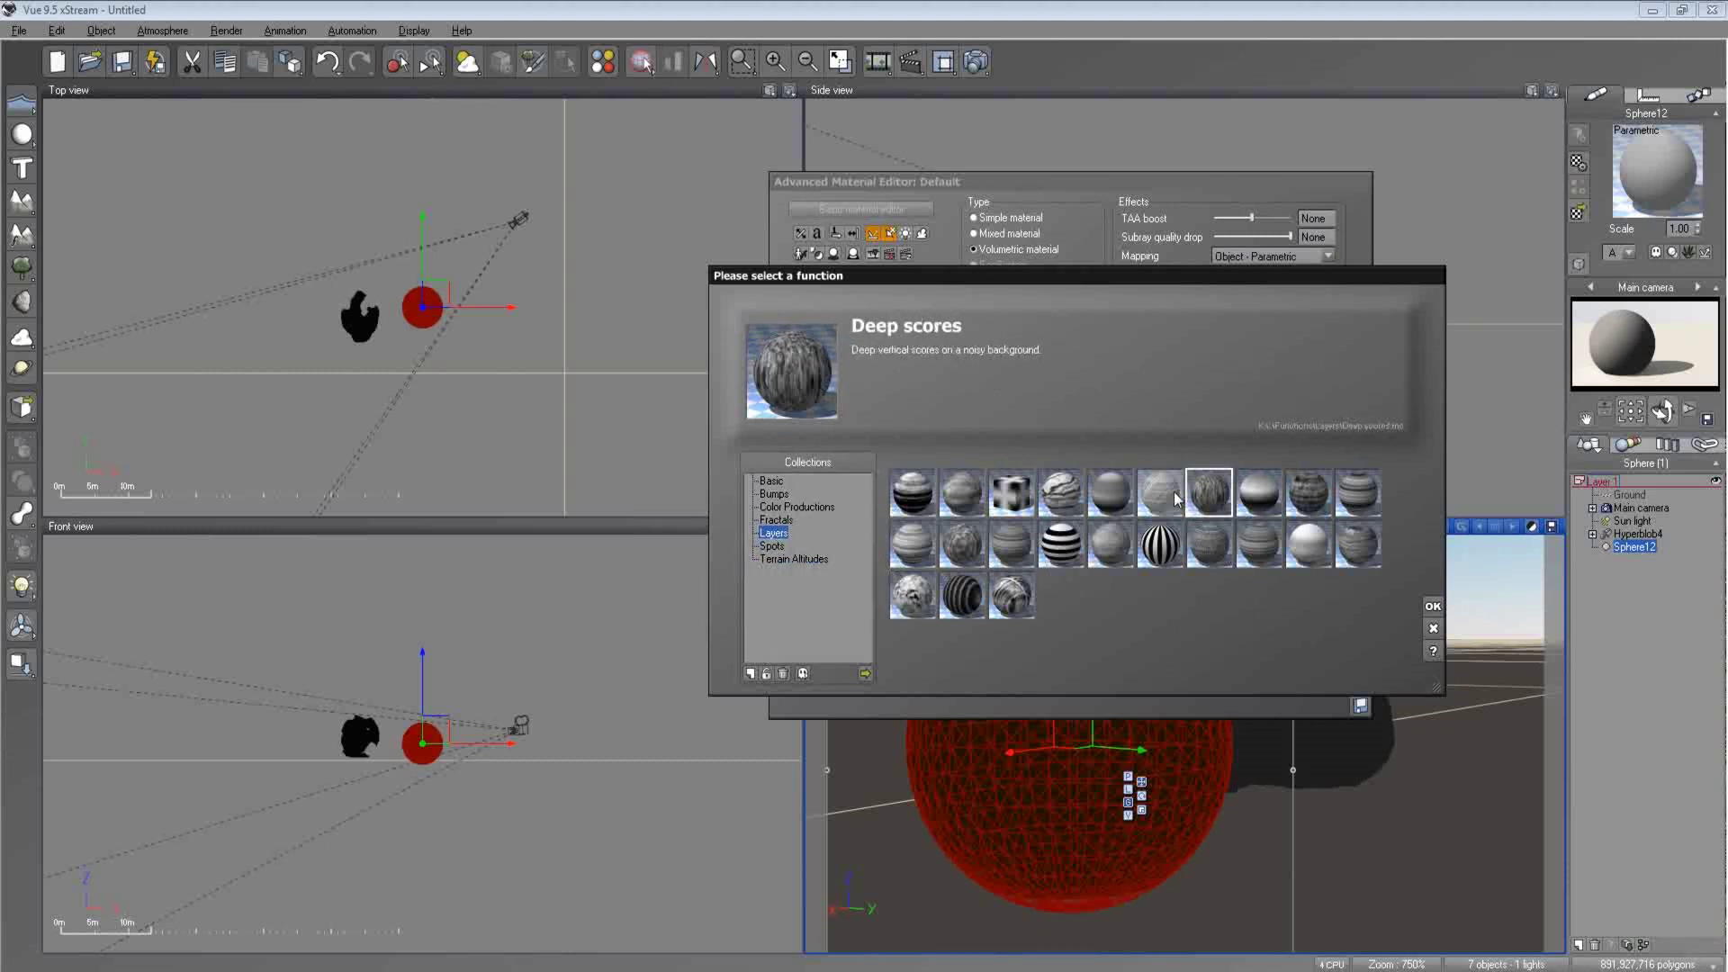
pyautogui.click(775, 520)
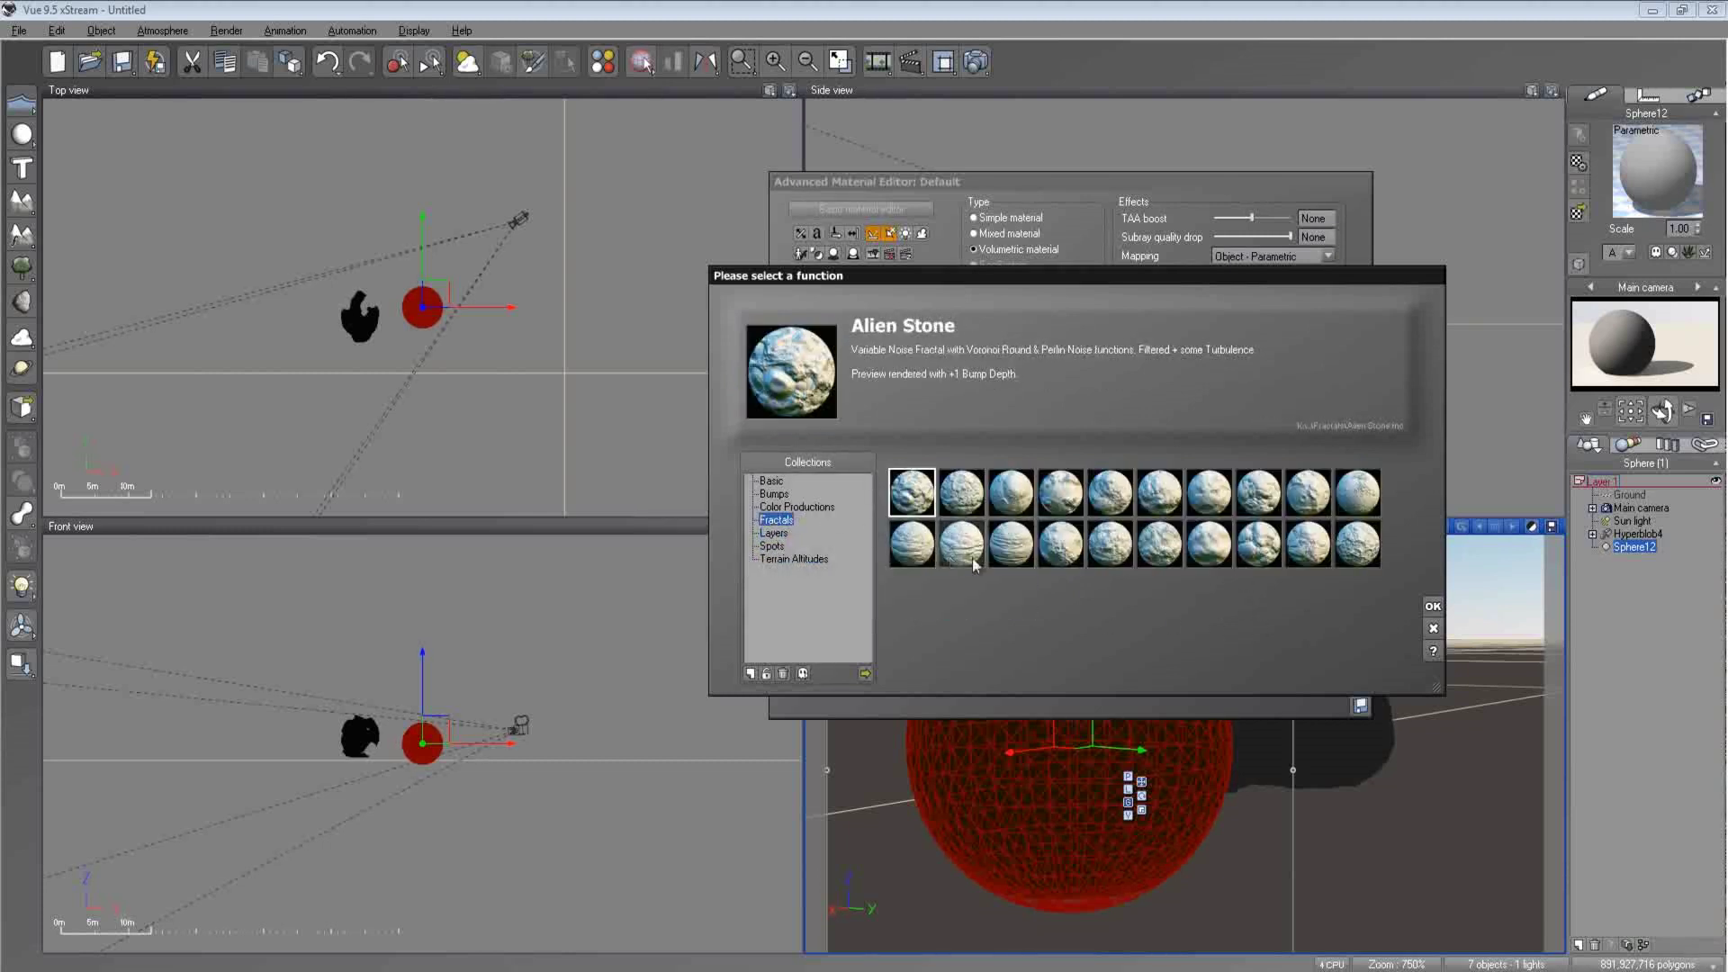
pyautogui.click(1067, 504)
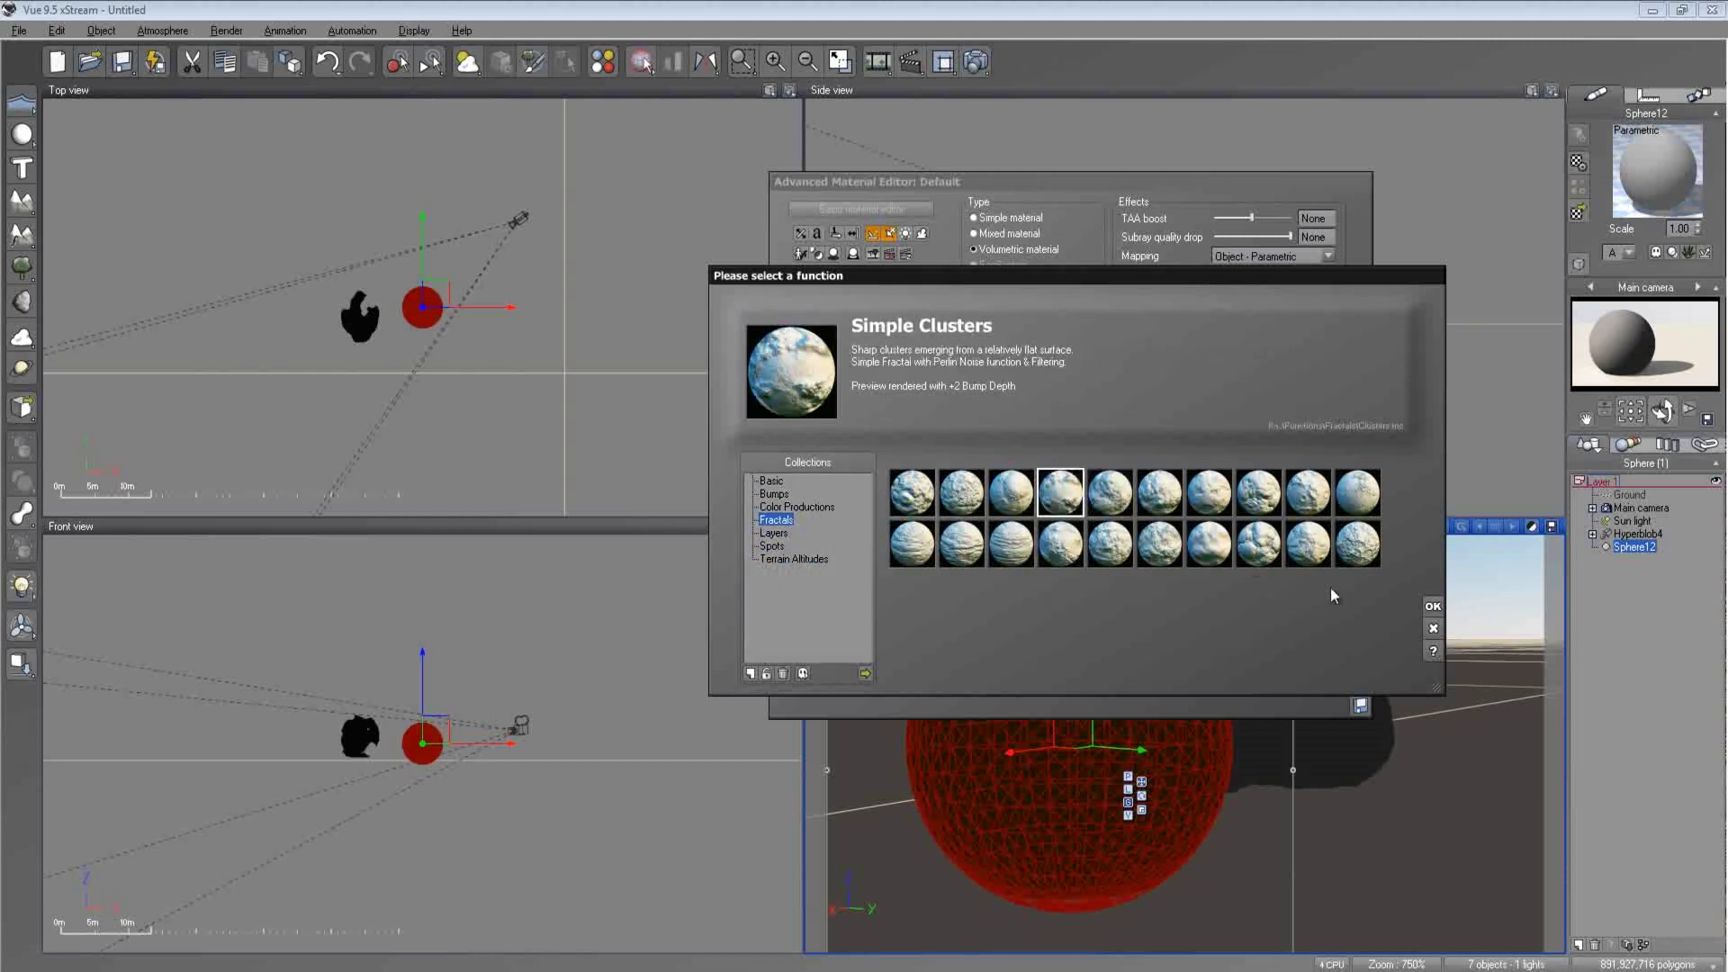
pyautogui.click(961, 542)
pyautogui.click(1432, 606)
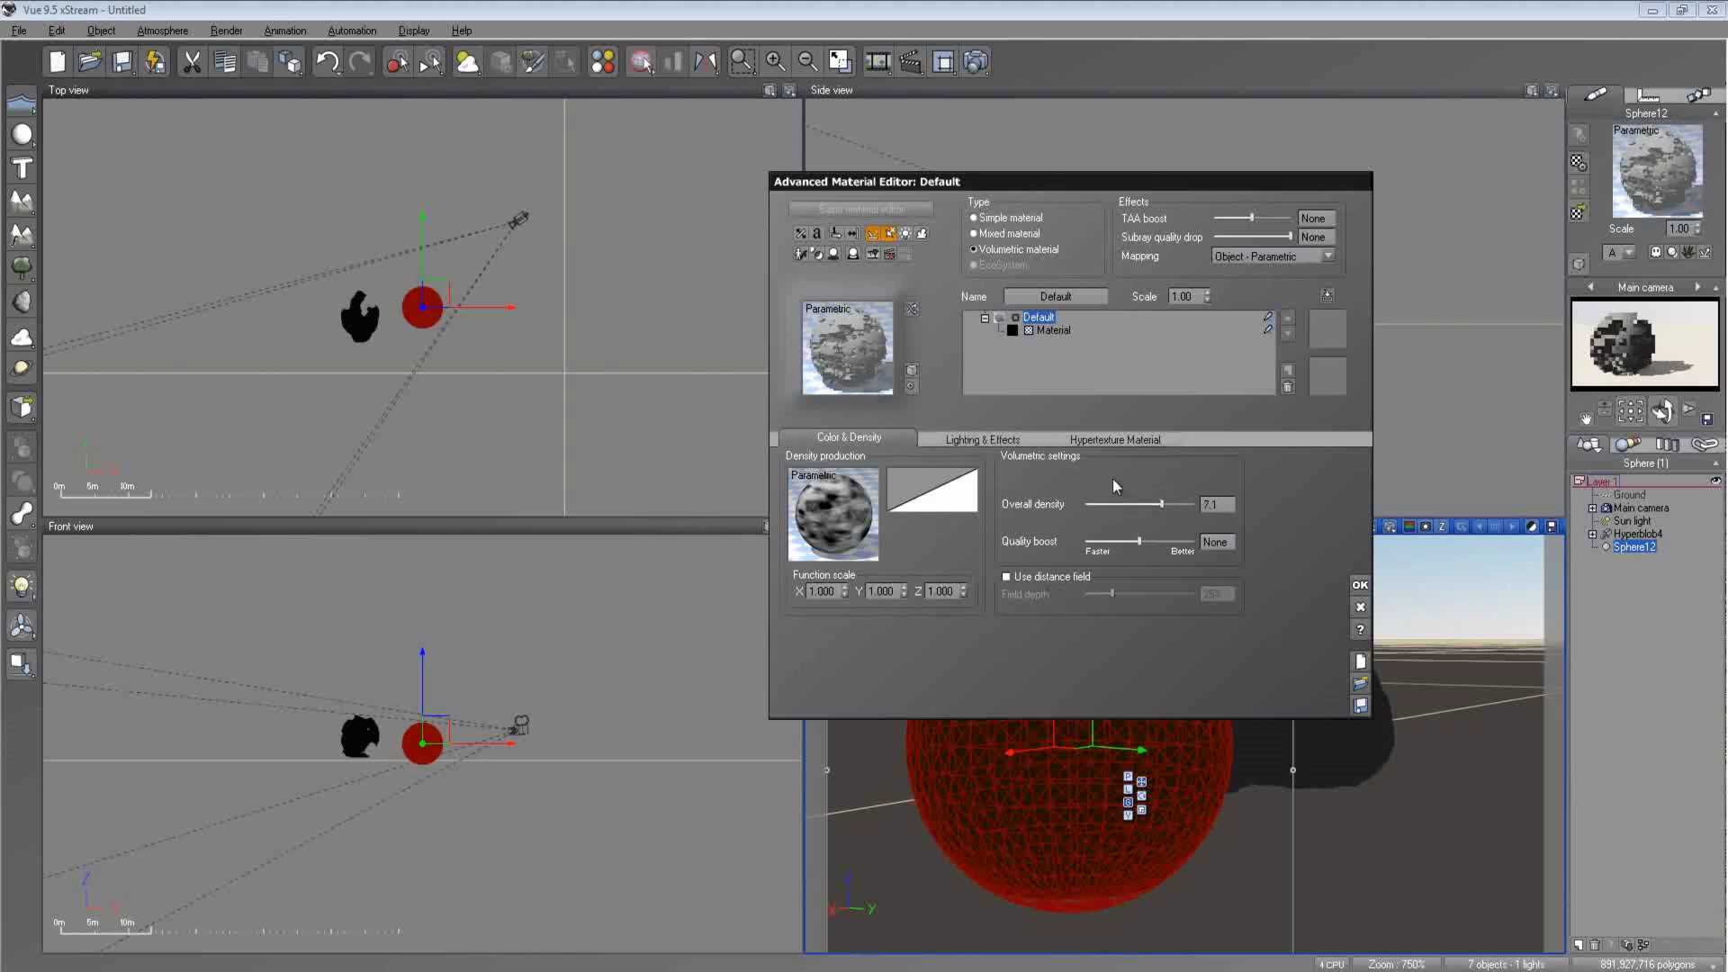
# - Turn on Use distance field and try field depths, settling at 34%, with density near 6.3
pyautogui.moveTo(1161, 501); pyautogui.dragTo(1156, 504)
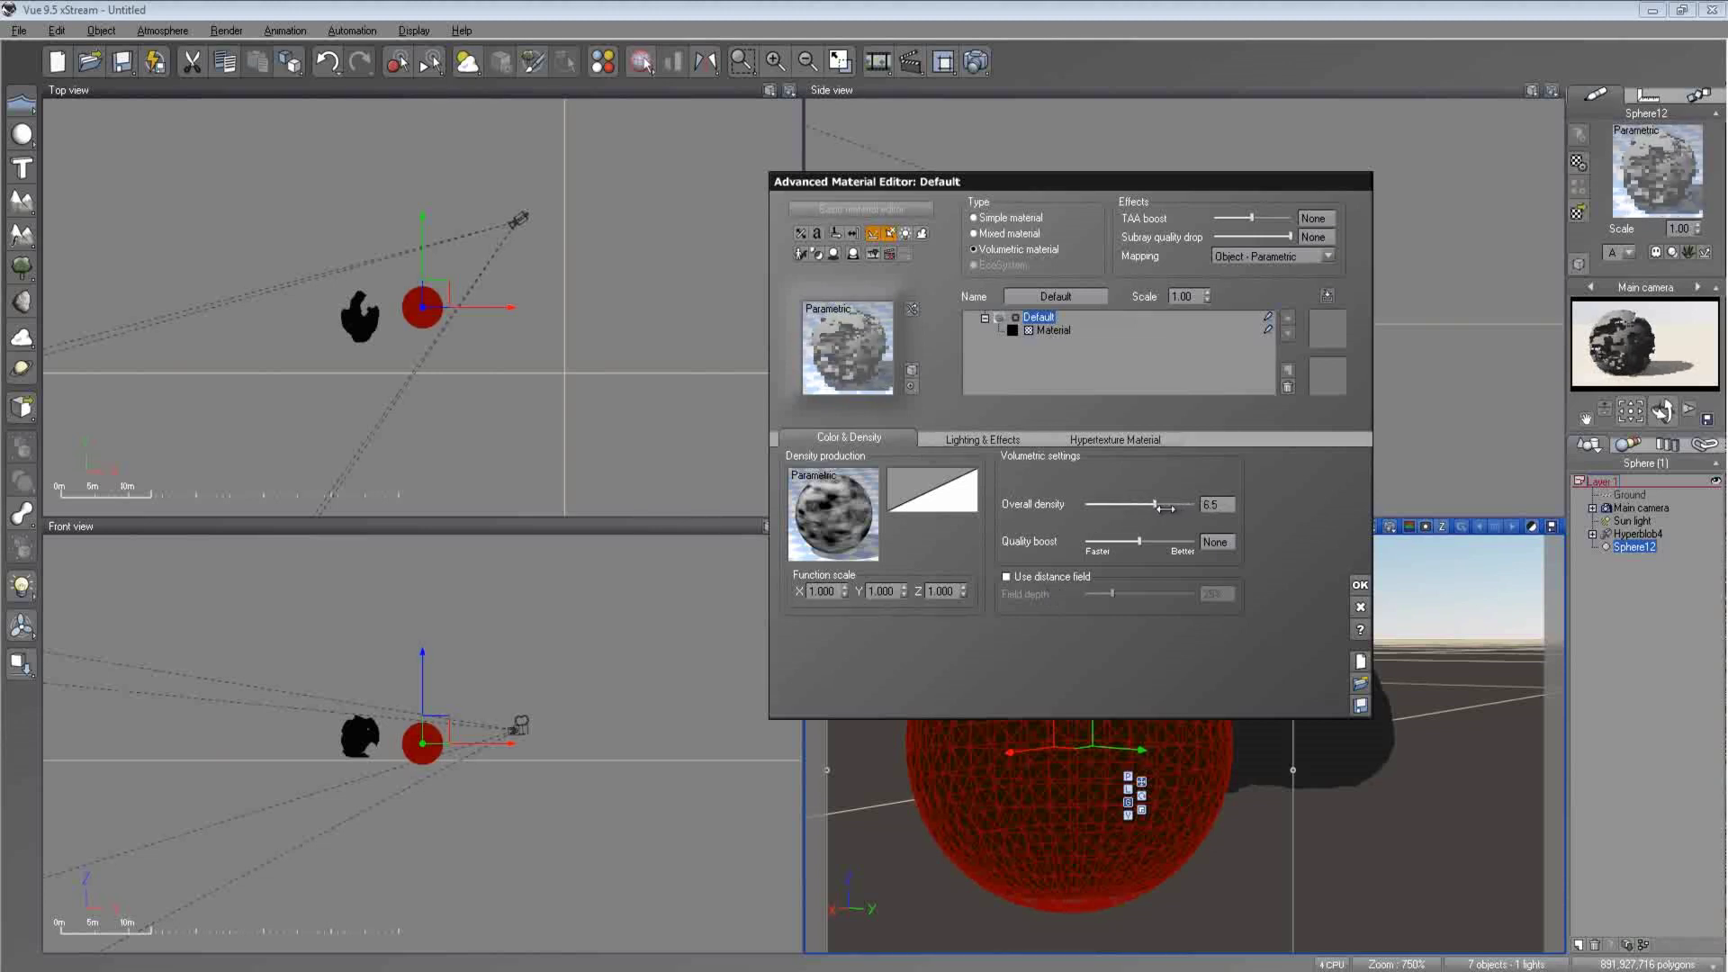
pyautogui.moveTo(1165, 508); pyautogui.dragTo(1164, 508)
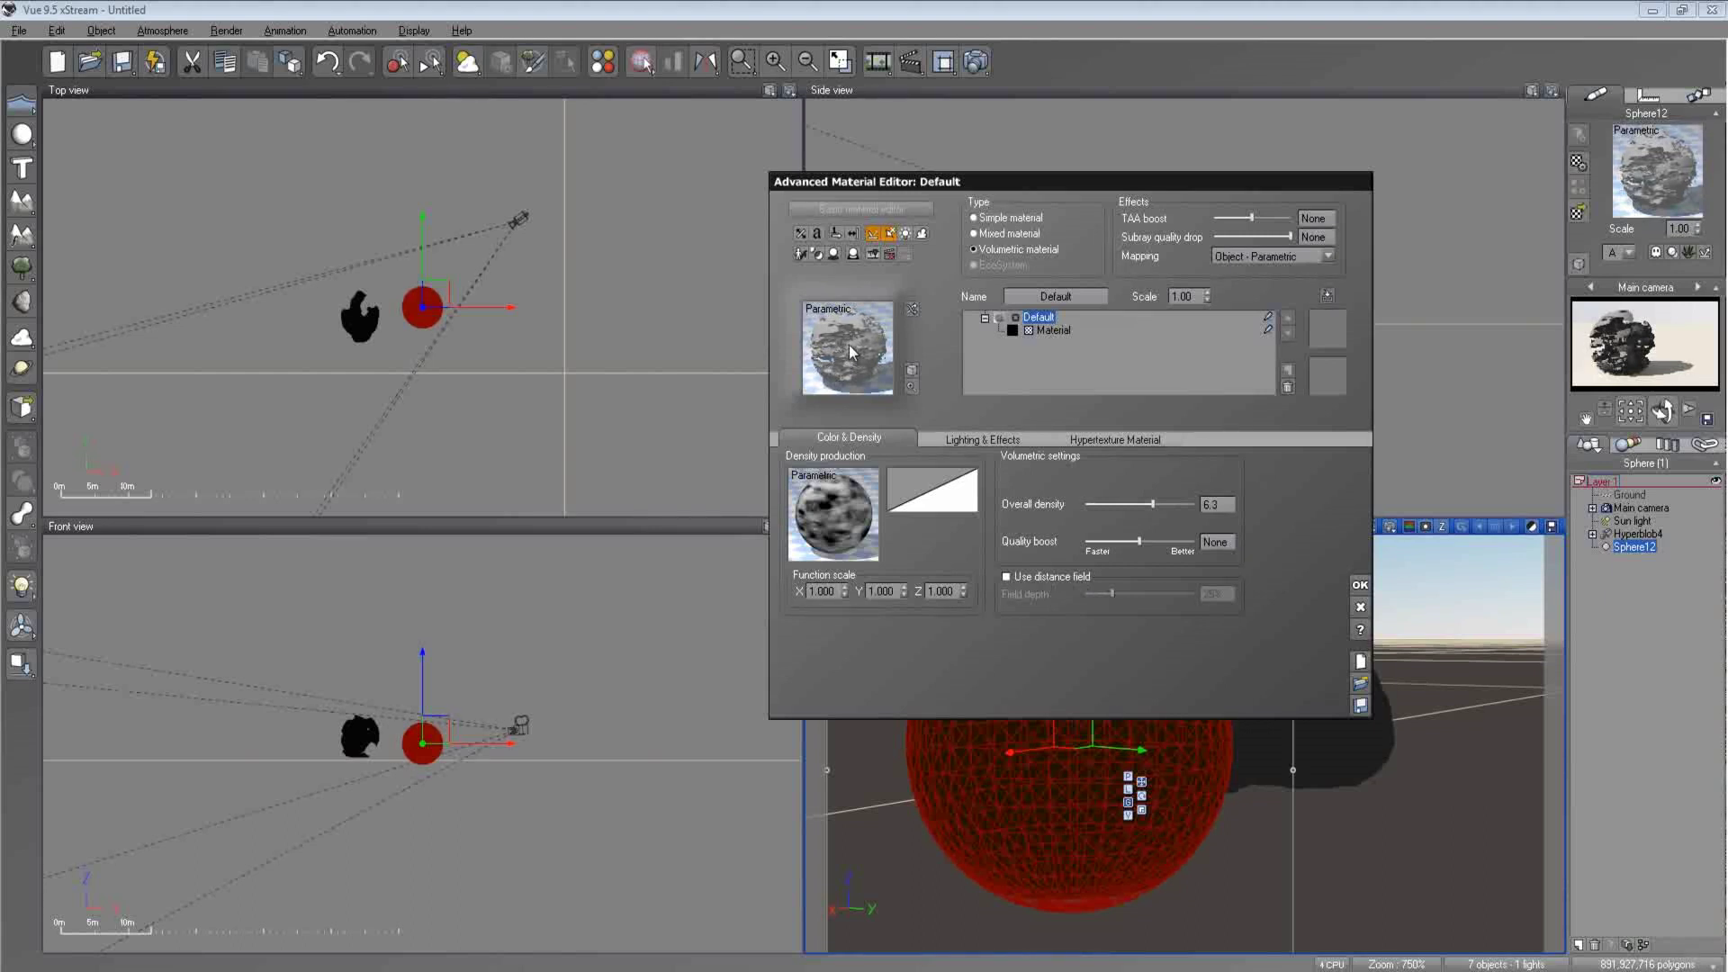
pyautogui.click(1006, 575)
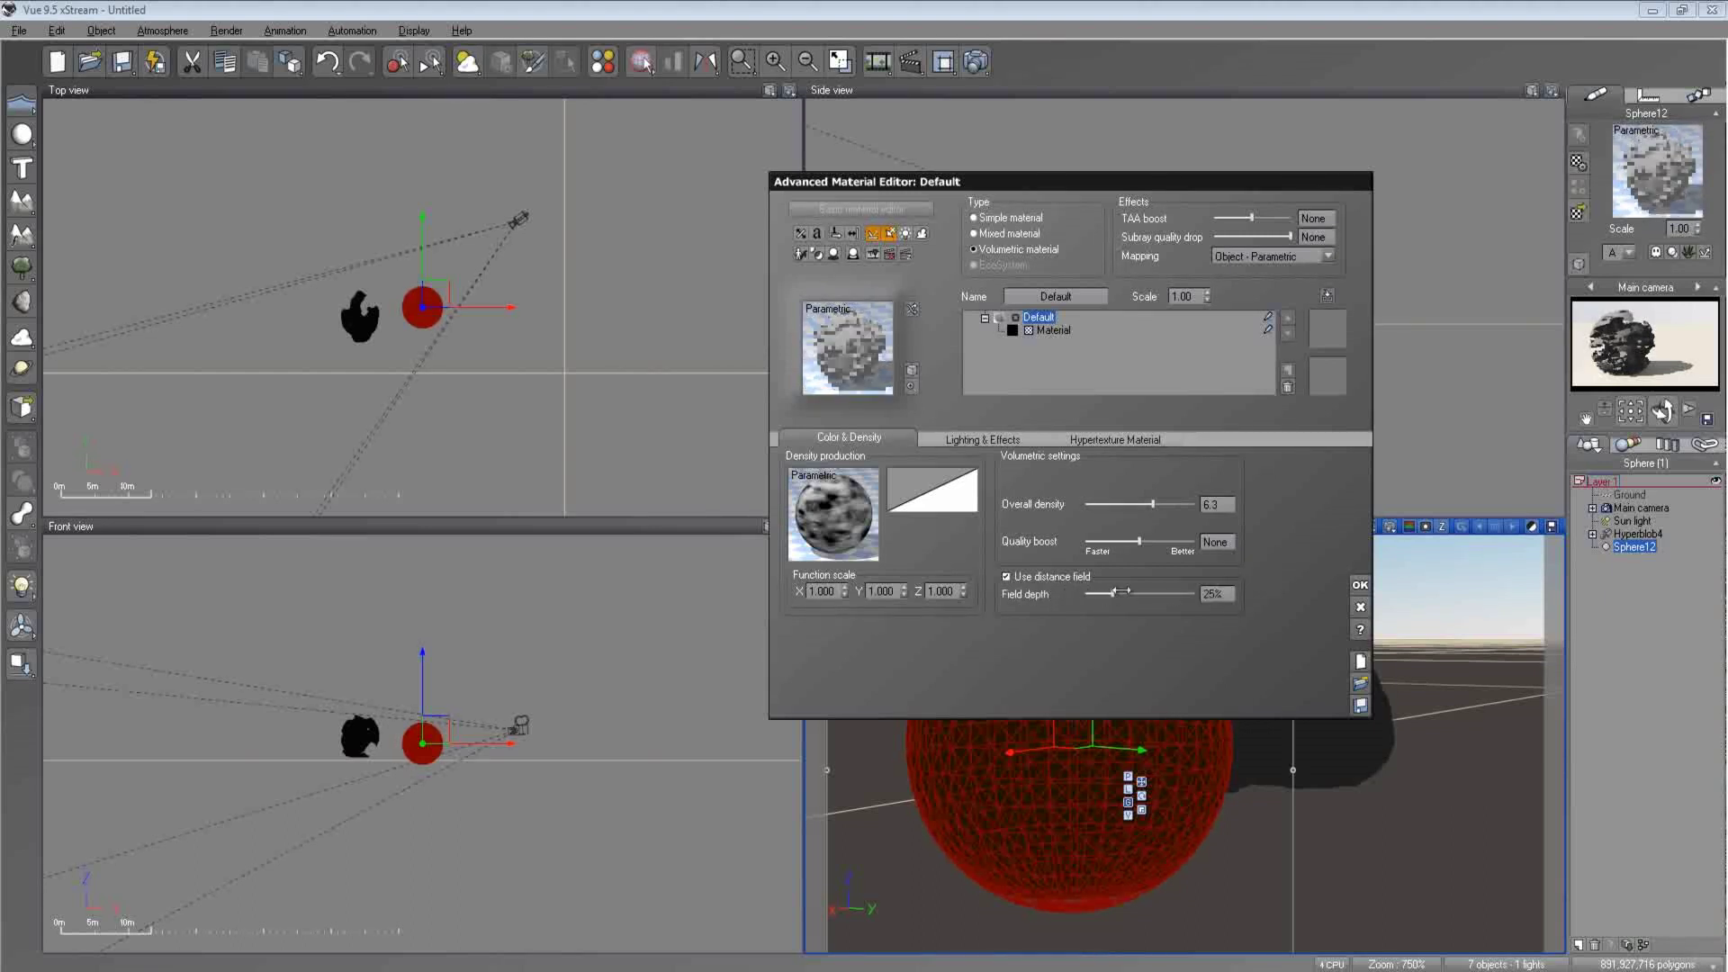
pyautogui.moveTo(1113, 592); pyautogui.dragTo(1091, 593)
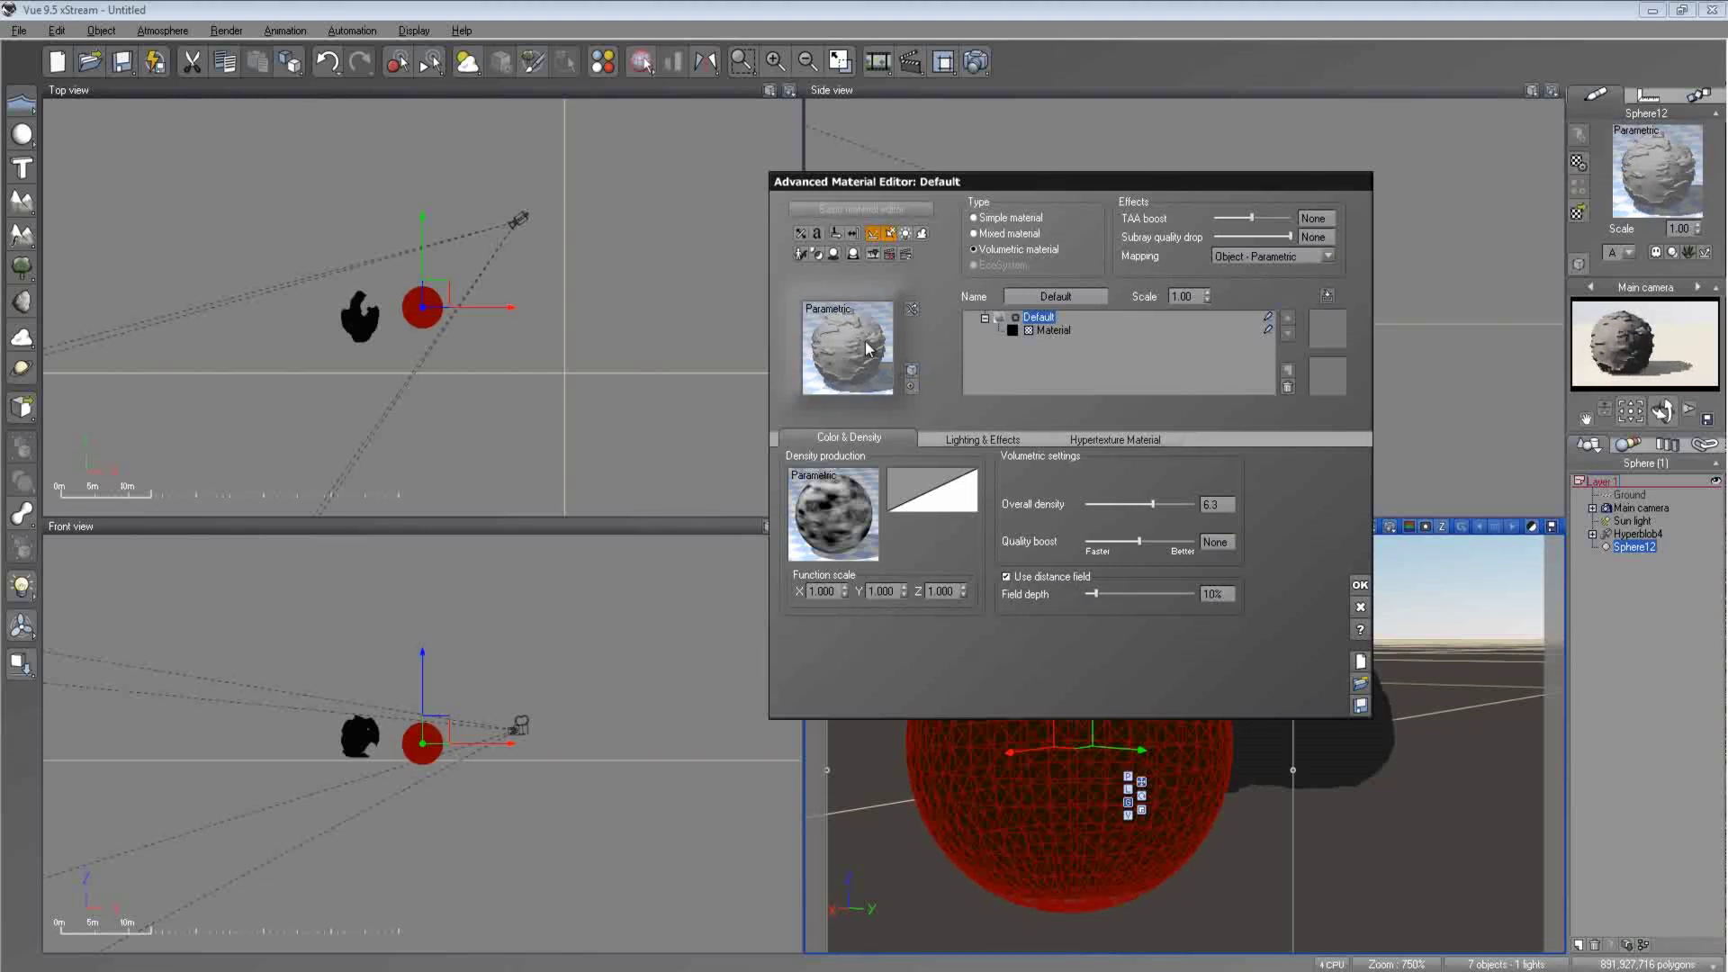
pyautogui.moveTo(1145, 593); pyautogui.dragTo(1192, 594)
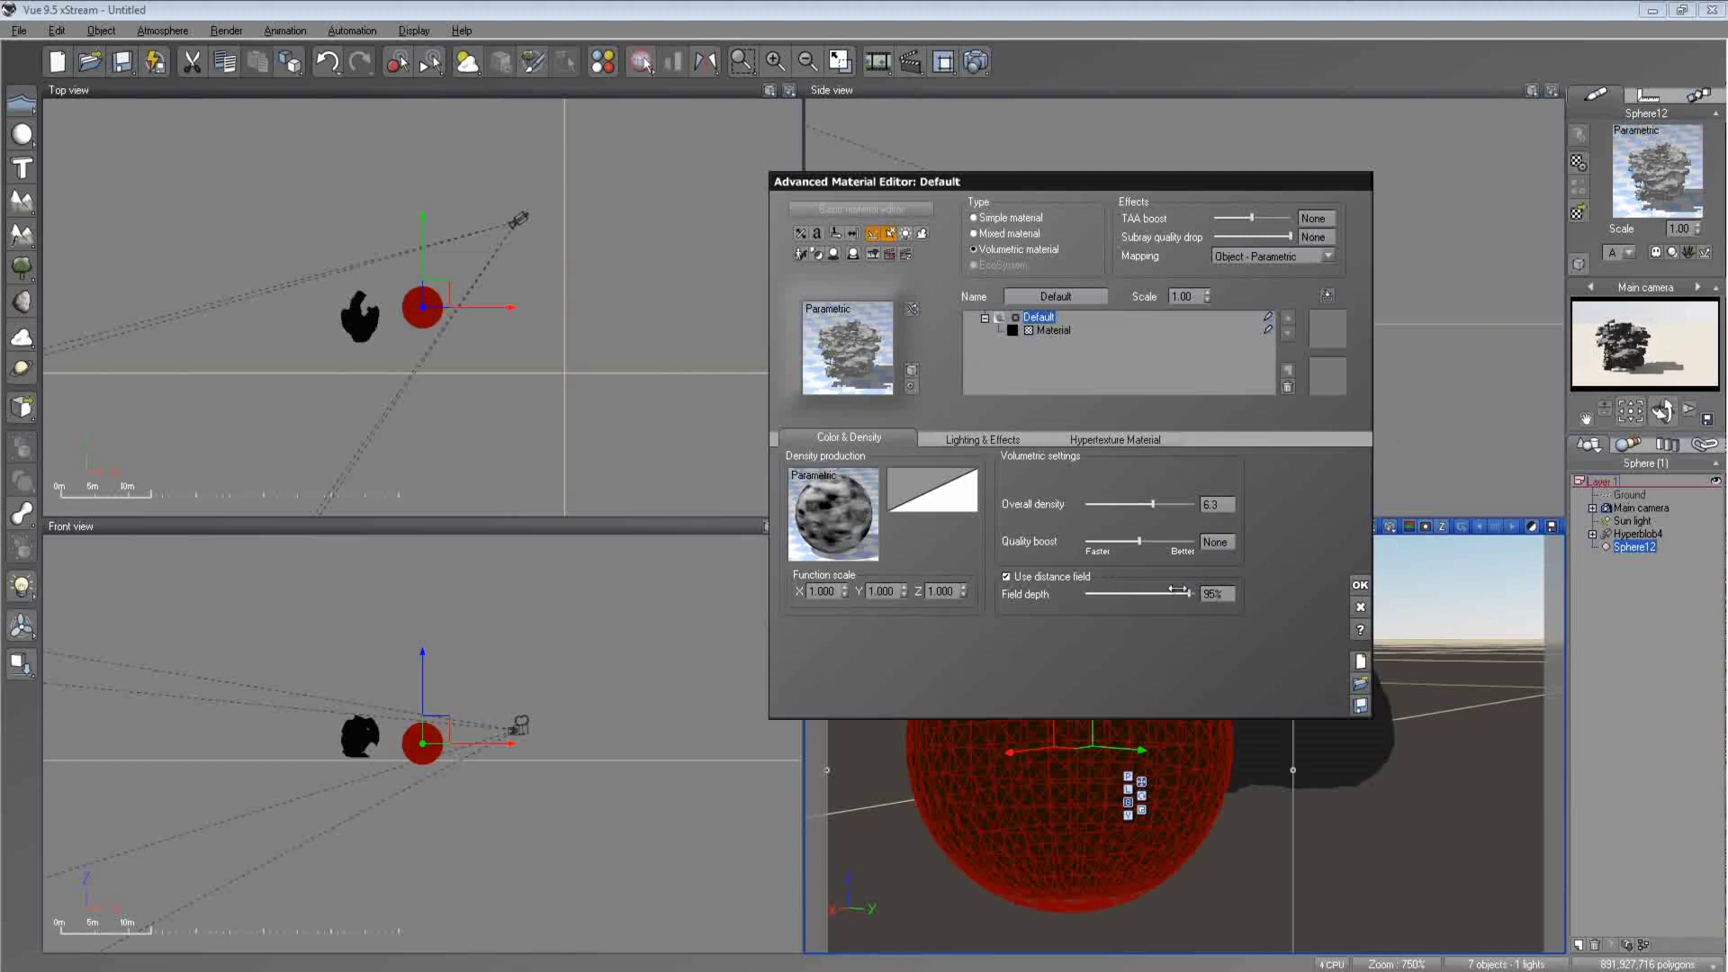
pyautogui.moveTo(1190, 593); pyautogui.dragTo(1116, 592)
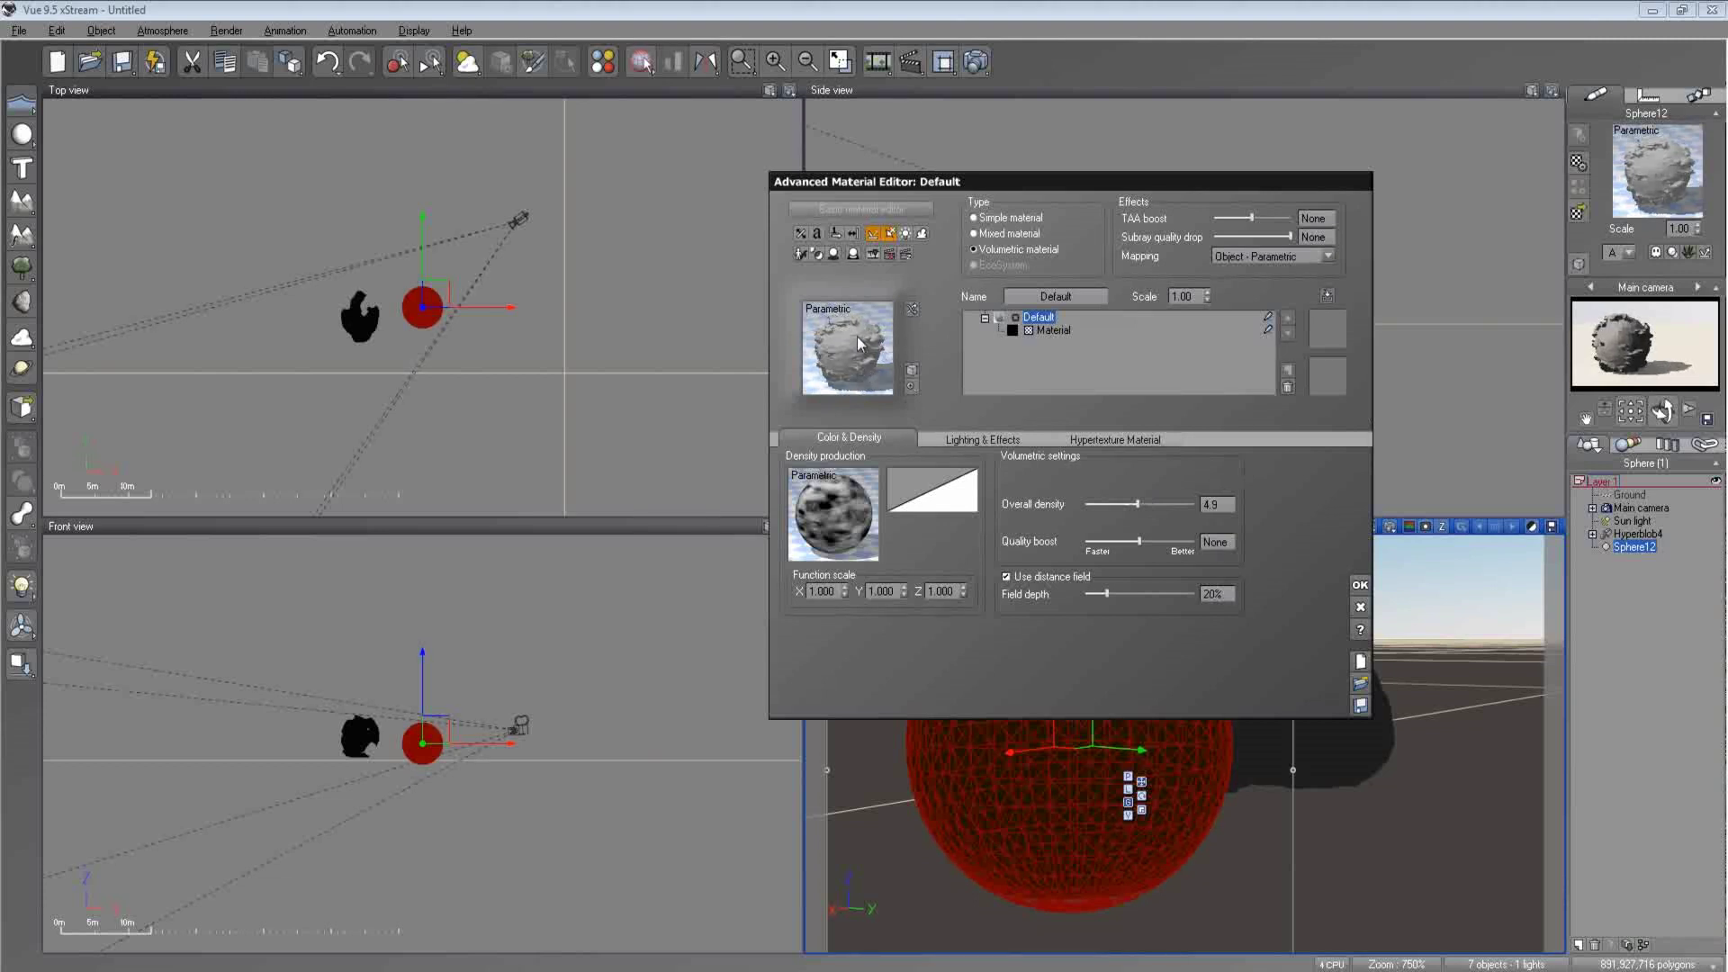
# - Set the overall density to 8.0
pyautogui.moveTo(1153, 500); pyautogui.dragTo(1120, 502)
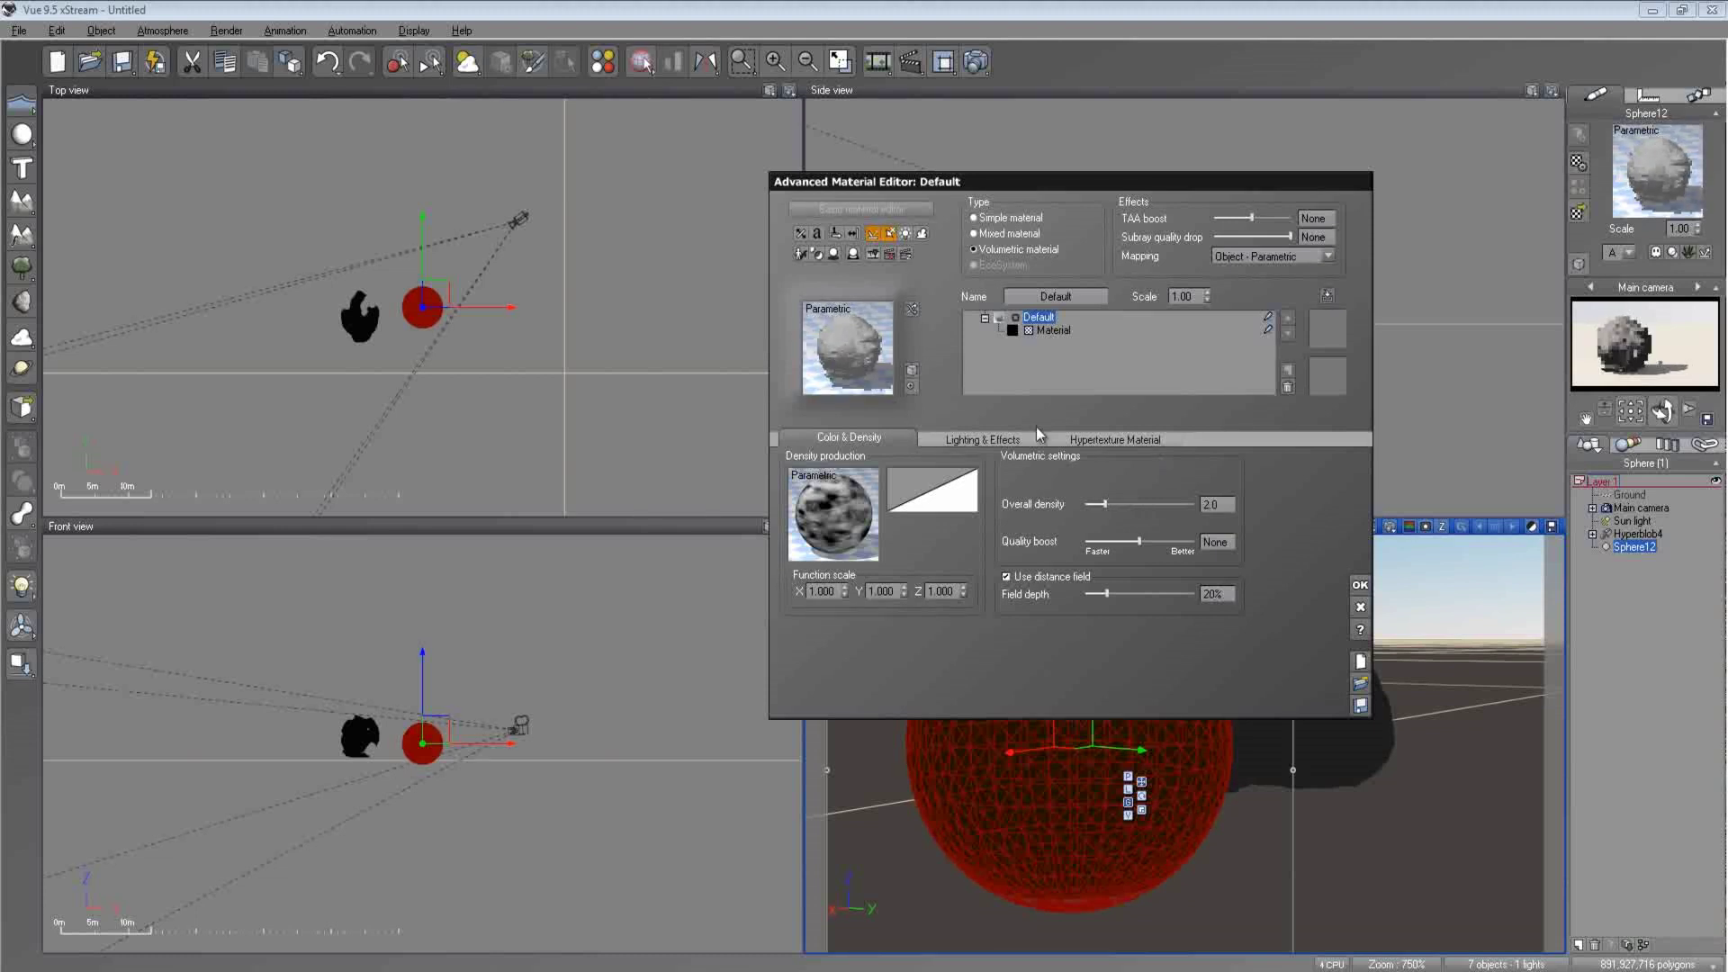
pyautogui.moveTo(1104, 503); pyautogui.dragTo(1195, 503)
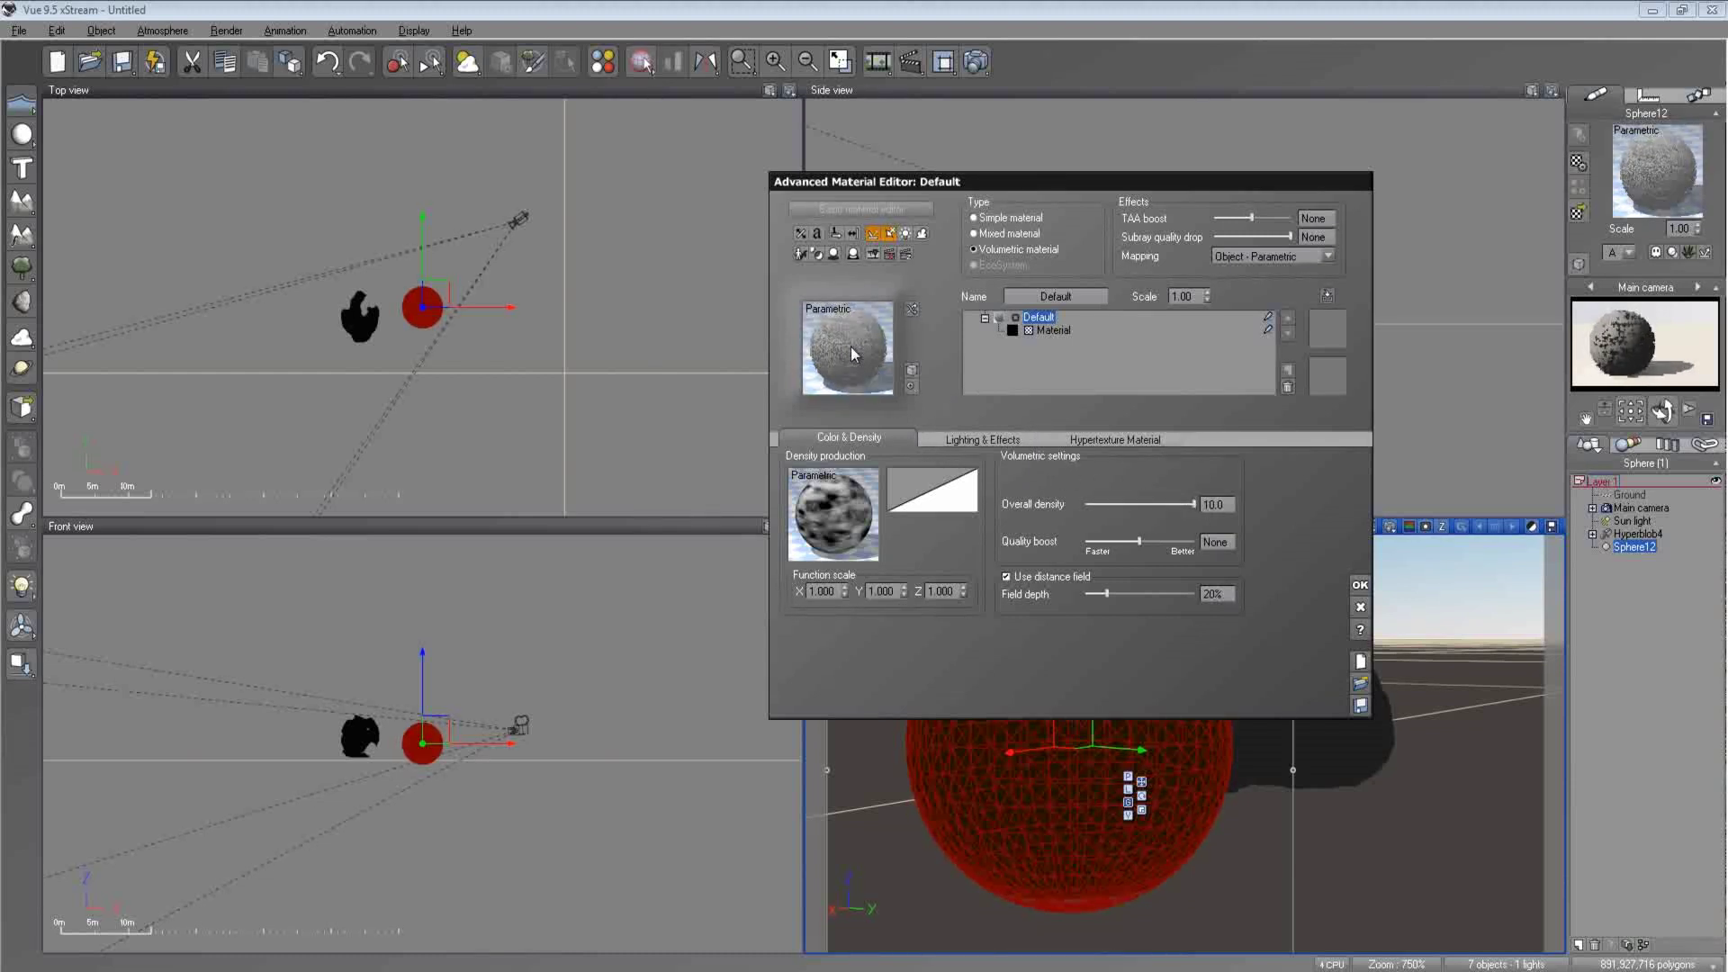
pyautogui.moveTo(1197, 503); pyautogui.dragTo(1169, 503)
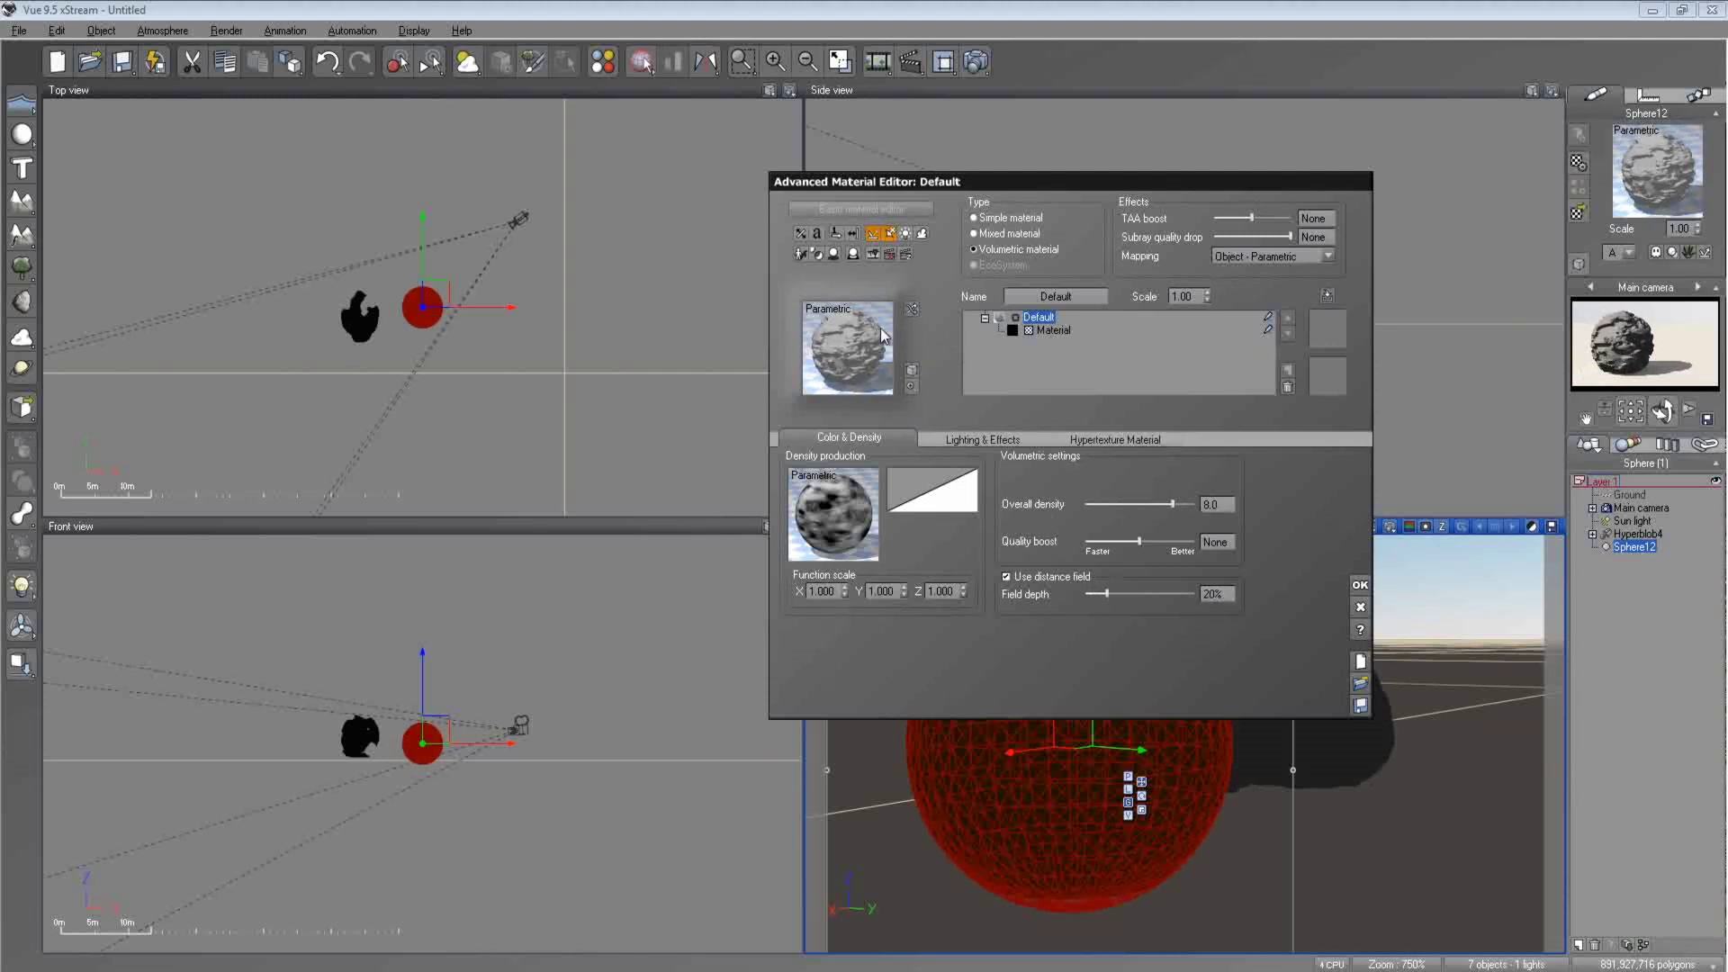
# - Raise the field depth to 85% and drop the overall density to 2.4
pyautogui.click(989, 439)
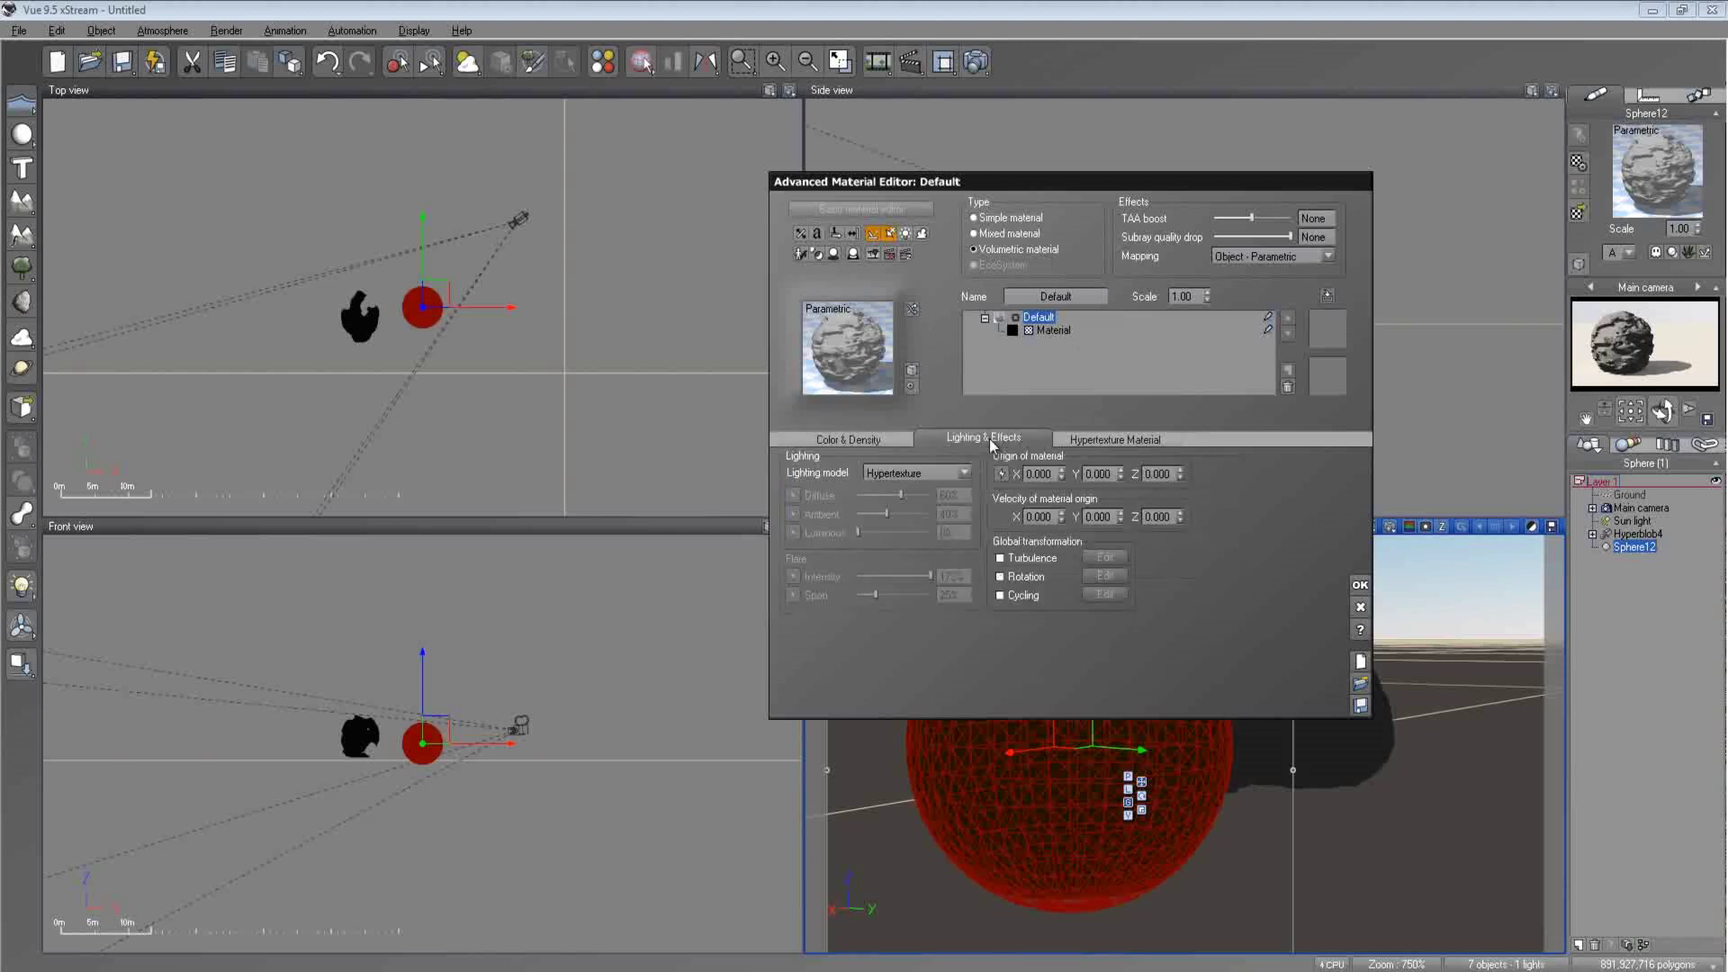
pyautogui.click(870, 443)
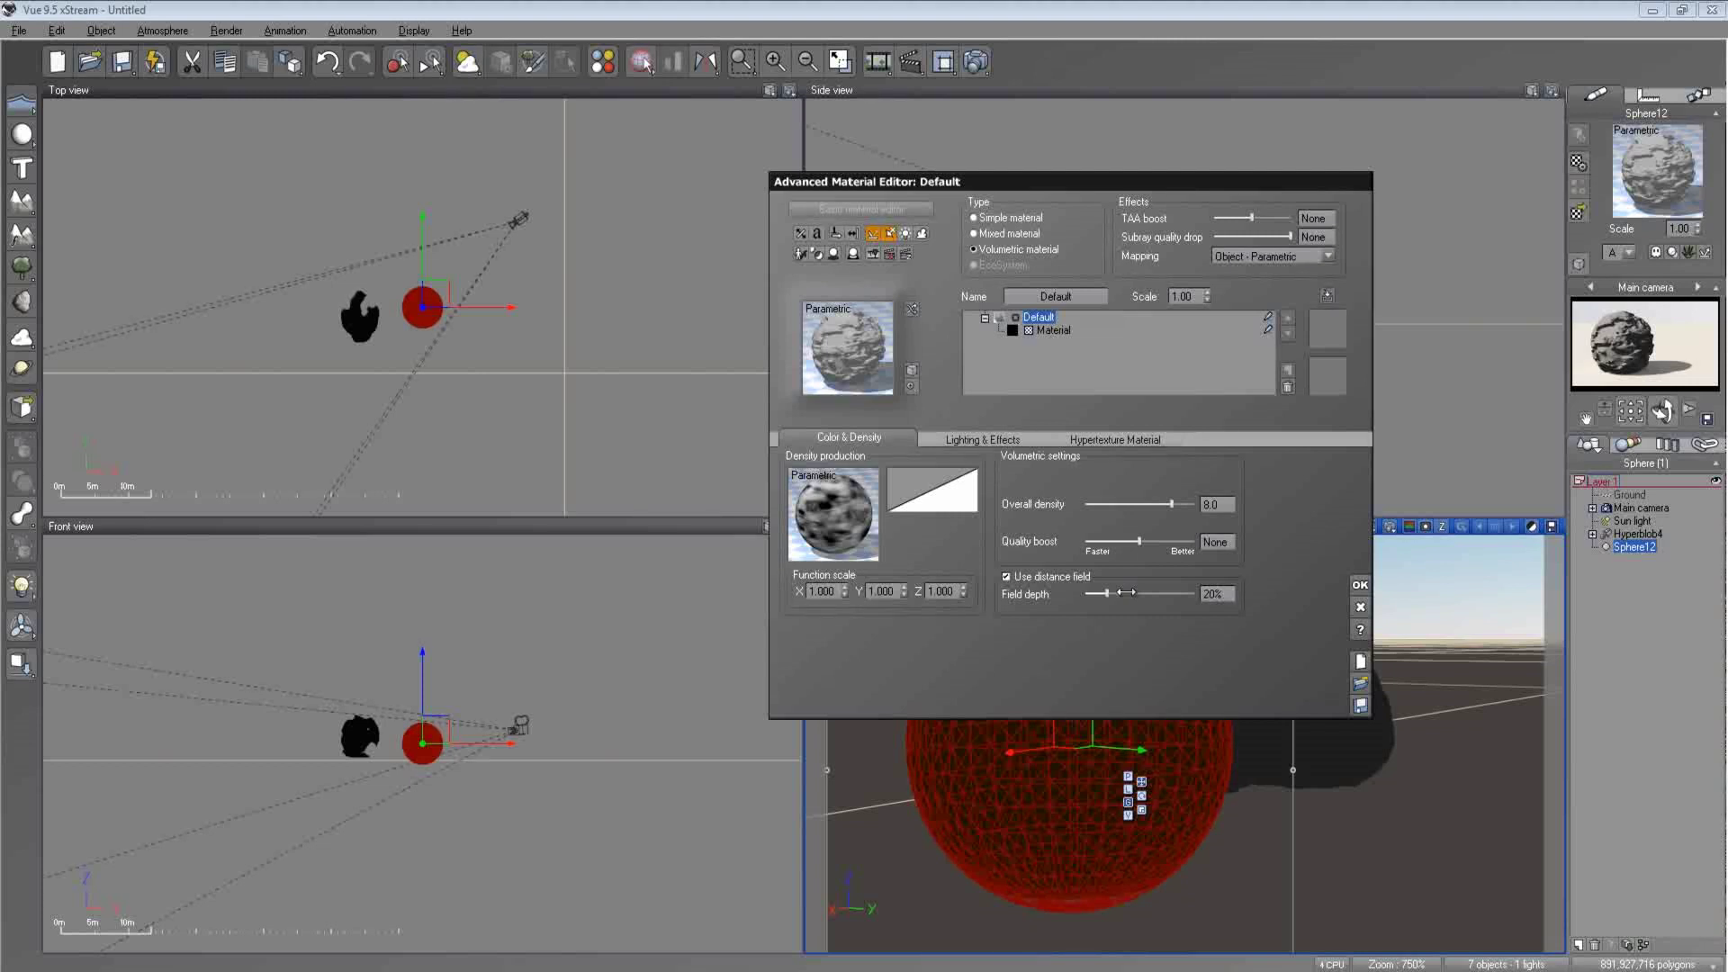
pyautogui.moveTo(1124, 592); pyautogui.dragTo(1167, 593)
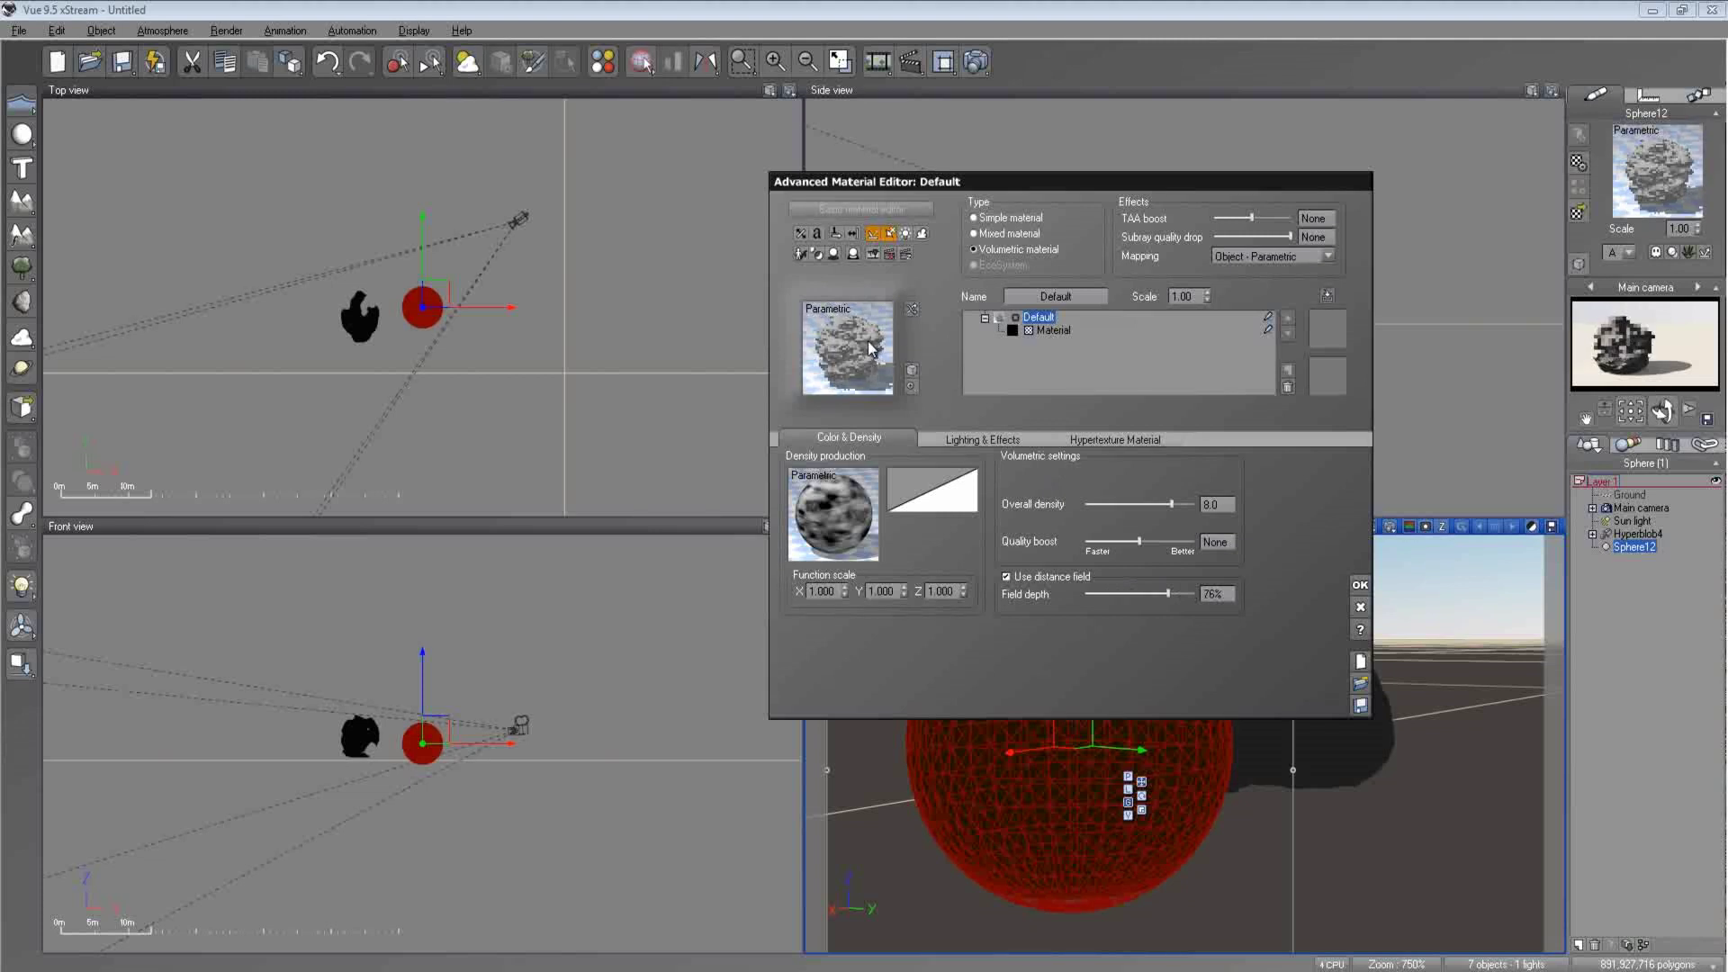
pyautogui.moveTo(1167, 594); pyautogui.dragTo(1177, 594)
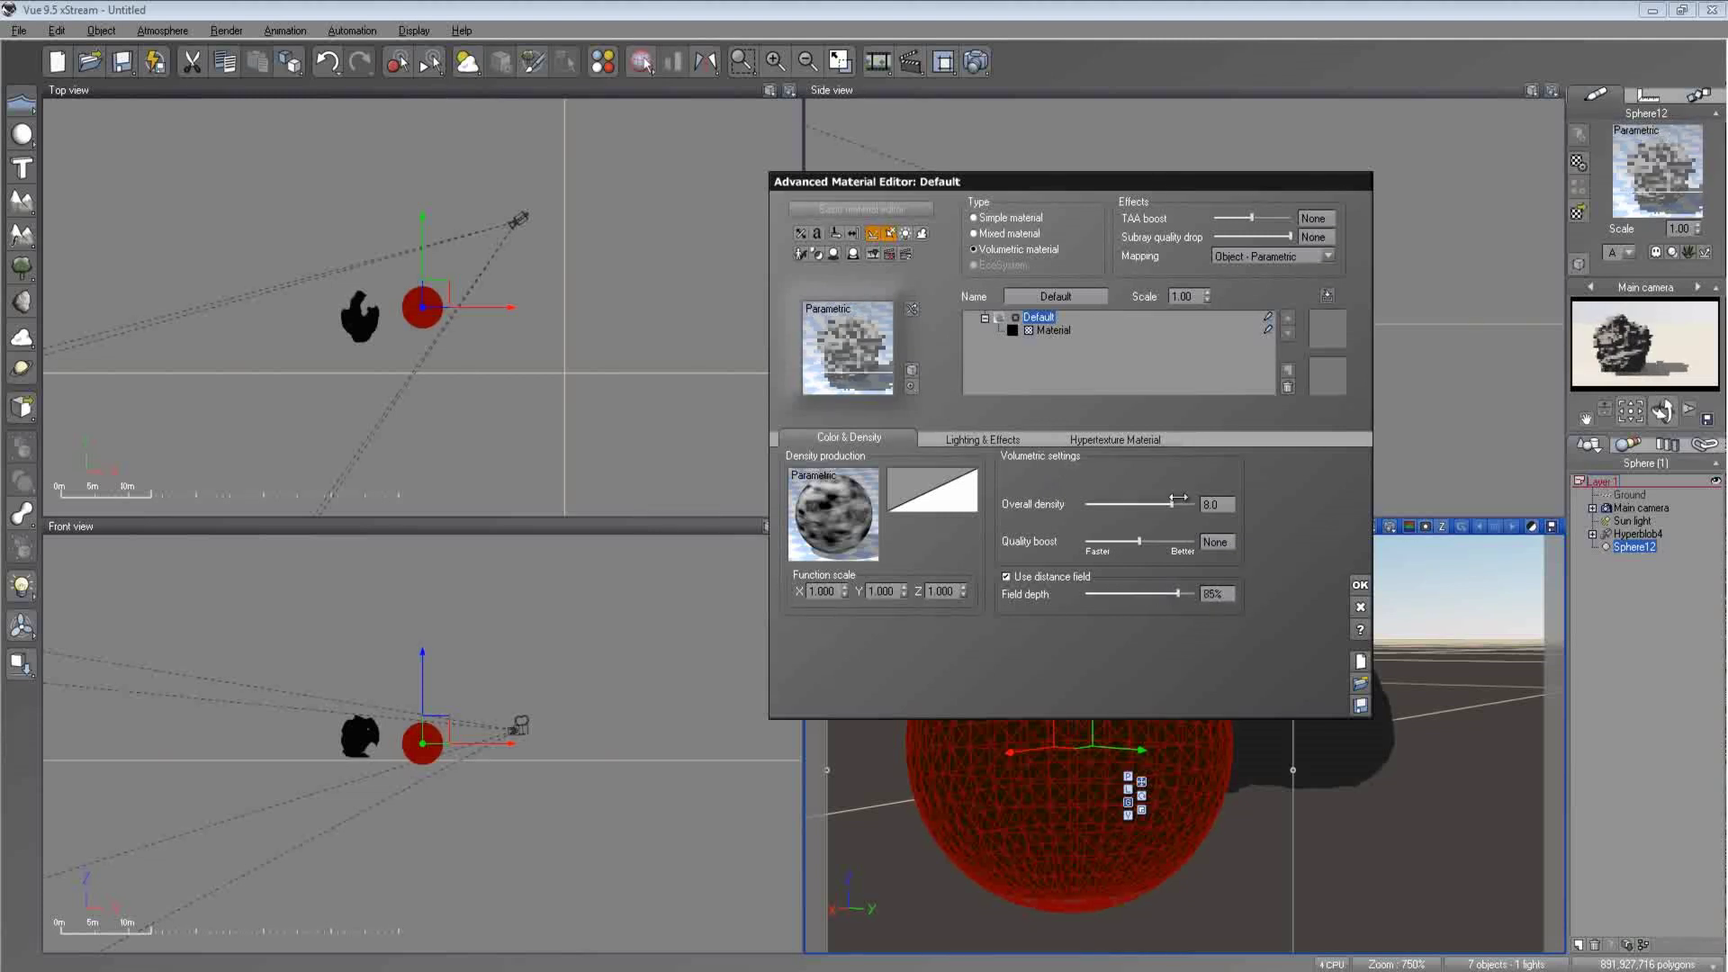
pyautogui.moveTo(1171, 504); pyautogui.dragTo(1115, 504)
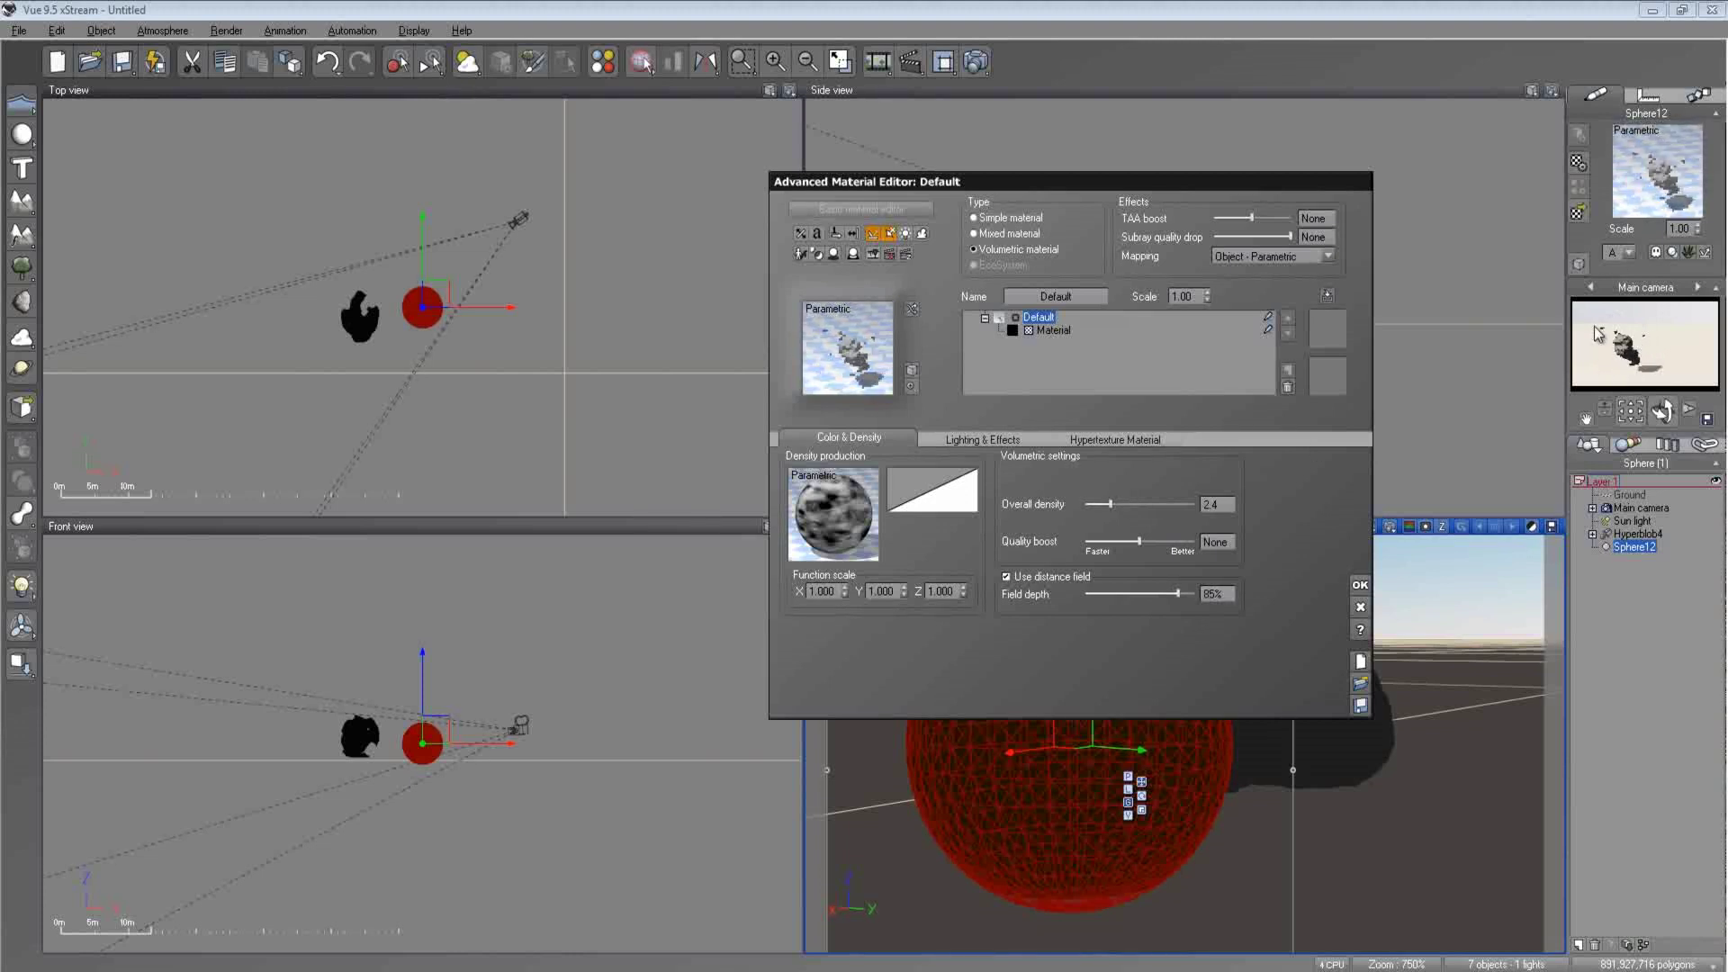
# - Accept the material and set Hyperblob4 options: largest chunk only, 50% envelope, resolution 140
pyautogui.click(1358, 584)
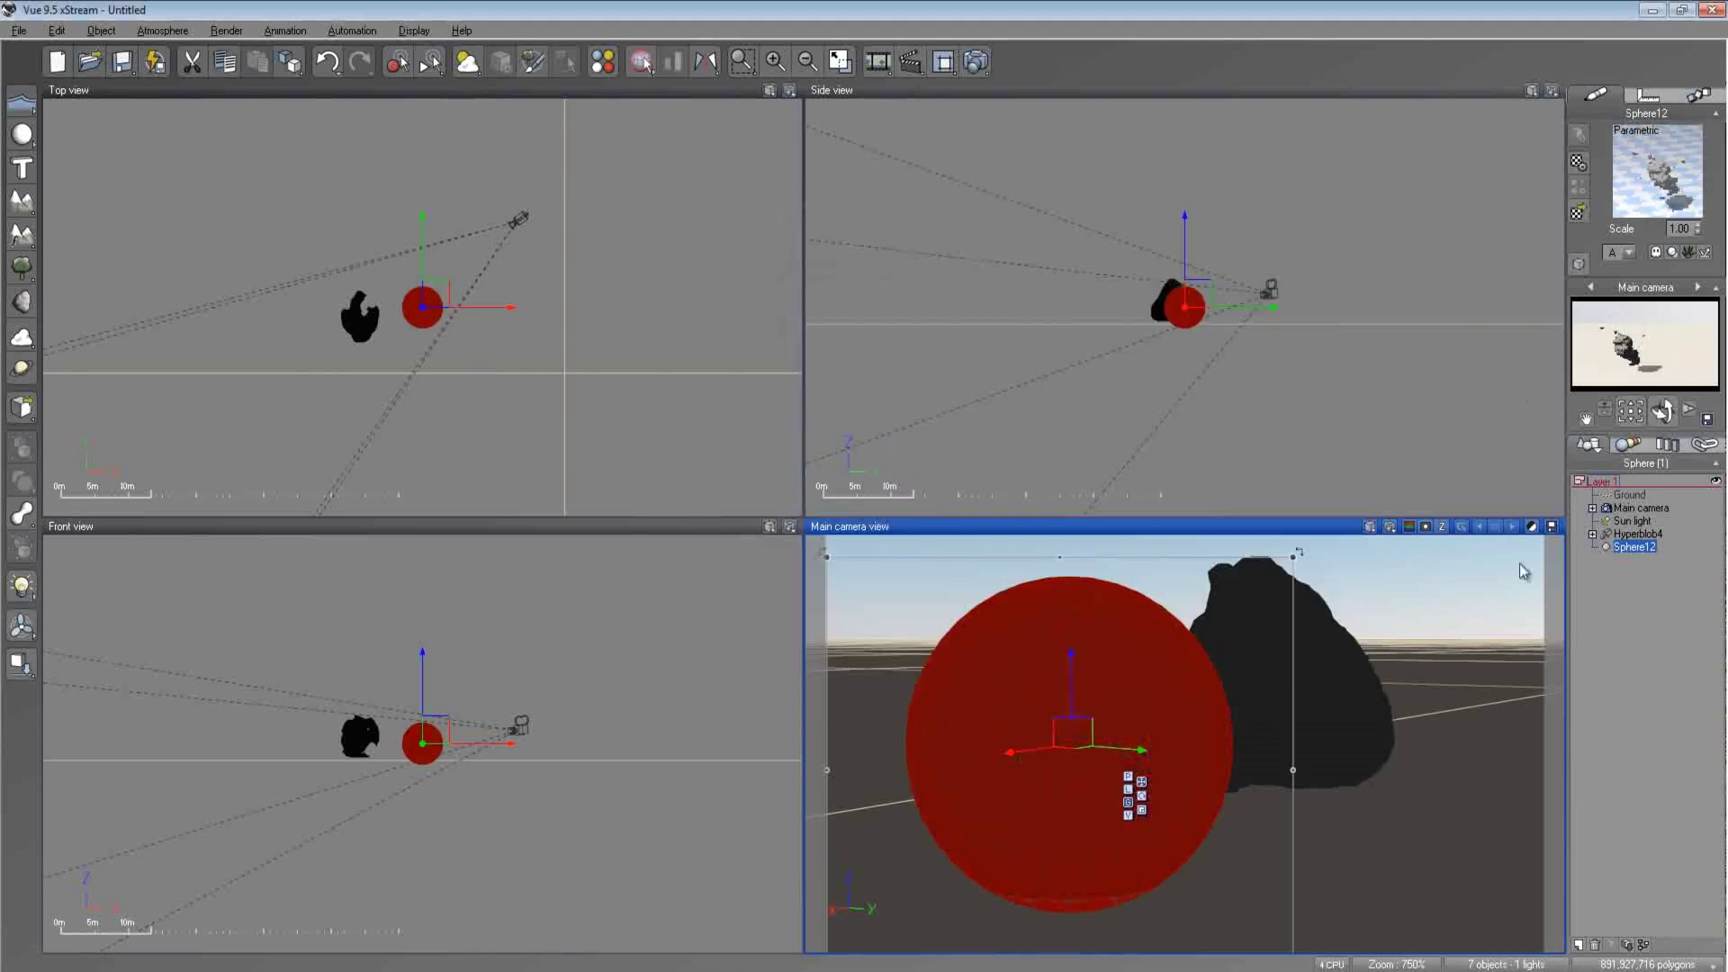
pyautogui.doubleClick(1638, 533)
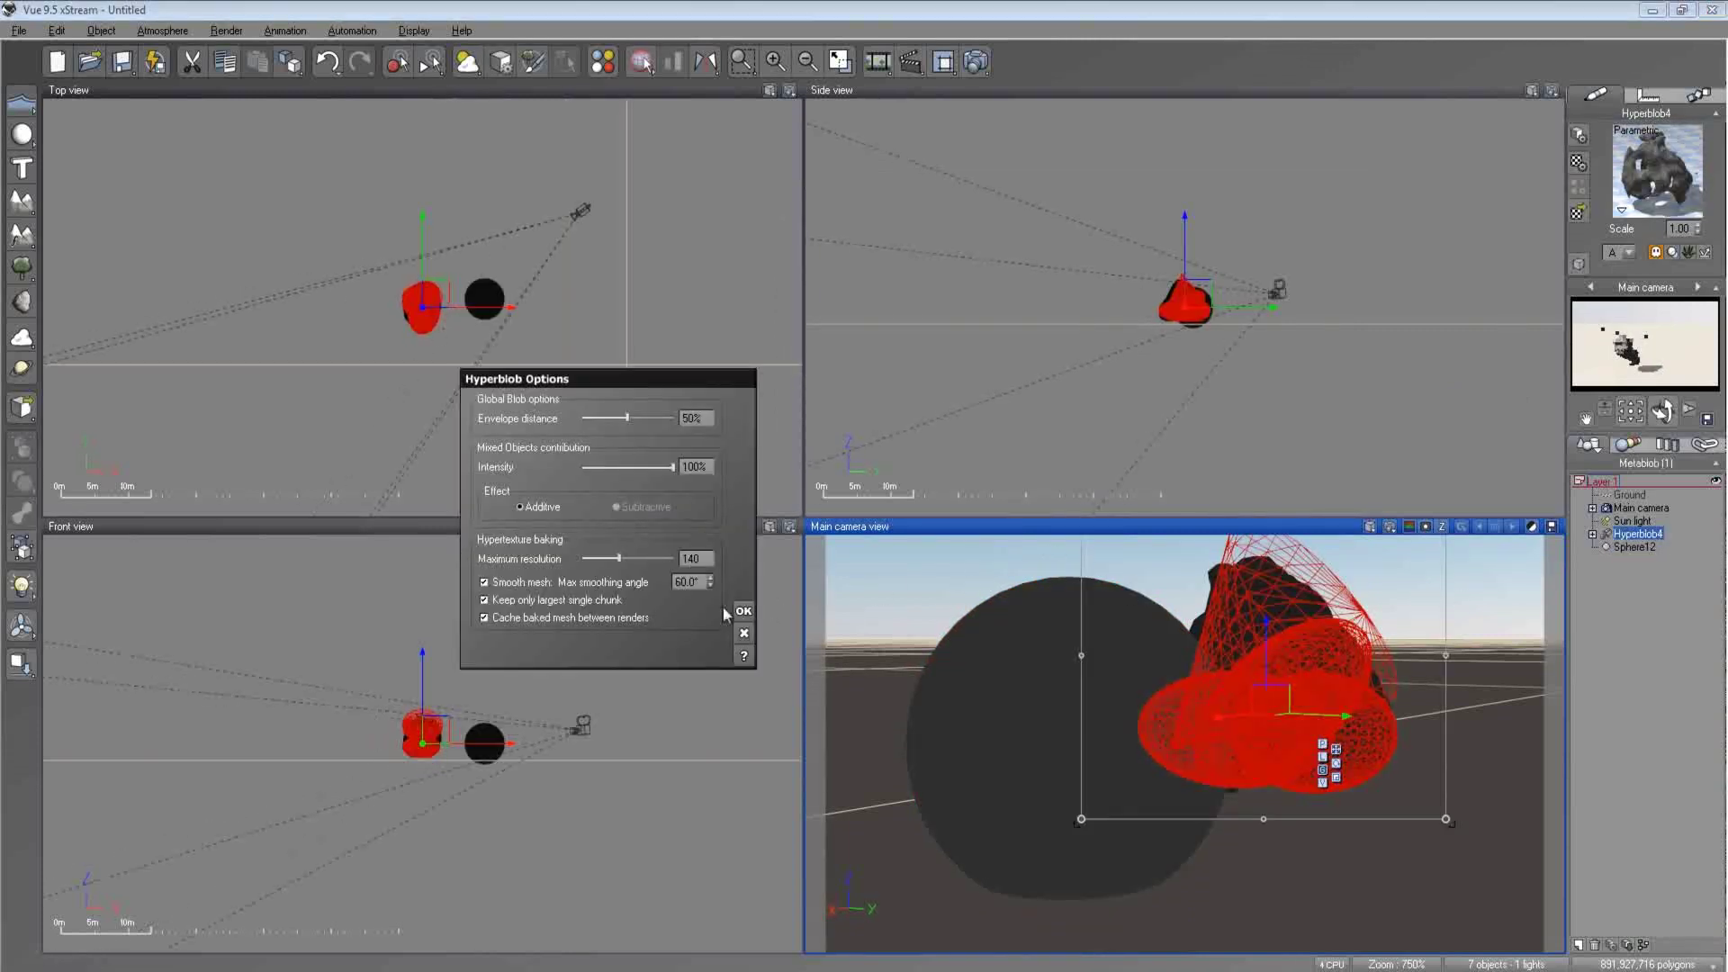
pyautogui.click(601, 602)
pyautogui.click(1610, 544)
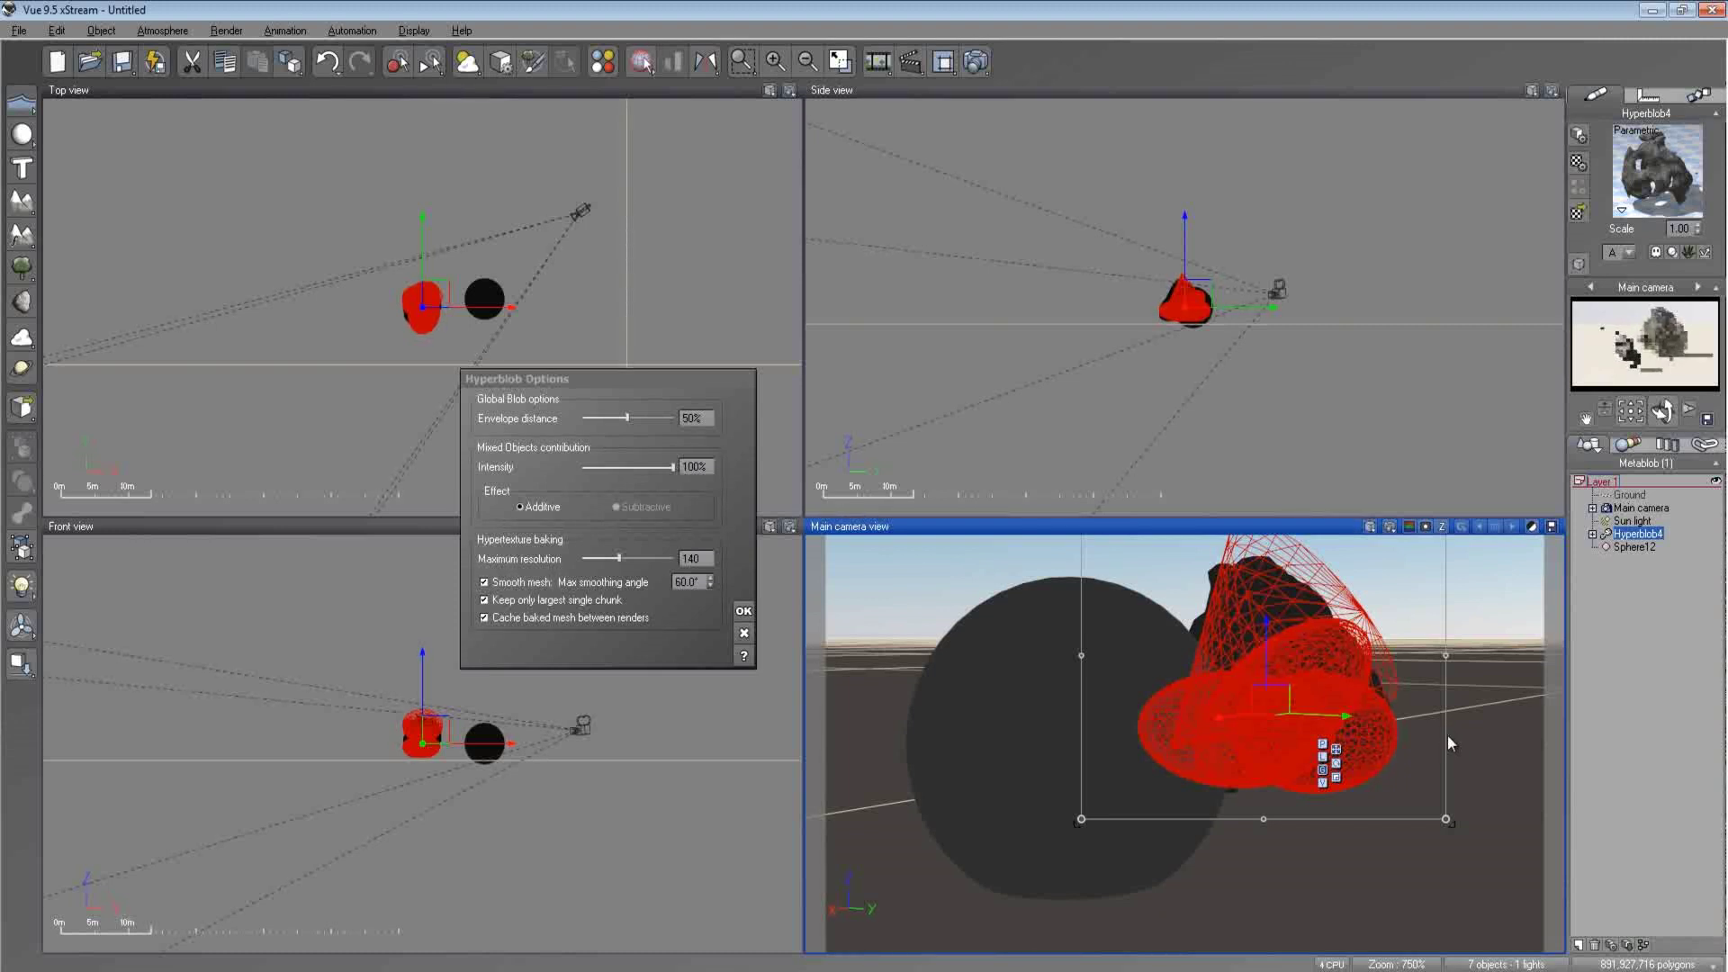
# - Close the hyperblob options, delete Sphere12 and bring the main camera closer to the rock
pyautogui.click(745, 634)
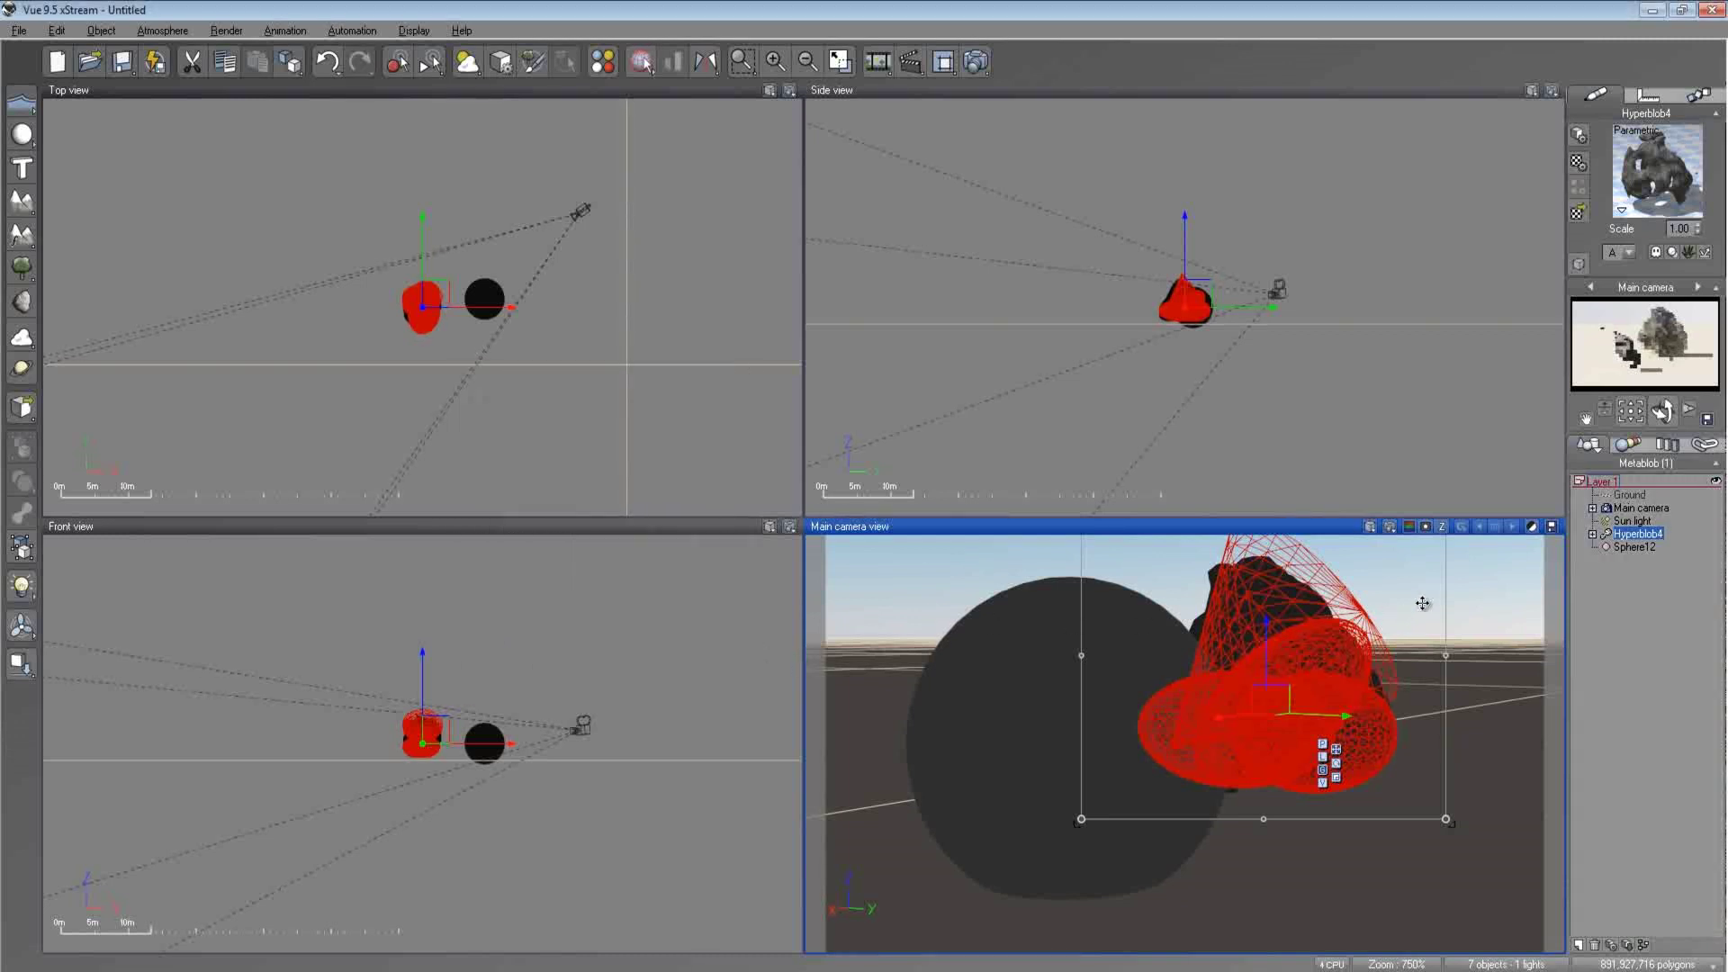
pyautogui.click(1633, 547)
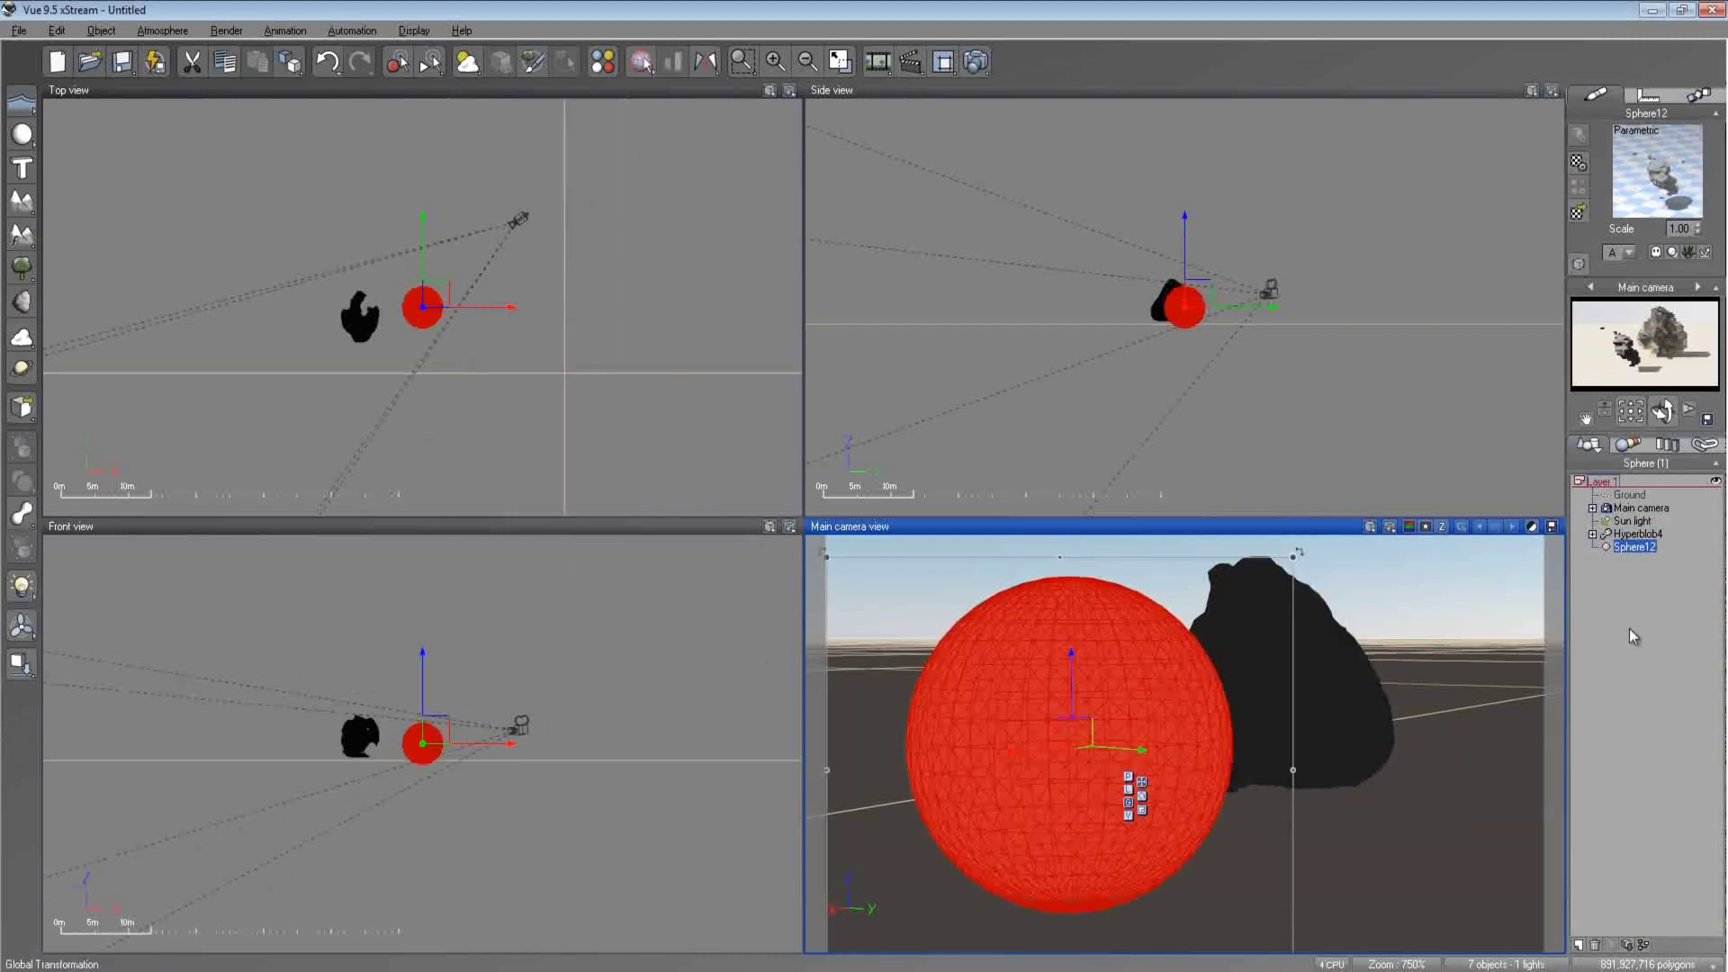
pyautogui.press('Delete')
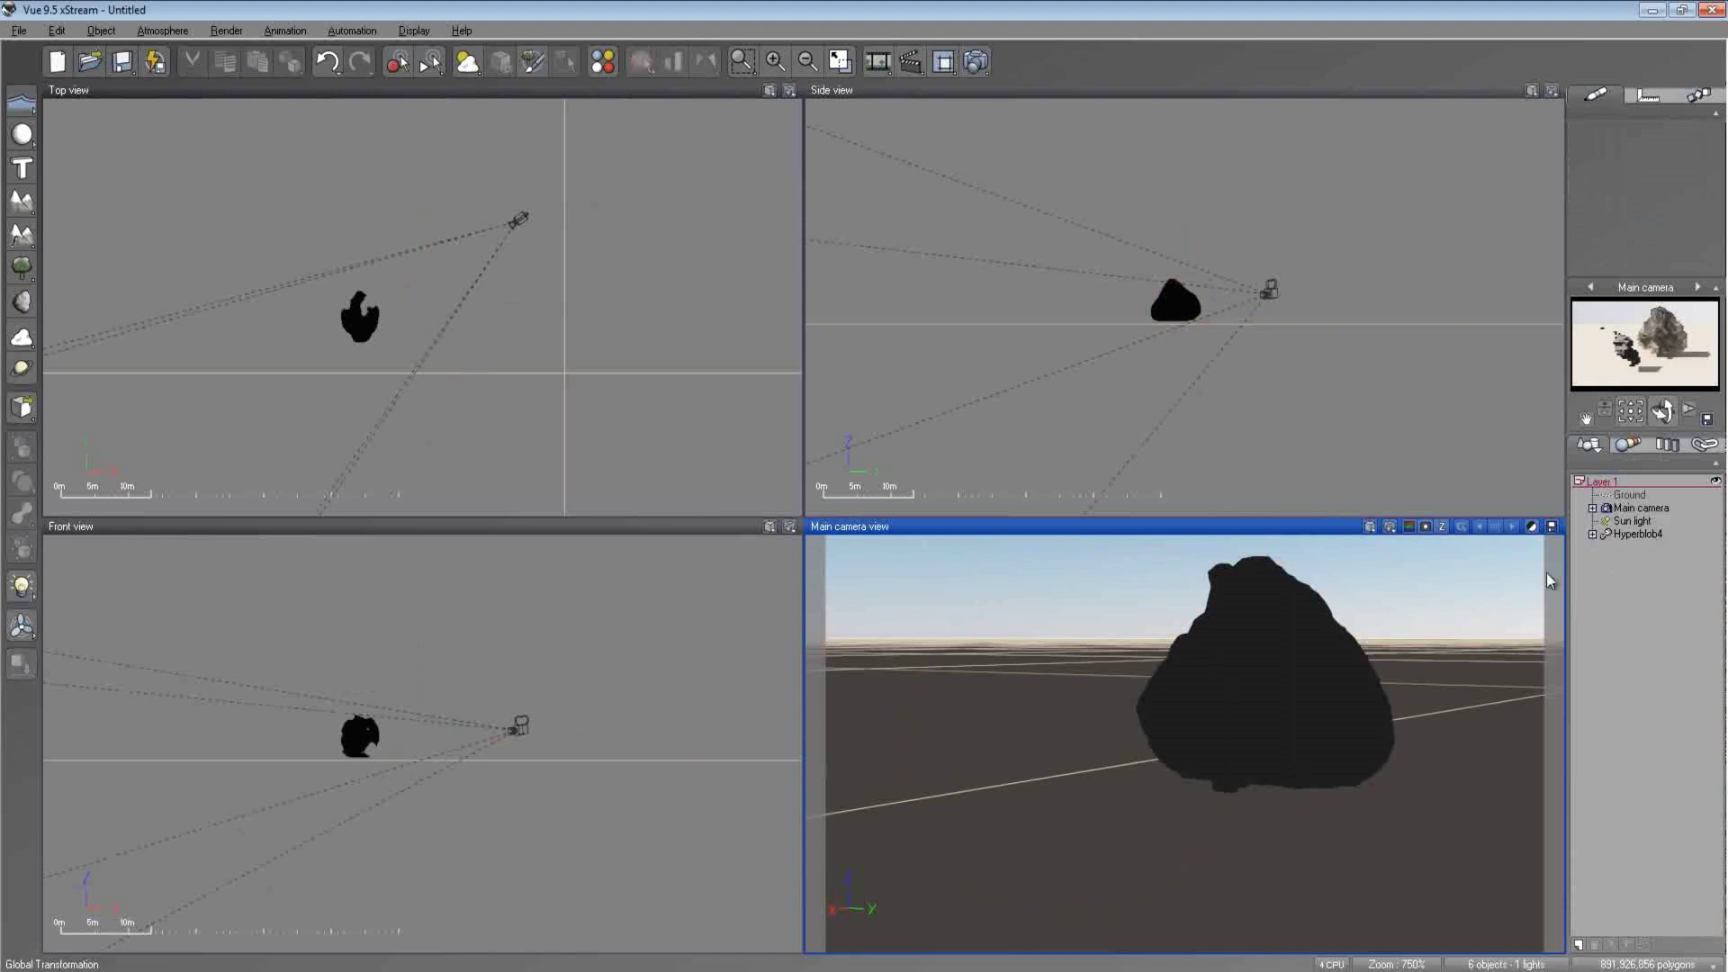
pyautogui.moveTo(1437, 673); pyautogui.dragTo(1402, 693, button='right')
pyautogui.moveTo(1611, 422); pyautogui.dragTo(1421, 650)
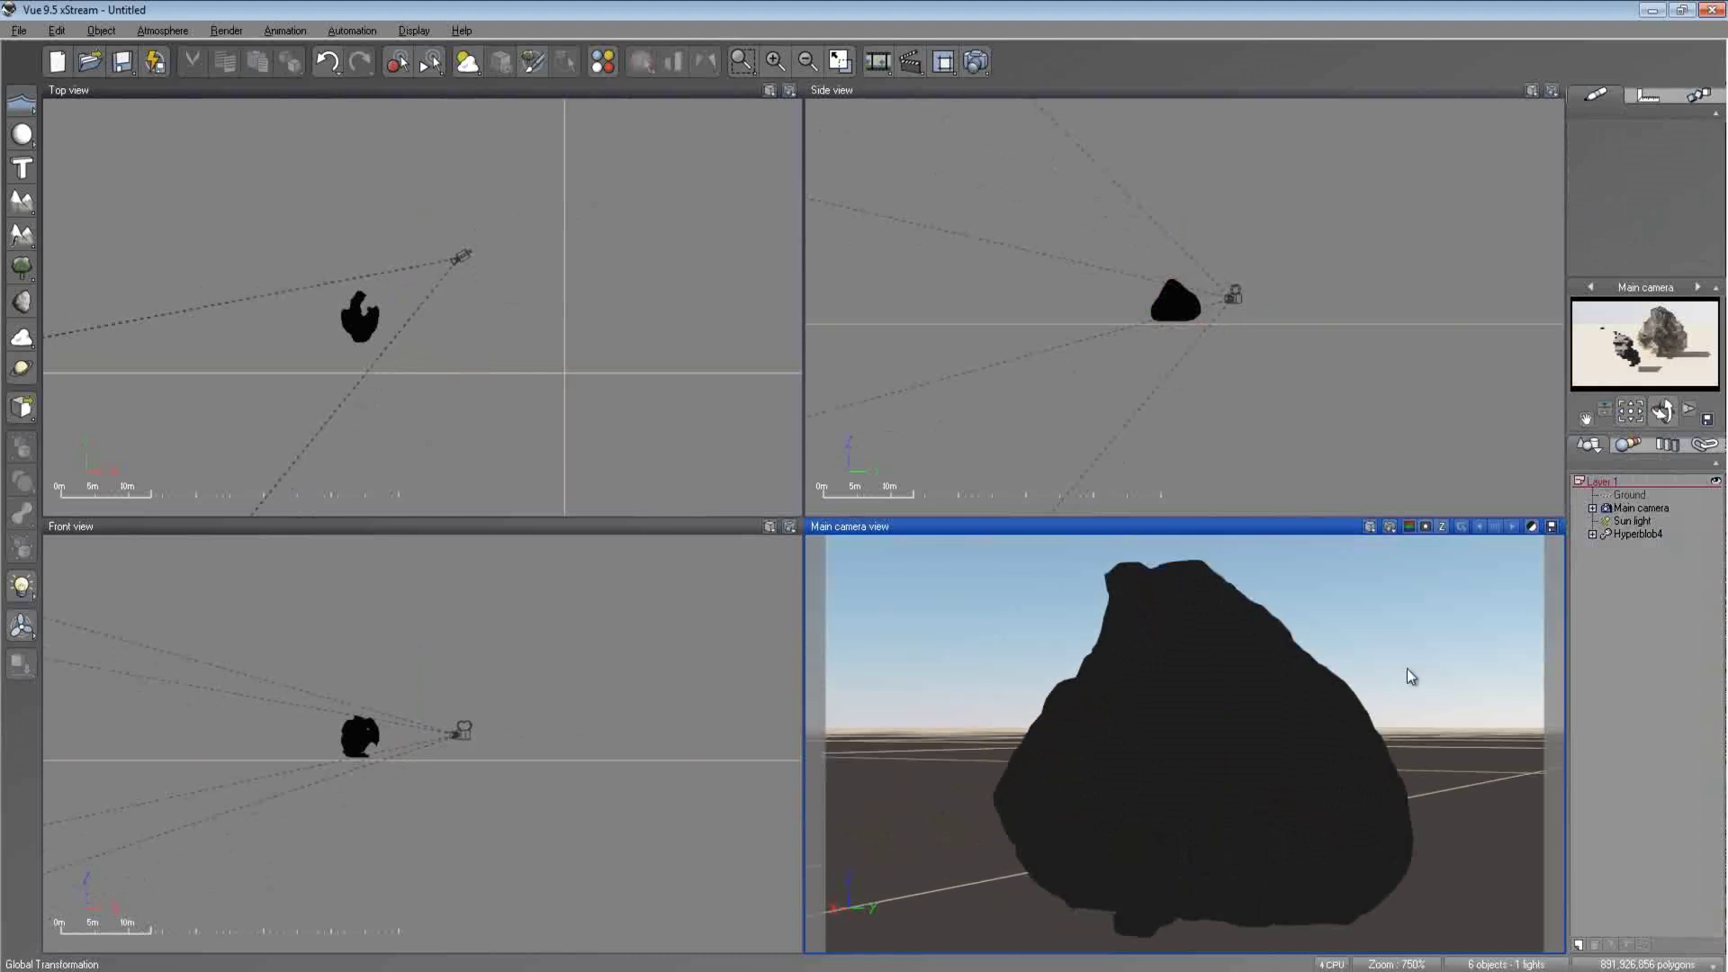
# - Open Hyperblob4's material and edit its density function in the Function Editor
pyautogui.click(1636, 534)
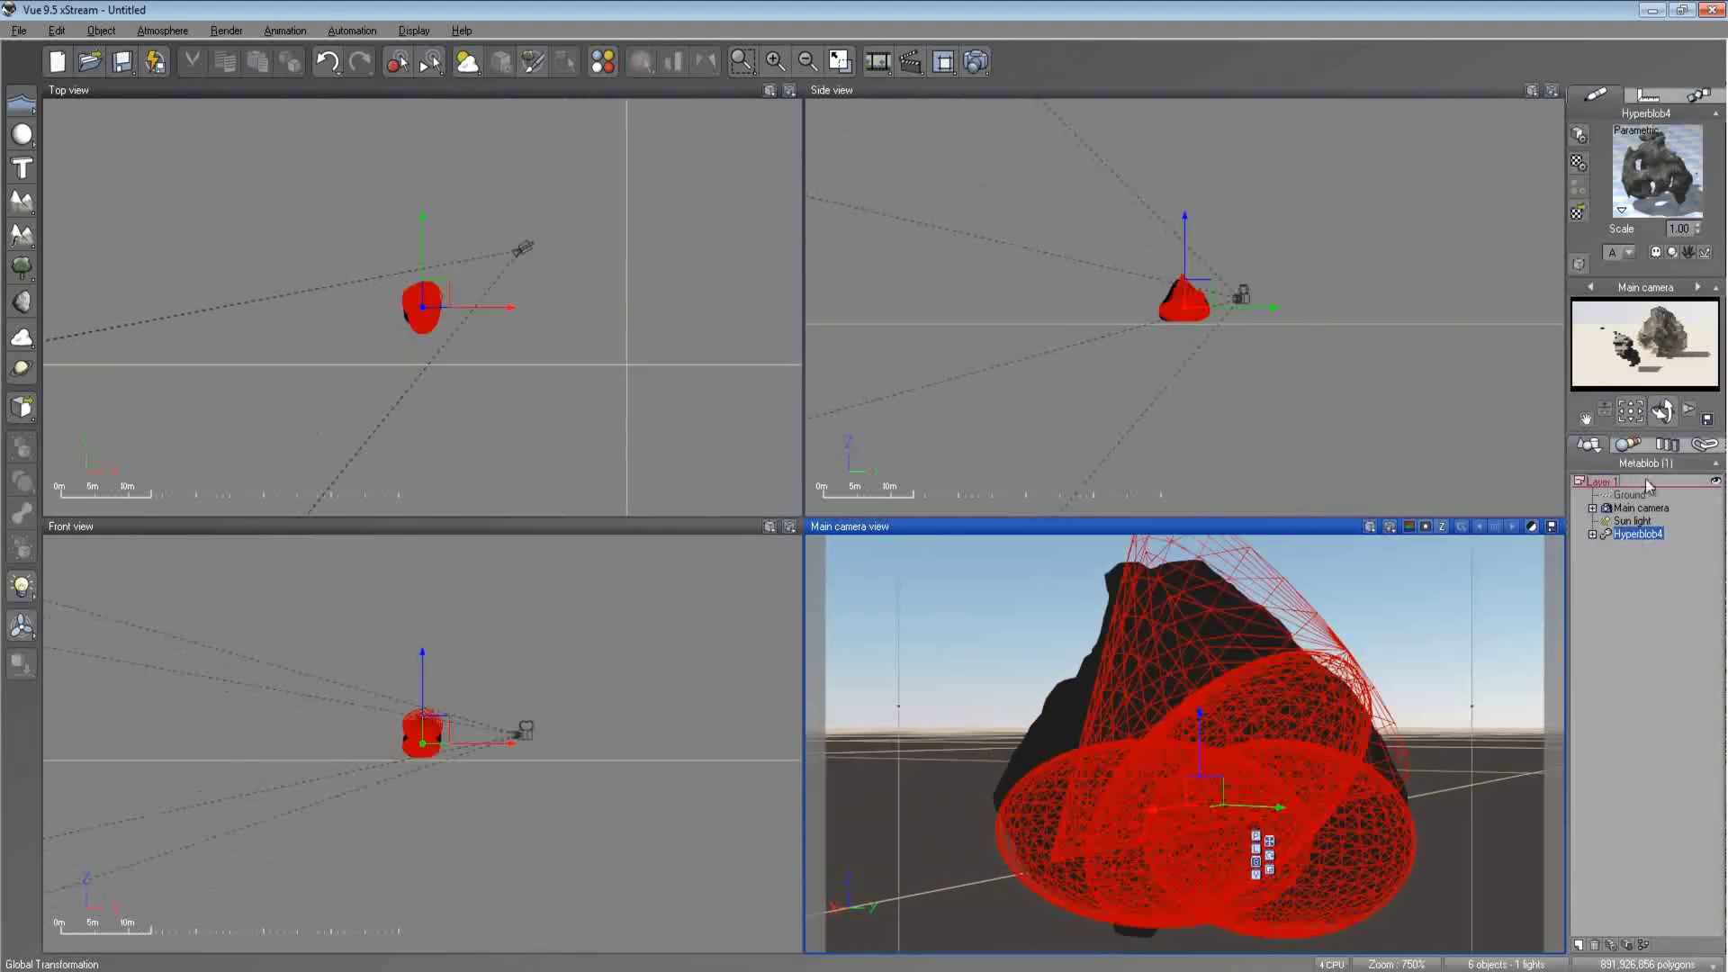
pyautogui.doubleClick(1637, 199)
pyautogui.click(982, 441)
pyautogui.click(849, 437)
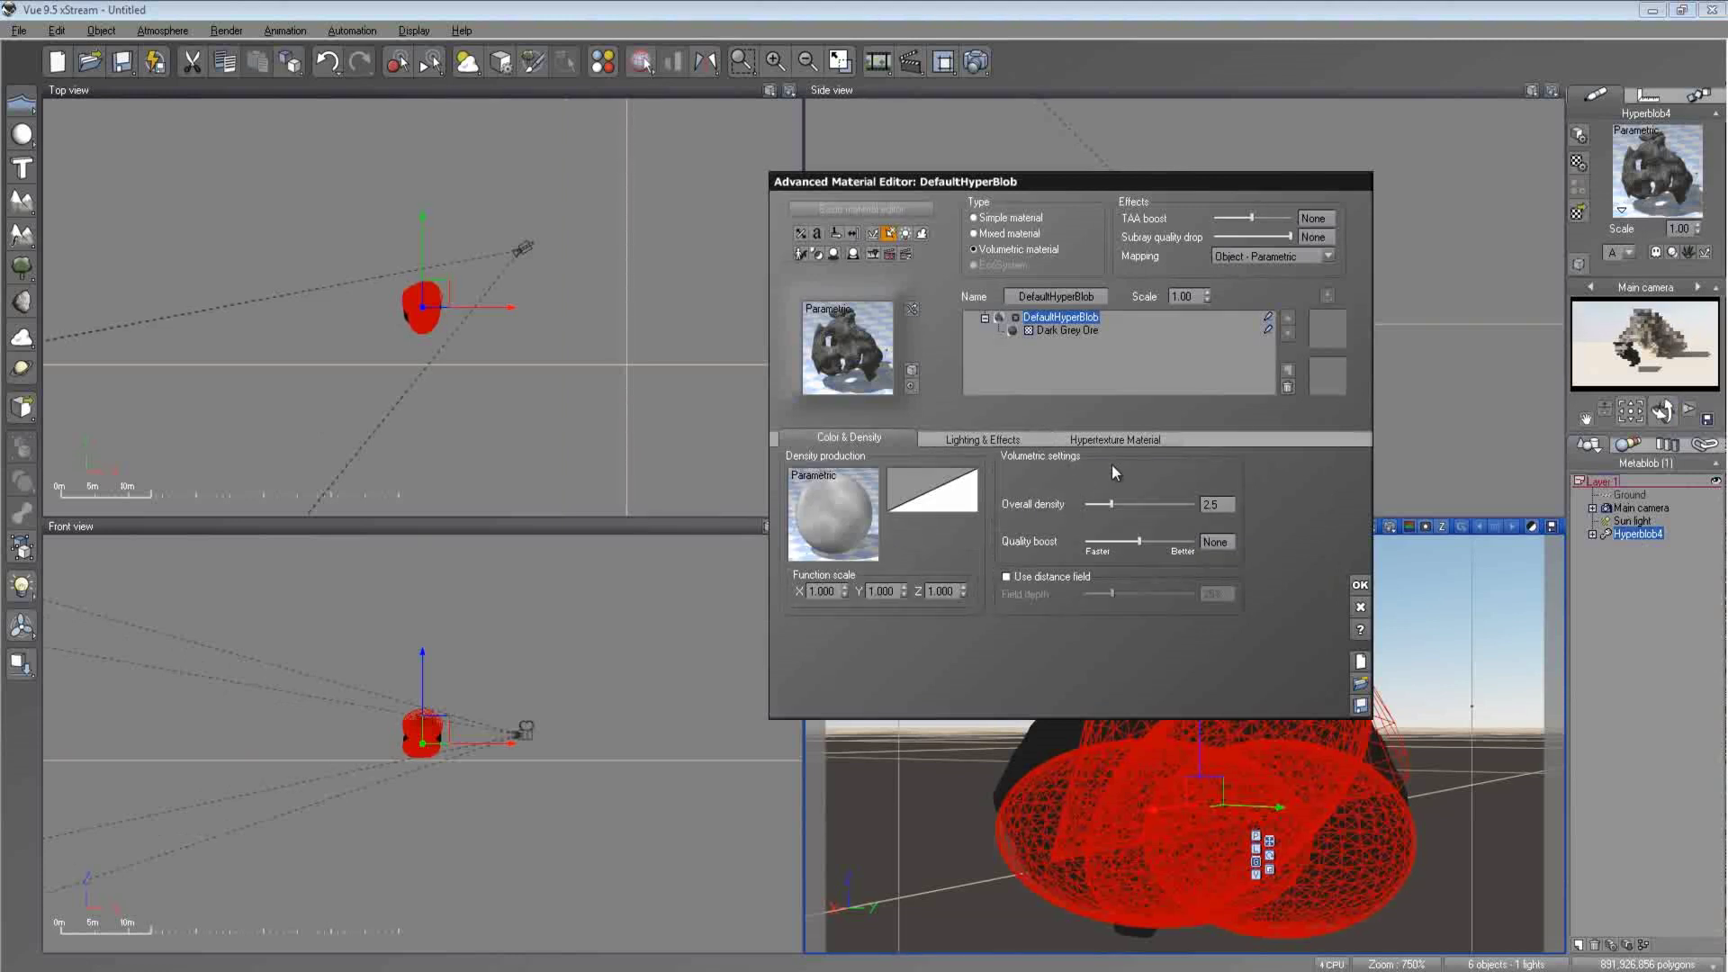
pyautogui.rightClick(895, 538)
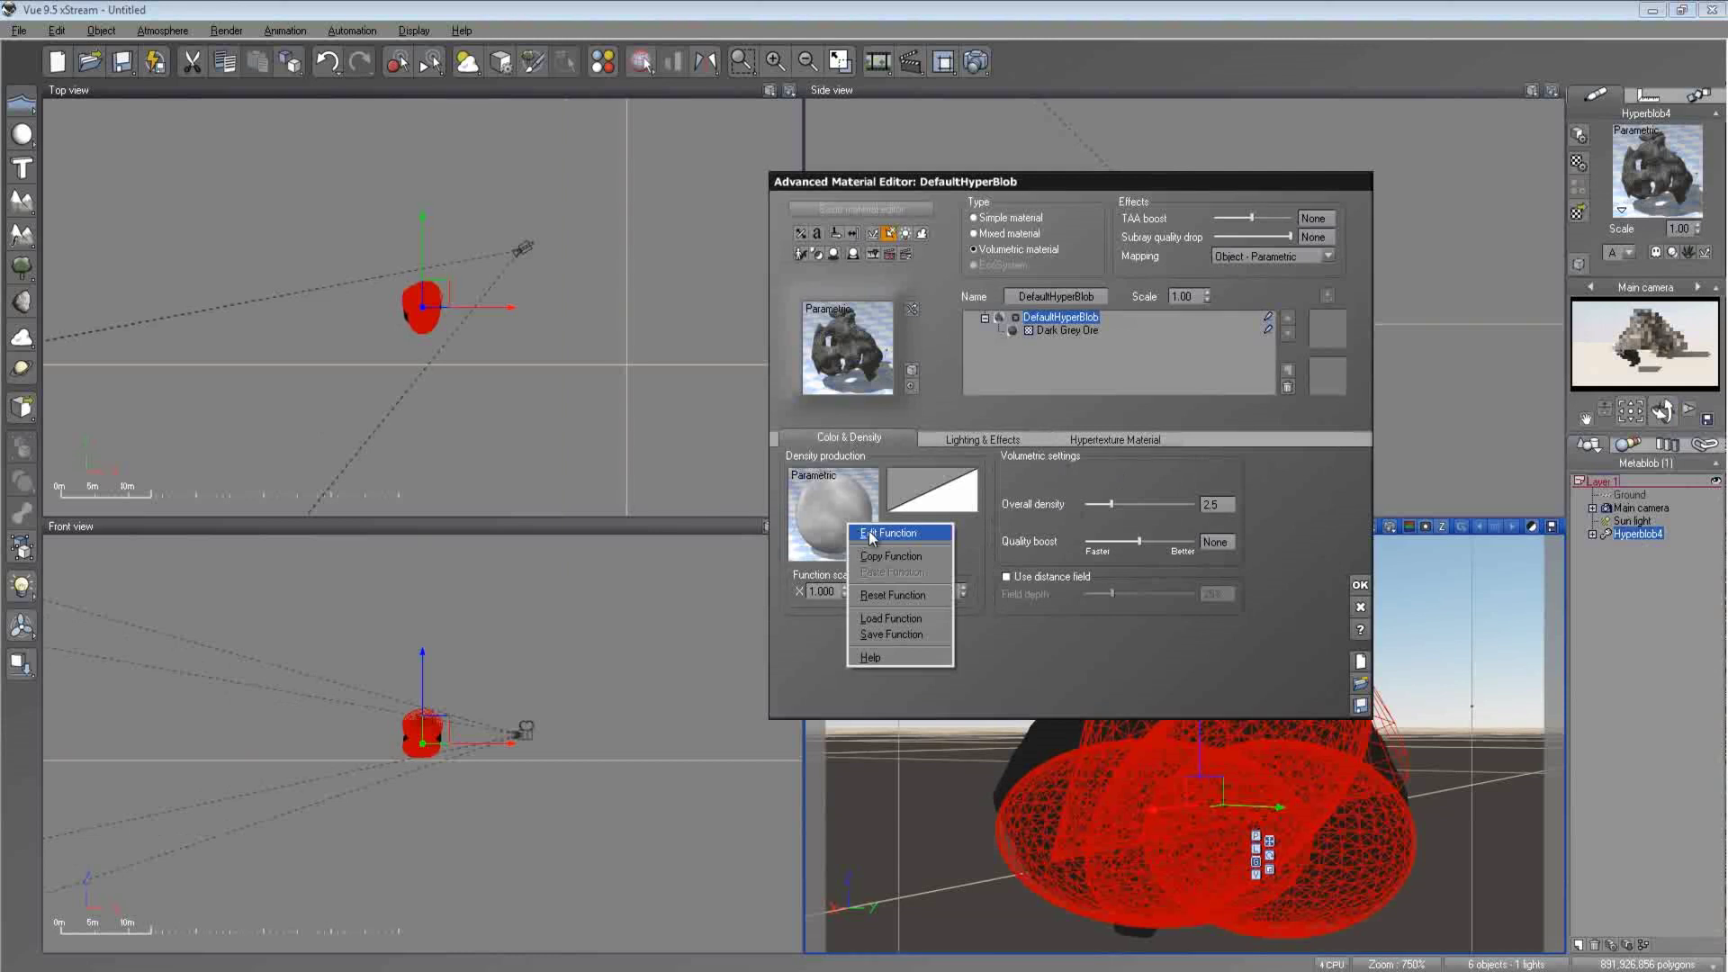
pyautogui.click(988, 542)
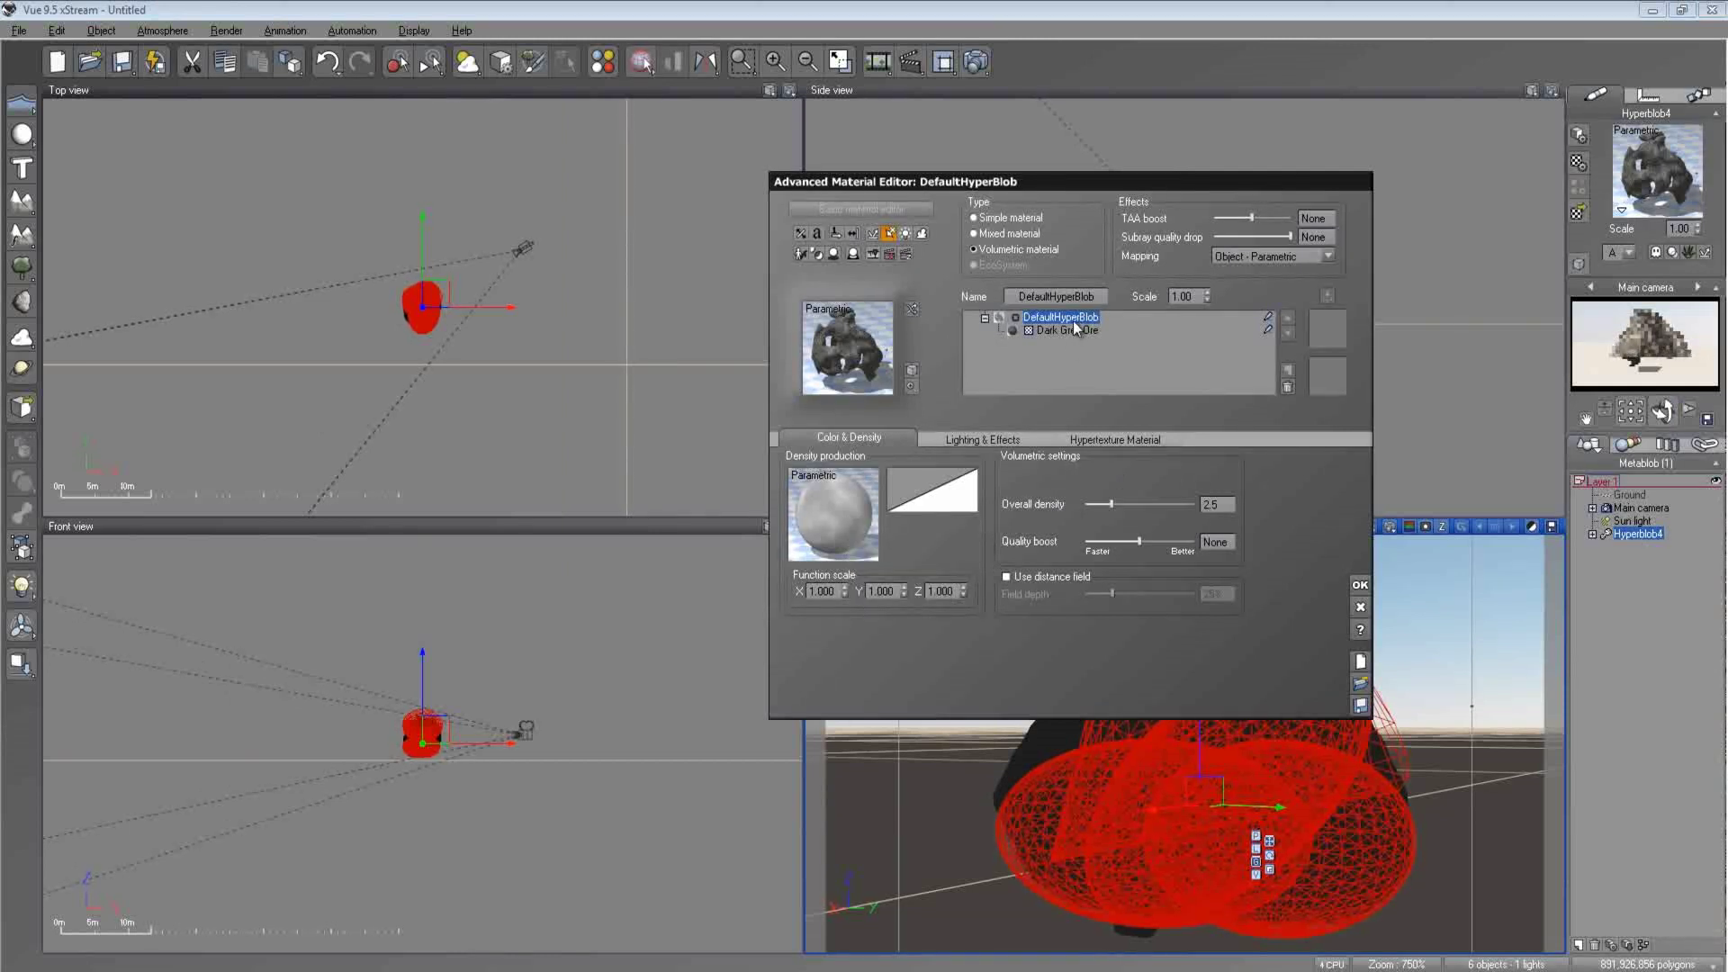
pyautogui.rightClick(853, 492)
pyautogui.click(886, 501)
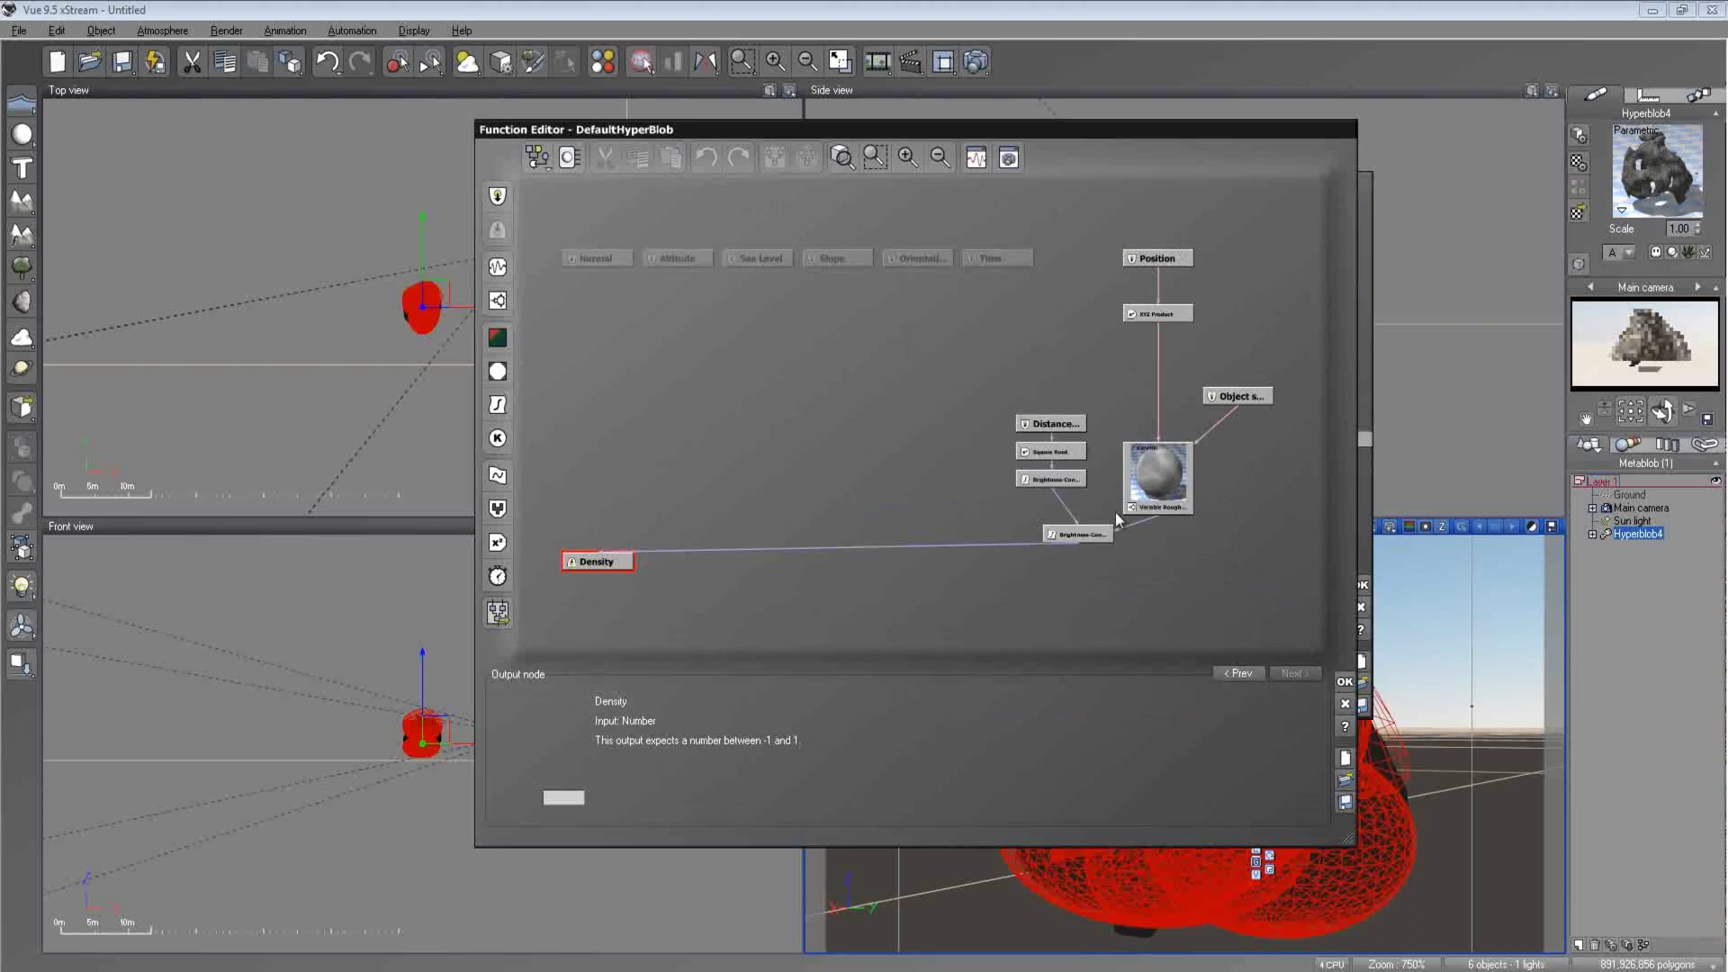
# - Delete the two Brightness-Contrast, Square Root, Distance, Object and XYZ product nodes from the graph
pyautogui.click(1082, 533)
pyautogui.press('Delete')
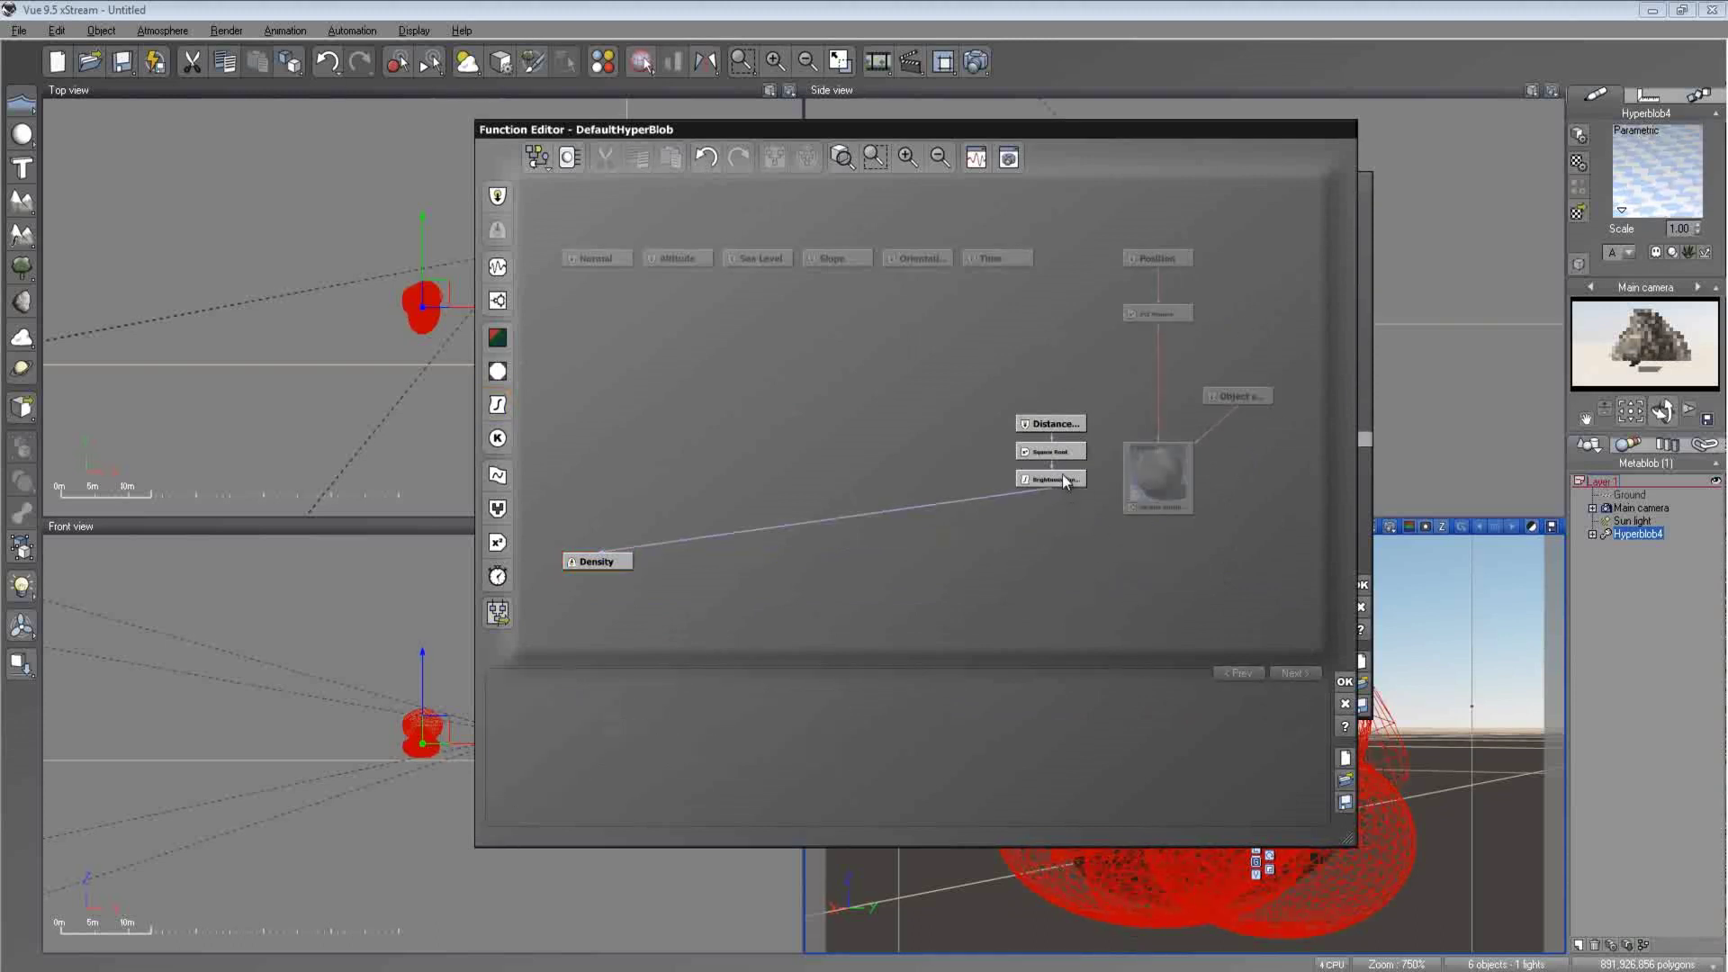
pyautogui.click(1062, 473)
pyautogui.press('Delete')
pyautogui.click(1056, 454)
pyautogui.press('Delete')
pyautogui.click(1060, 428)
pyautogui.press('Delete')
pyautogui.click(1211, 396)
pyautogui.press('Delete')
pyautogui.click(1157, 313)
pyautogui.press('Delete')
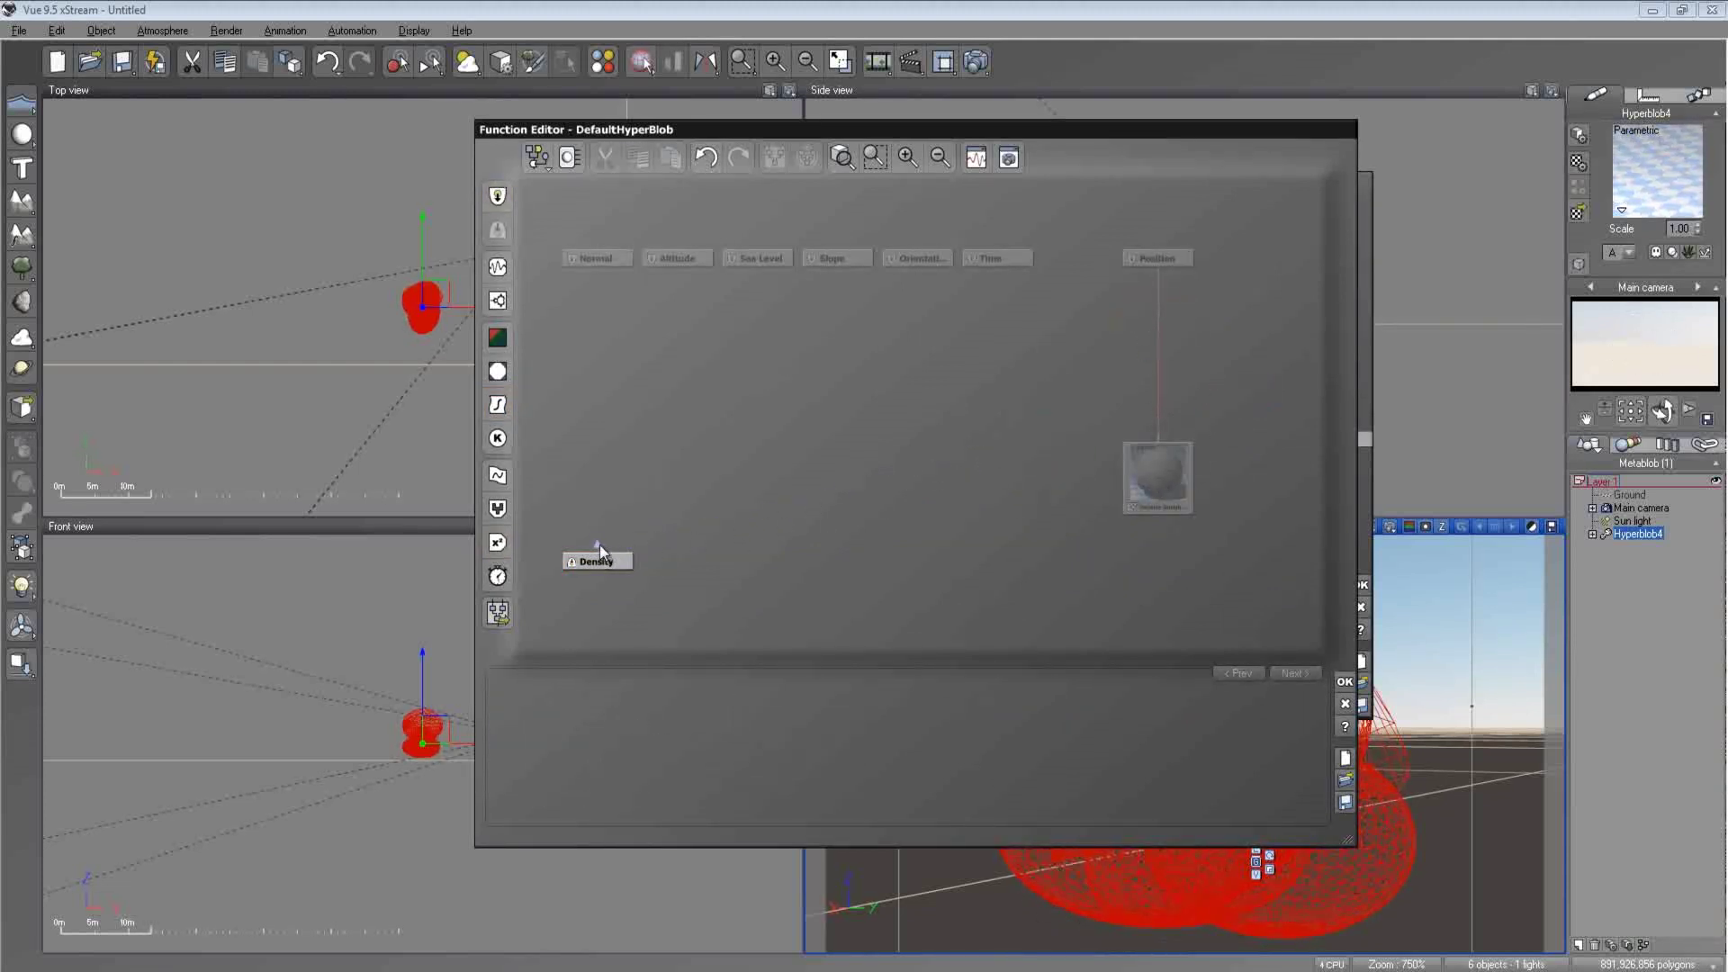
# - Feed Density from the fractal's Altitude output as a Variable Roughness Fractal with Cellular Patterns / Crystals noise
pyautogui.moveTo(609, 558); pyautogui.dragTo(730, 447)
pyautogui.click(1187, 523)
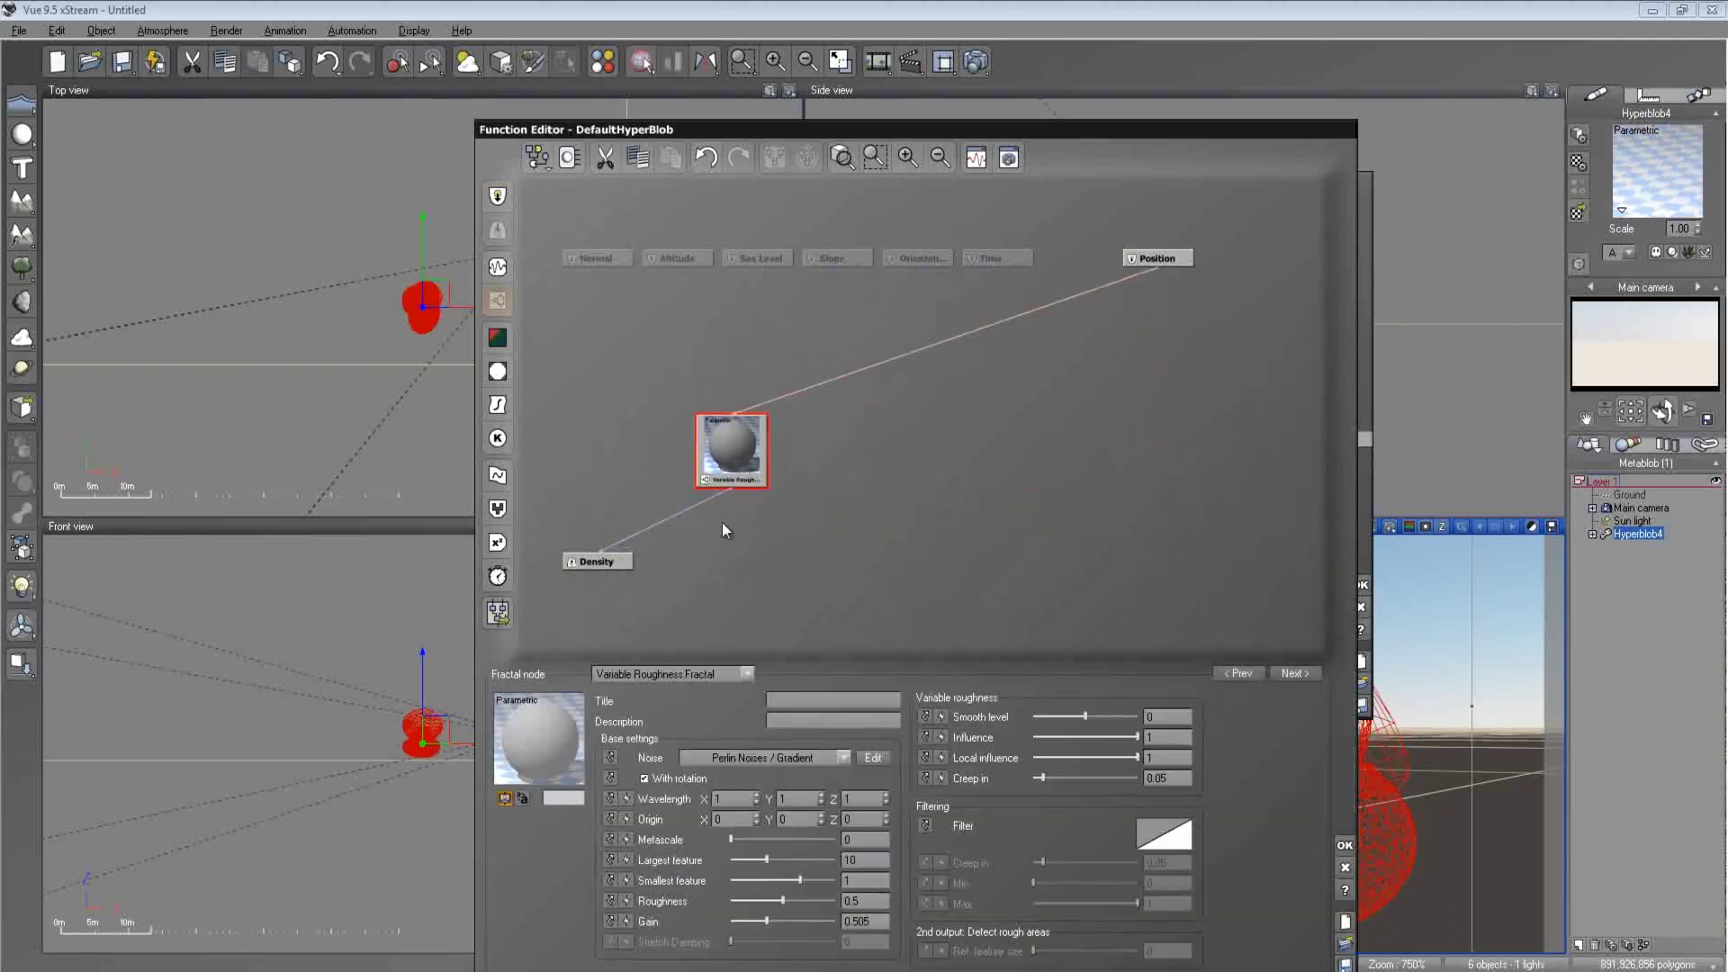
pyautogui.click(744, 674)
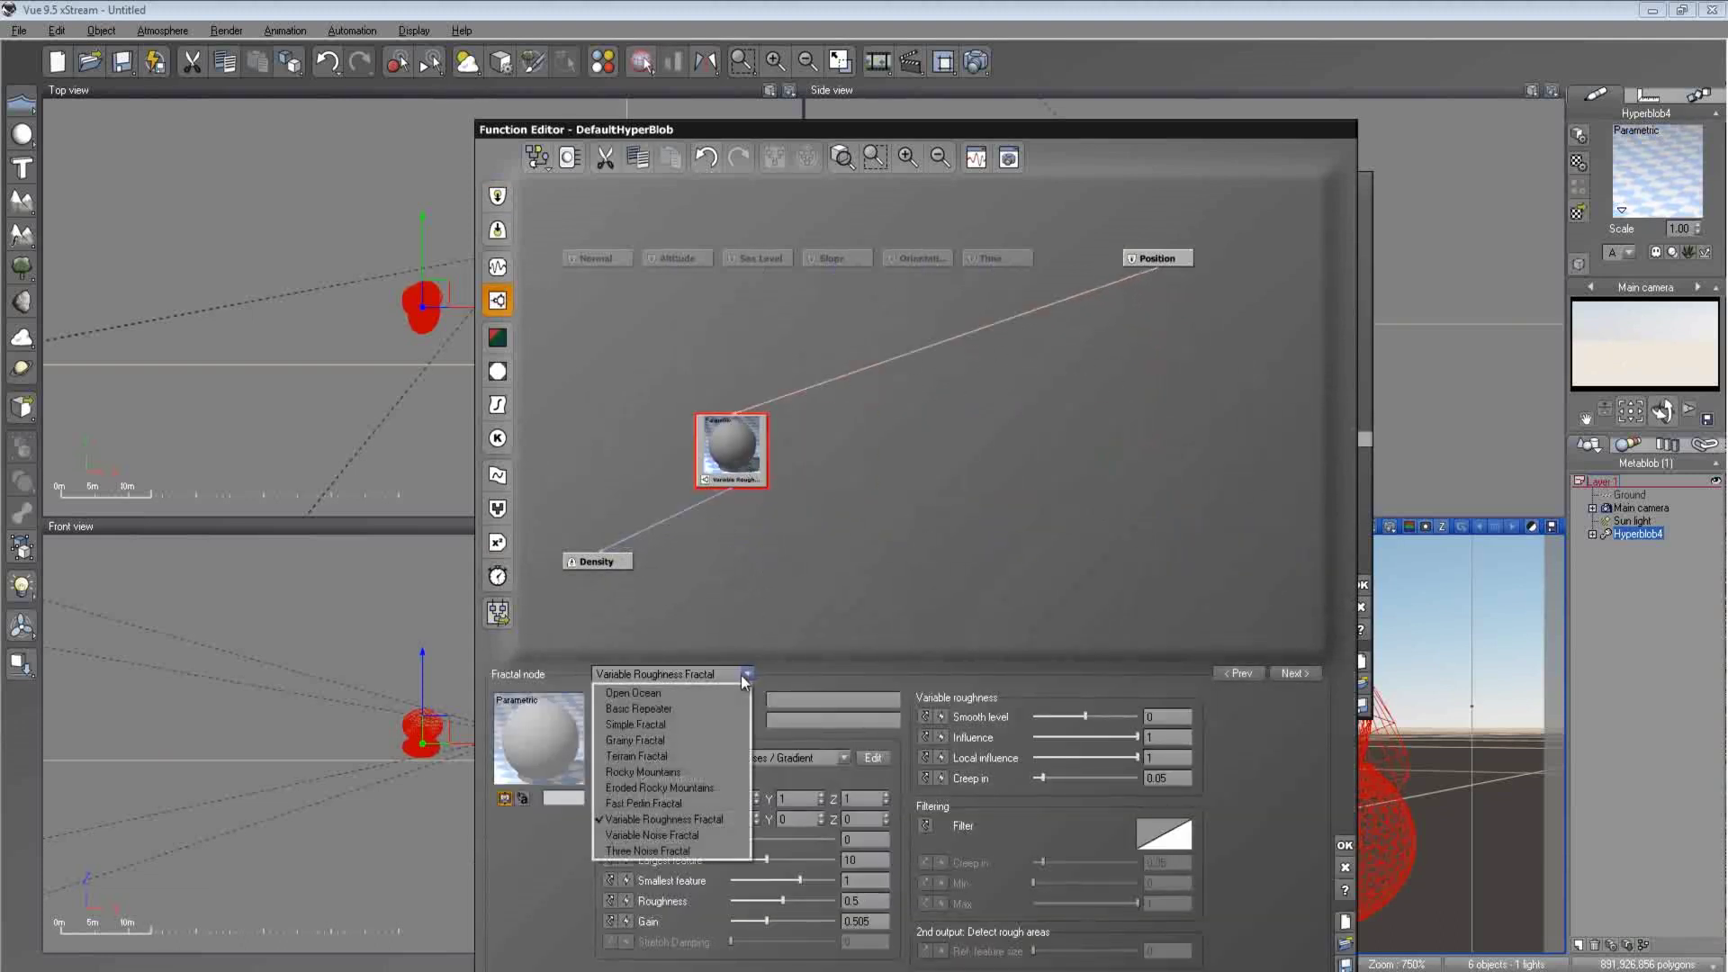
pyautogui.click(695, 818)
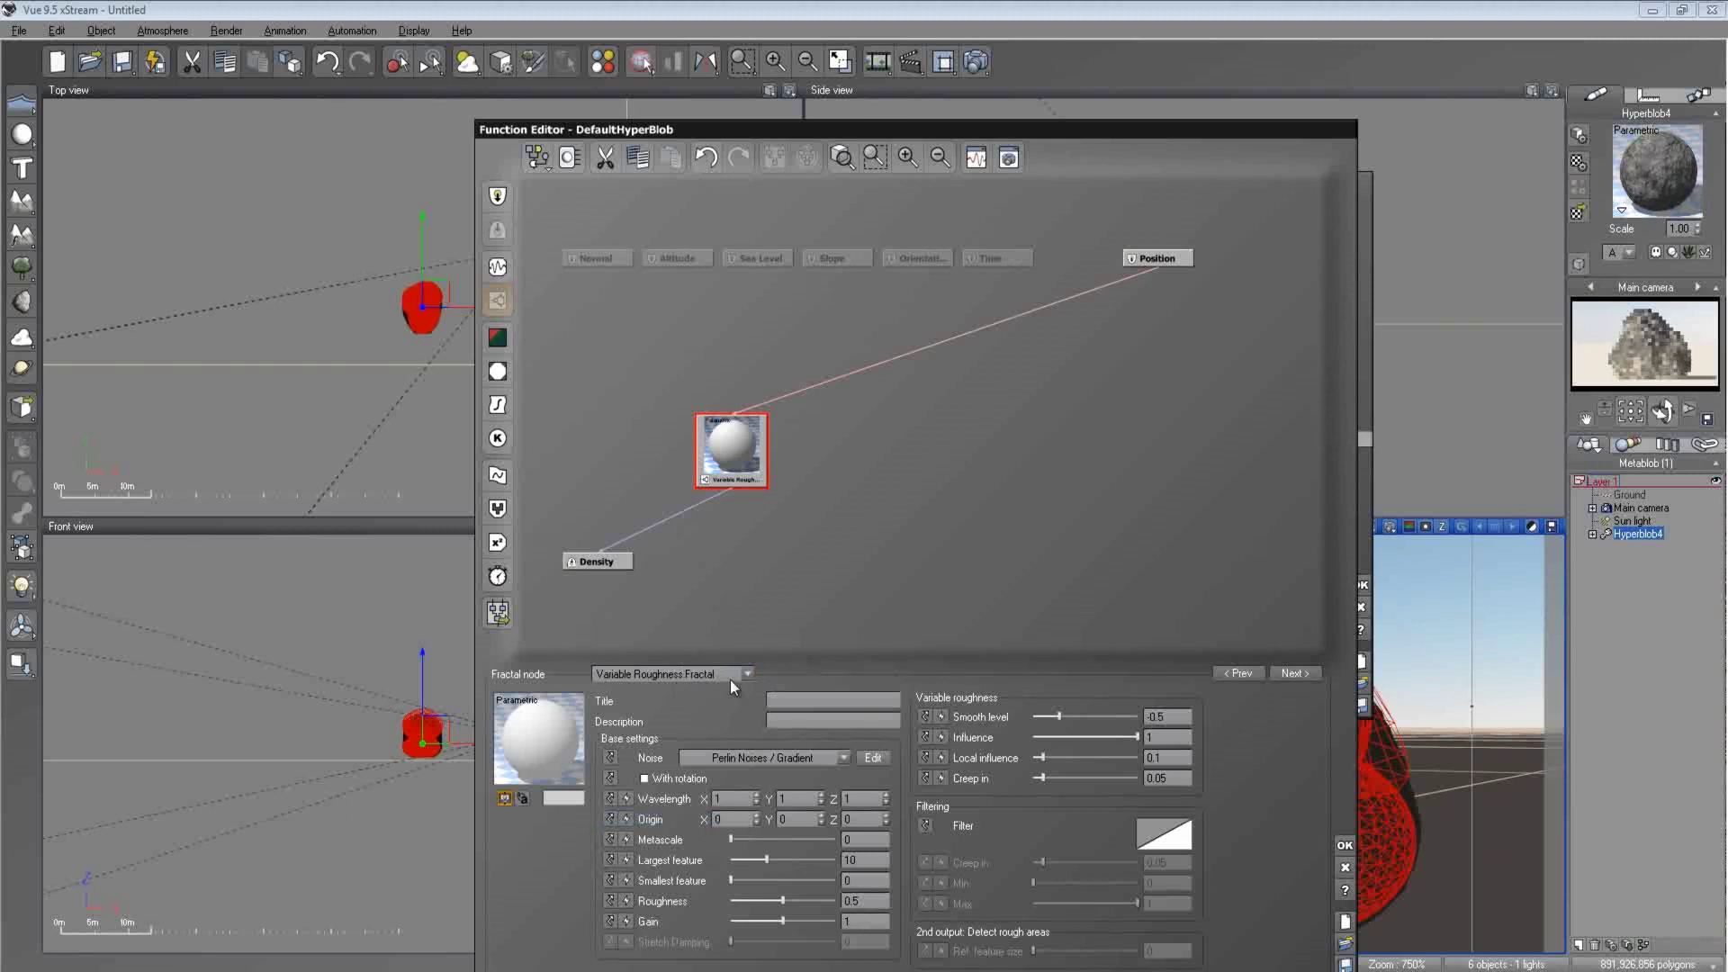
pyautogui.click(842, 758)
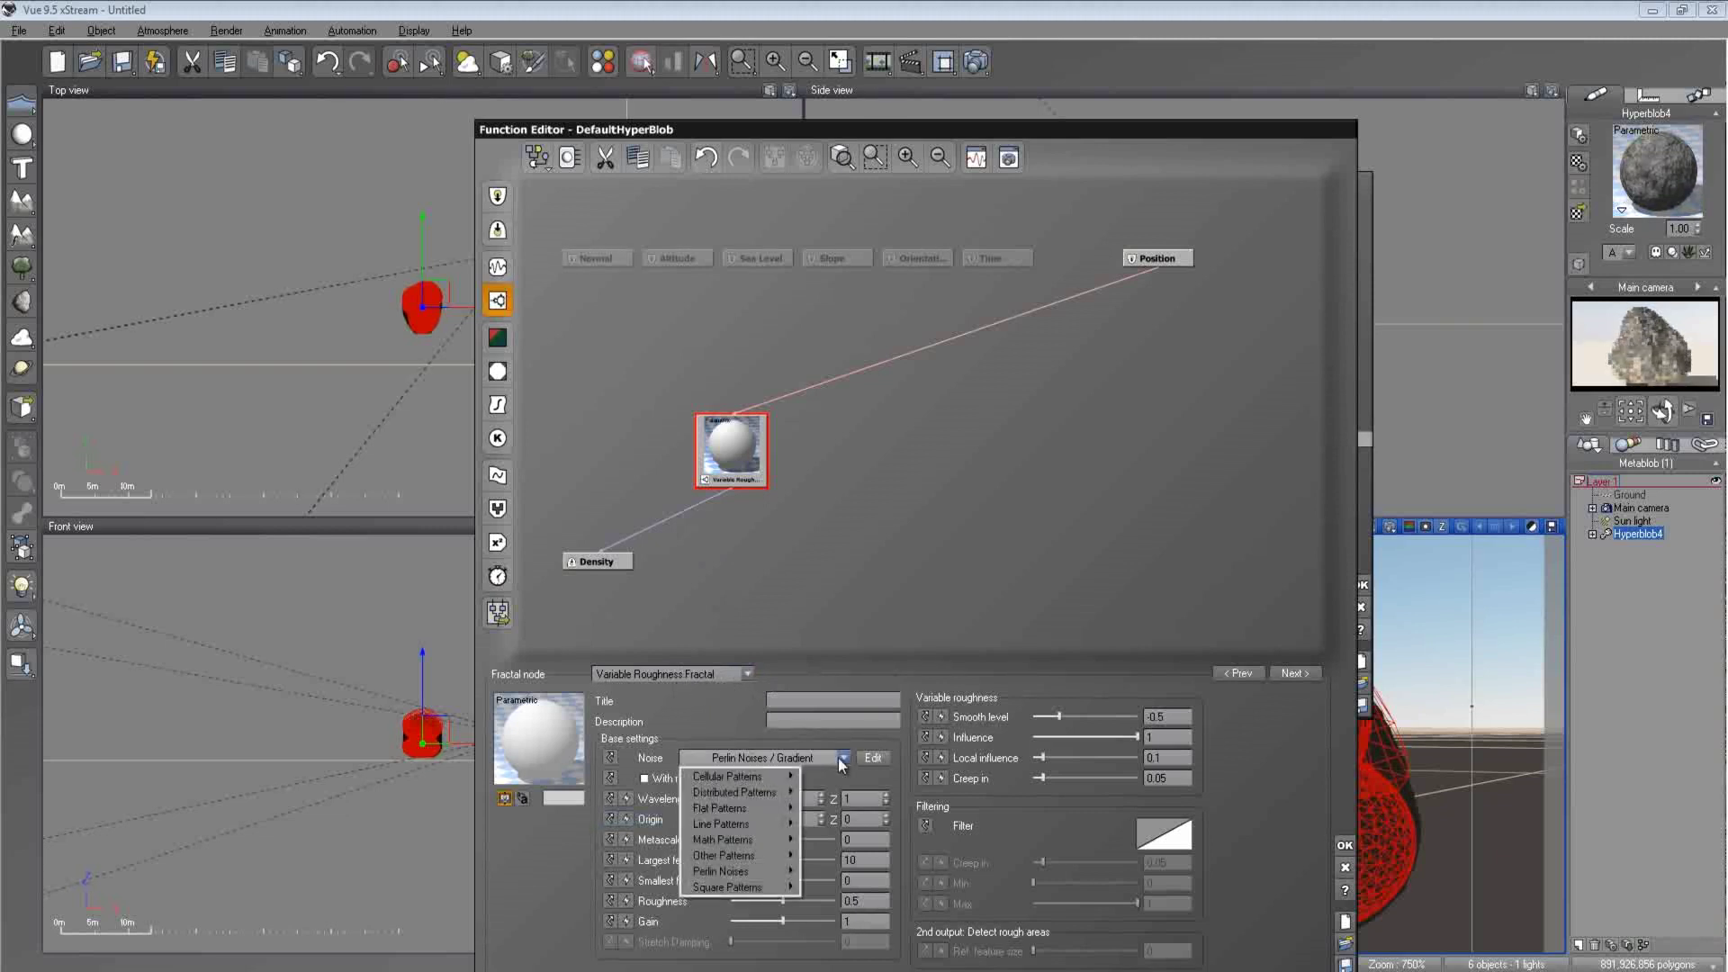
pyautogui.moveTo(783, 780)
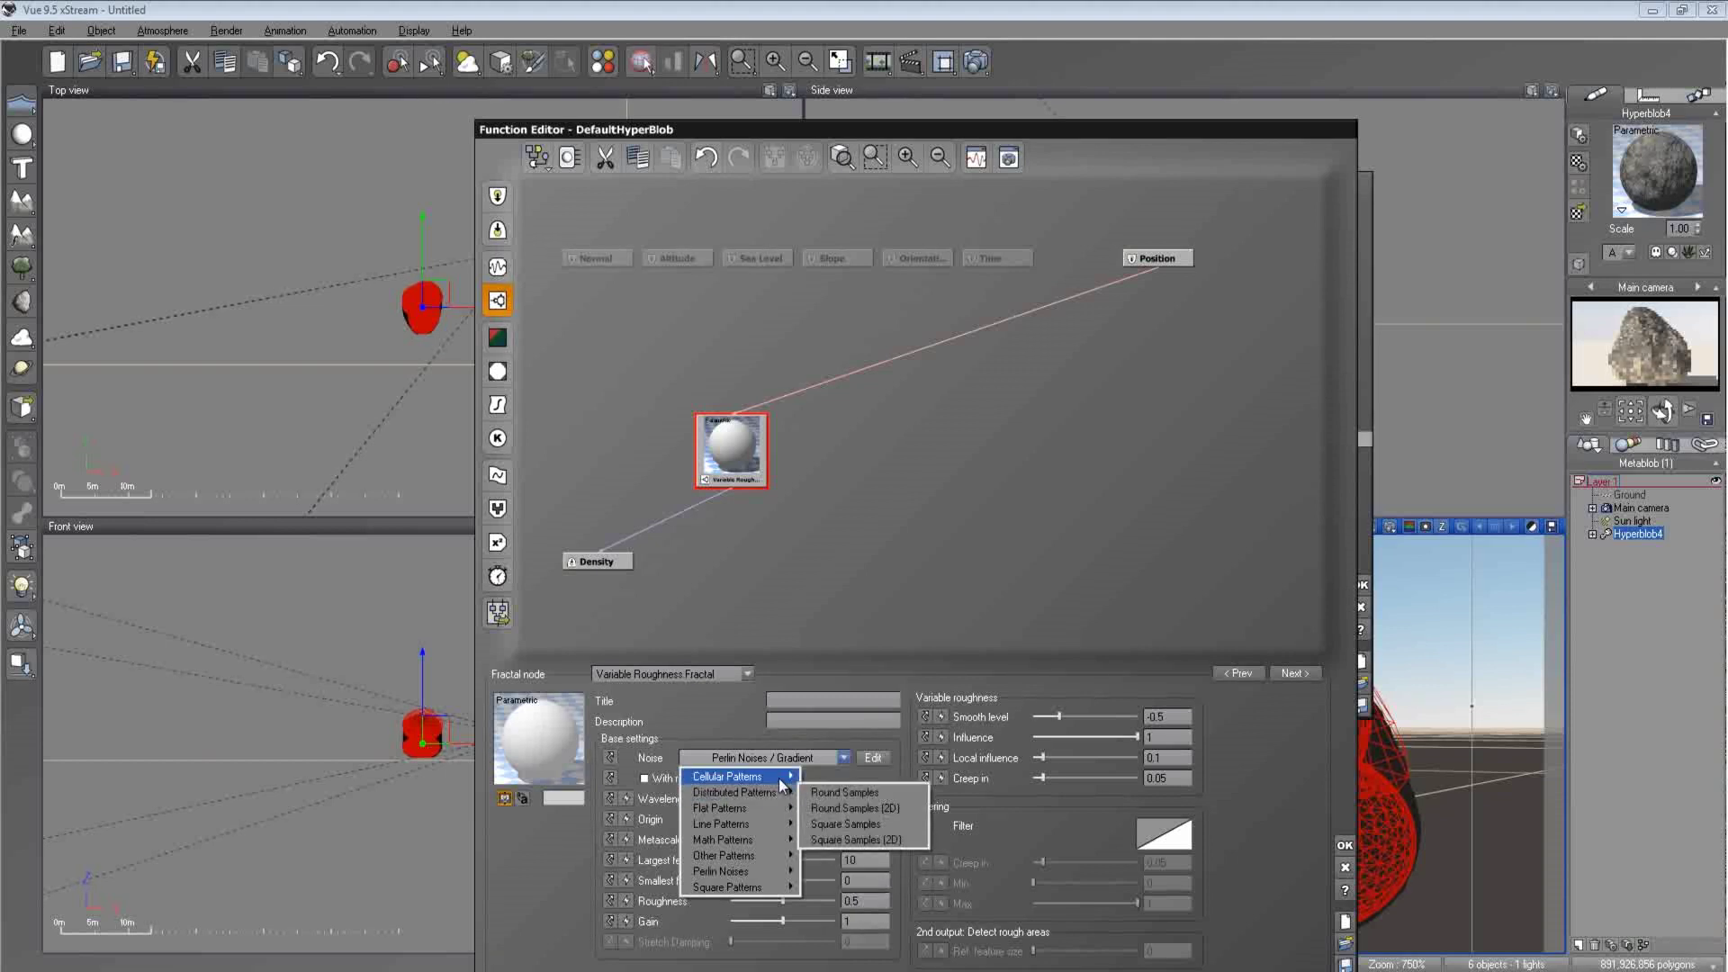
pyautogui.click(861, 795)
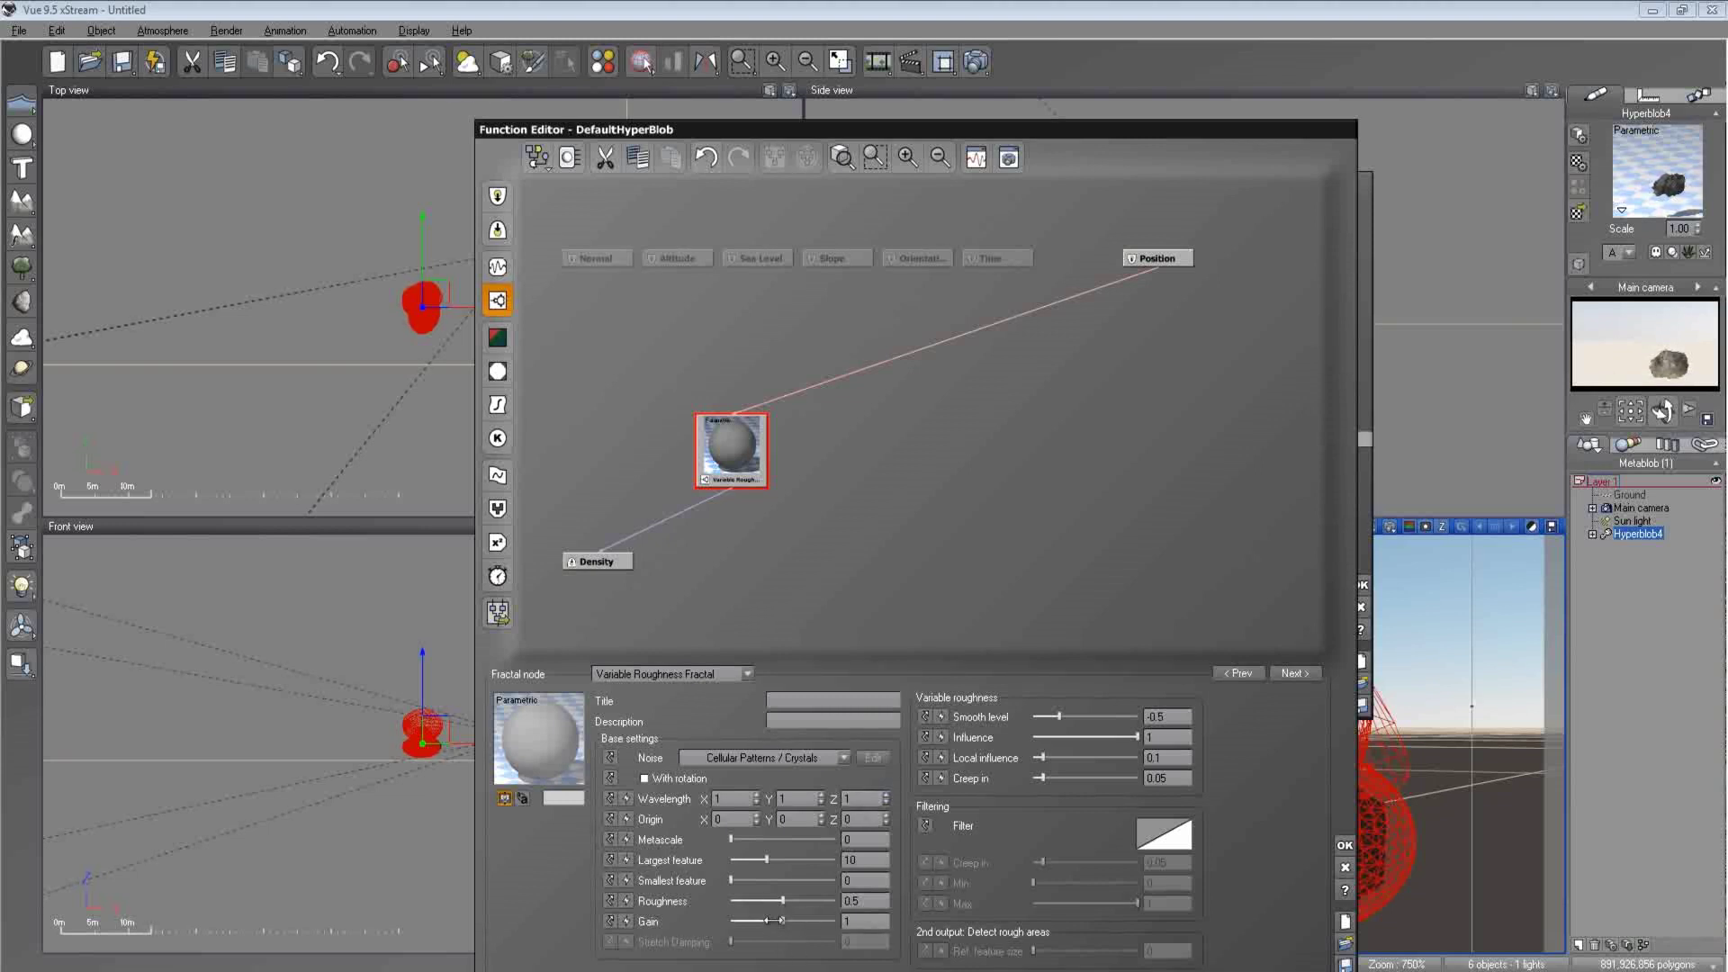
# - Set the fractal's Gain to 10, Largest feature to about 2.41 and Roughness to about 0.62, then accept
pyautogui.moveTo(781, 919); pyautogui.dragTo(834, 920)
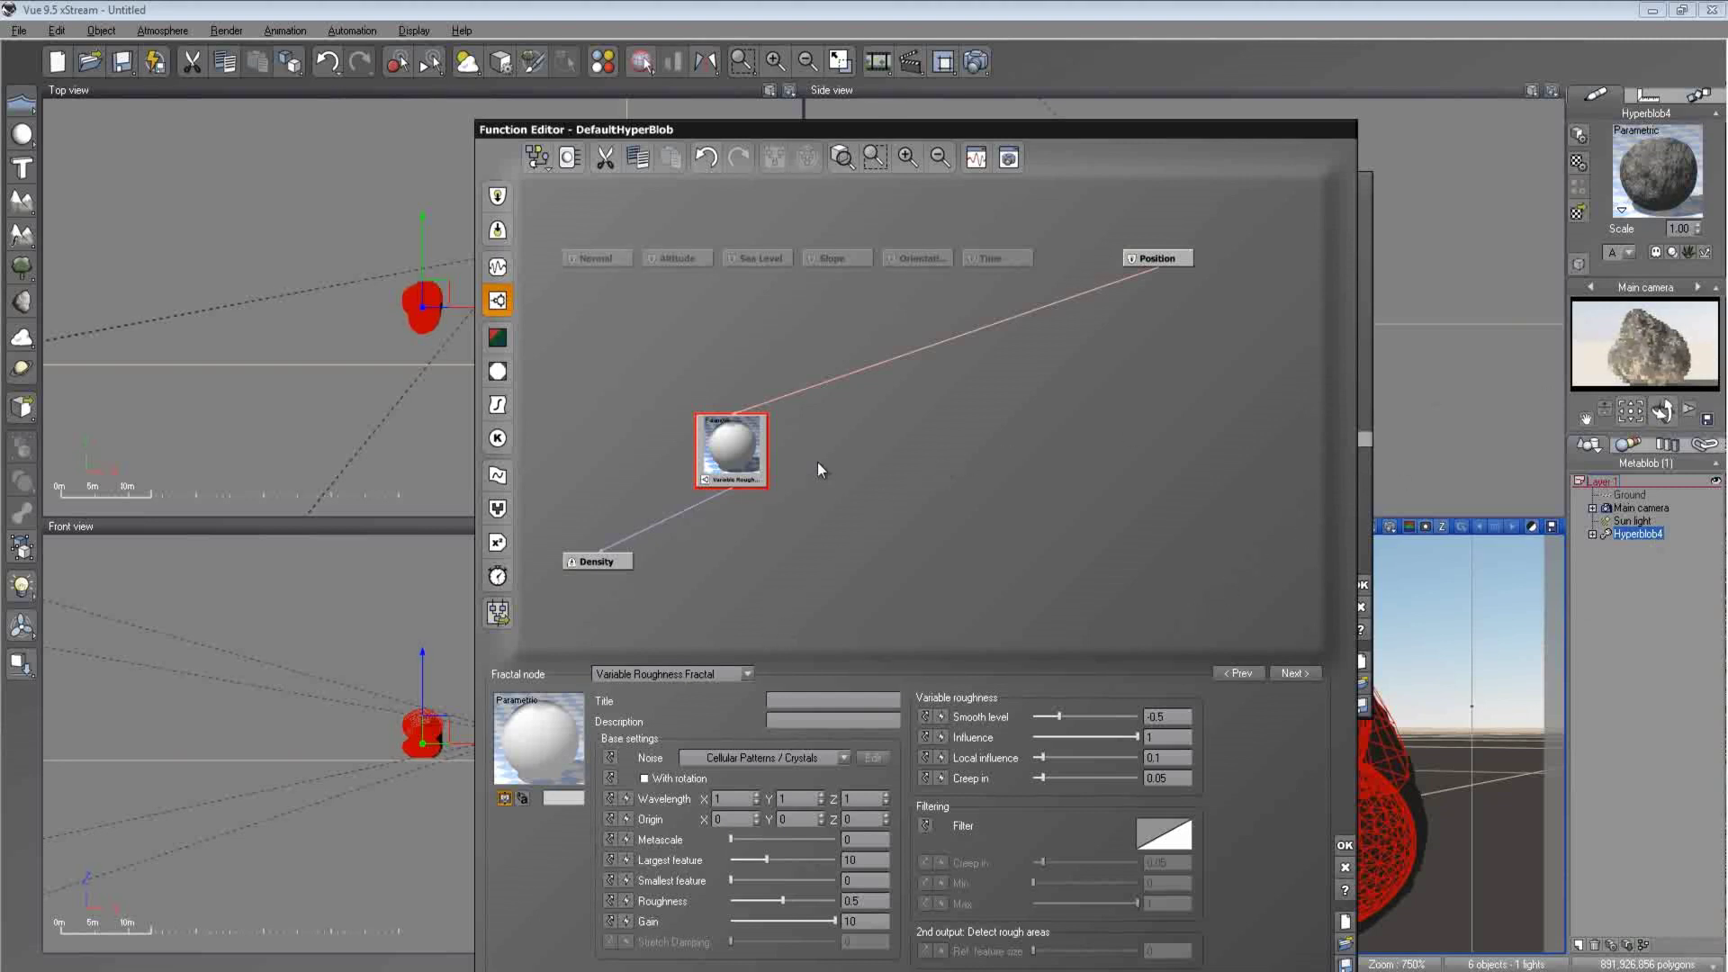
pyautogui.moveTo(803, 458); pyautogui.dragTo(770, 474)
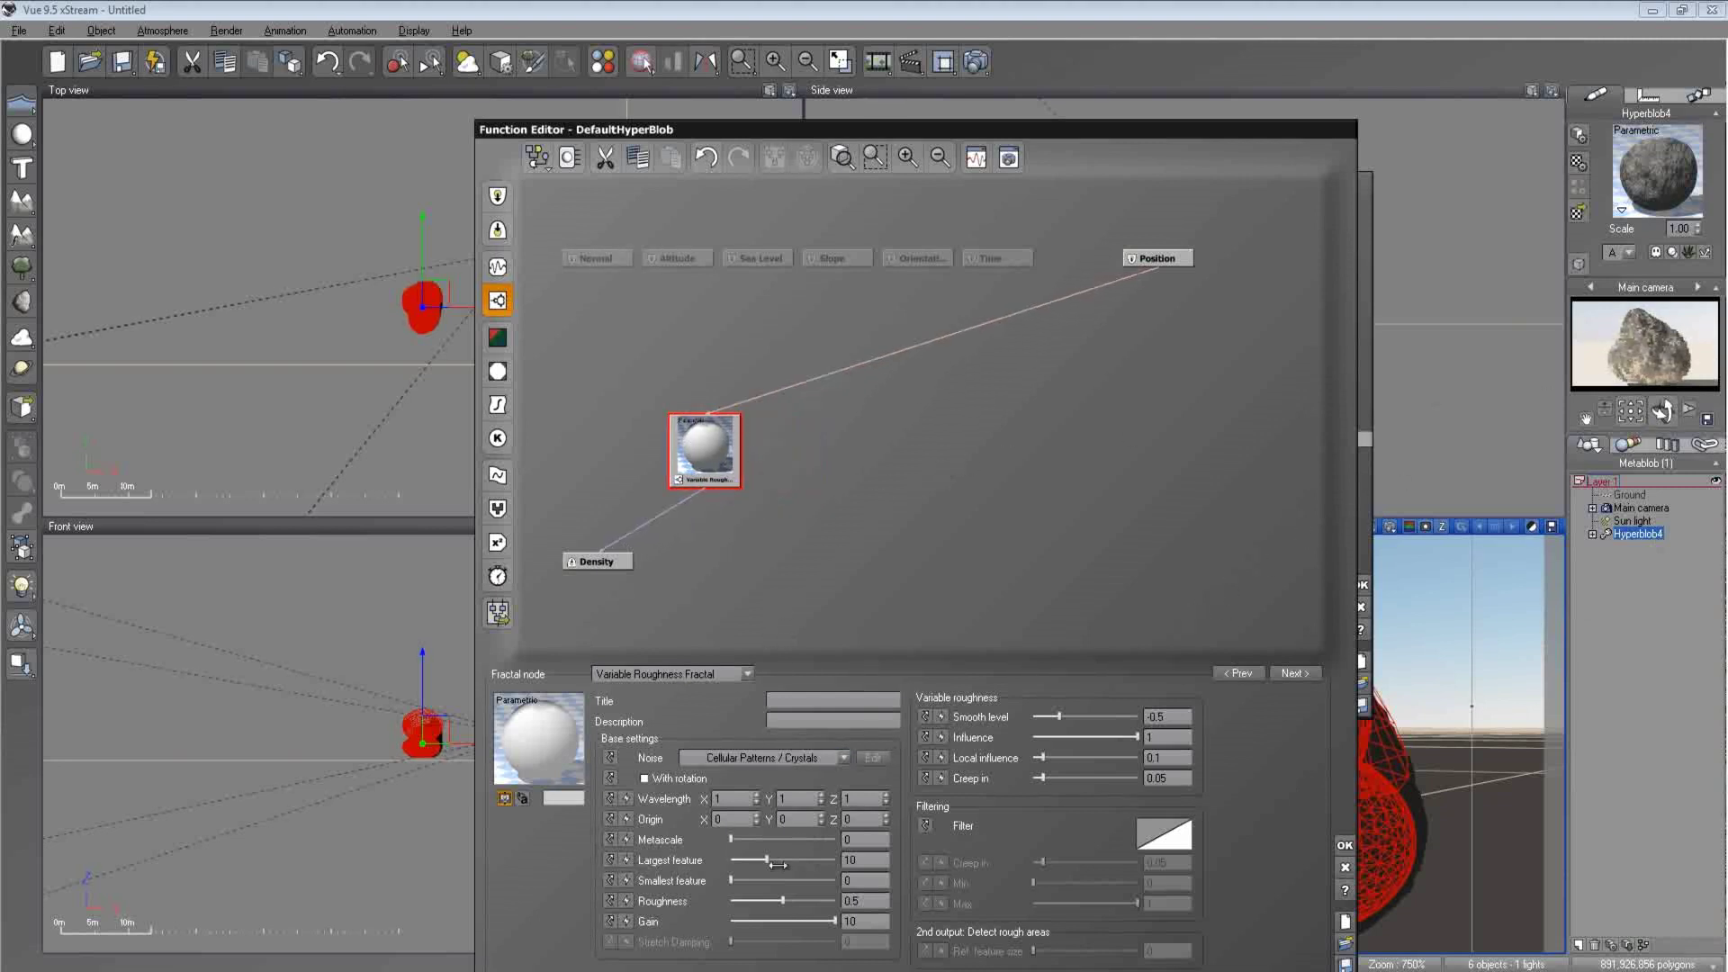
pyautogui.moveTo(768, 860); pyautogui.dragTo(763, 860)
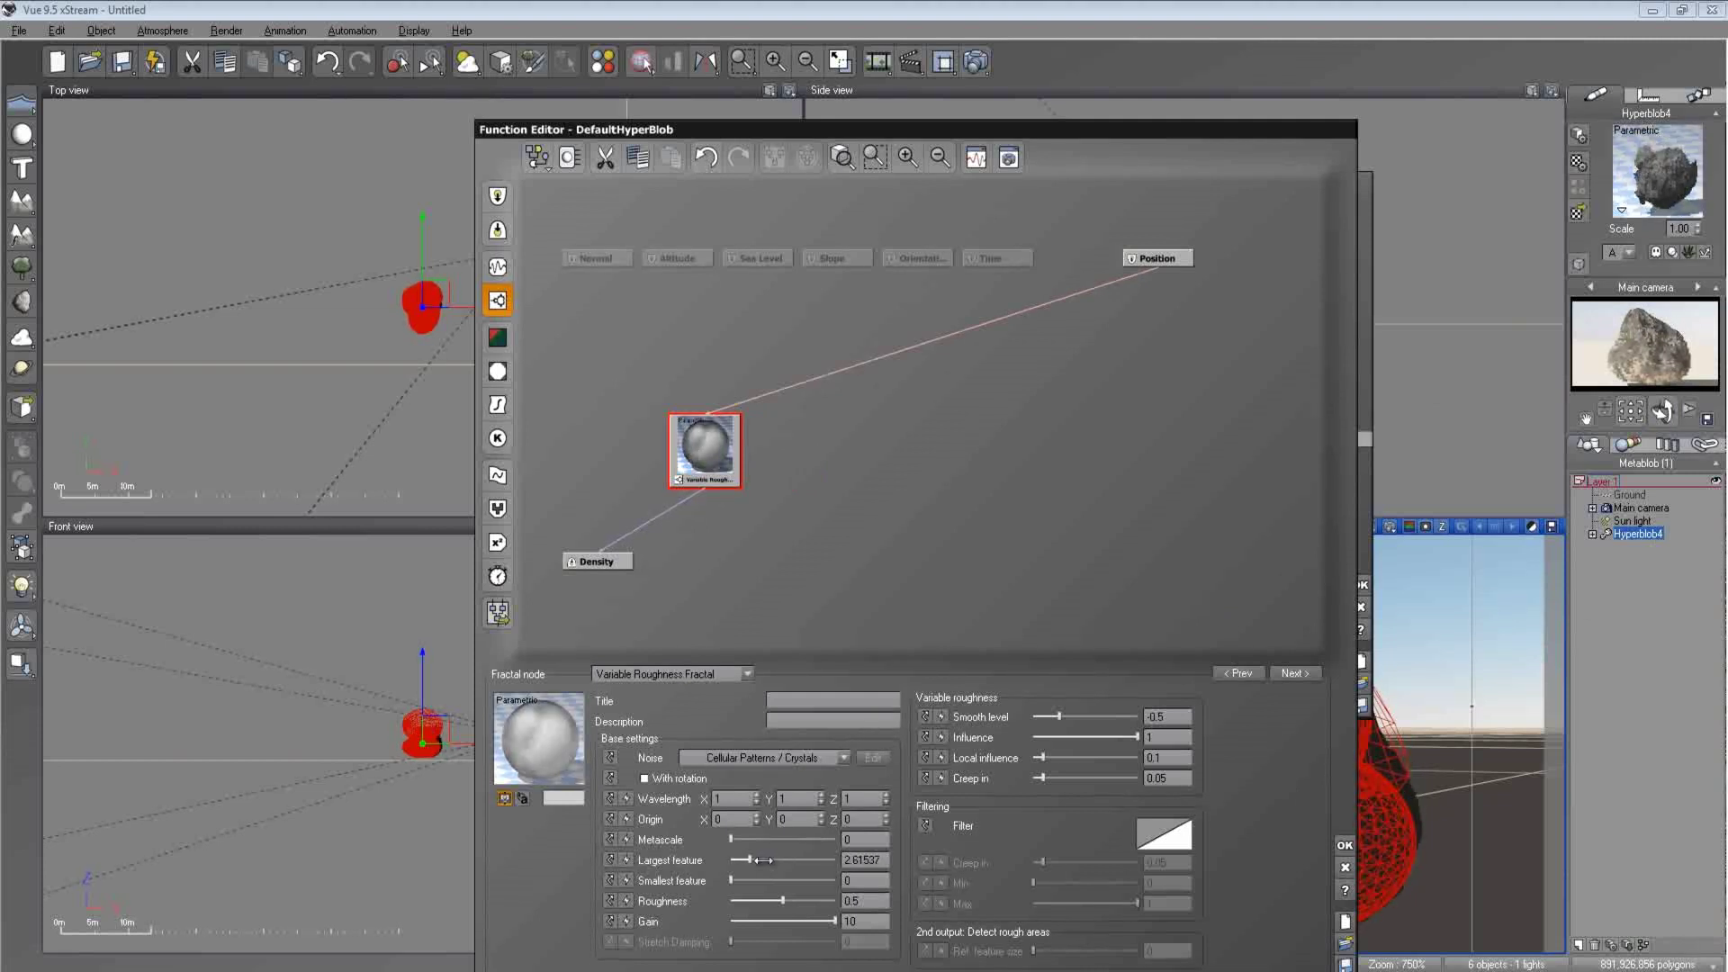
pyautogui.moveTo(763, 861); pyautogui.dragTo(769, 861)
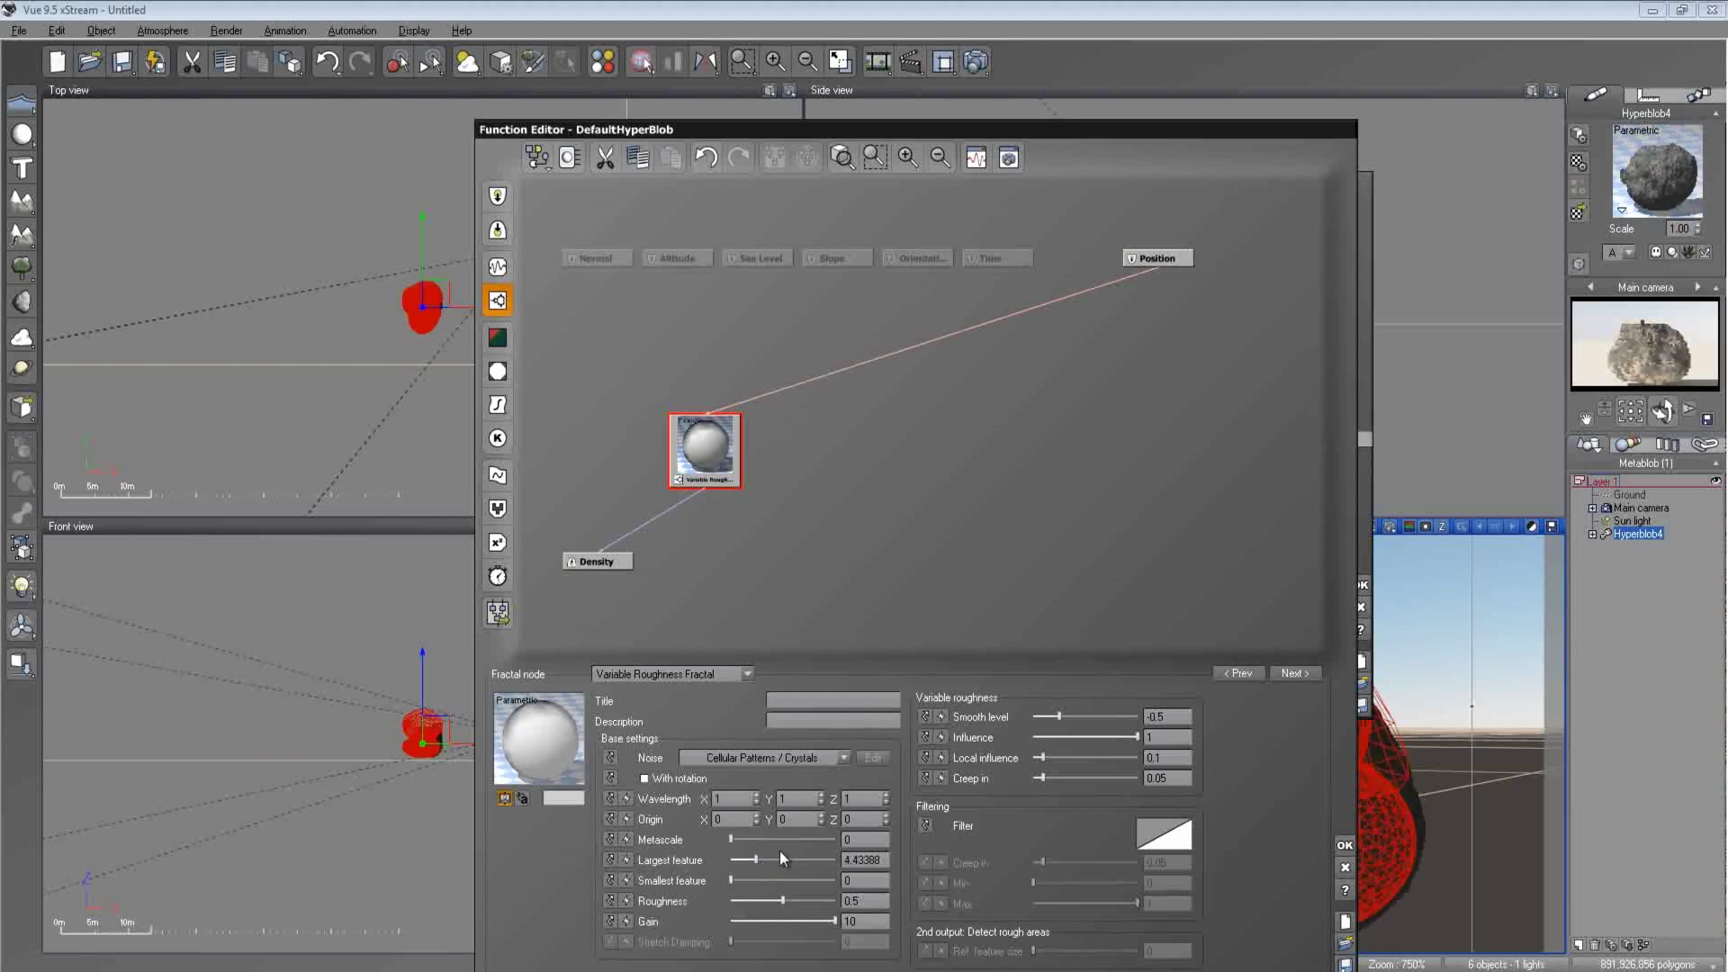
pyautogui.moveTo(779, 861); pyautogui.dragTo(810, 898)
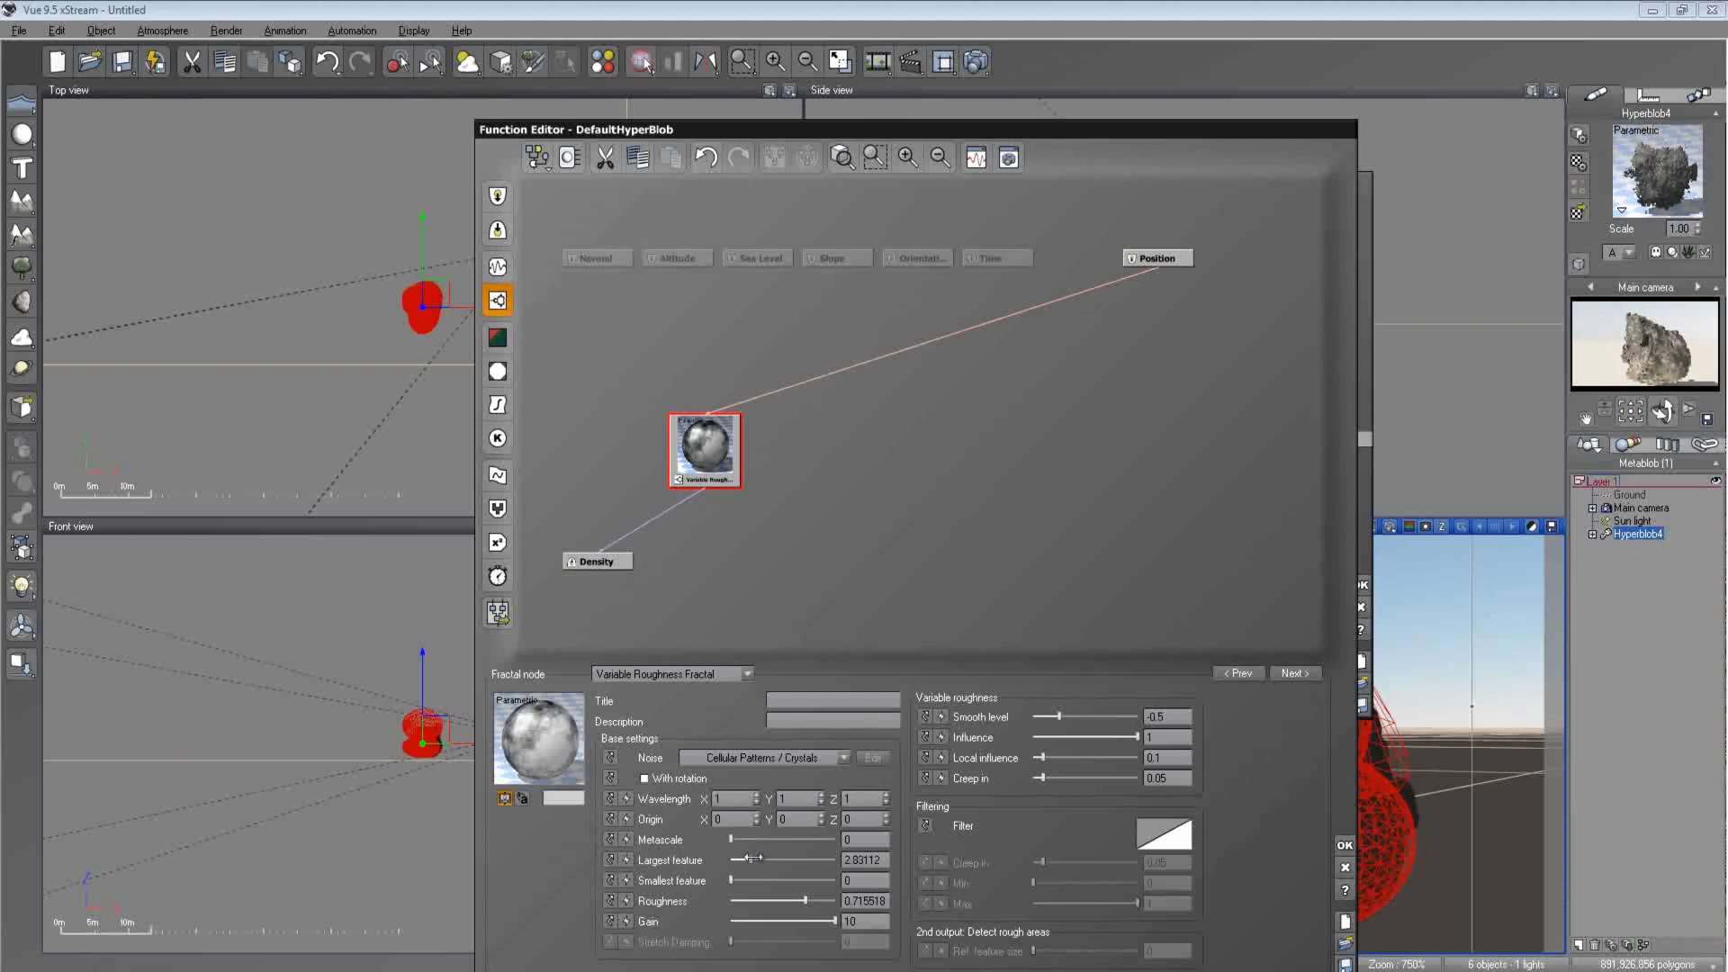
pyautogui.moveTo(747, 859); pyautogui.dragTo(746, 859)
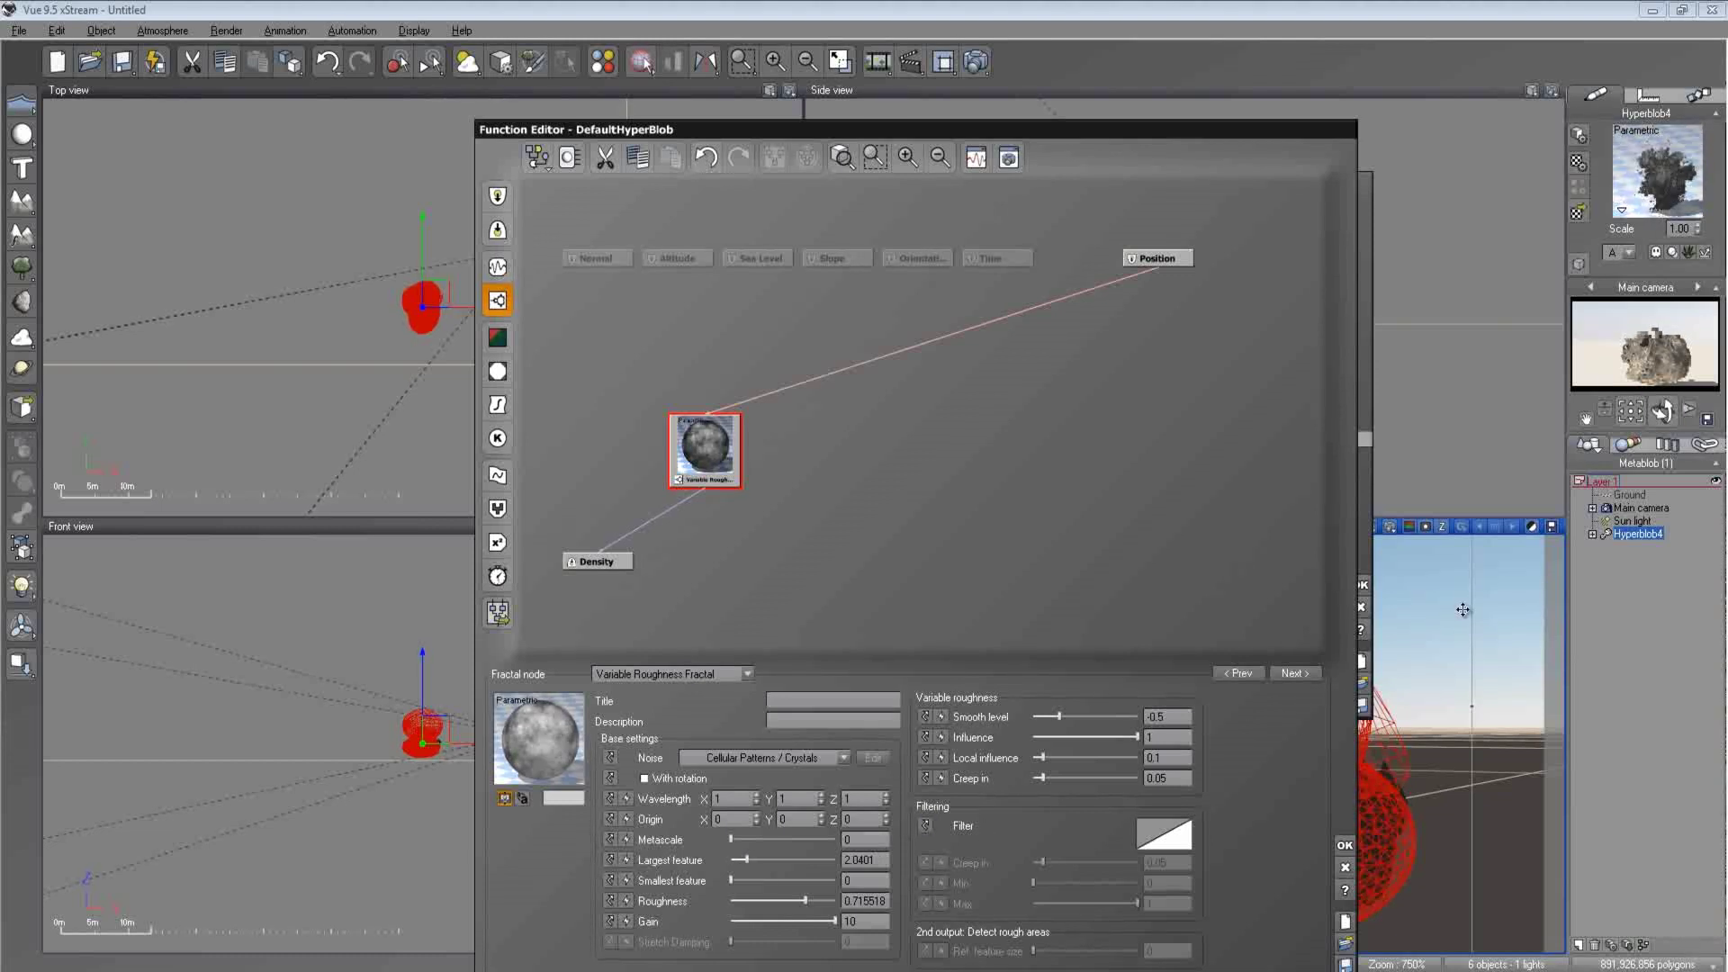
pyautogui.moveTo(804, 900)
pyautogui.mouseDown()
pyautogui.moveTo(772, 858)
pyautogui.moveTo(810, 900)
pyautogui.mouseUp()
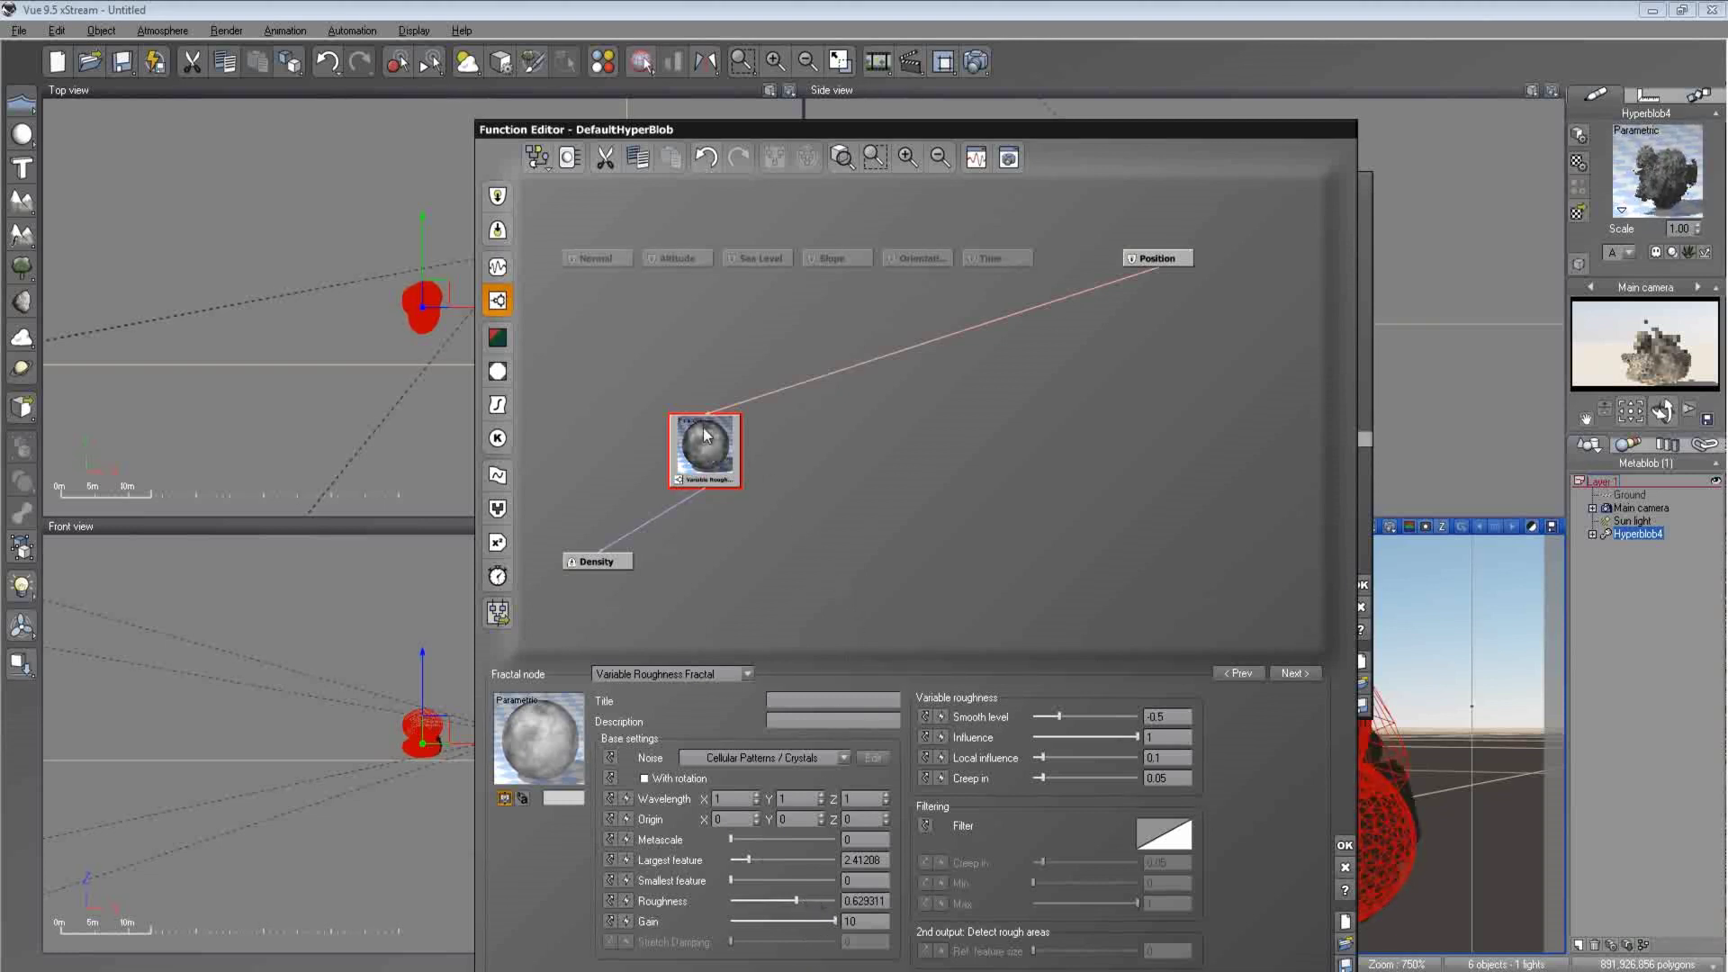
pyautogui.moveTo(702, 445); pyautogui.dragTo(702, 418)
pyautogui.click(1341, 845)
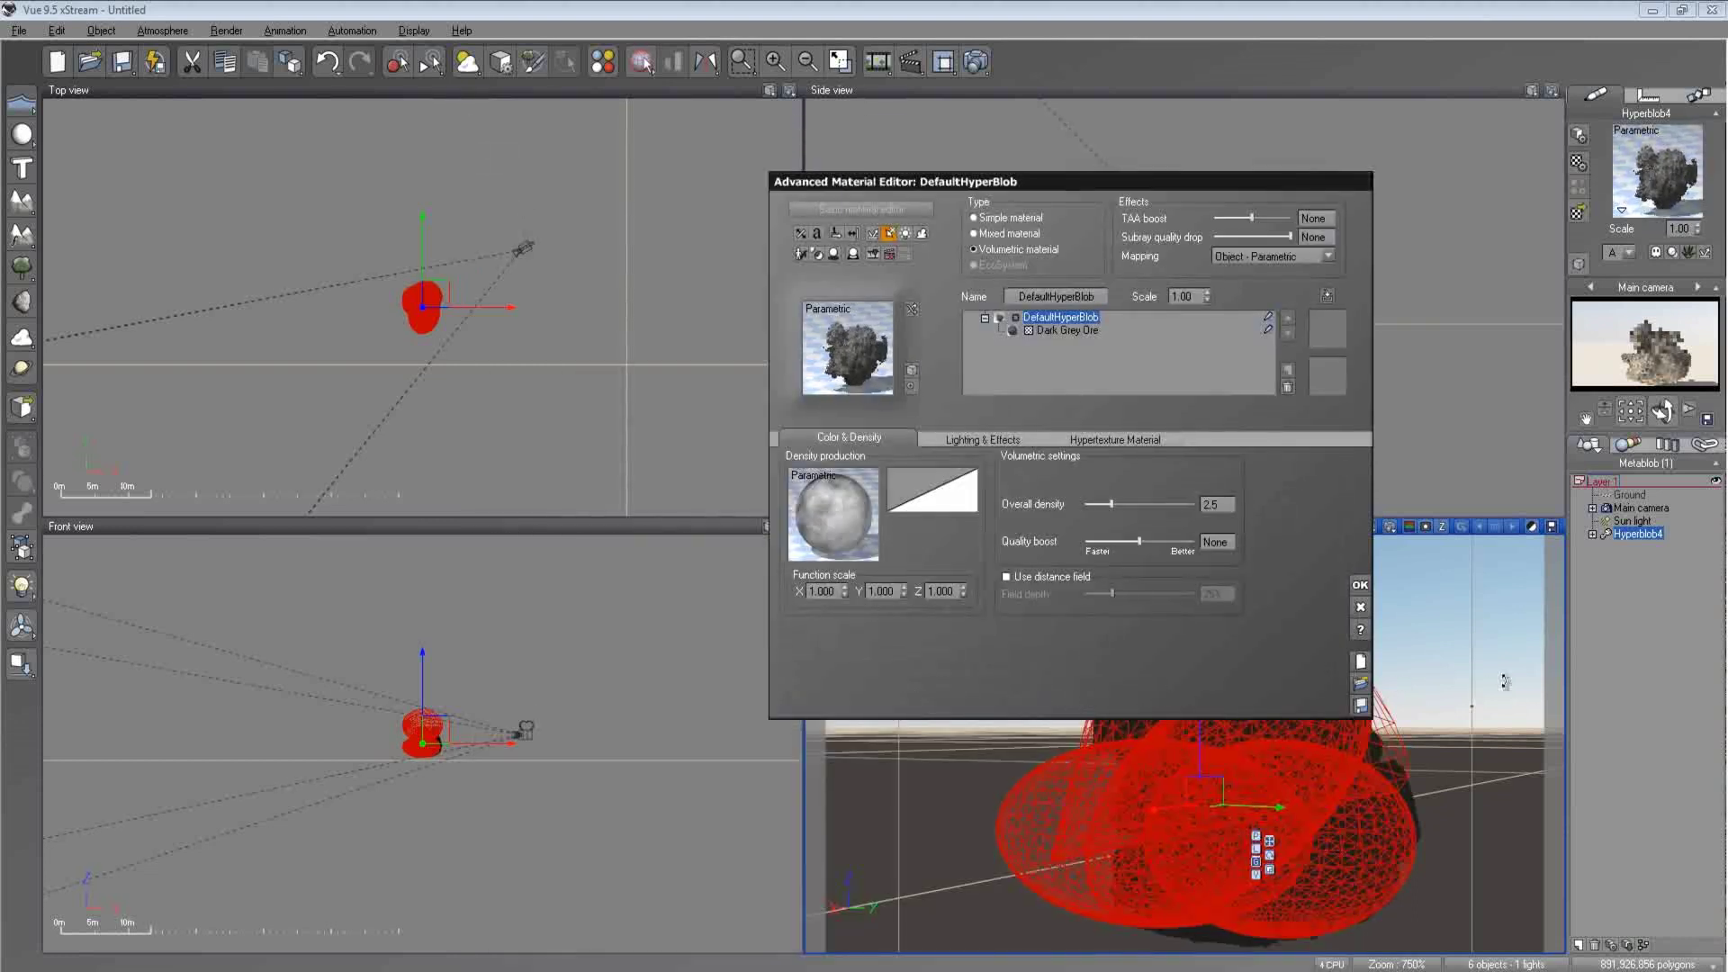
# - Accept the material and render the main camera view at Preview quality, 640x360
pyautogui.click(1360, 584)
pyautogui.click(973, 70)
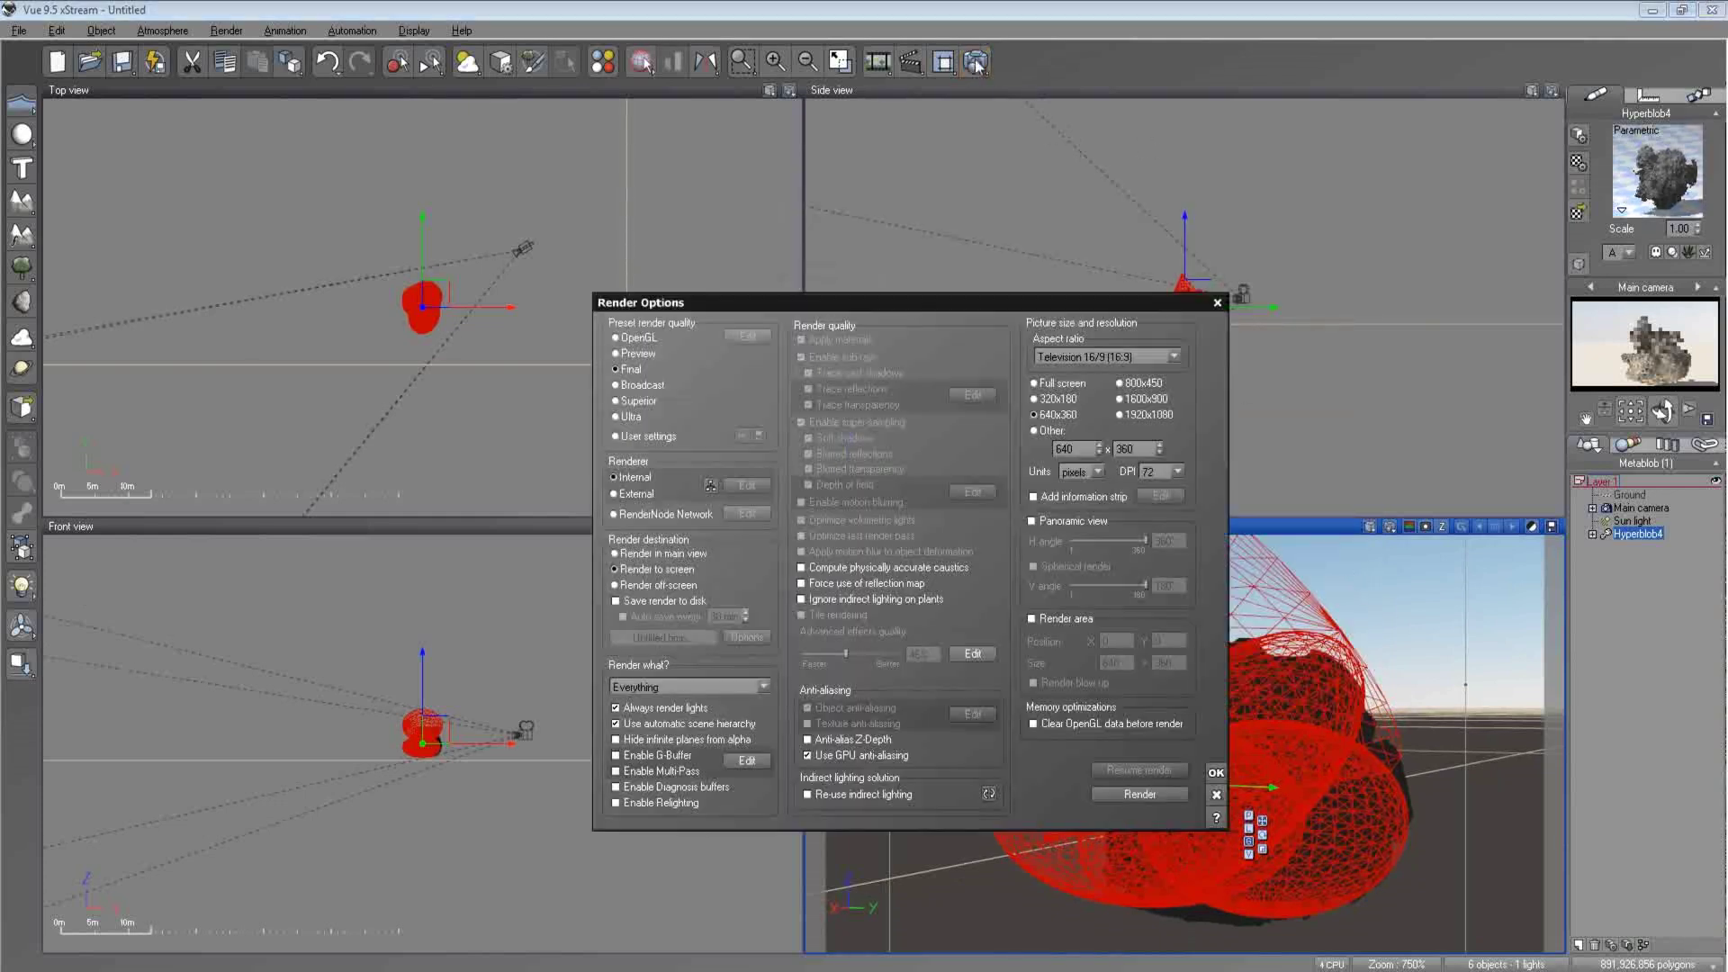
pyautogui.click(633, 355)
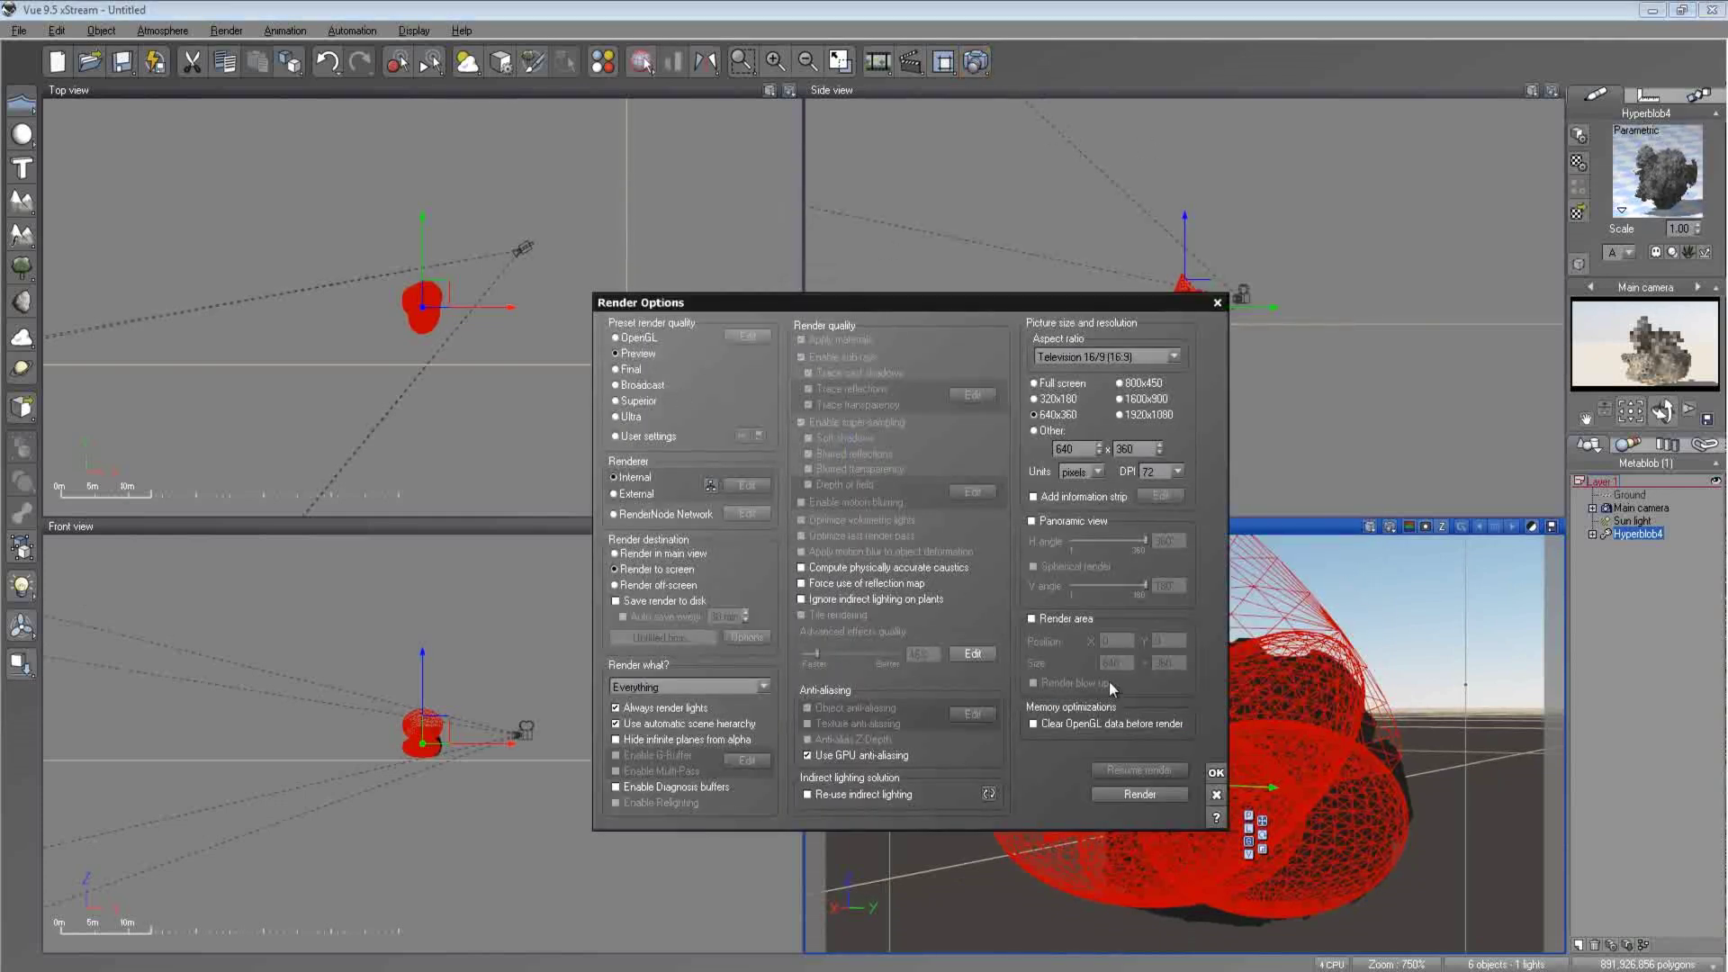
pyautogui.click(1139, 792)
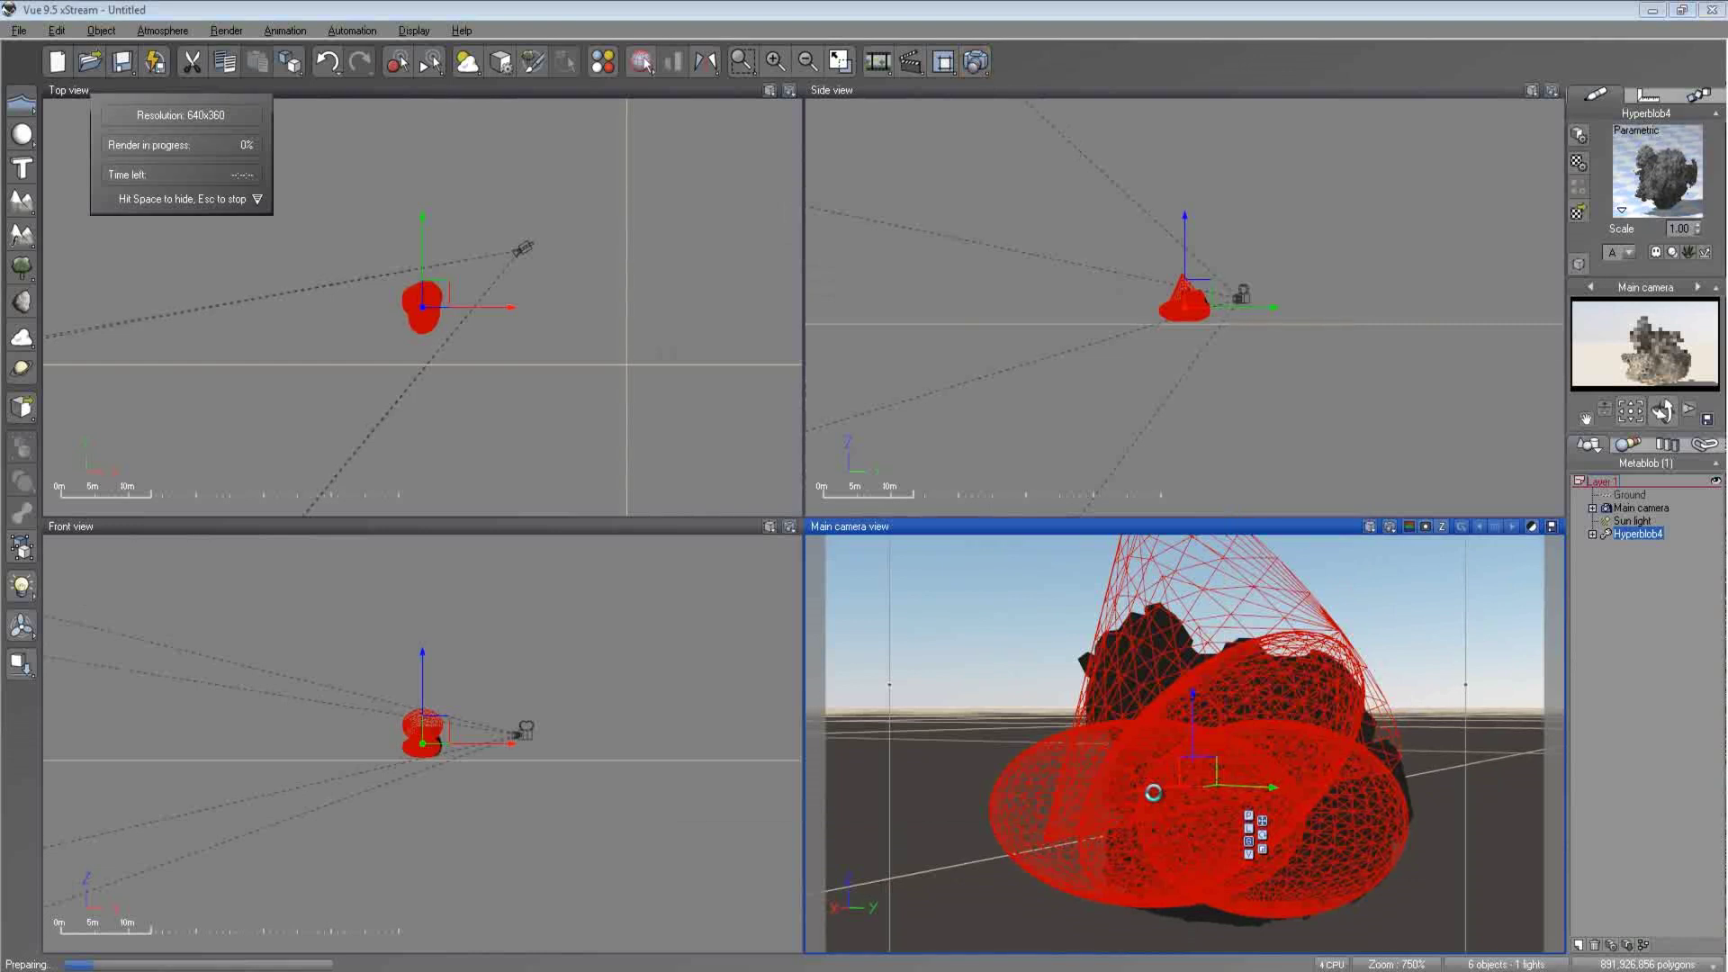